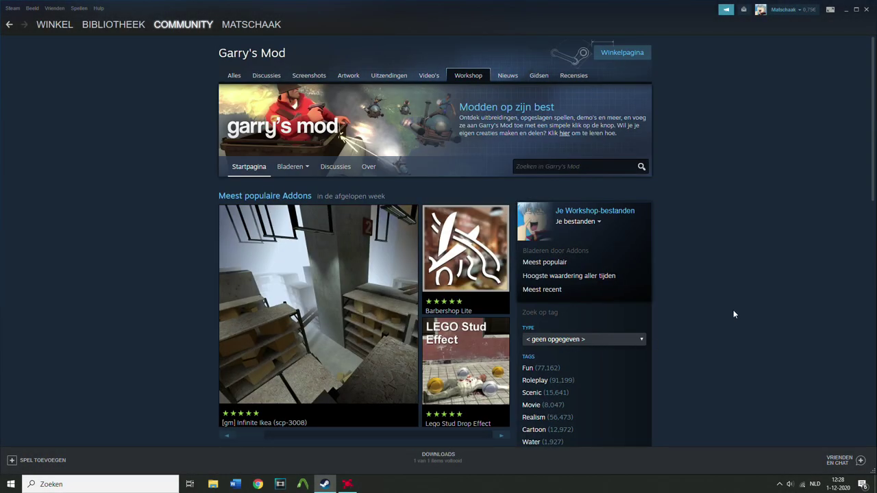
Search the Garry's Mod Workshop for an addon and open the Captain Sao Feng - Pirates of the Caribbean page
left_click(593, 170)
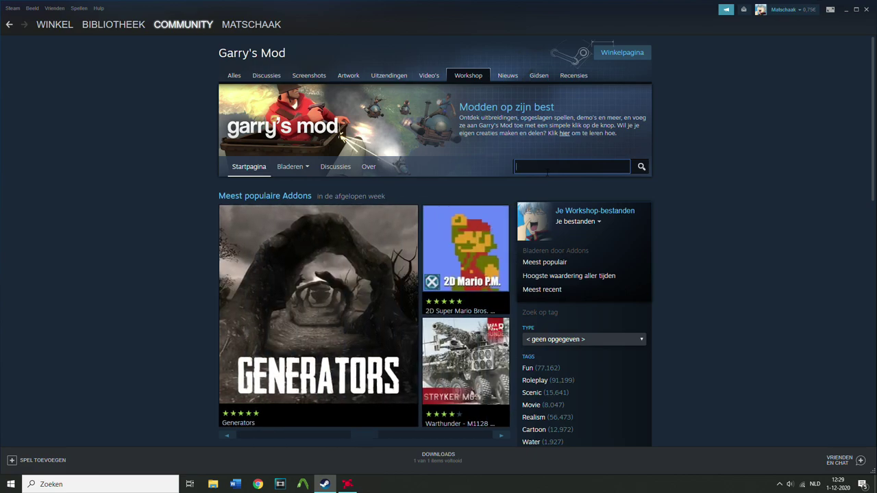
type("d")
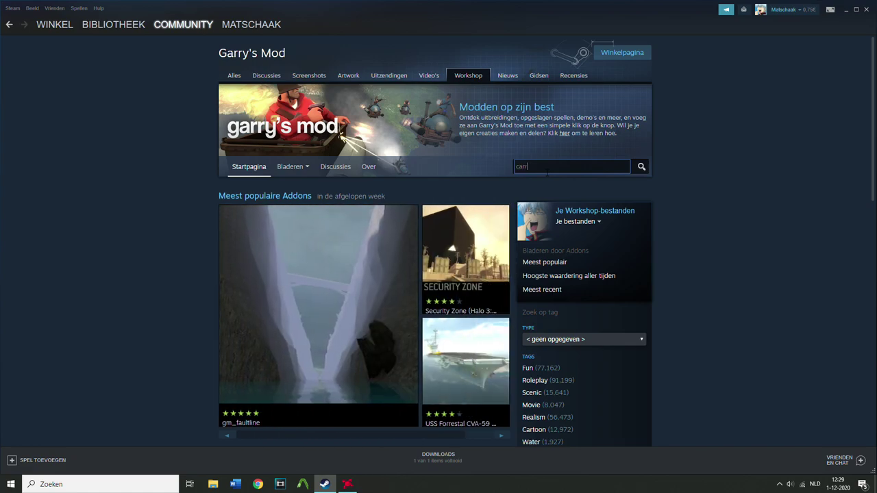
type("b")
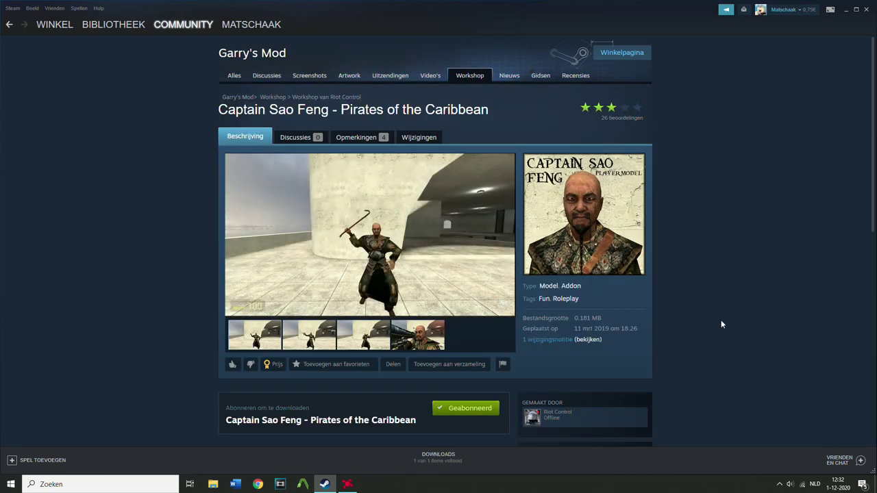
Review the Captain Sao Feng addon's preview images, description and subscription section
scroll(721, 324, "down", 10)
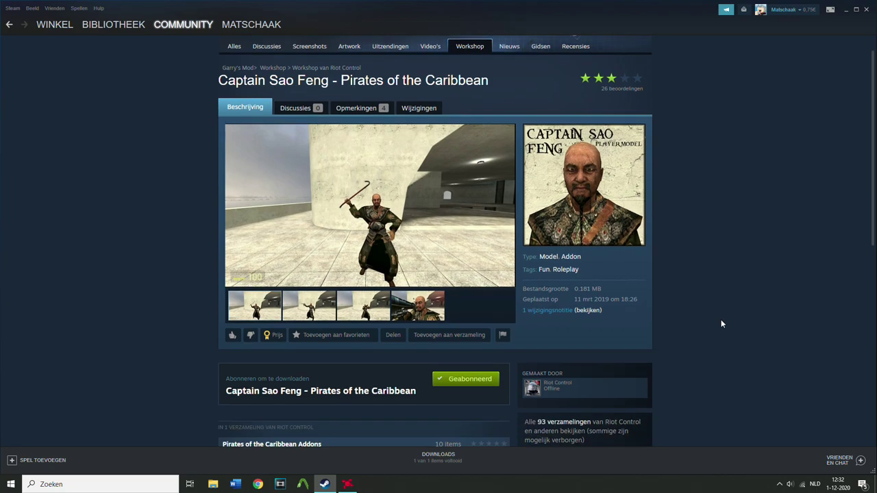
scroll(721, 324, "up", 5)
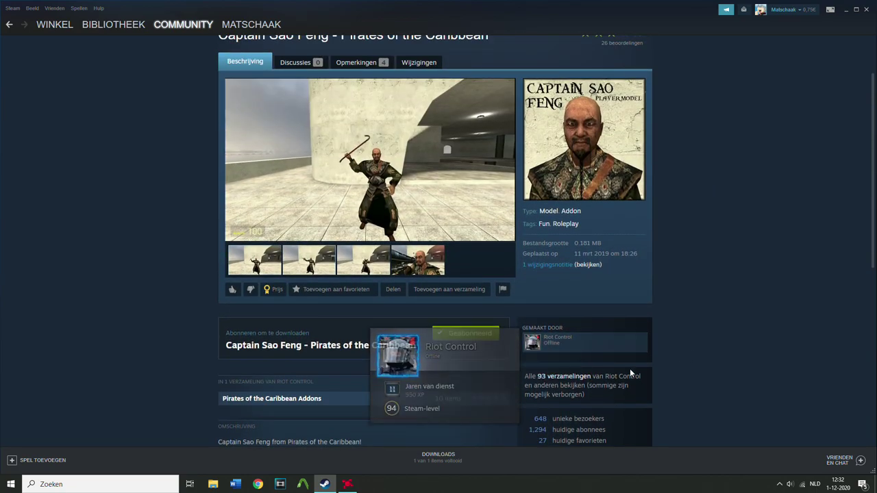
scroll(654, 366, "up", 2)
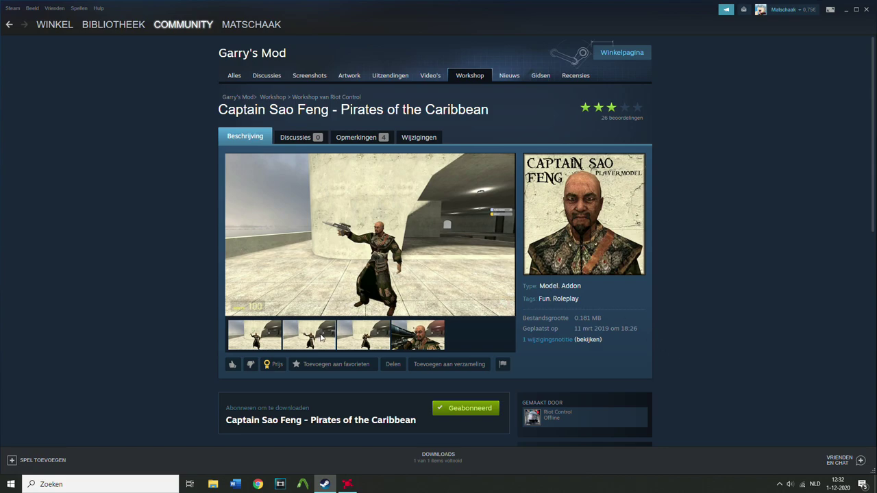
scroll(531, 371, "down", 2)
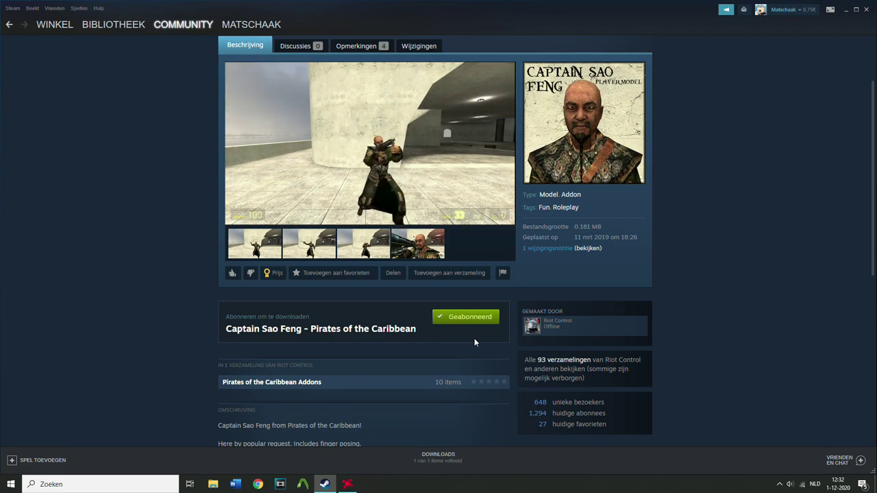
scroll(646, 273, "up", 2)
scroll(635, 301, "down", 2)
Minimize Steam, switch to File Explorer and open the Tera (F:) drive
left_click(846, 10)
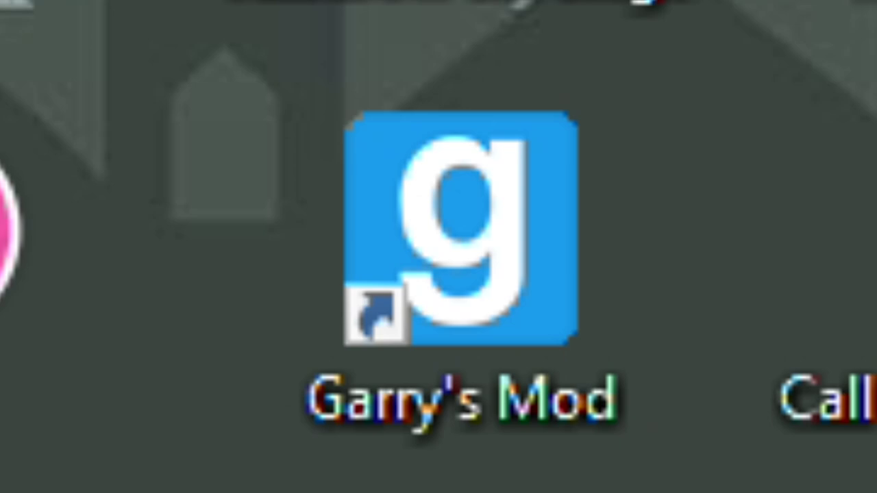
key("super+e")
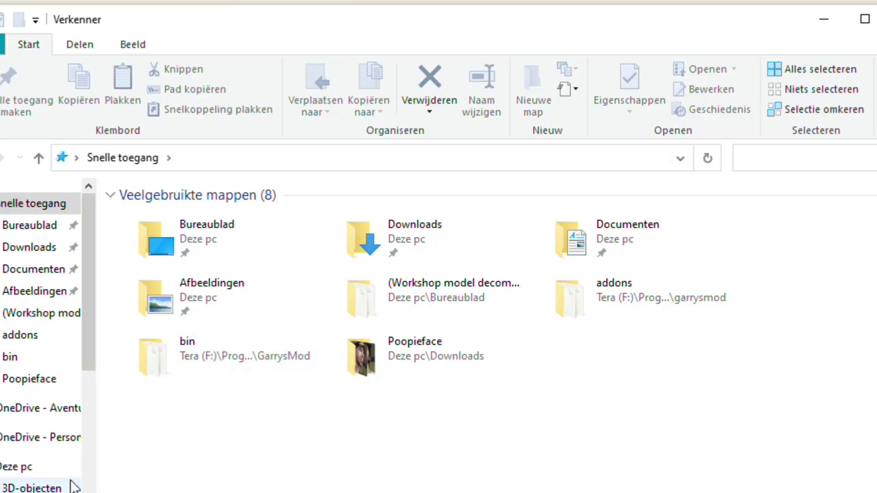
scroll(63, 482, "down", 1)
scroll(63, 482, "down", 3)
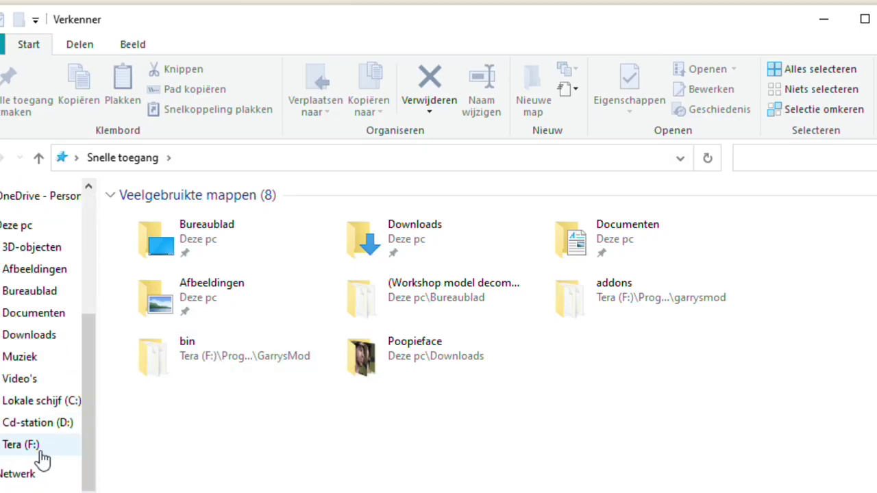
left_click(41, 446)
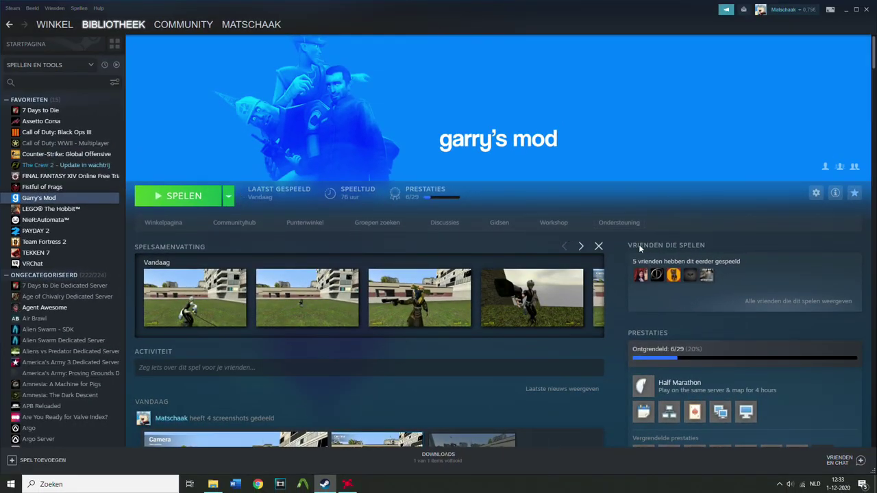
Browse the local files of Garry's Mod from the Steam library and maximize the GarrysMod folder window
left_click(817, 193)
mouse_move(780, 235)
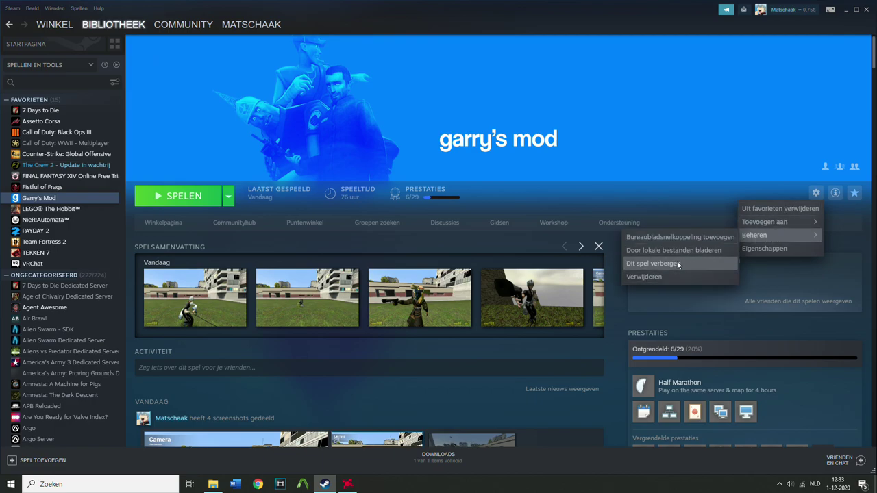
left_click(714, 254)
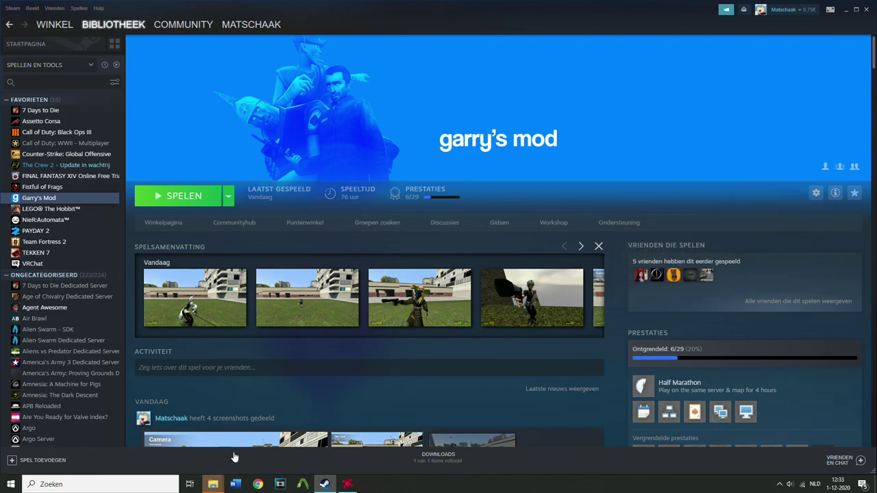
left_click(214, 485)
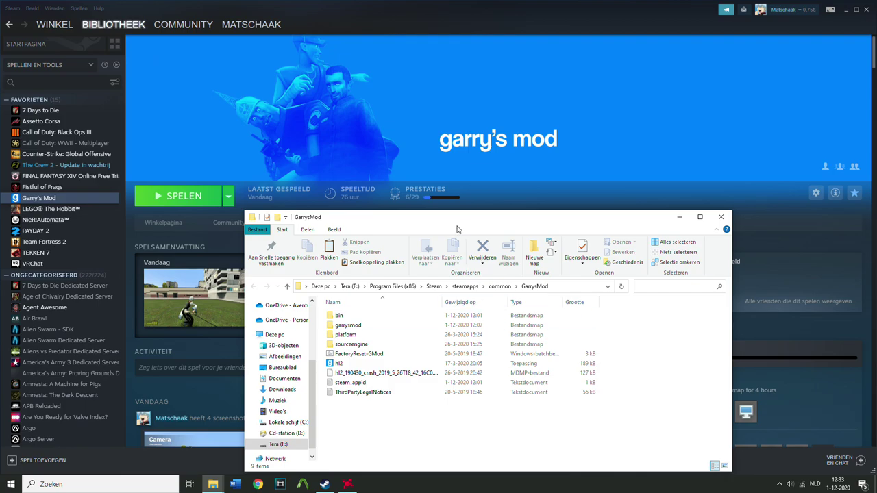
left_click_drag(456, 197, 446, 4)
left_click_drag(311, 308, 135, 239)
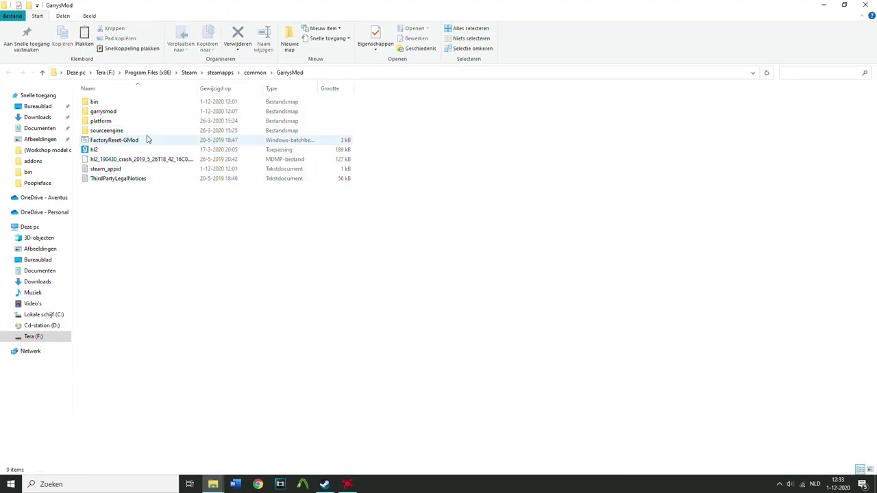
Look into the GarrysMod bin folder, then go to the addons folder inside garrysmod
double_click(132, 103)
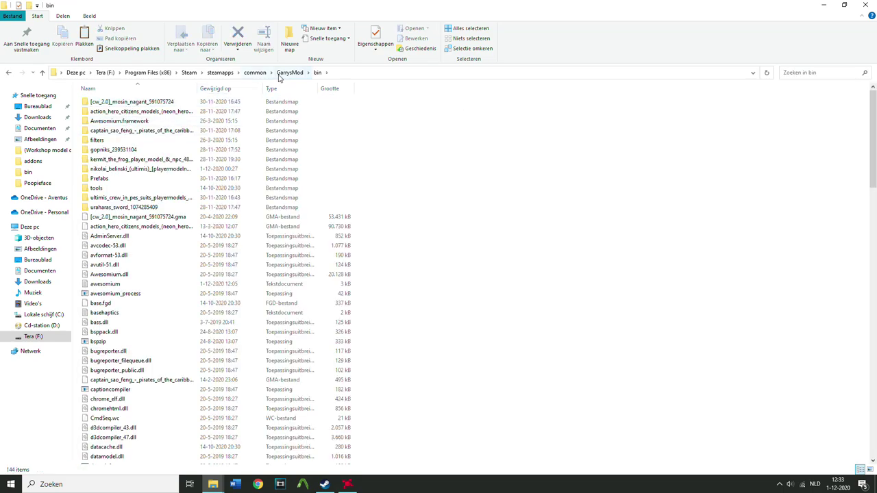
left_click(287, 73)
double_click(122, 112)
double_click(122, 103)
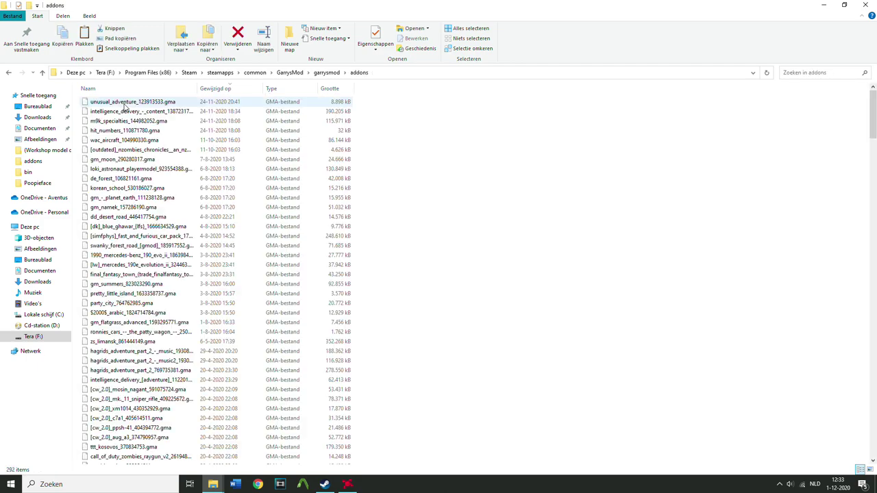
left_click(322, 73)
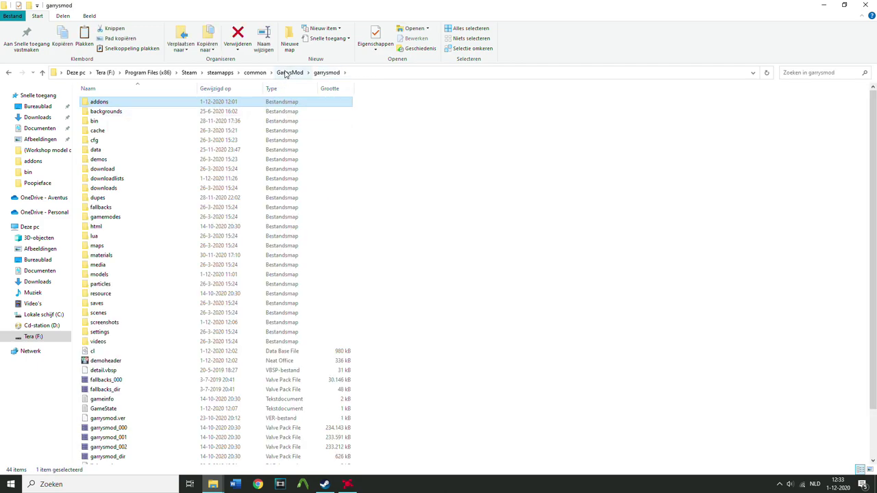
left_click(287, 72)
double_click(118, 112)
double_click(117, 102)
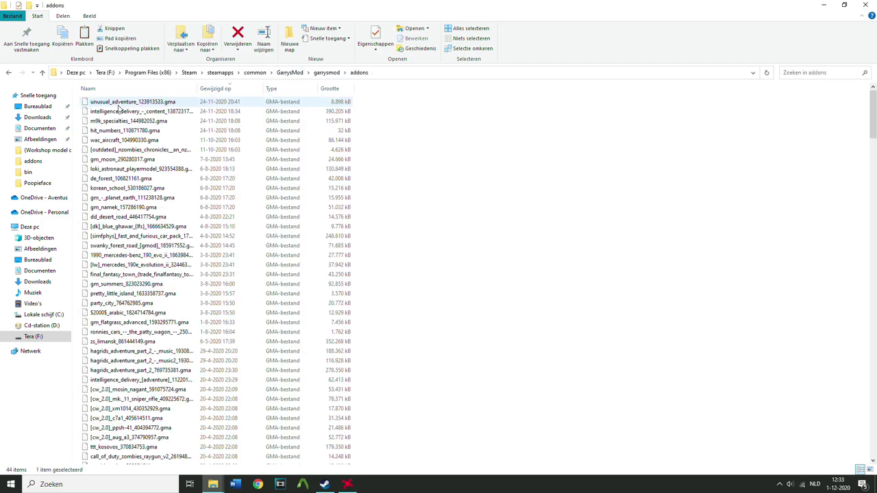
Locate the captain_sao_feng_-_pirates_of_the_caribbean GMA file in the addons folder and copy it
left_click(157, 284)
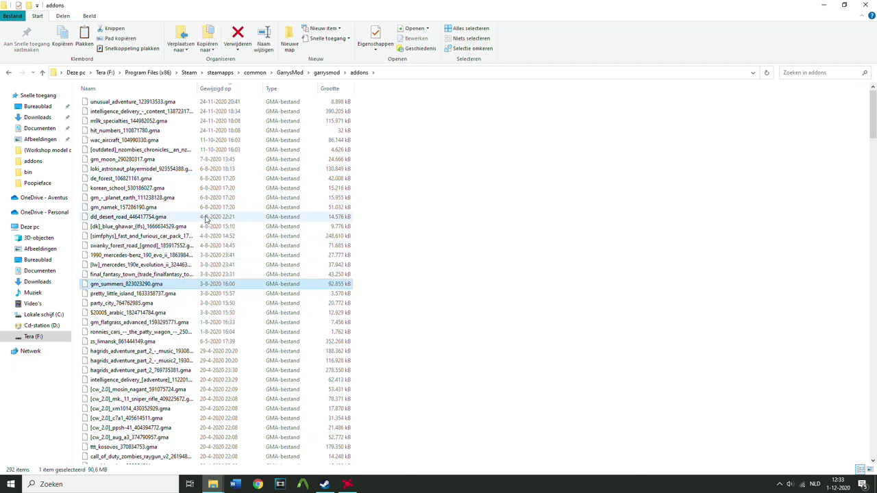
scroll(185, 223, "down", 15)
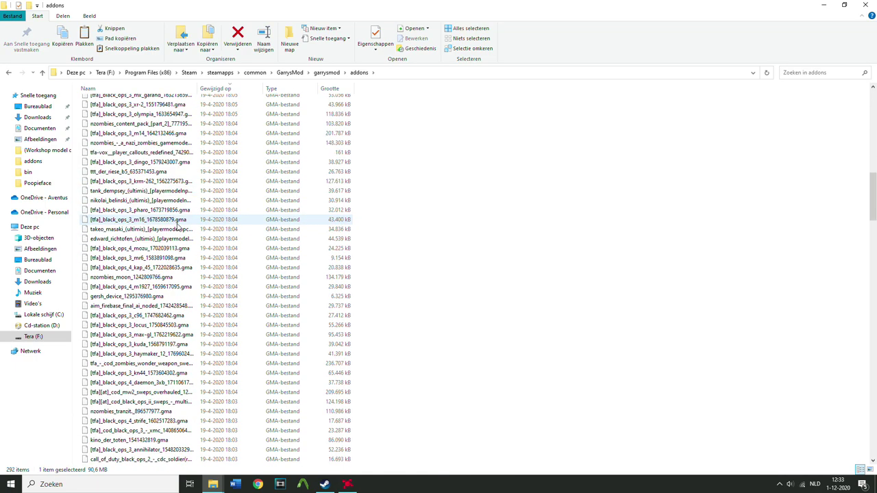
scroll(185, 246, "down", 12)
left_click(201, 269)
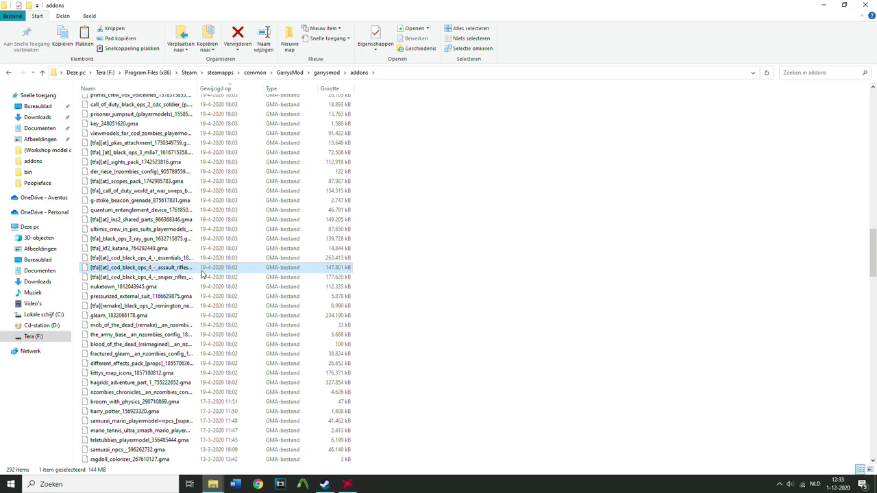
type("ca")
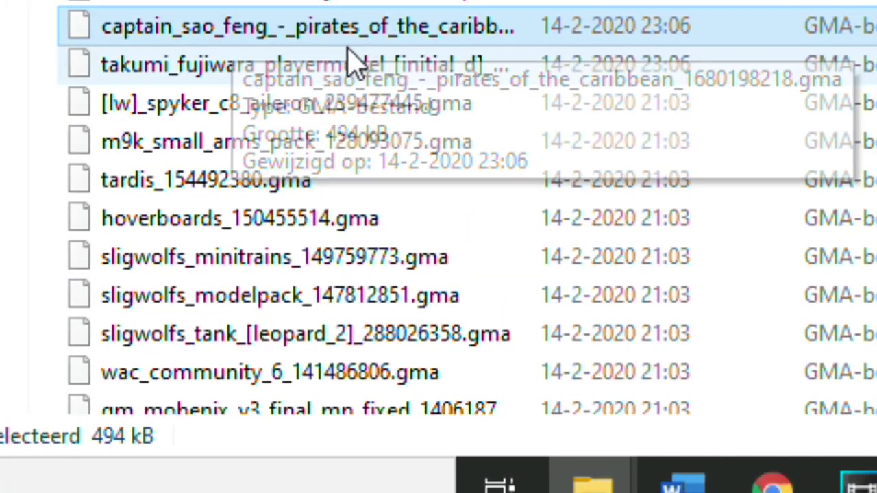
right_click(296, 38)
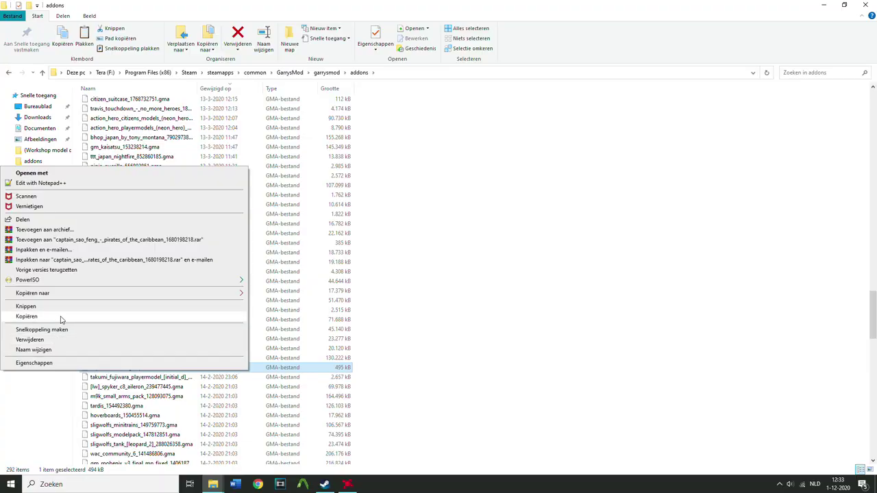
left_click(41, 351)
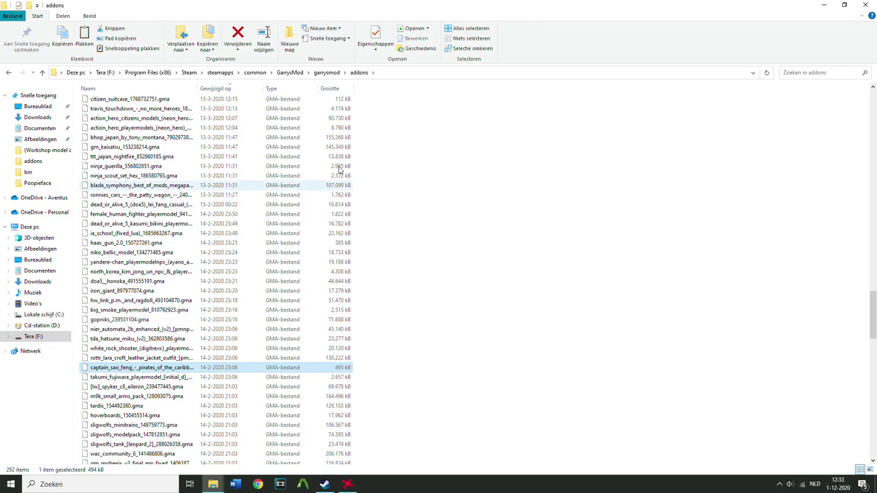
Paste the copied GMA file into the GarrysMod bin folder, replacing the existing file
left_click(325, 73)
left_click(290, 73)
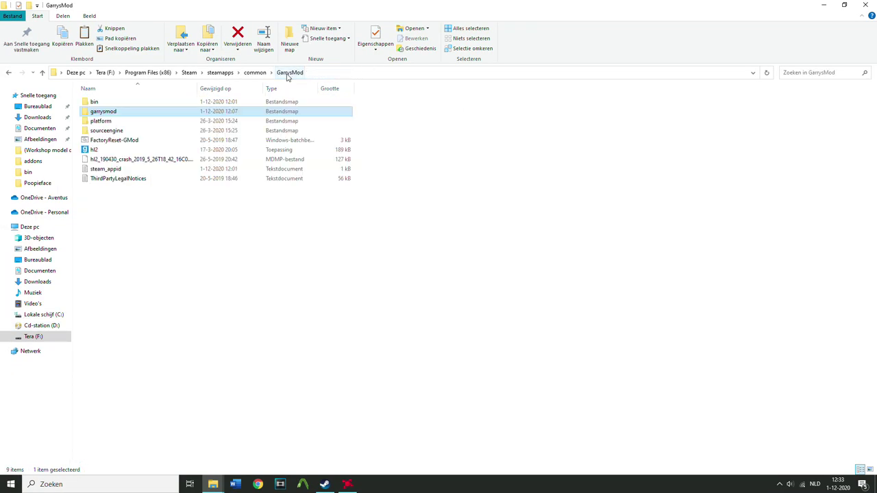
double_click(104, 102)
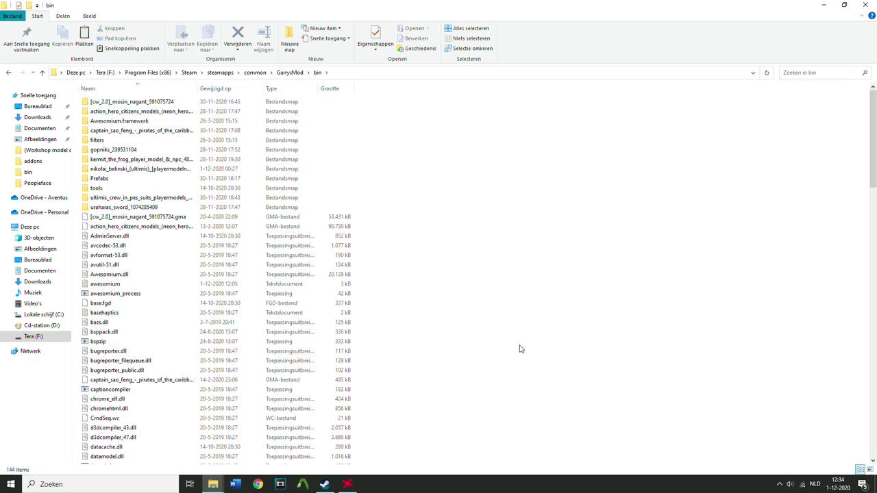
scroll(519, 348, "down", 5)
key("ctrl+v")
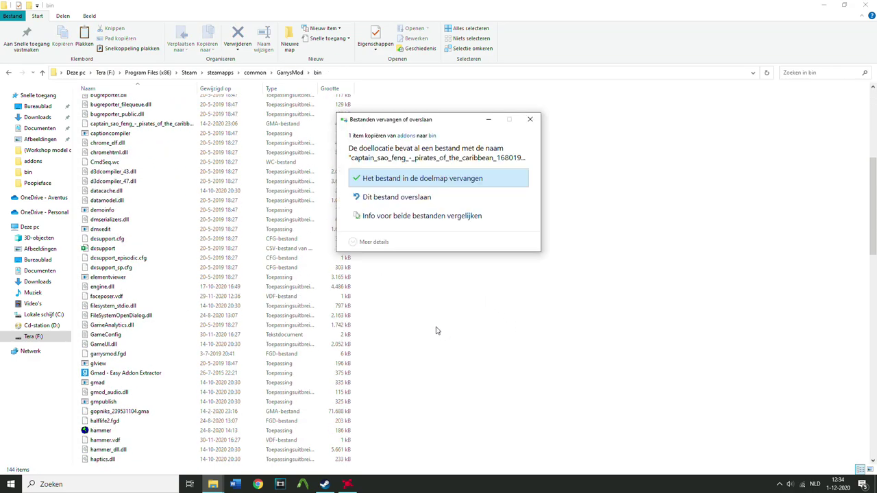
left_click(439, 175)
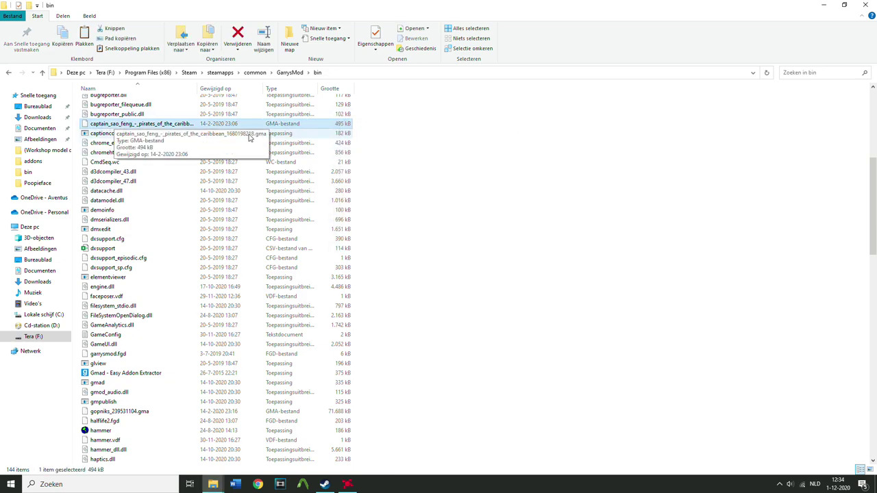
Run Gmad - Easy Addon Extractor on the bin folder and answer n to copying all content into one folder
scroll(250, 141, "down", 1)
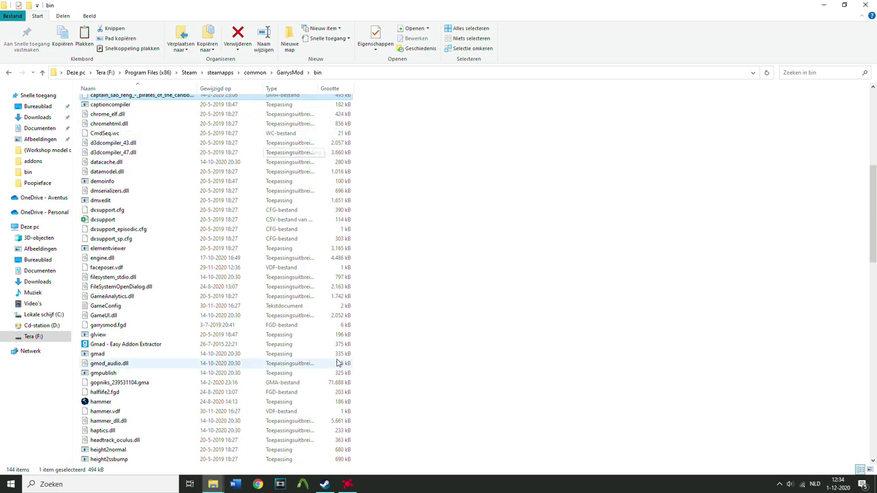
left_click(142, 346)
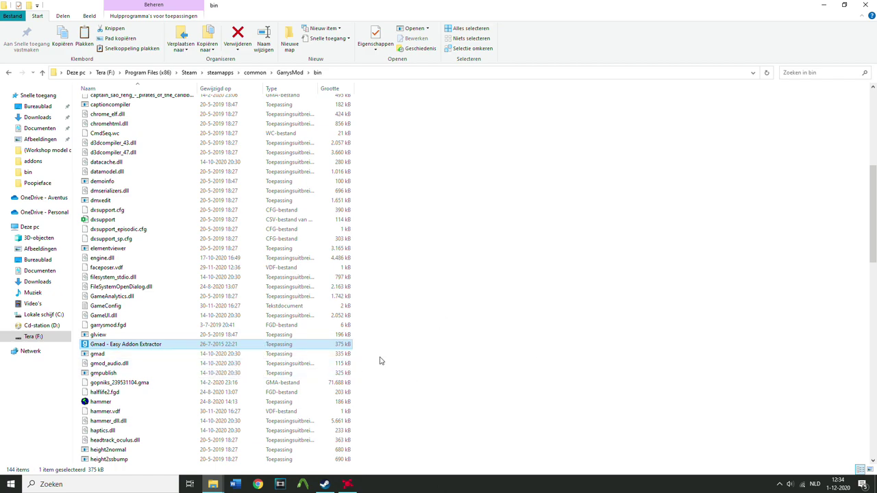
double_click(141, 349)
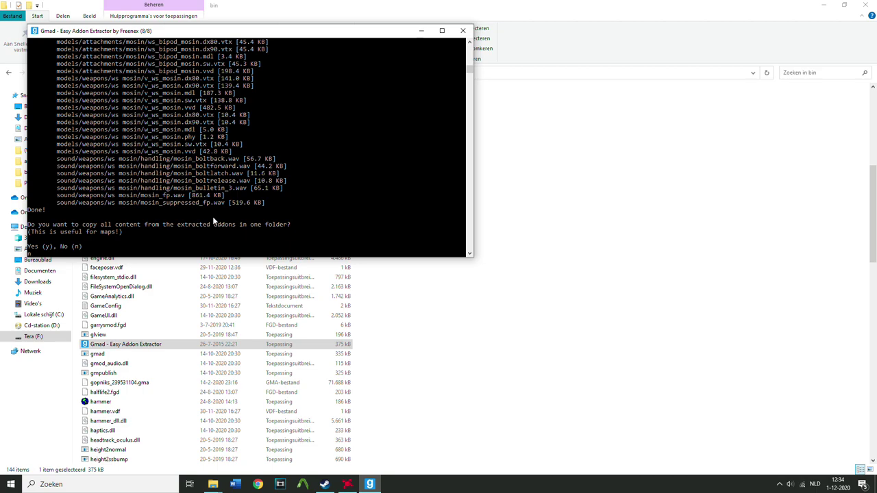
key("n")
key("Return")
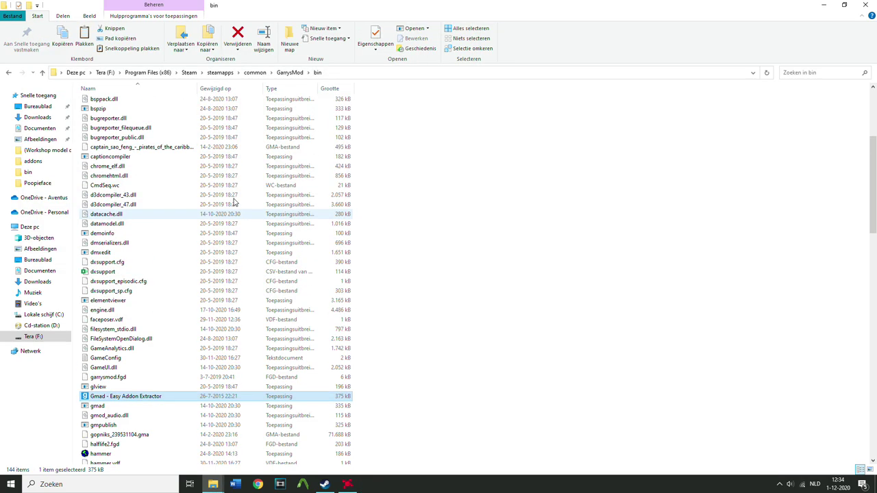
Open the extracted captain_sao_feng_-_pirates_of_the_caribbean folder inside bin
left_click(122, 132)
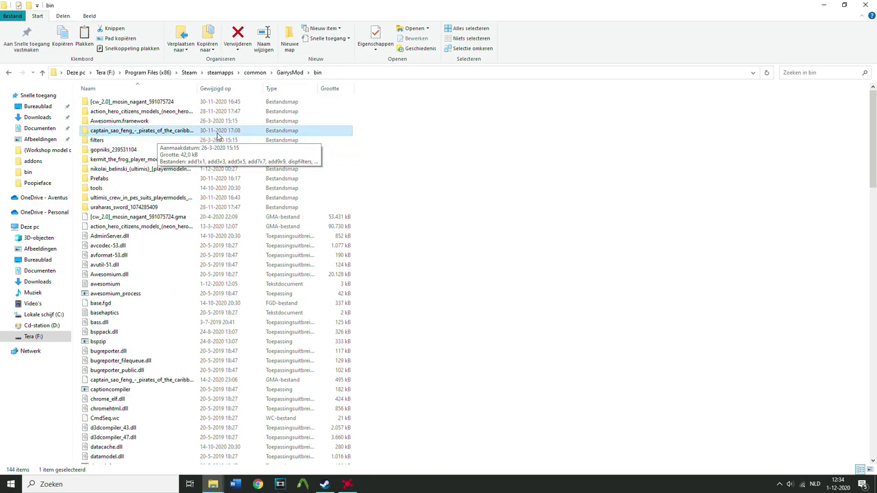
double_click(194, 131)
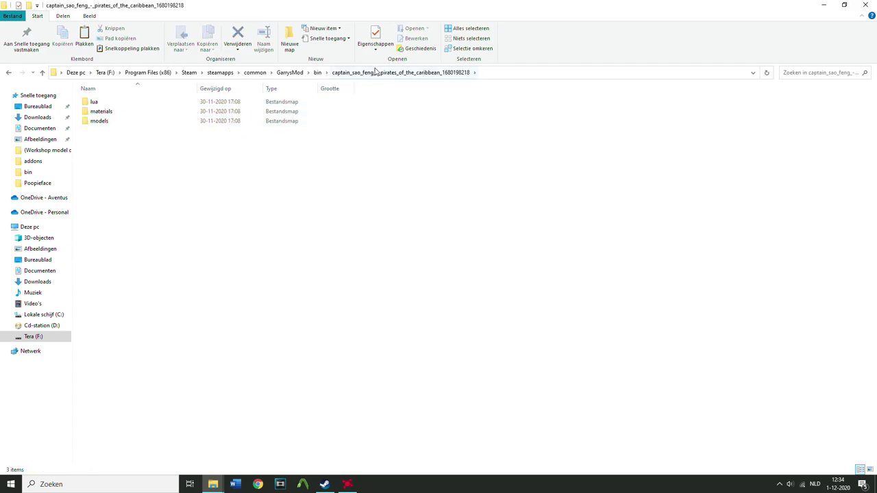
Copy the extracted captain_sao_feng_-_pirates_of_the_caribbean folder from the GarrysMod bin folder onto the desktop, beside the 3D Model folder
left_click(322, 74)
left_click_drag(357, 6, 441, 119)
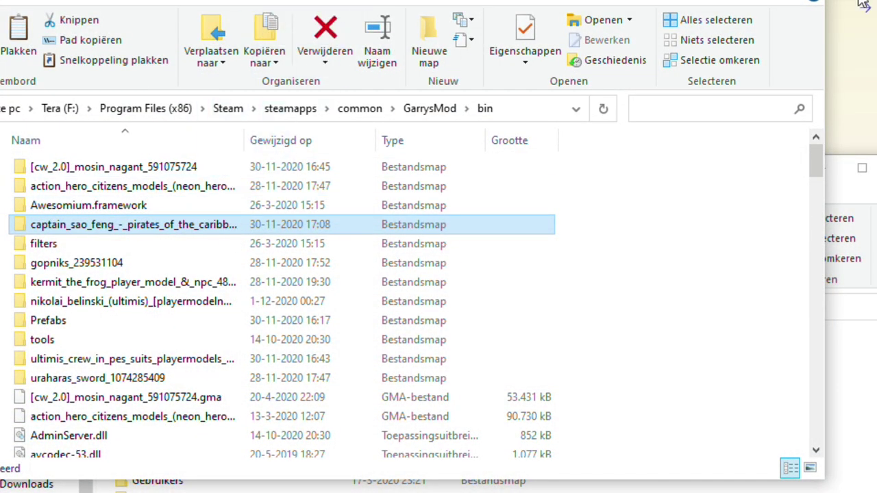
left_click(849, 93)
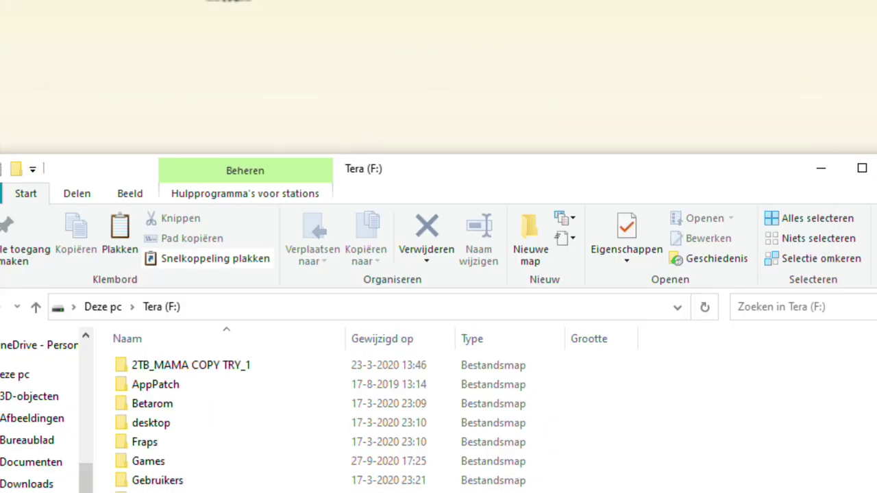
left_click(821, 168)
left_click_drag(508, 239, 403, 247)
left_click_drag(460, 243, 542, 242)
Open the desktop copy of the addon and examine its lua\autorun and materials\models\saofeng folders
double_click(528, 243)
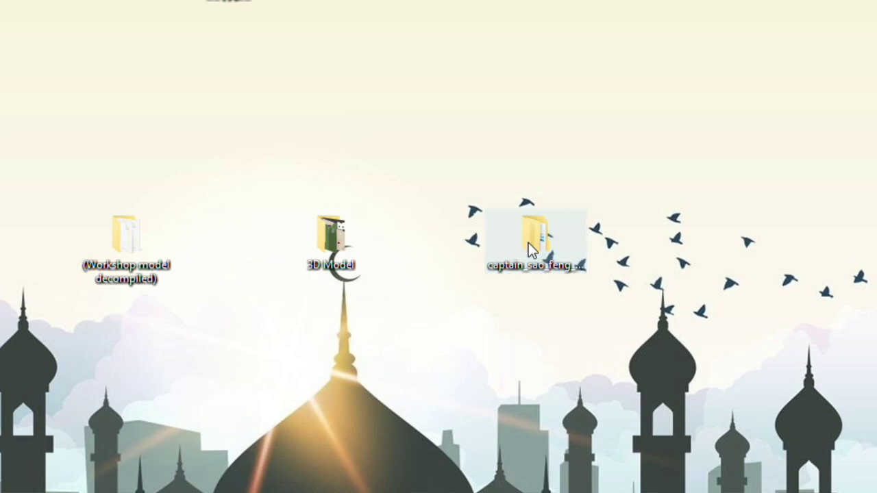
double_click(66, 166)
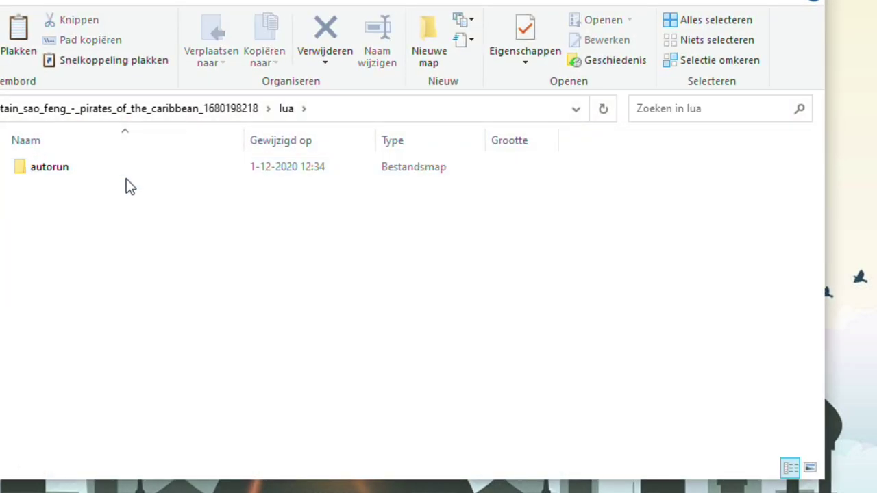
double_click(130, 168)
left_click(196, 106)
double_click(71, 191)
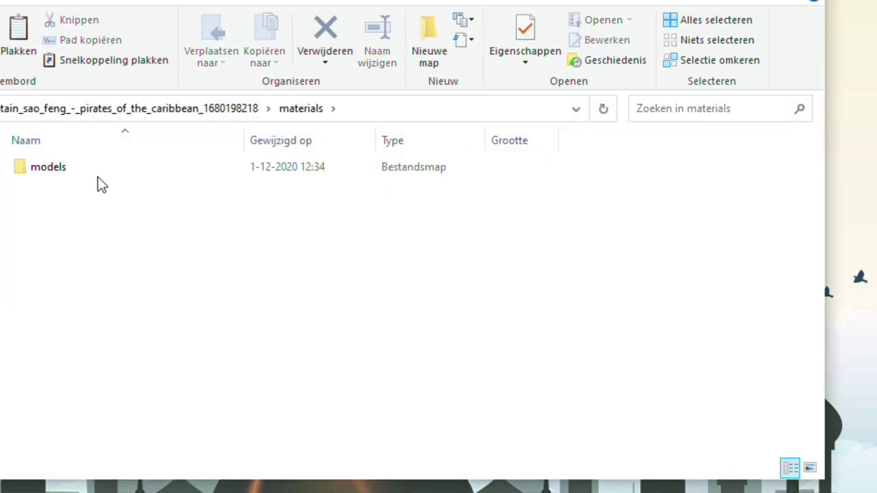
double_click(96, 175)
double_click(96, 175)
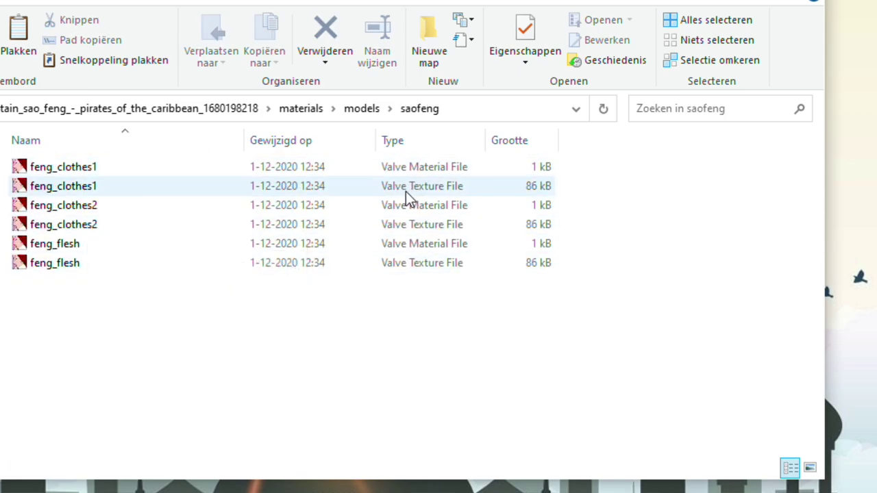
Examine the contents of the addon's models\player folder and return to the addon's main folder
left_click(288, 107)
left_click(173, 108)
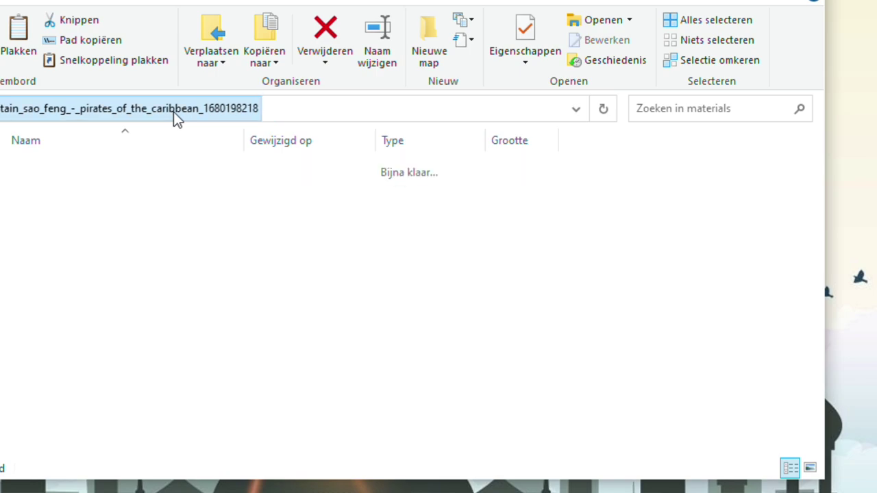
double_click(118, 203)
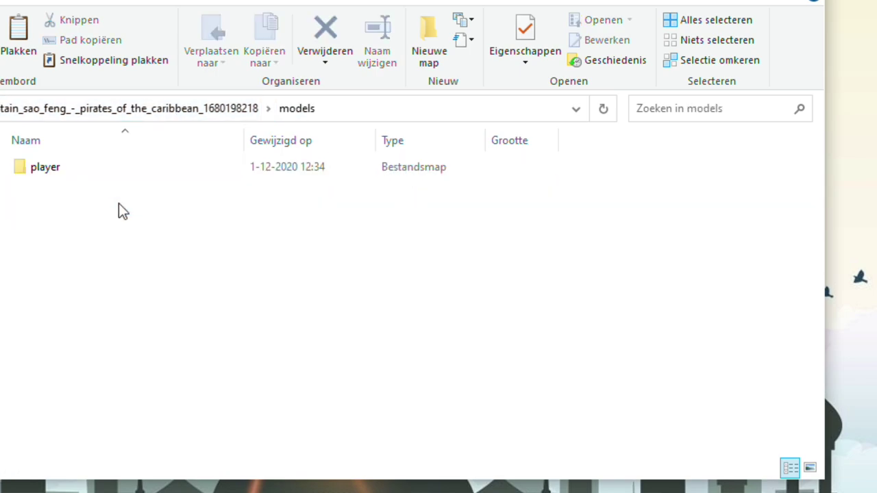
double_click(142, 170)
left_click_drag(145, 319, 287, 305)
left_click(302, 111)
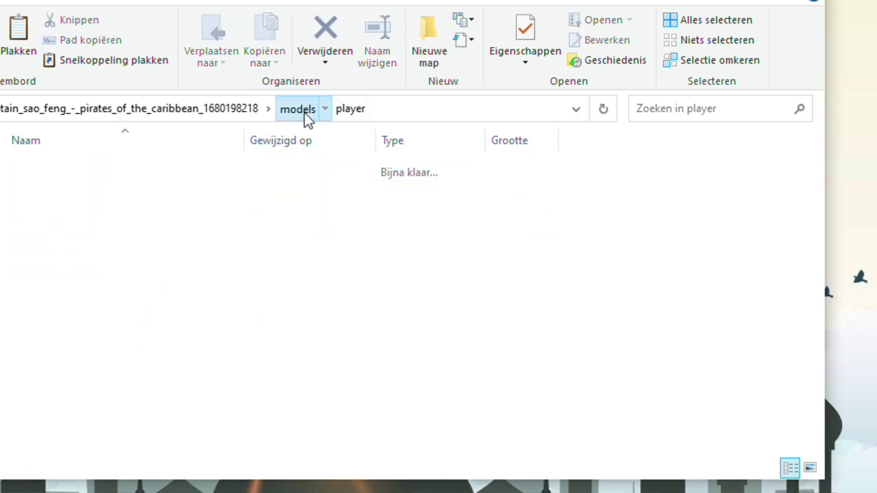
left_click(195, 109)
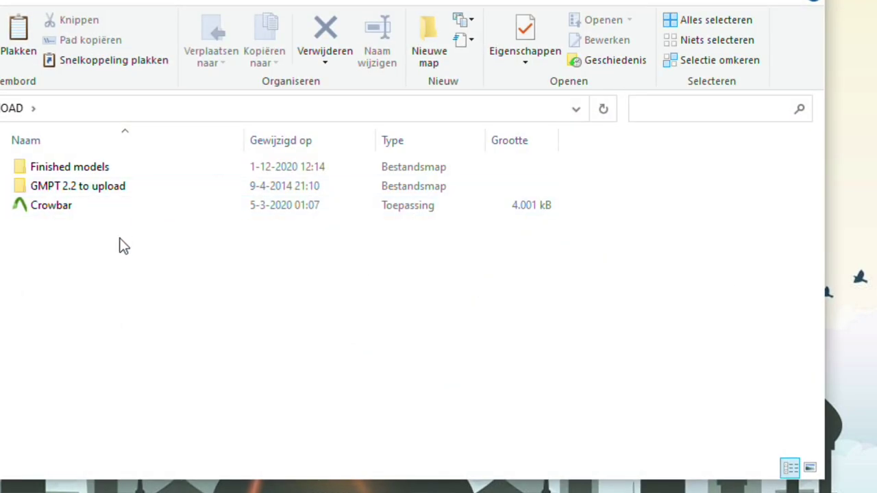
Launch Crowbar from the GMOAD folder and show its game setup for Garry's Mod
left_click_drag(121, 245, 347, 203)
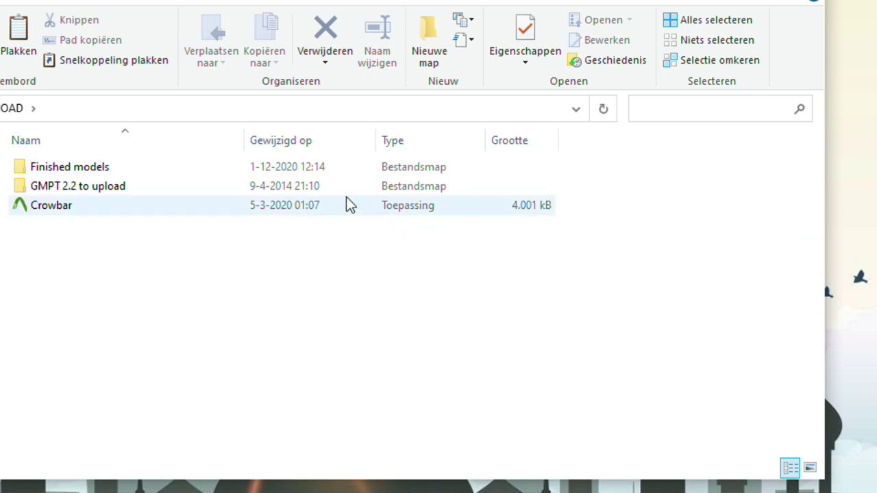
double_click(347, 204)
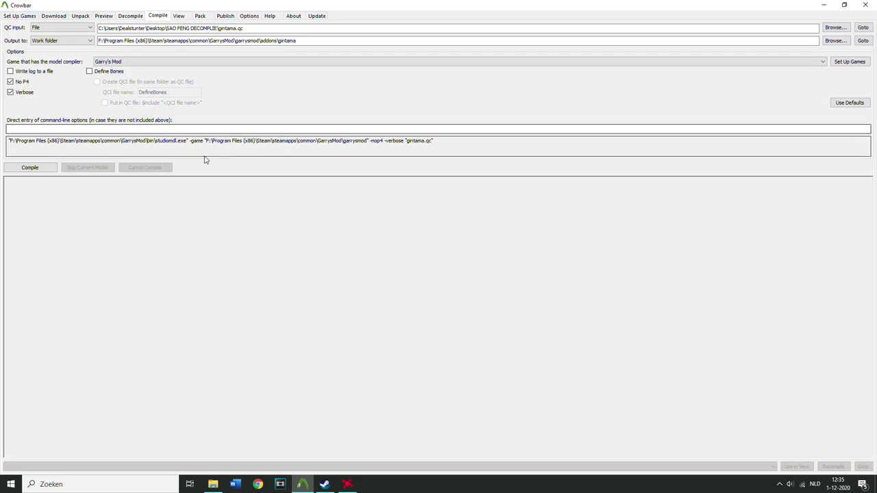
left_click(20, 16)
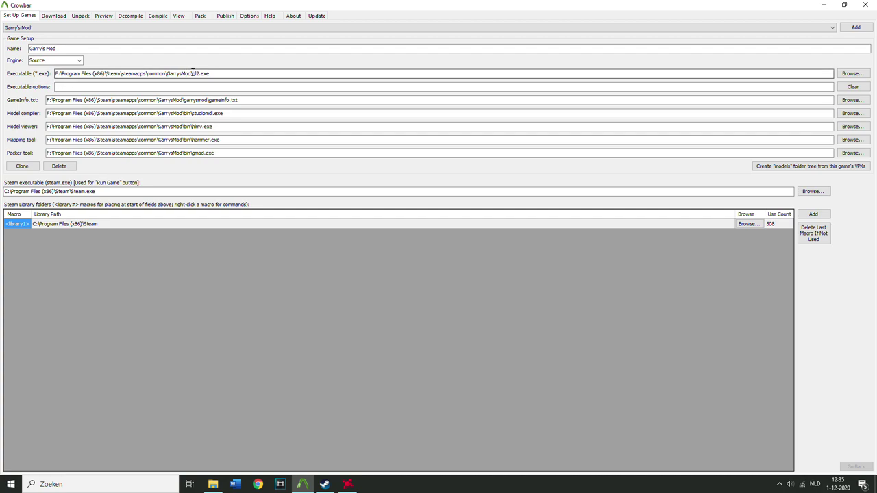
Review the Garry's Mod executable and GameInfo.txt paths, browsing to gameinfo in the garrysmod folder without changing the selection
left_click_drag(55, 73, 221, 84)
key("BackSpace")
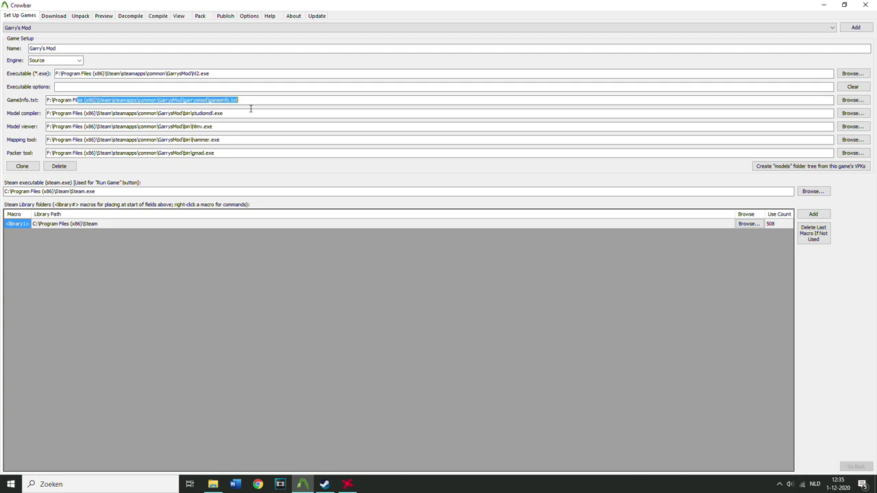
left_click(852, 100)
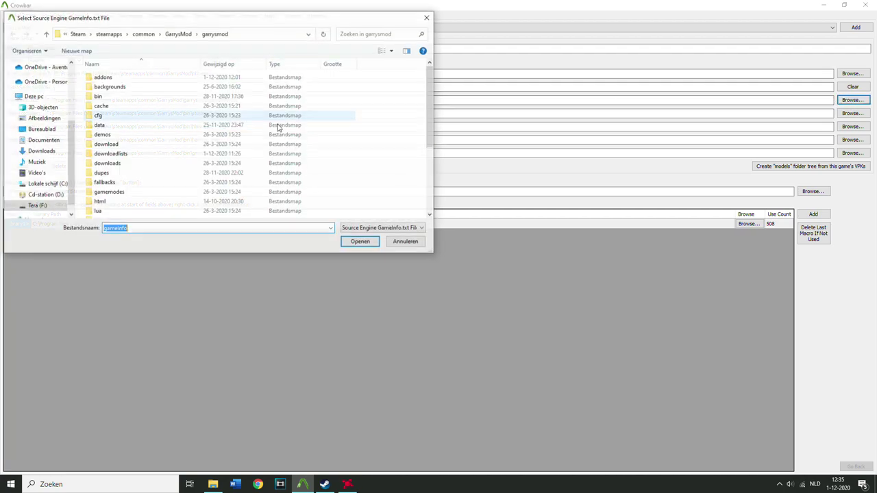
scroll(210, 157, "down", 4)
left_click(133, 214)
left_click(400, 245)
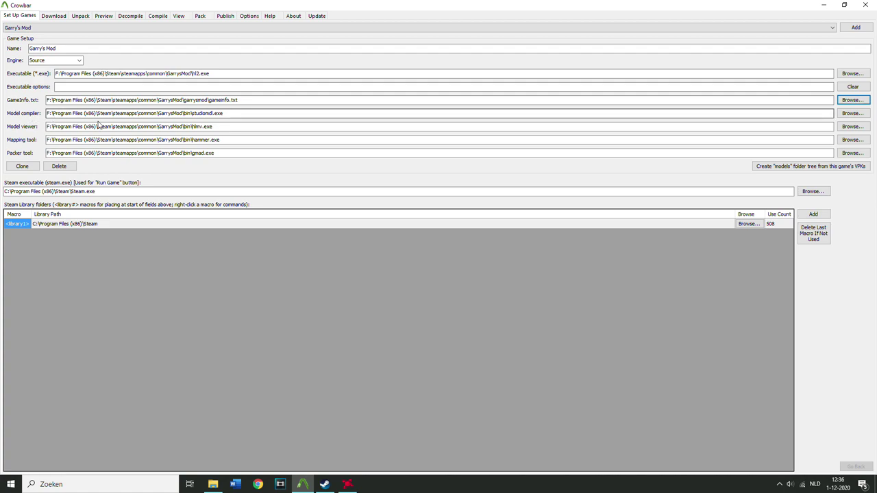
Review the model compiler, mapping tool and packer tool paths, browsing to gmad in the bin folder without changing the selection
left_click_drag(224, 114, 185, 113)
left_click(181, 140)
key("ctrl+a")
key("BackSpace")
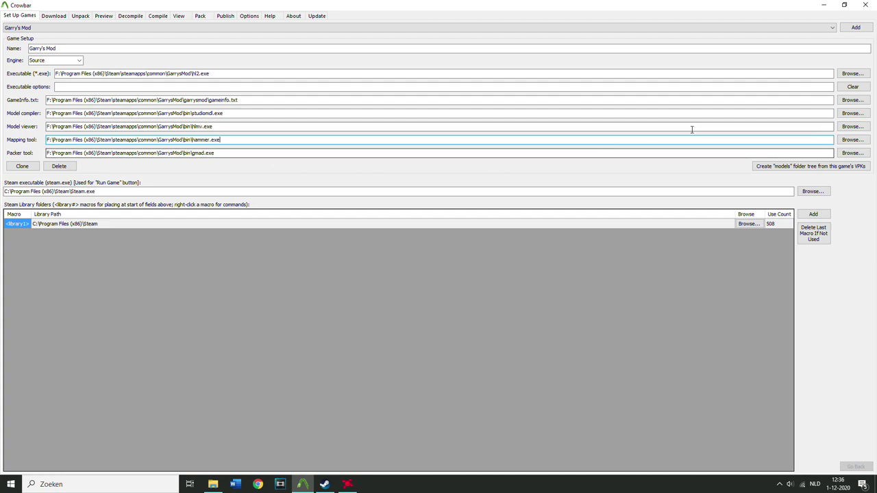
left_click(853, 153)
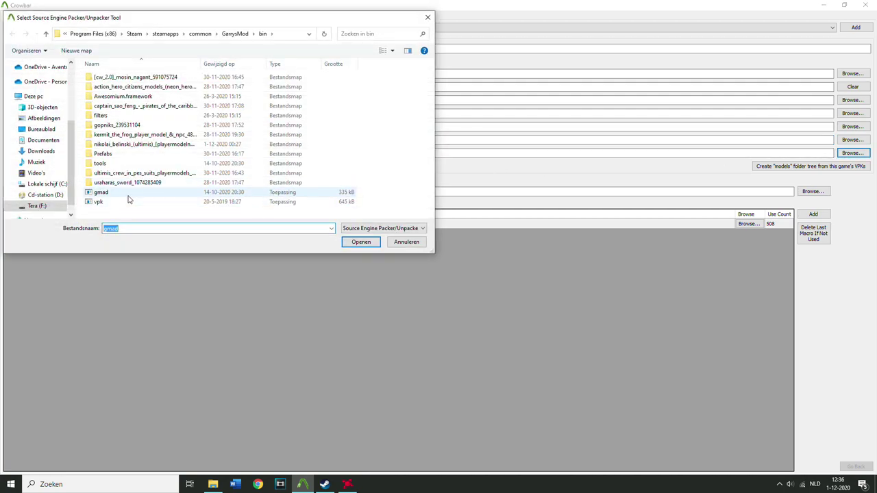
left_click(407, 243)
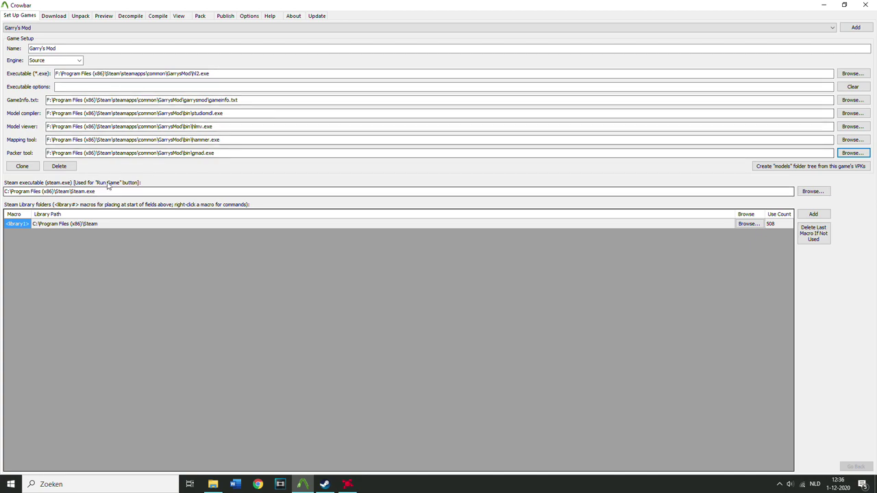
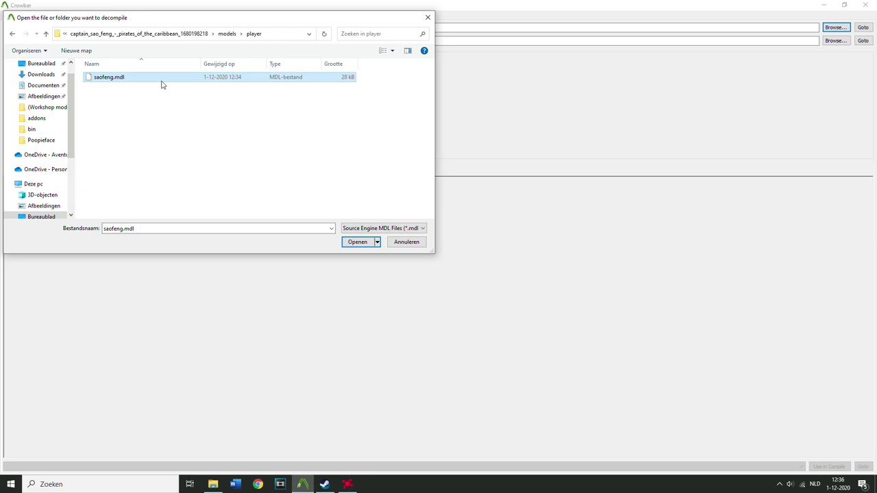
Load saofeng.mdl from the addon's models\player folder as the decompile input and keep Work folder as the output type
left_click(349, 242)
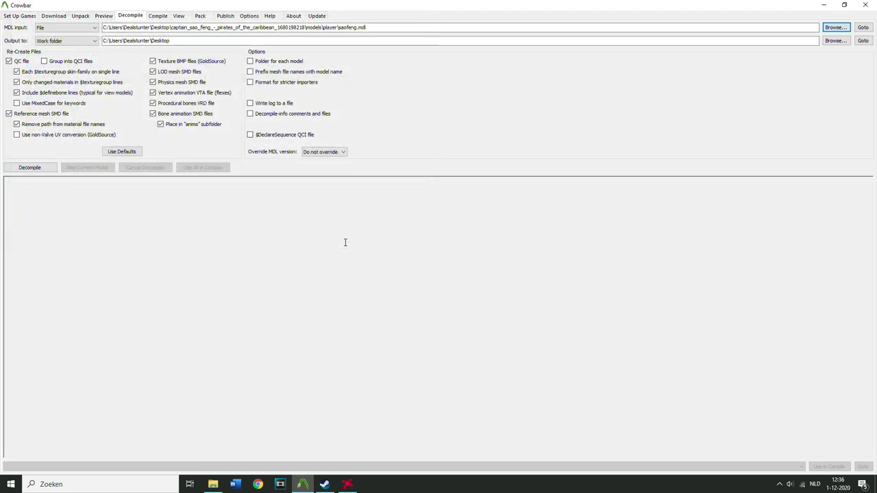
left_click_drag(146, 27, 381, 28)
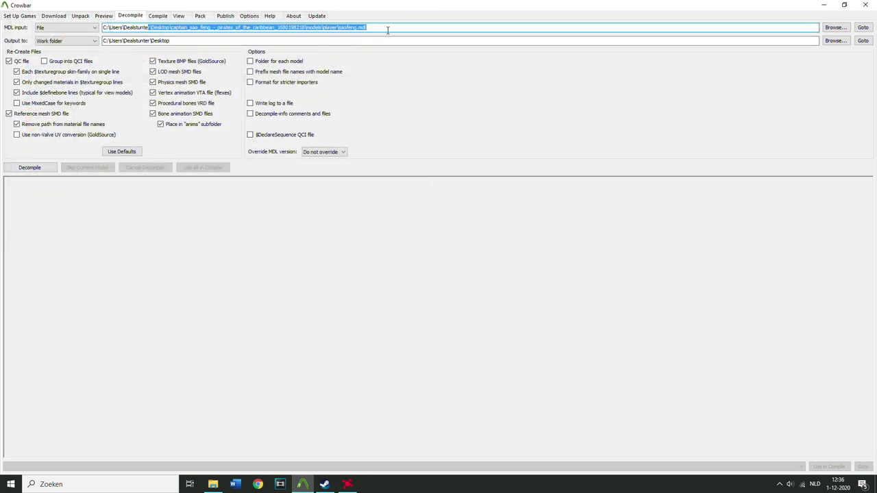
left_click(387, 30)
left_click(65, 41)
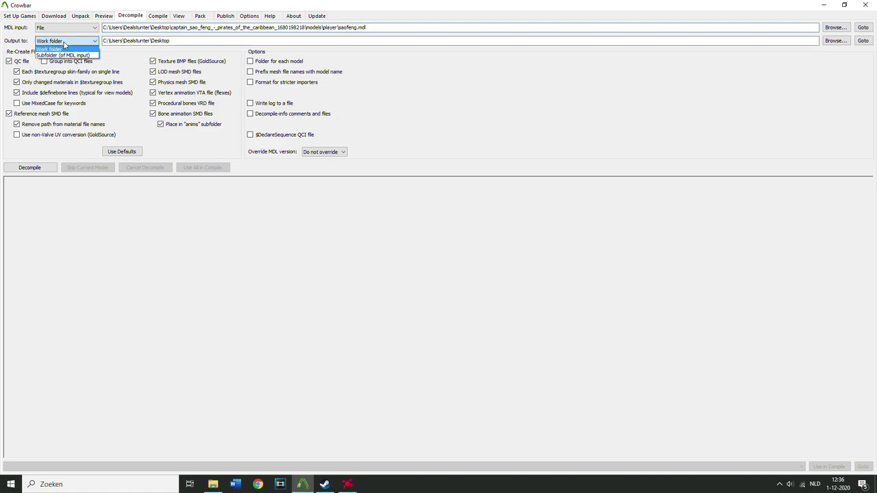
left_click(65, 44)
left_click(64, 43)
left_click(64, 43)
left_click(182, 42)
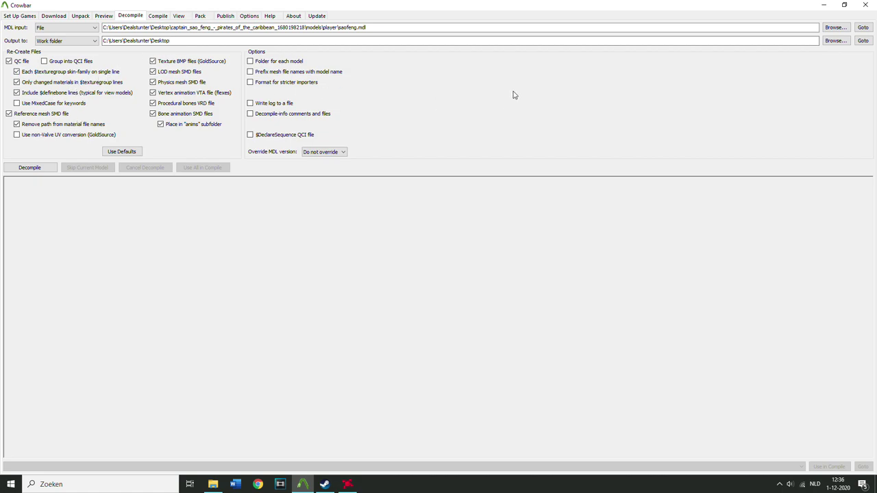
Create a folder named Model_Decomplide on the desktop and set it as the decompile output folder
left_click(834, 41)
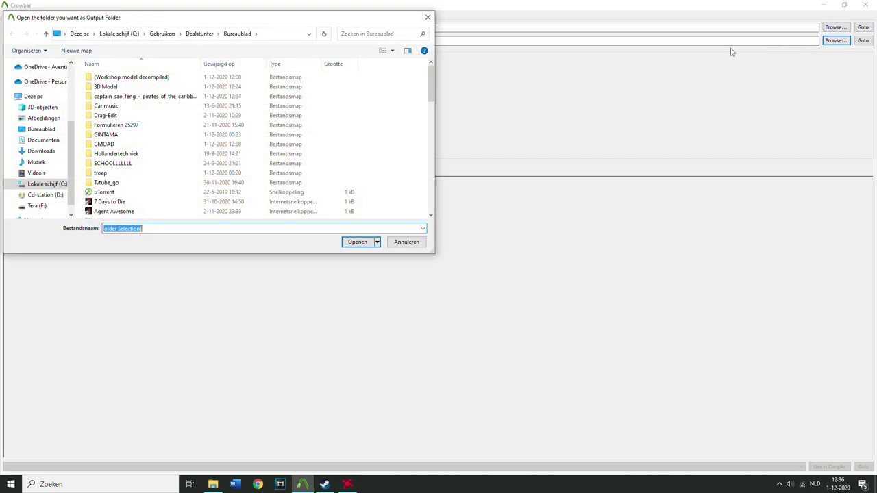
left_click(166, 231)
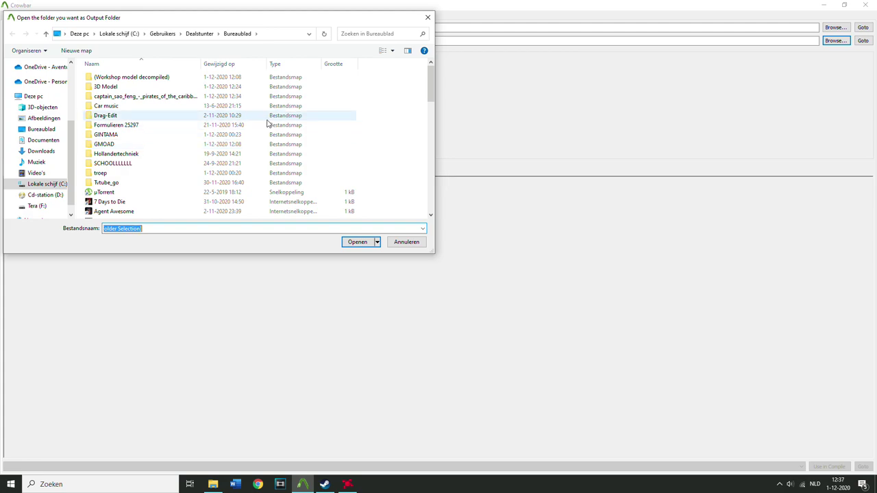
left_click(81, 53)
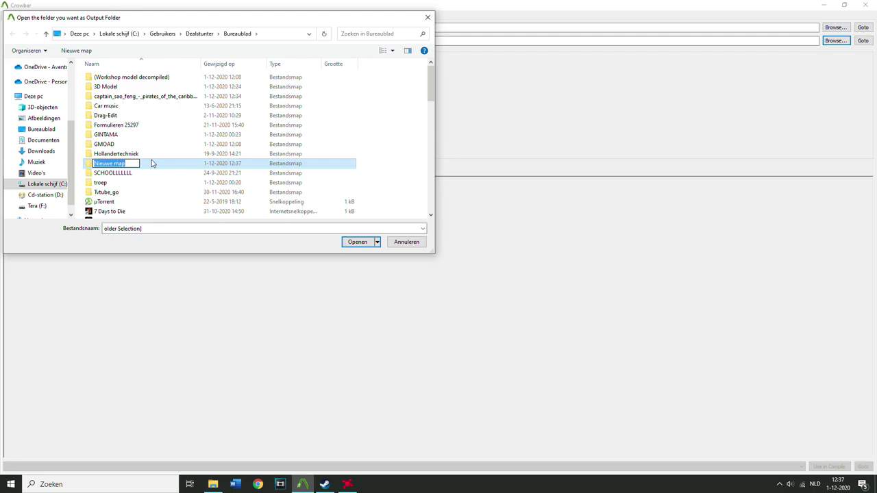
type("Model_Decomplide")
left_click(195, 163)
left_click(355, 241)
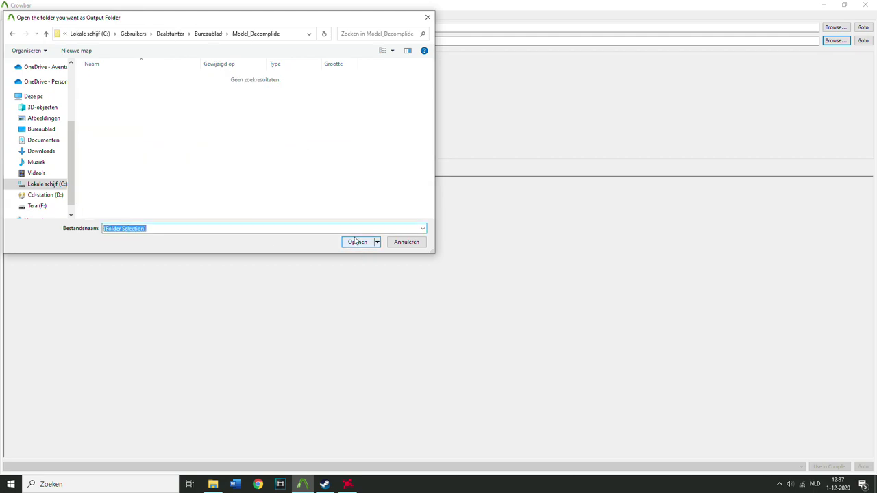
left_click(357, 242)
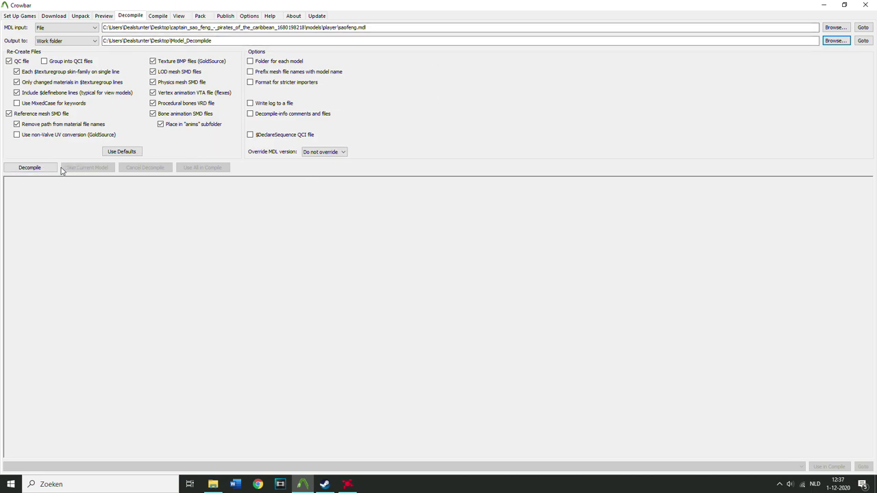
Decompile saofeng.mdl and check the final line of the decompile log
left_click(29, 168)
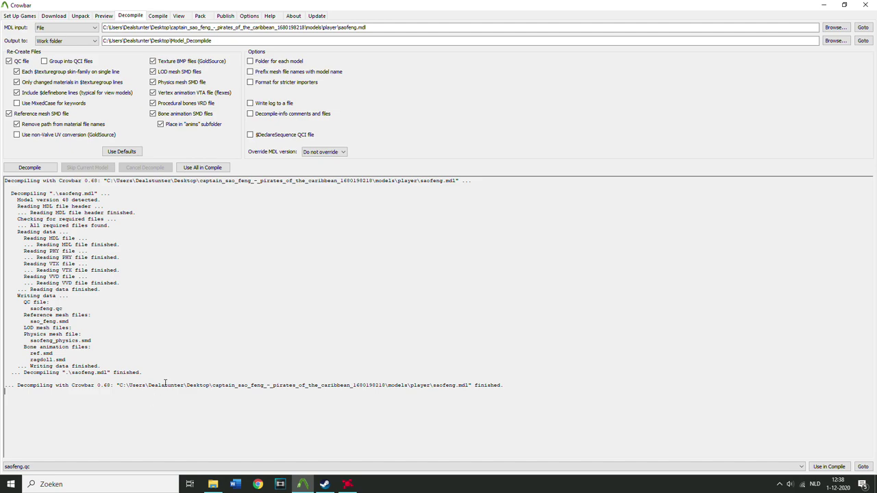
mouse_move(506, 386)
left_mouse_down()
mouse_move(443, 386)
mouse_move(513, 383)
left_mouse_up()
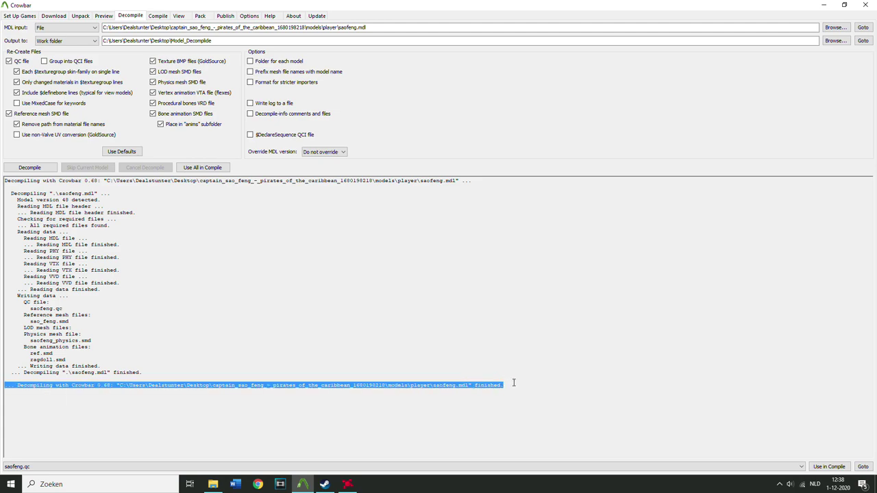
left_click(514, 383)
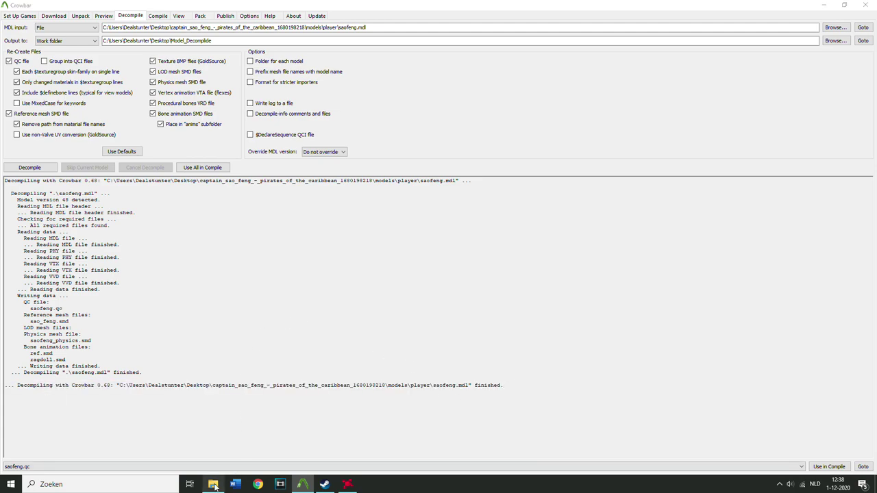
Switch to File Explorer, go to the desktop folder and select the Model_Decomplide folder
left_click(214, 484)
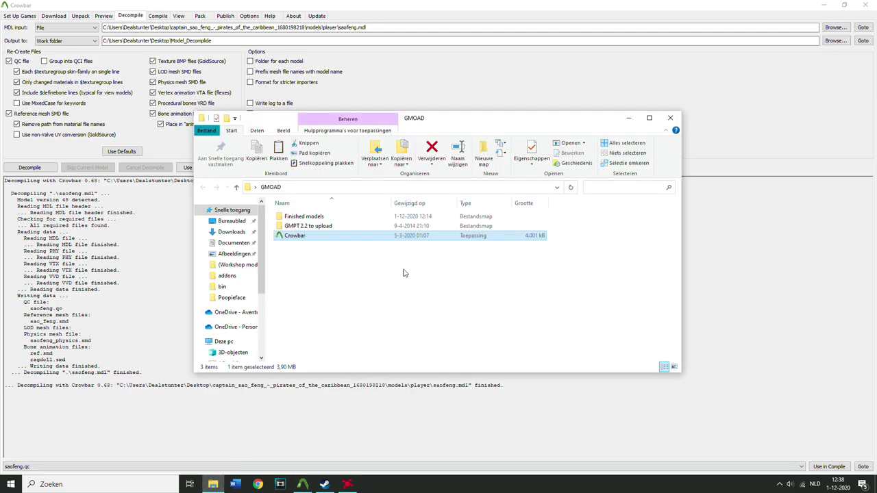
left_click(231, 221)
left_click(314, 237)
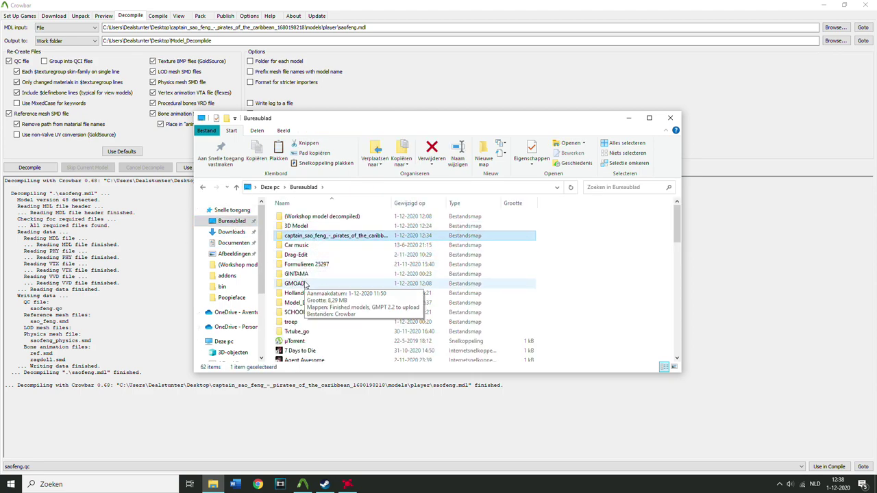
left_click(317, 305)
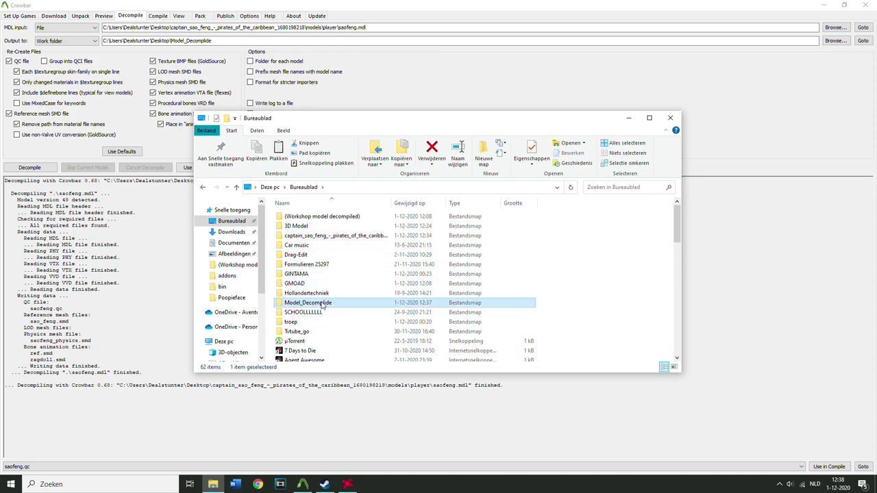
Open the Model_Decomplide folder, close Crowbar and maximize the folder window to check the decompiled files
double_click(345, 308)
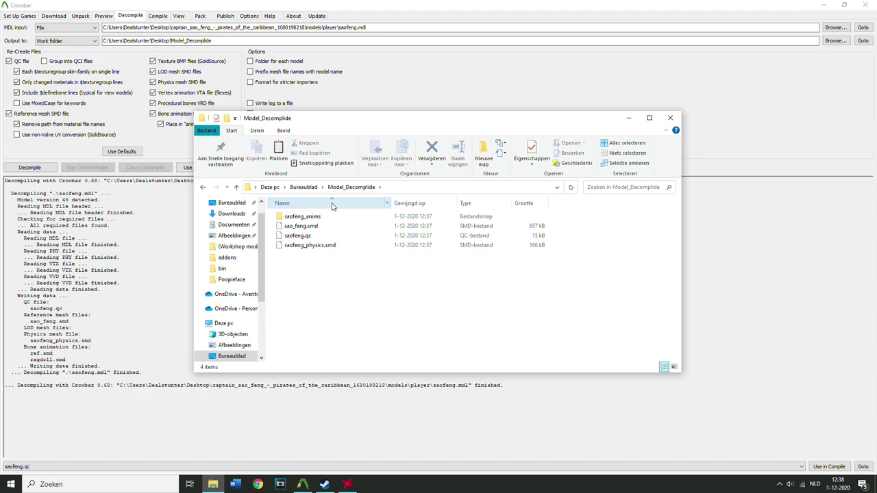
left_click_drag(330, 272, 311, 298)
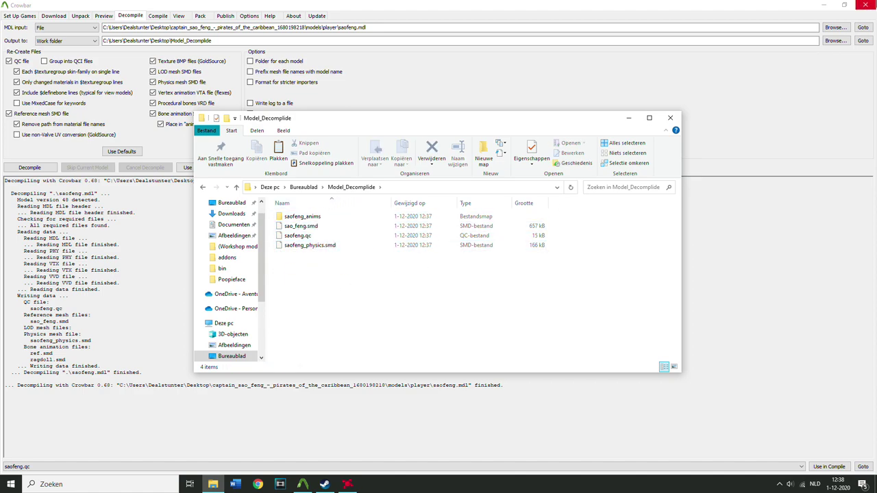
left_click(866, 5)
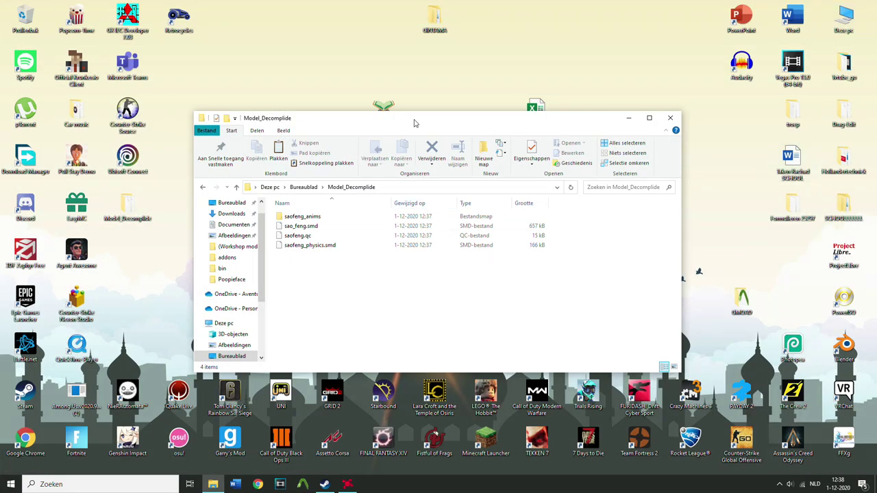
left_click_drag(415, 120, 432, 0)
left_click_drag(126, 210, 159, 190)
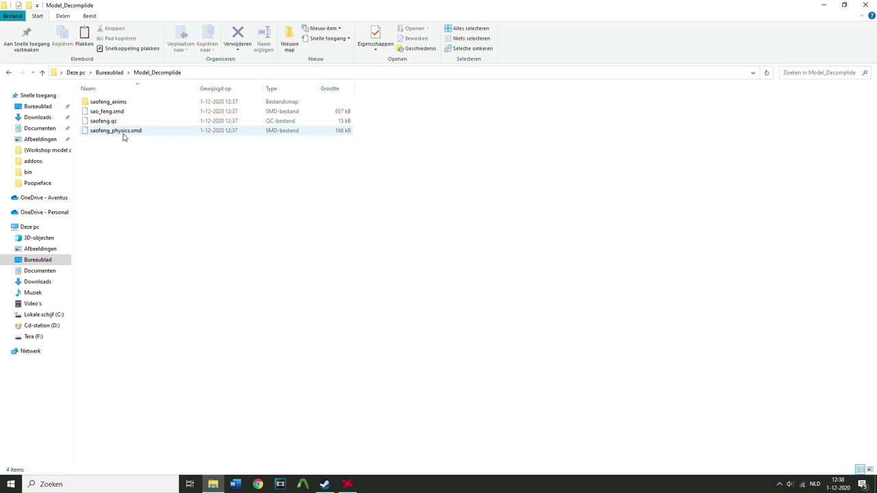
left_click(121, 136)
left_click(167, 180)
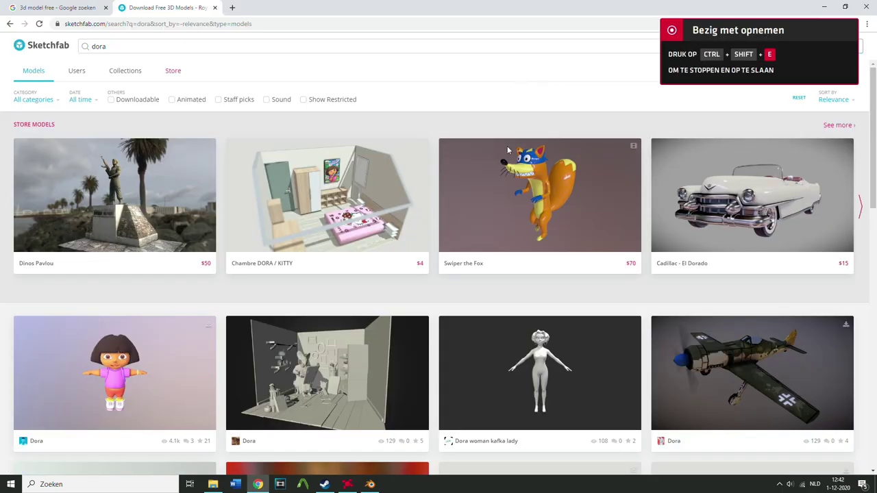
Open the Dora model with the pink shirt from the Sketchfab search results and inspect its 3D preview
scroll(103, 221, "down", 2)
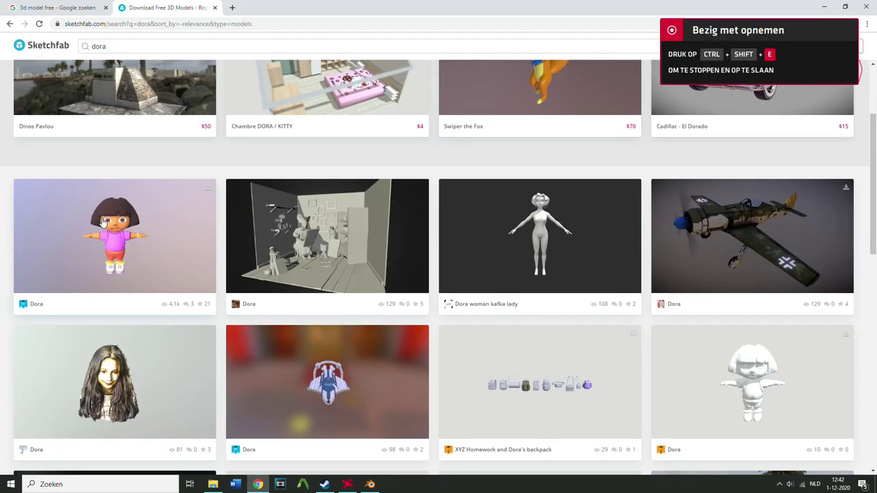
left_click(103, 221)
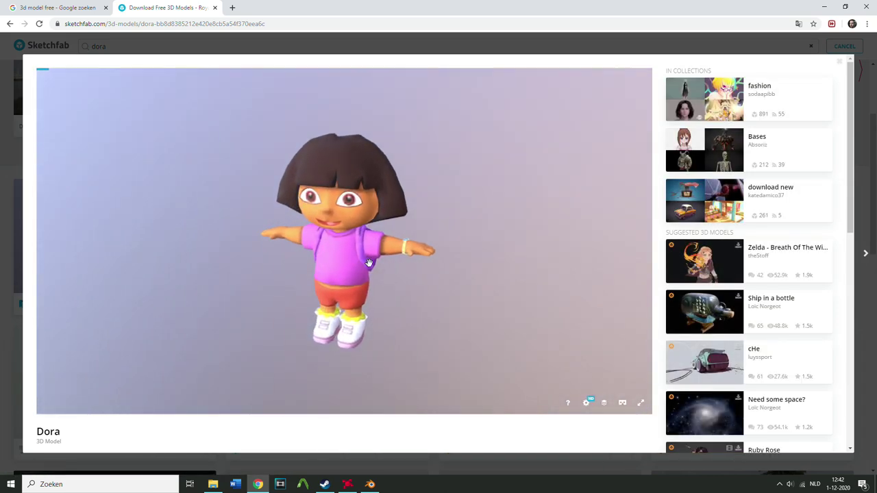
left_click_drag(369, 263, 325, 318)
Examine the Dora model page's download option, licence, category and comments
scroll(325, 317, "down", 2)
scroll(142, 454, "down", 3)
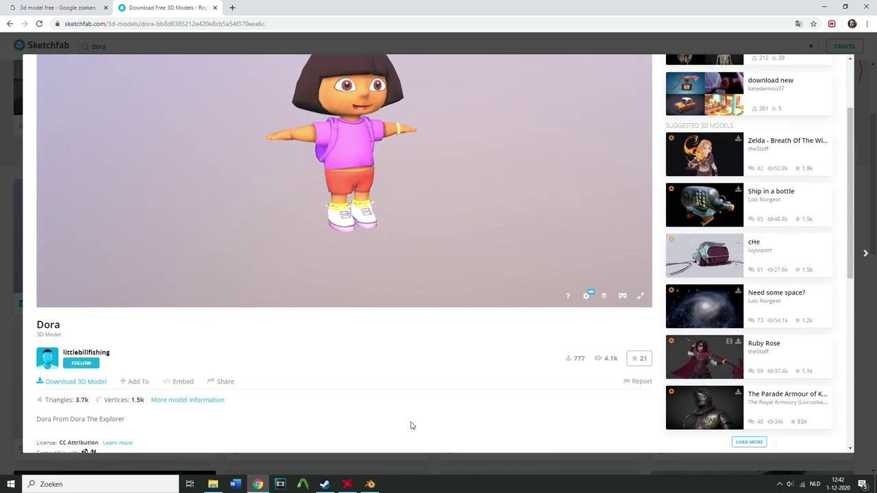
left_click_drag(259, 273, 135, 395)
left_click(131, 353)
left_click(135, 395)
scroll(167, 393, "down", 2)
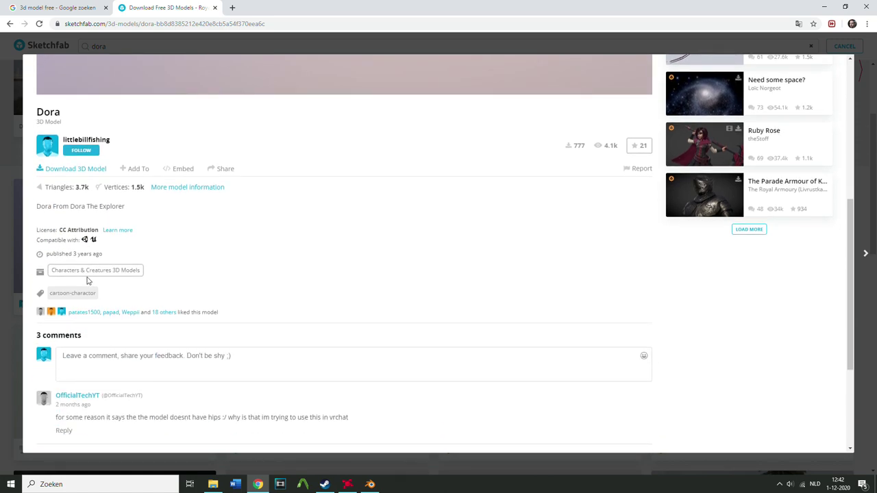
scroll(195, 272, "up", 5)
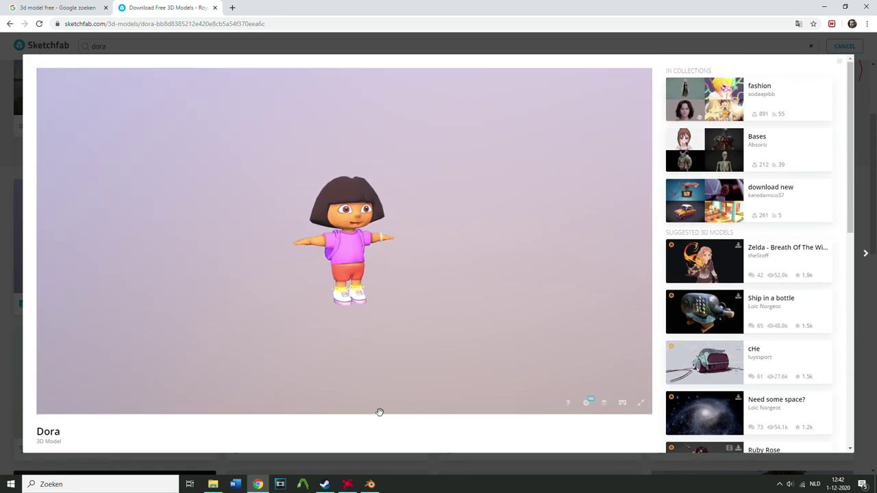
Download the Dora model in its original OBJ format and close the download dialog
scroll(377, 419, "down", 1)
left_click(56, 399)
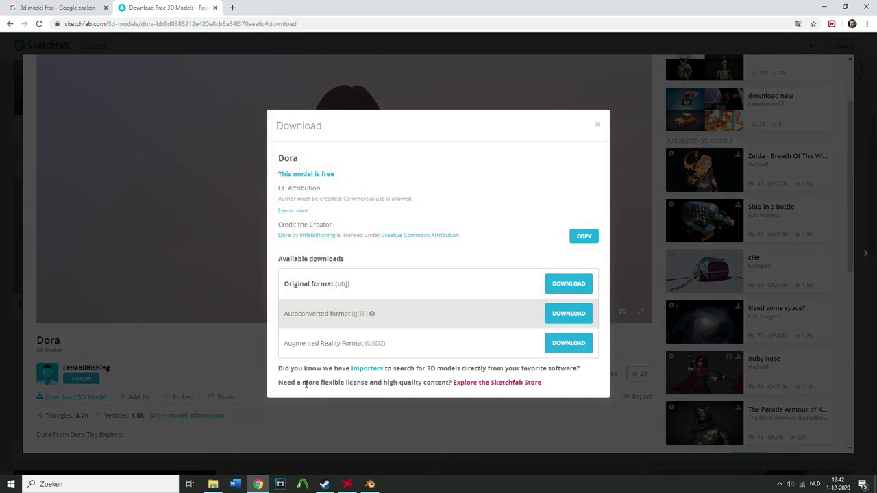
left_click_drag(308, 286, 387, 286)
left_click(563, 283)
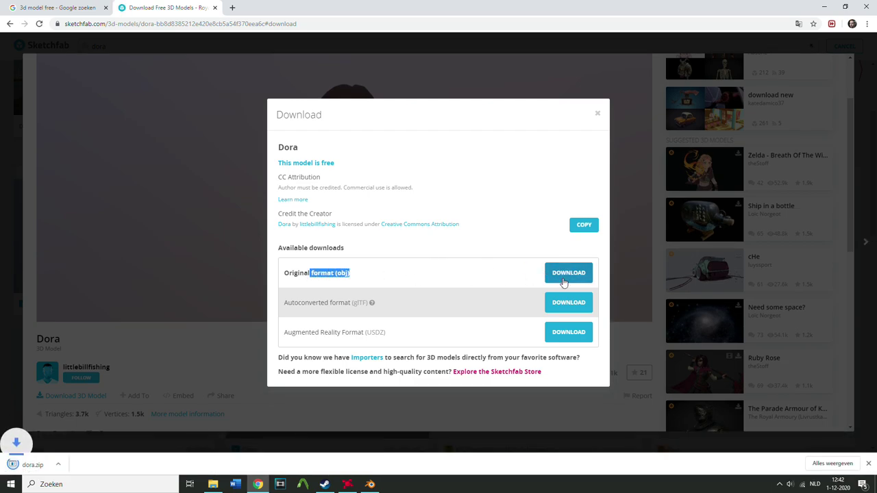
left_click(598, 115)
Open the downloaded dora.zip, enter its source folder and open the Dora folder inside the nested GameCube archive
left_click(61, 459)
left_click_drag(277, 231, 265, 199)
left_click(478, 253)
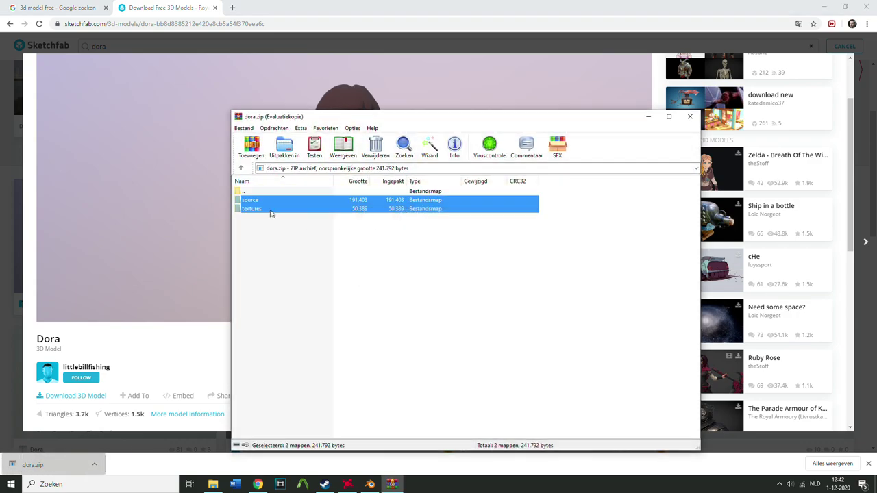
double_click(271, 201)
double_click(281, 201)
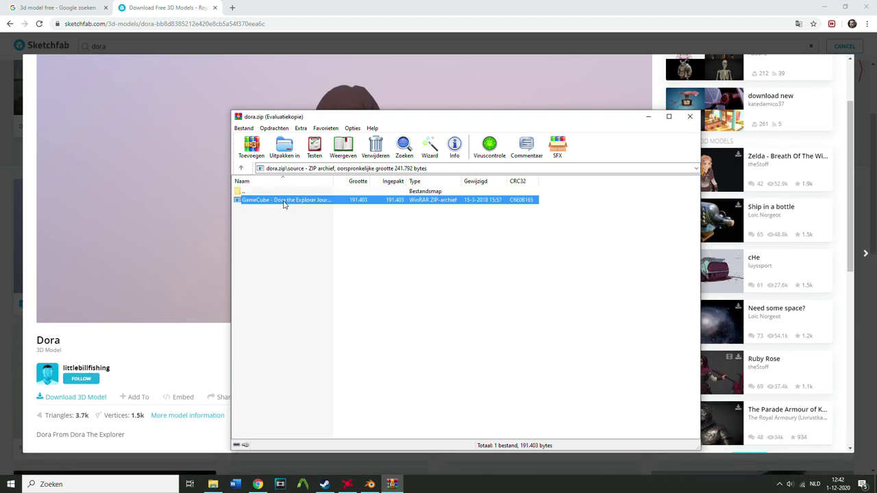
left_click(312, 201)
double_click(312, 201)
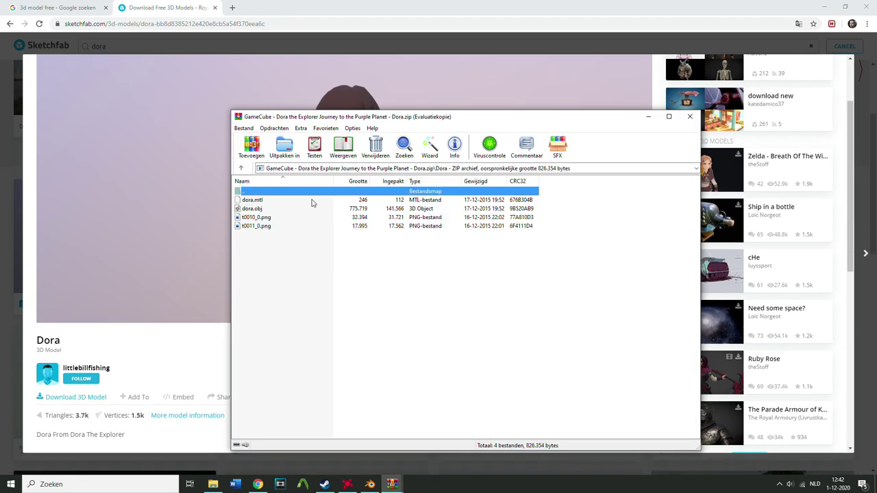
Go back up to the level holding the nested GameCube archive and reopen its Dora folder
left_click(472, 251)
double_click(278, 193)
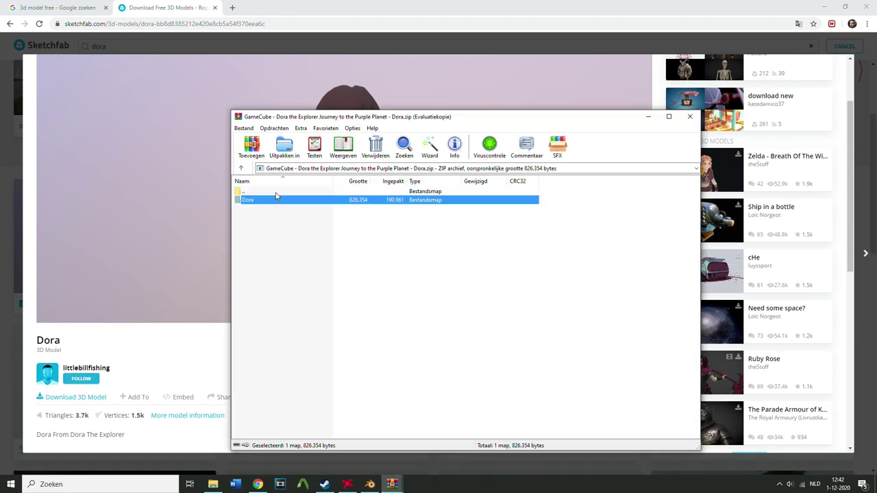
double_click(276, 193)
left_click(267, 200)
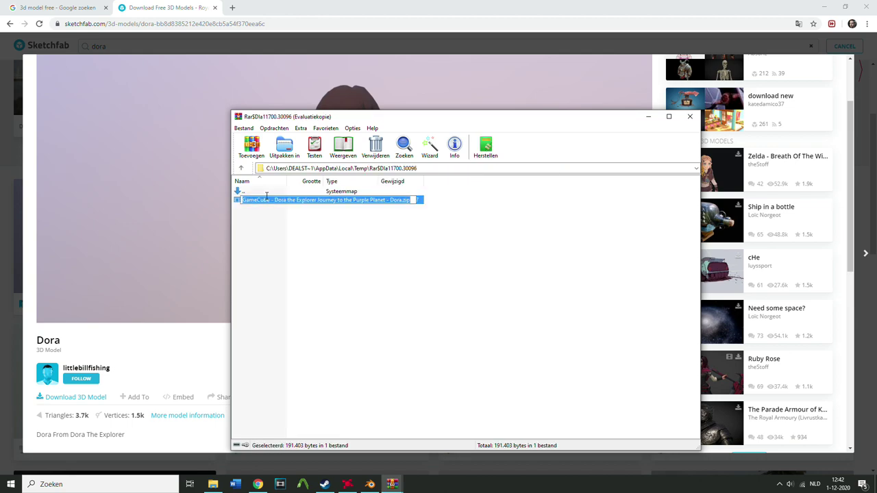
left_click(255, 213)
double_click(272, 200)
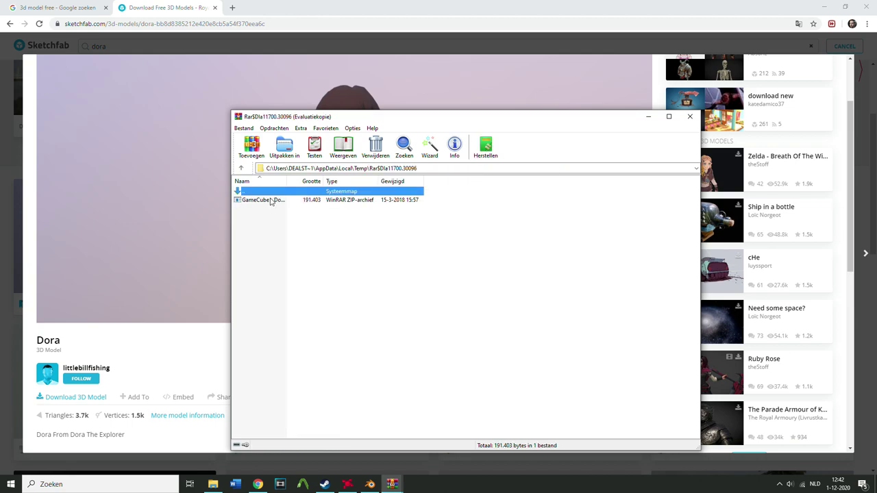
double_click(268, 204)
Select the four Dora files in the archive and open the desktop's 3D Model folder in File Explorer
left_click_drag(355, 287, 267, 205)
left_click_drag(353, 268, 269, 206)
left_click(213, 484)
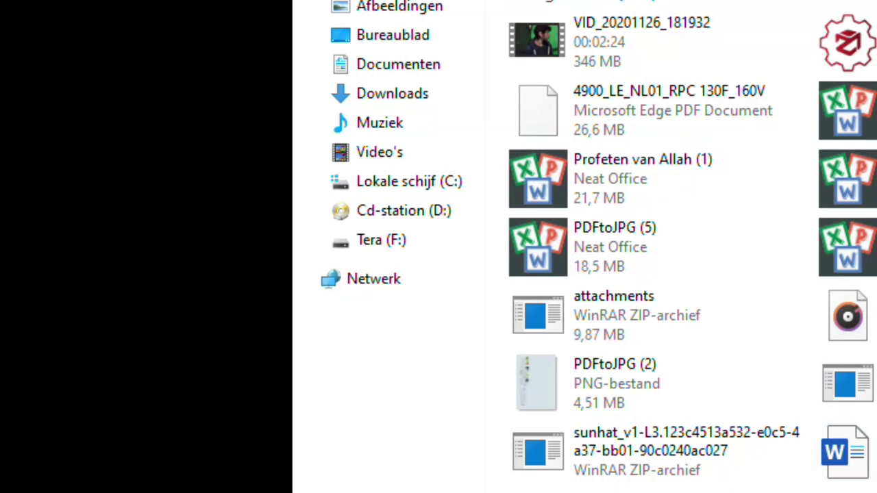
left_click(212, 484)
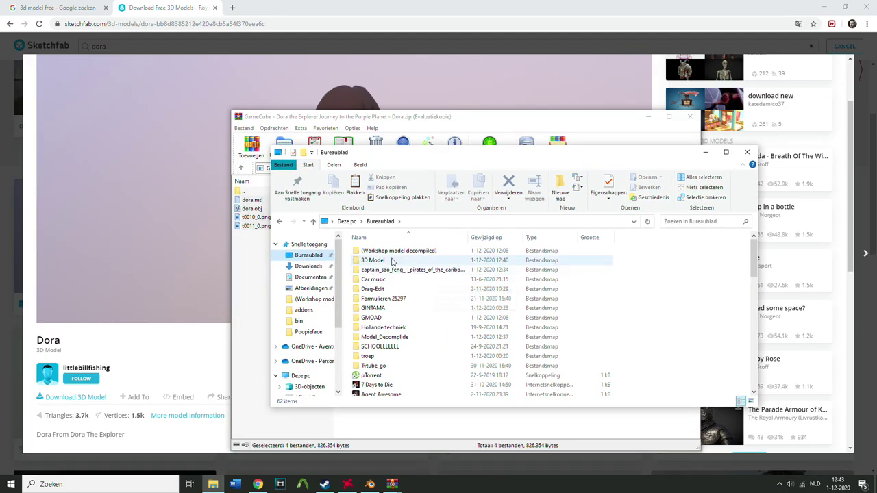
left_click(425, 259)
double_click(425, 260)
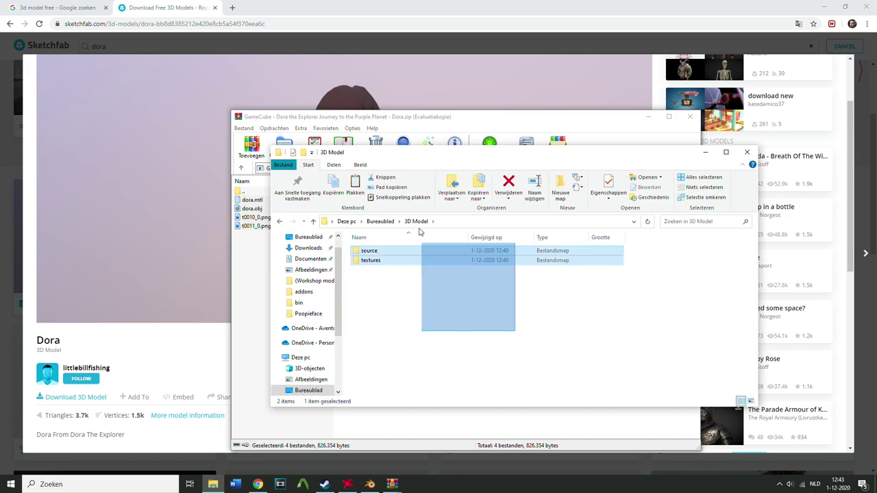
Clear the source and textures folders from 3D Model, extract the four selected Dora files into it and close the nested archive
left_click_drag(461, 150, 579, 147)
left_click_drag(301, 215, 773, 294)
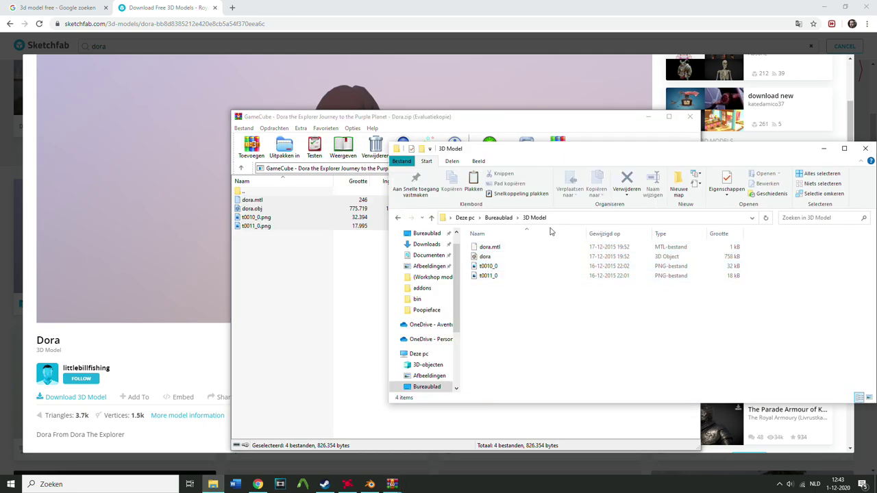
left_click(658, 127)
left_click_drag(773, 149, 542, 133)
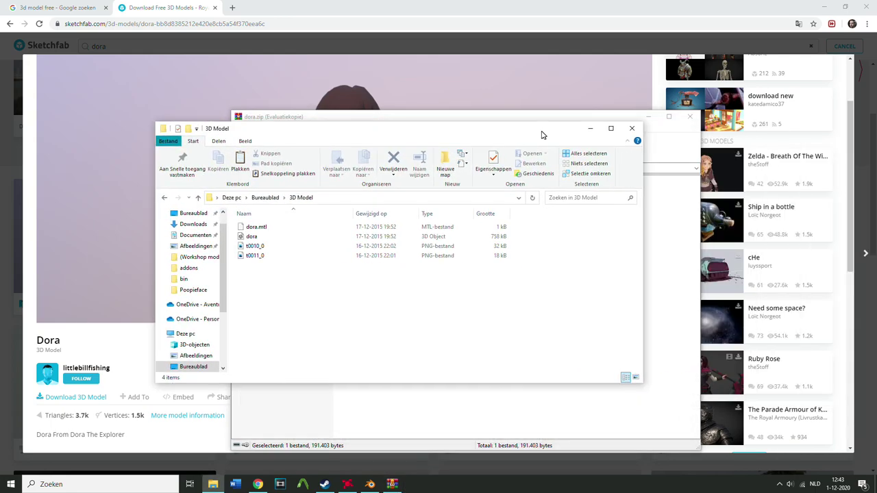
View the texture images t0010_0 and t0011_0 from the 3D Model folder one after the other, closing each
double_click(271, 246)
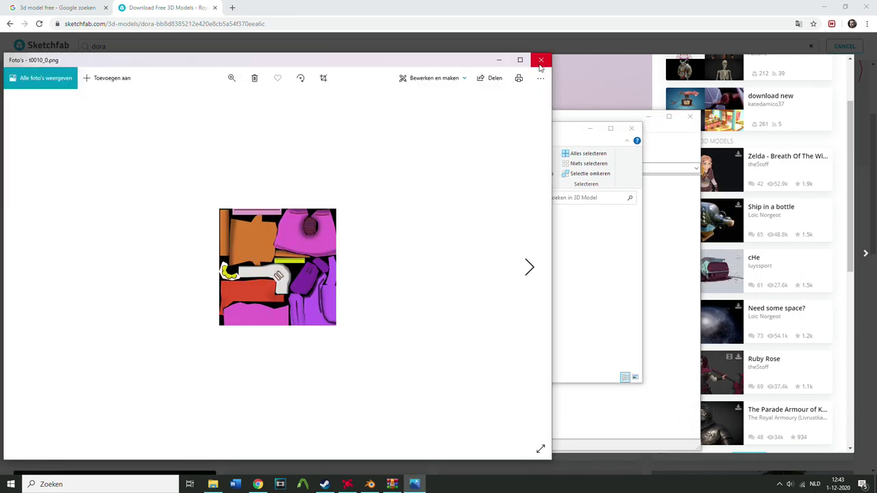
left_click(540, 60)
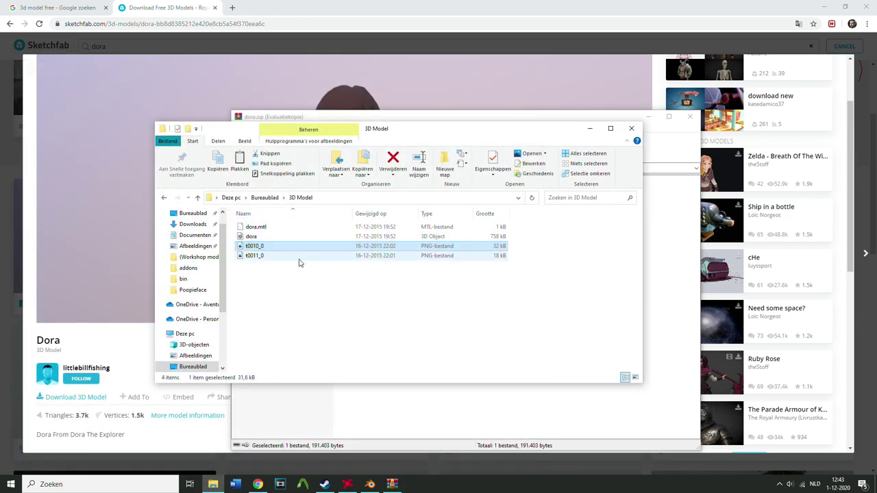
double_click(292, 256)
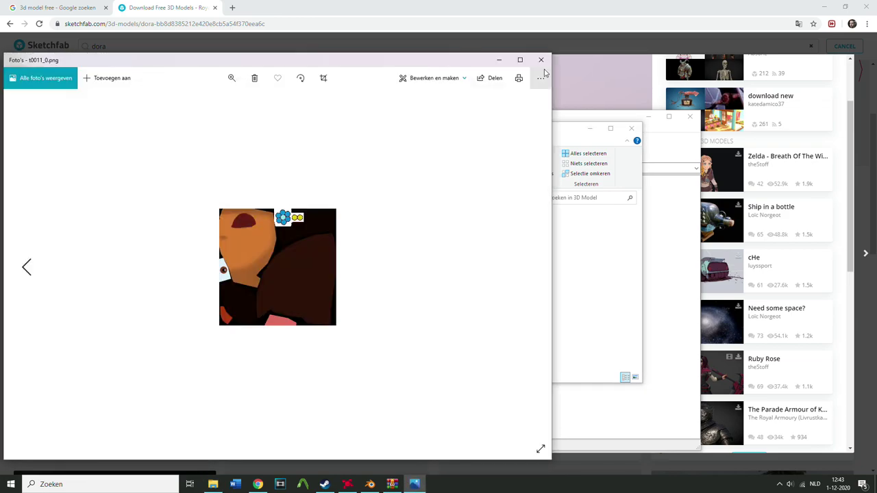
left_click(541, 77)
left_click(540, 59)
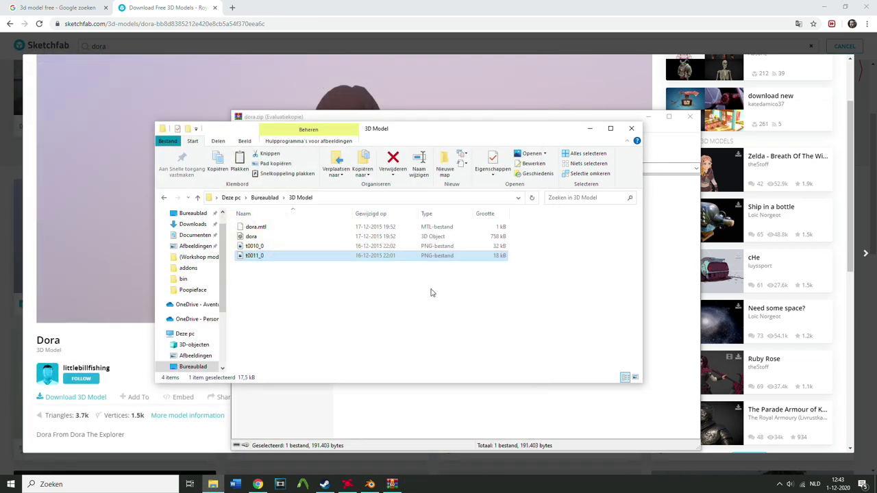
Select the dora 3D object file, and close both the 3D Model folder and the dora.zip archive
left_click(276, 237)
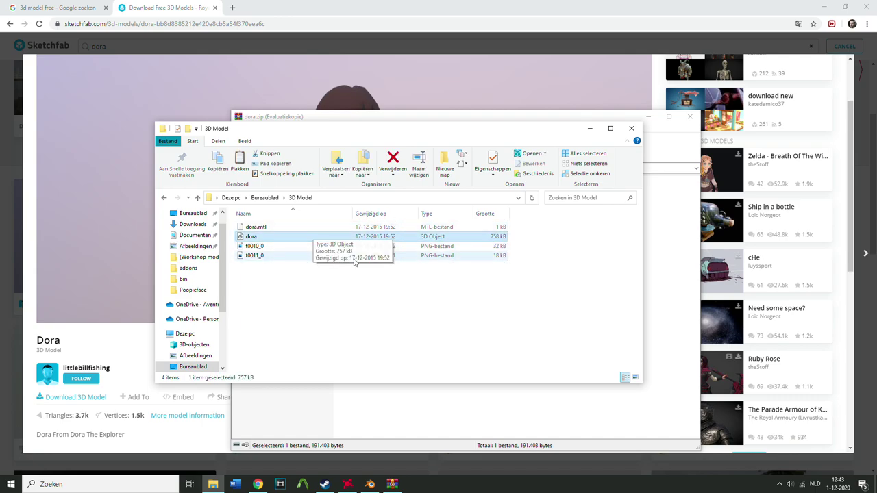
left_click(631, 128)
left_click(690, 116)
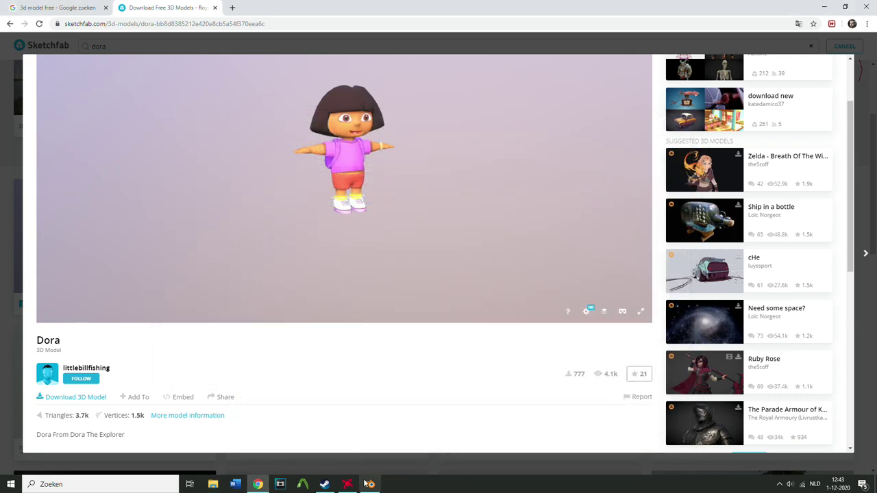
Switch to Blender and import dora.obj as a Wavefront file from the desktop's 3D Model folder
left_click(370, 485)
left_click(19, 17)
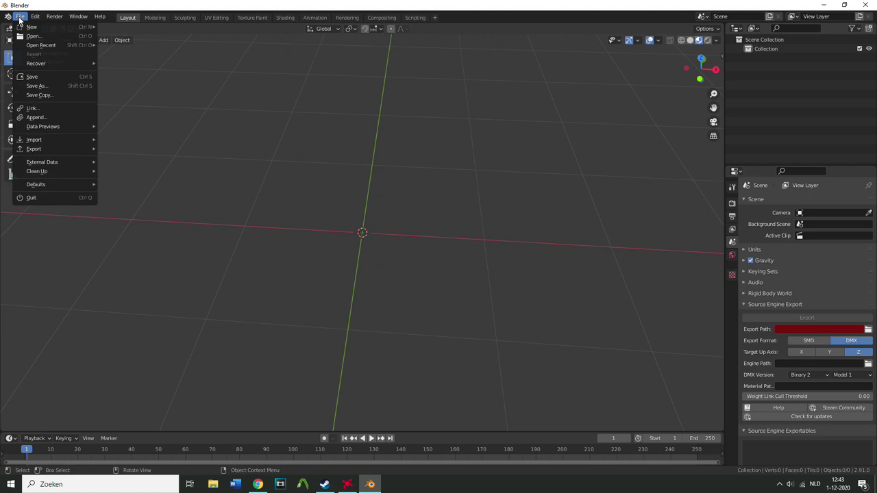
mouse_move(38, 139)
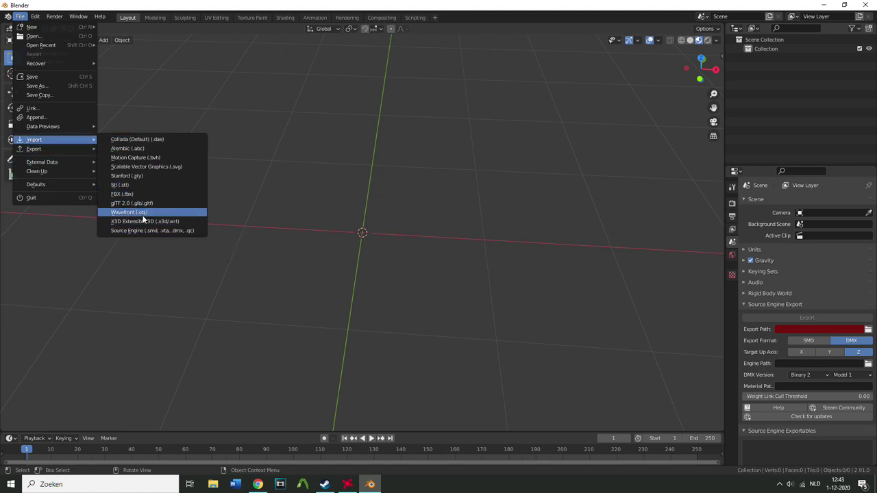
left_click(137, 213)
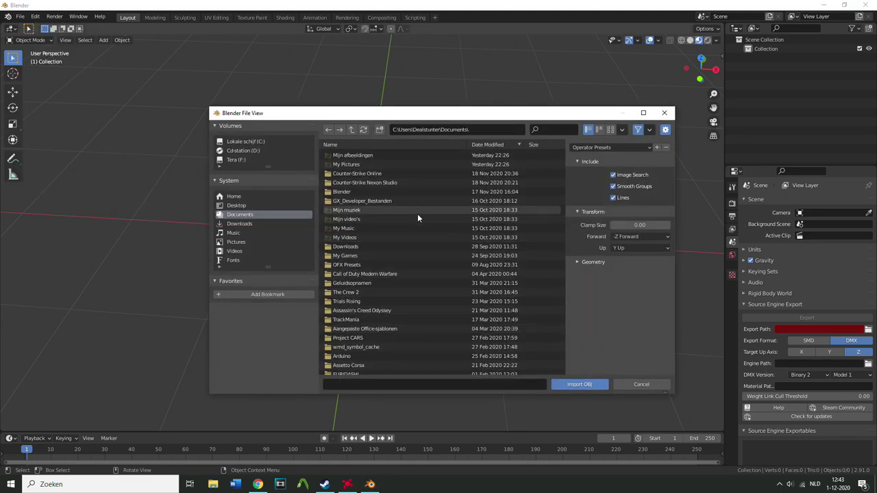
left_click(240, 206)
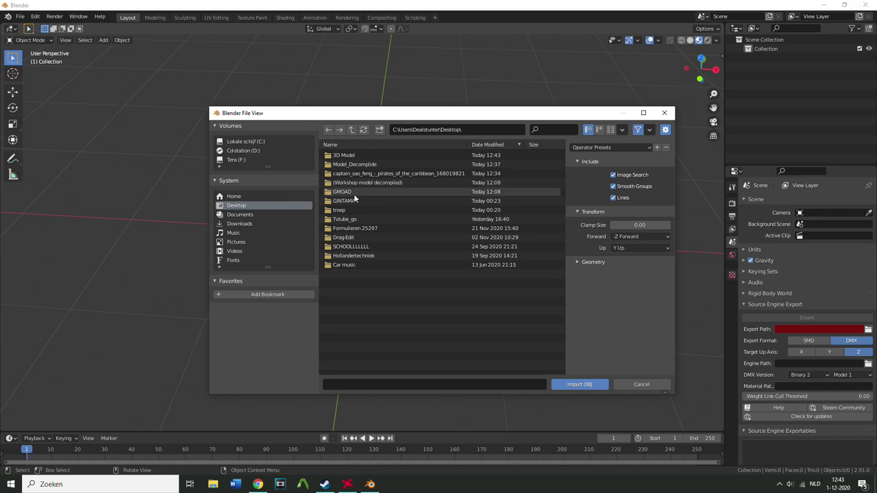
double_click(343, 154)
left_click(346, 164)
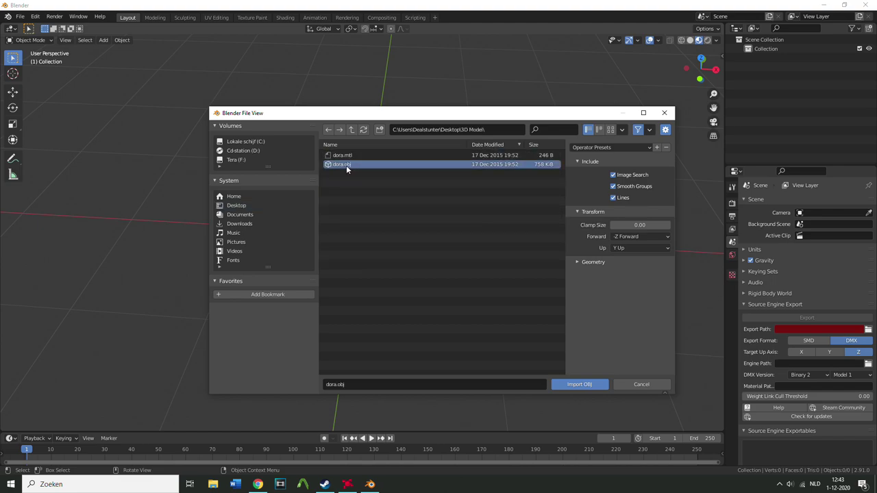
left_click(574, 383)
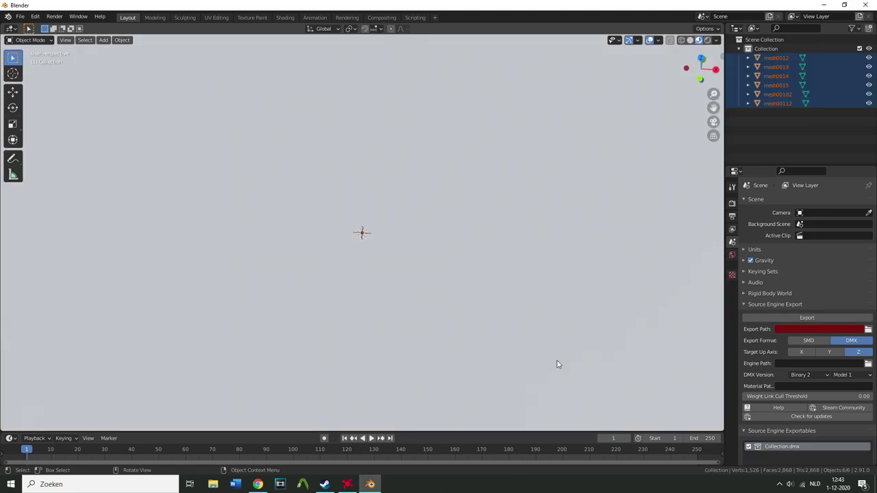
Inspect the imported Dora model in several viewport shading modes, return to Material Preview and clear the selection
scroll(413, 231, "down", 10)
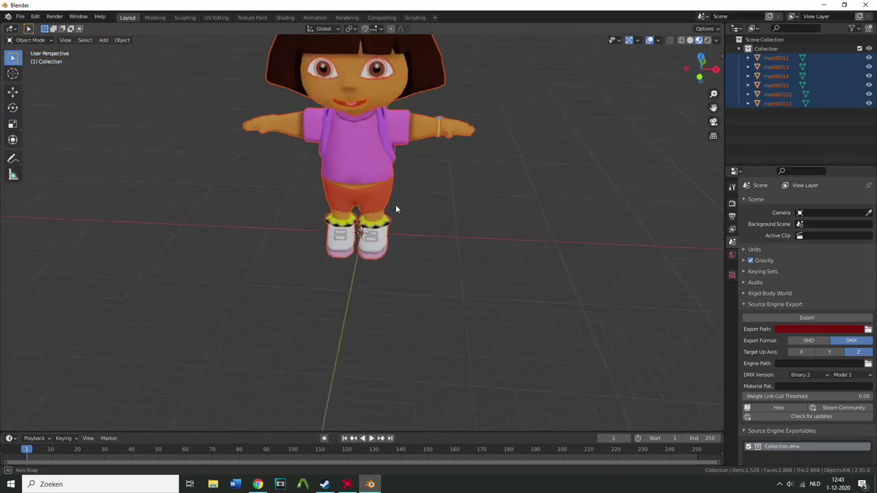
left_click_drag(713, 108, 704, 102)
middle_click_drag(704, 102, 424, 195)
key("z")
left_click(342, 191)
key("z")
left_click(503, 236)
key("z")
left_click(455, 142)
key("z")
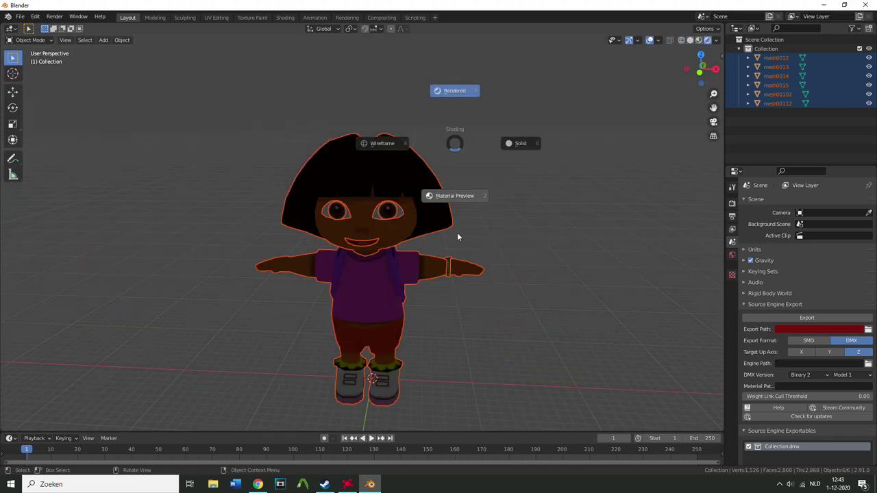
left_click(457, 232)
mouse_move(457, 233)
middle_mouse_down()
mouse_move(484, 227)
mouse_move(460, 229)
middle_mouse_up()
left_click(461, 229)
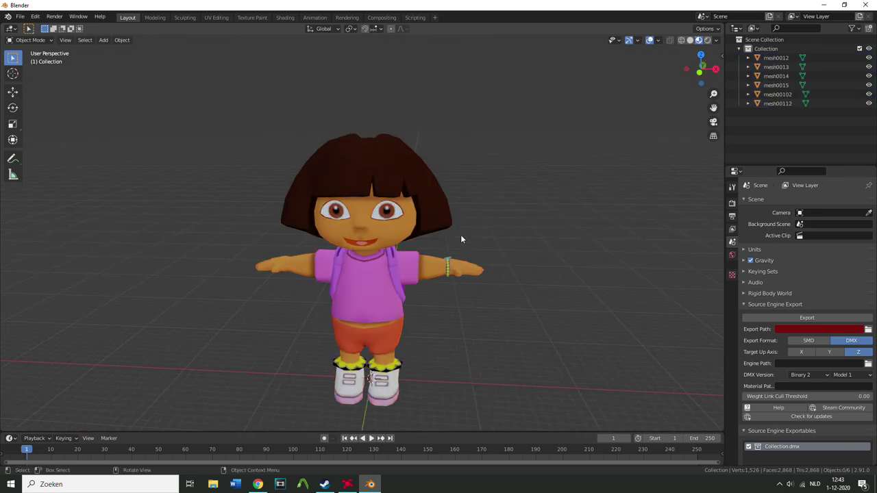
middle_click_drag(459, 361, 403, 317)
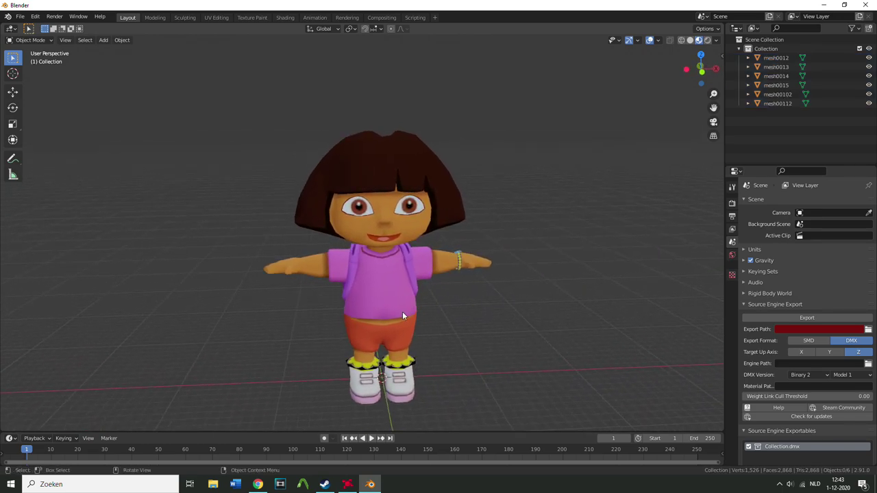
Import sao_feng.smd as a Source Engine file from the desktop's Model_Decomplide folder
left_click(21, 18)
mouse_move(65, 142)
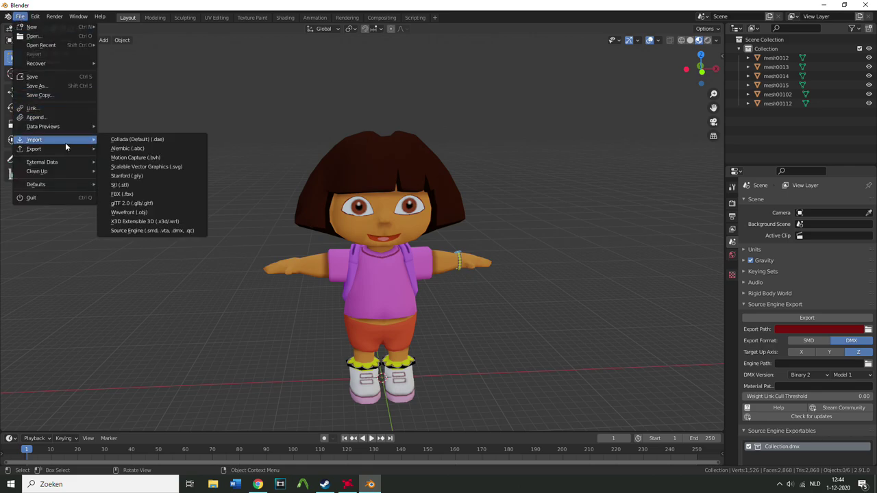
left_click(144, 231)
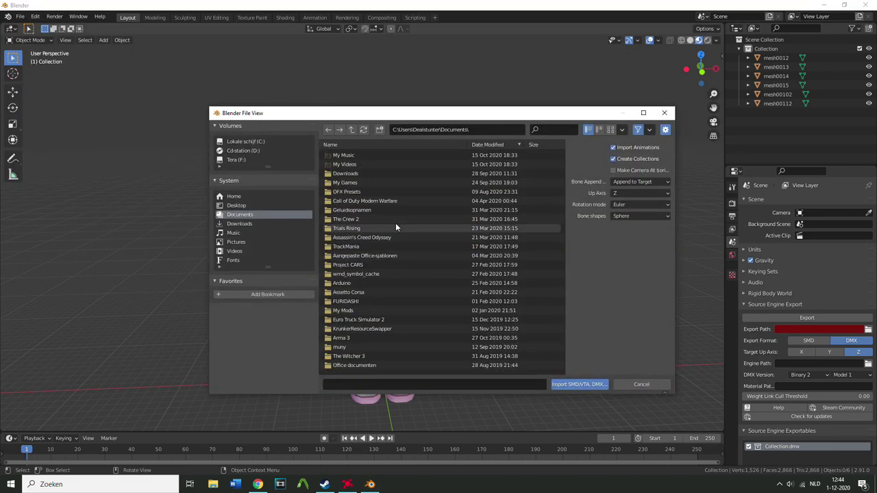
scroll(395, 226, "down", 5)
scroll(395, 240, "up", 5)
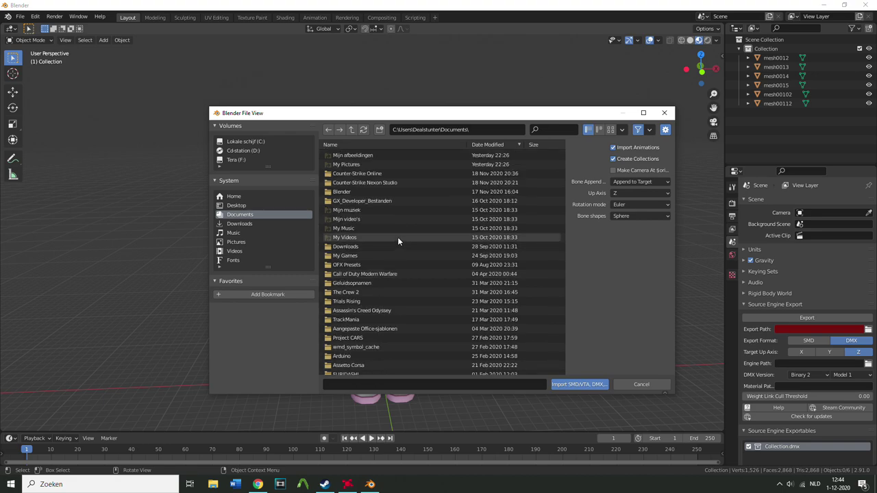
left_click(256, 206)
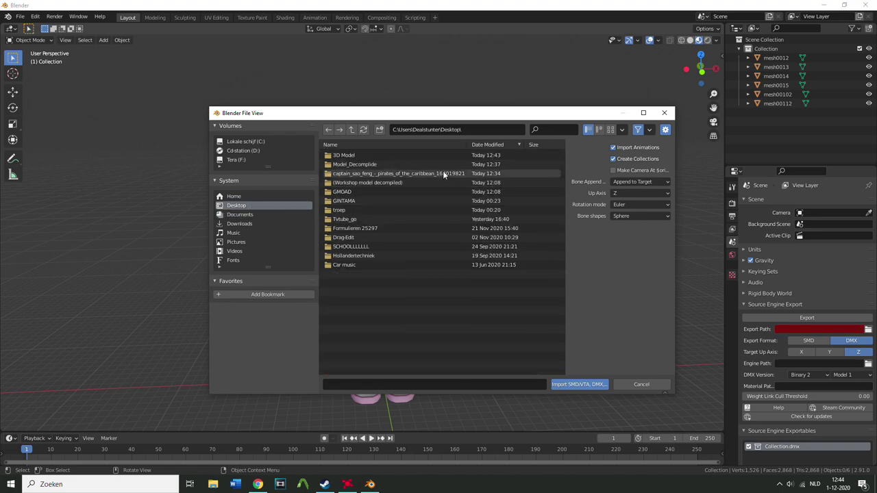
double_click(356, 165)
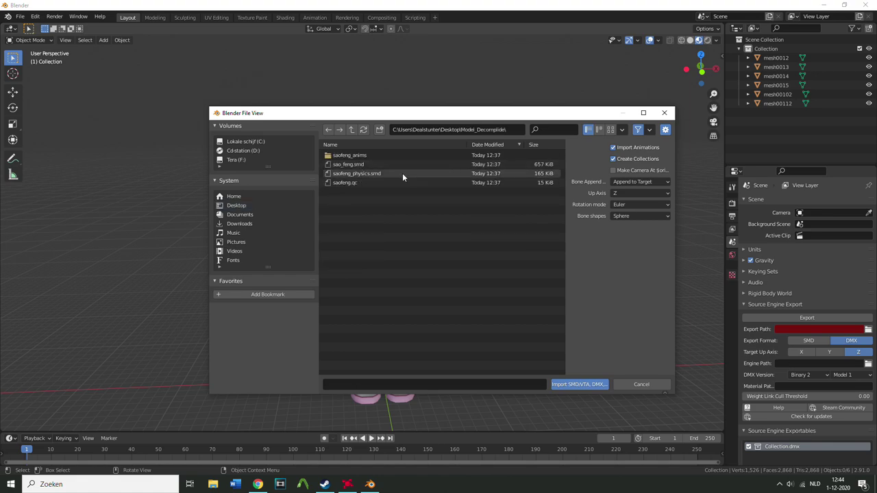
left_click(347, 166)
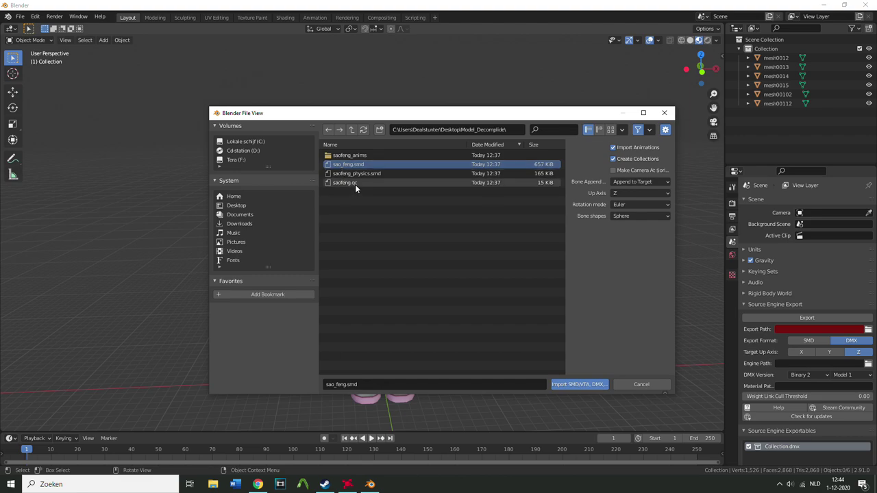
left_click(355, 185)
left_click(370, 173)
left_click(372, 168)
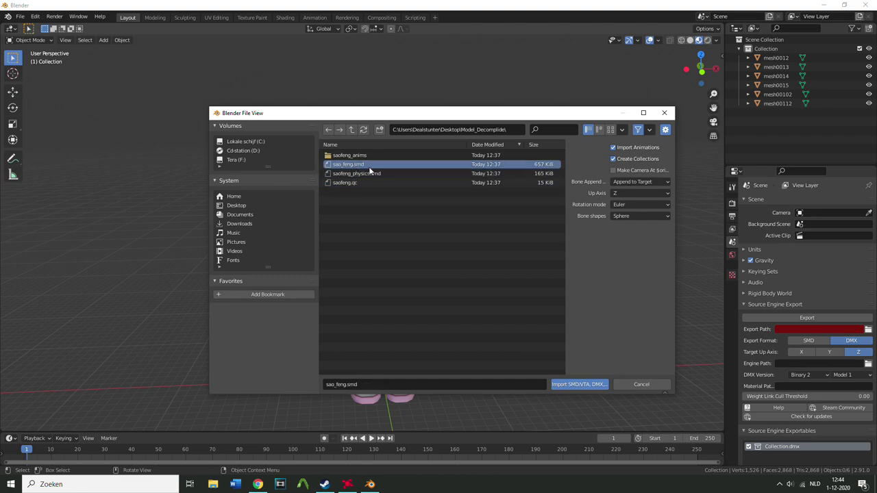
left_click(579, 384)
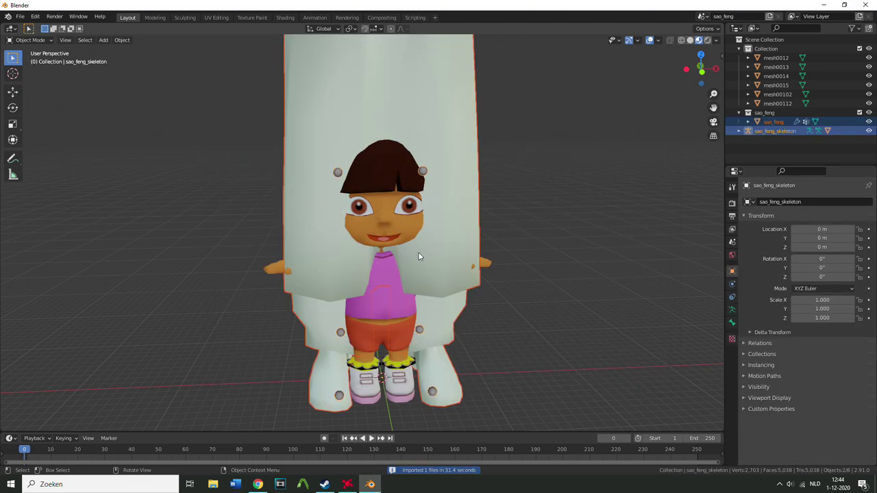
Compare the imported Sao Feng model with Dora and check which separate meshes make up the Dora model
scroll(435, 288, "down", 2)
scroll(436, 289, "down", 4)
middle_click_drag(436, 308, 429, 170)
left_click_drag(713, 107, 470, 259)
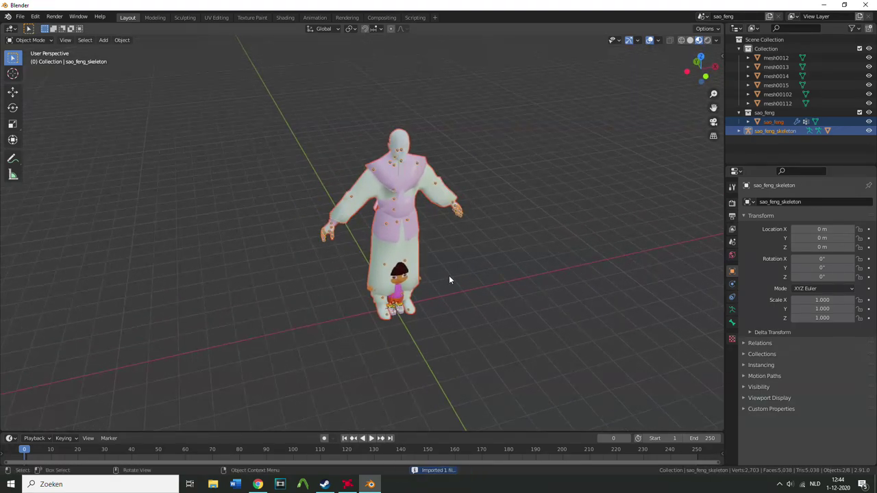
left_click(402, 281)
left_click(403, 290)
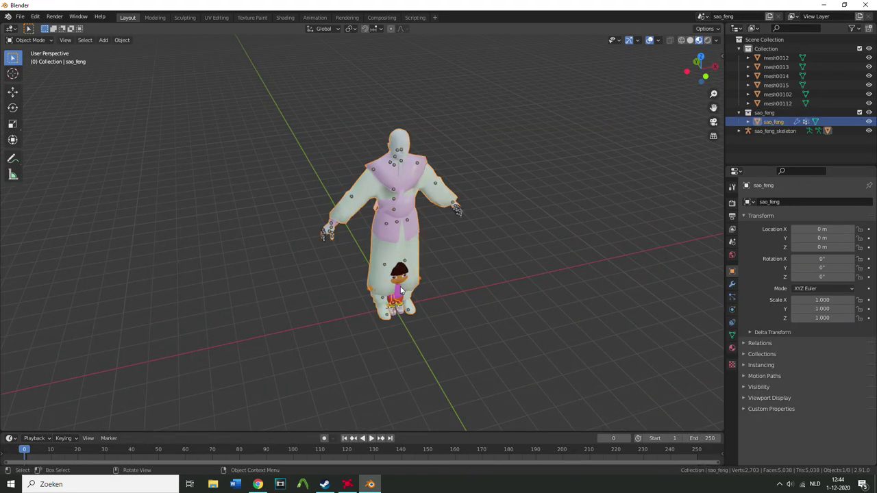
scroll(405, 294, "up", 4)
left_click(461, 331)
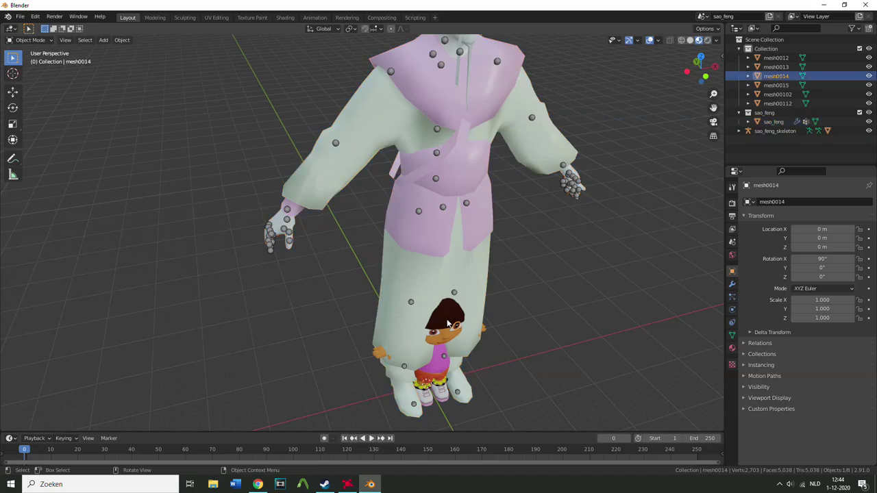
left_click(449, 324)
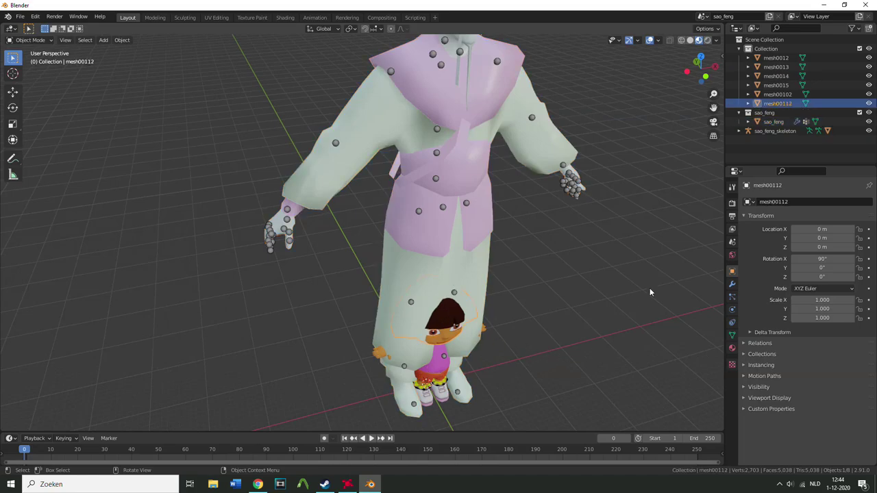
Select all six Dora meshes, from mesh0012 to mesh00112, and join them into a single object
left_click(773, 57)
left_click(774, 67, "ctrl")
left_click(776, 76, "ctrl")
left_click(776, 85, "ctrl")
left_click(777, 94, "ctrl")
left_click(777, 103, "ctrl")
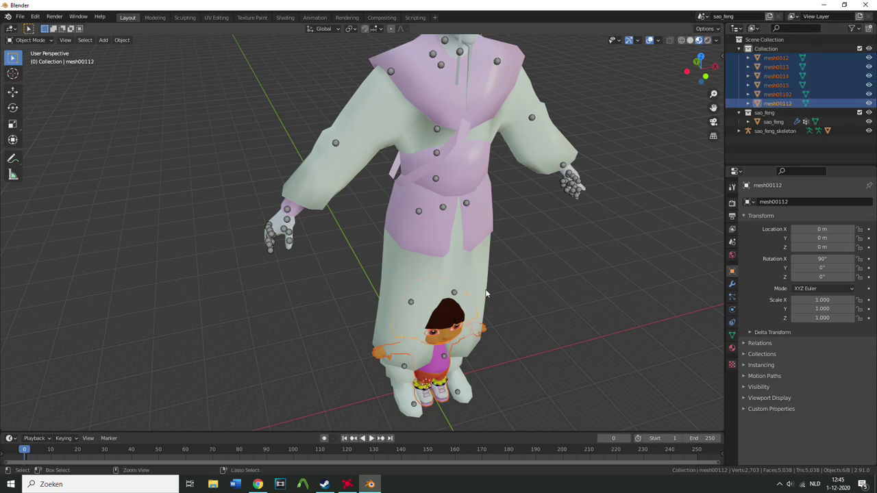
key("ctrl+j")
middle_click_drag(430, 368, 492, 328)
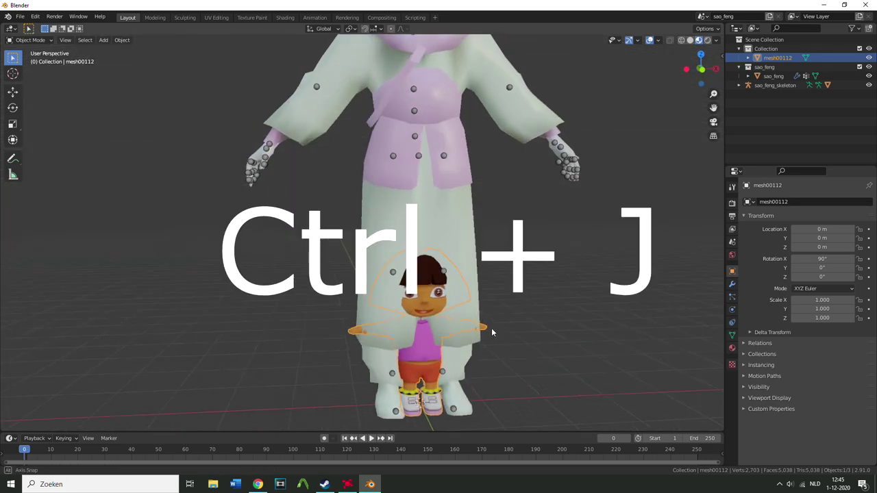
left_click(749, 58)
left_click(748, 58)
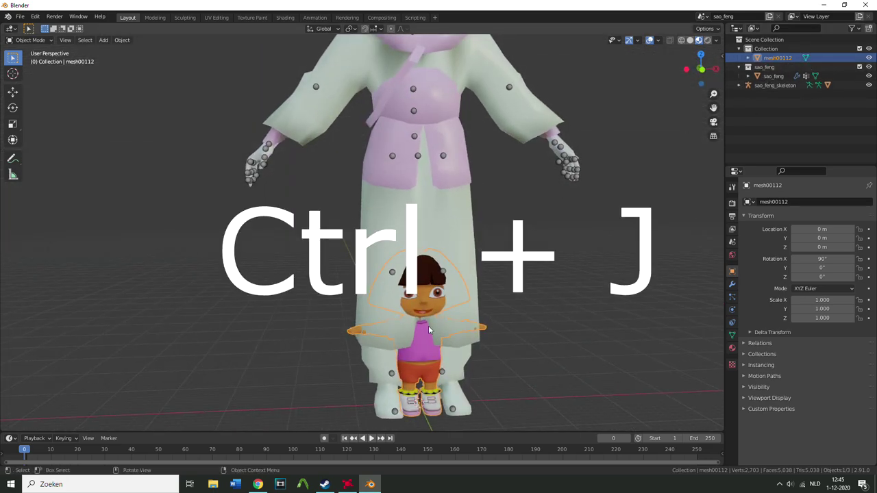
left_click(13, 91)
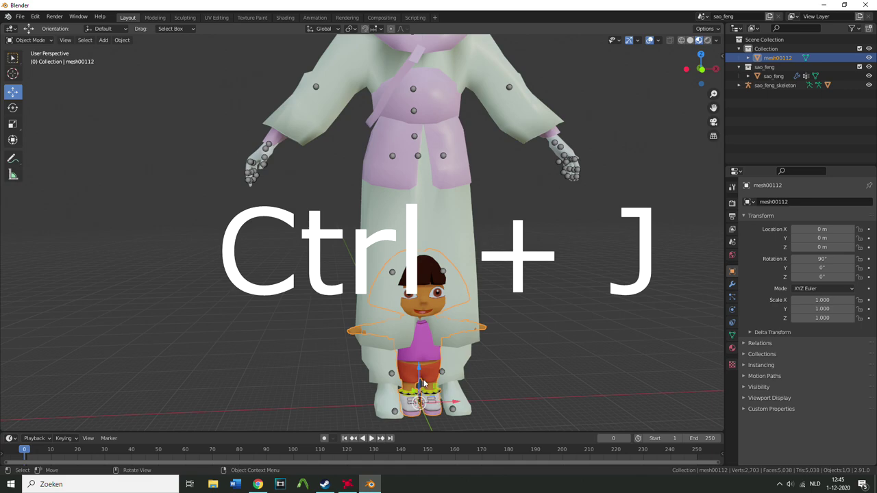
left_click_drag(421, 371, 439, 384, "shift")
key("ctrl+z")
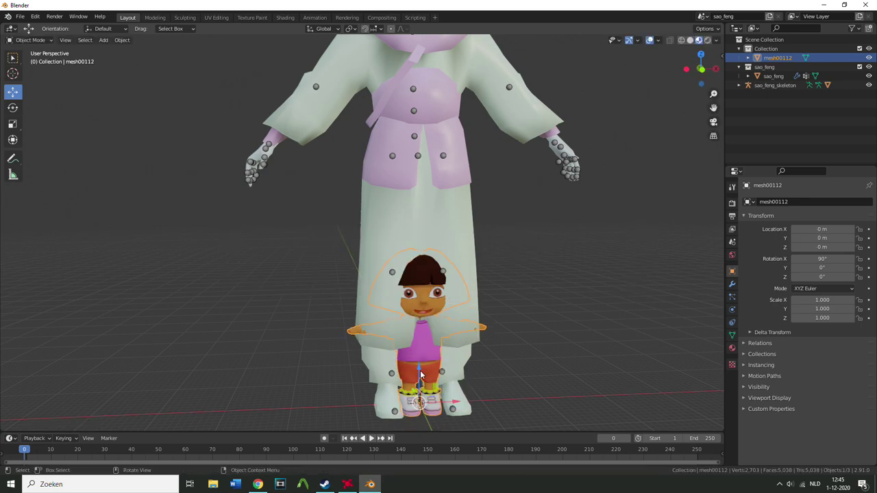
Scale the joined Dora mesh up uniformly to about 3.697 so it matches the height of the Sao Feng skeleton
left_click(15, 140)
left_click_drag(459, 391, 536, 404)
scroll(536, 405, "down", 3)
middle_click_drag(497, 296, 451, 331)
left_click_drag(438, 349, 449, 340)
middle_click_drag(489, 332, 451, 244)
Delete the sao_feng mesh and rename the sao_feng_skeleton armature as Dora_Skeleton_01
left_click(426, 260)
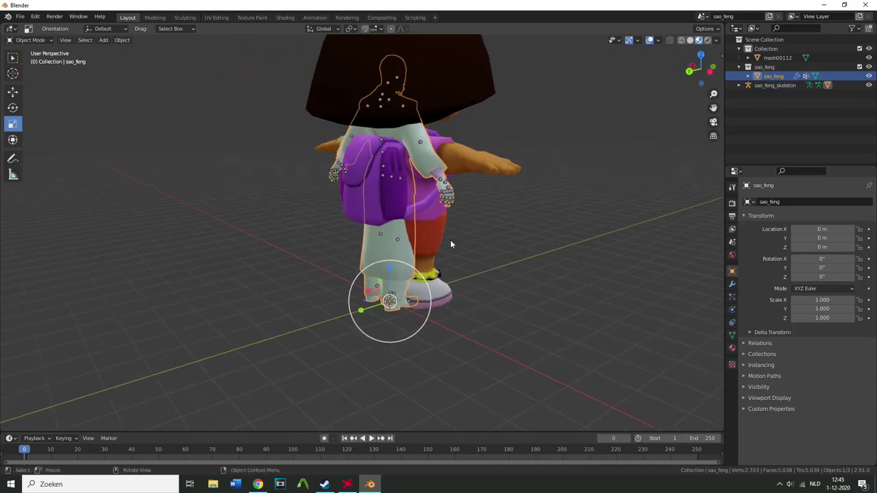
key("Delete")
left_click(779, 78)
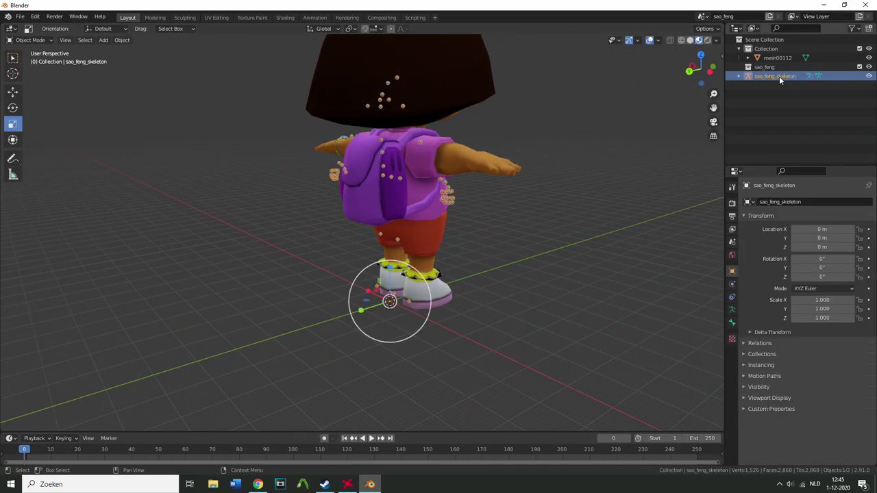
double_click(779, 75)
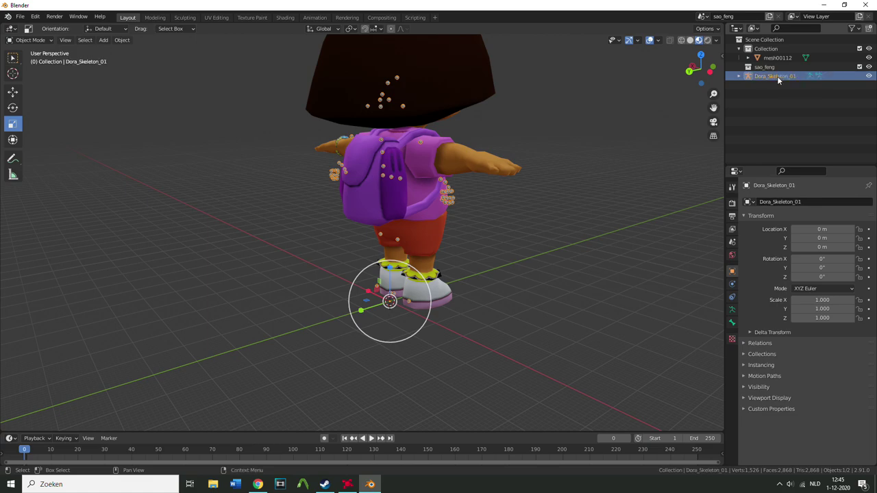
middle_click_drag(536, 188, 457, 191)
left_click(452, 238)
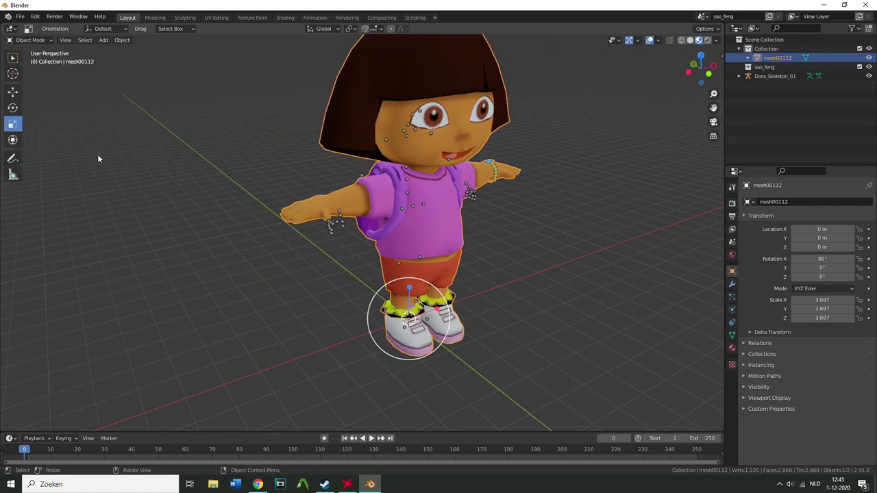
left_click_drag(428, 283, 494, 315)
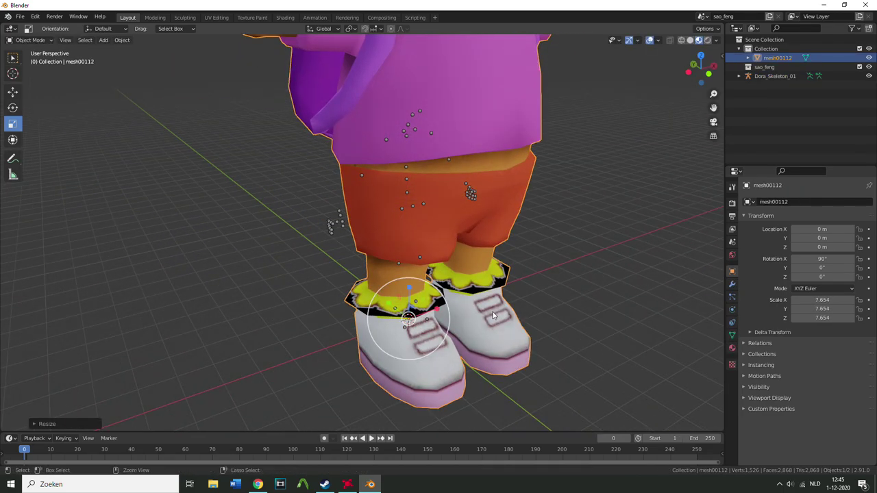
key("ctrl+z")
middle_click_drag(484, 172, 528, 198)
middle_click_drag(595, 218, 298, 190)
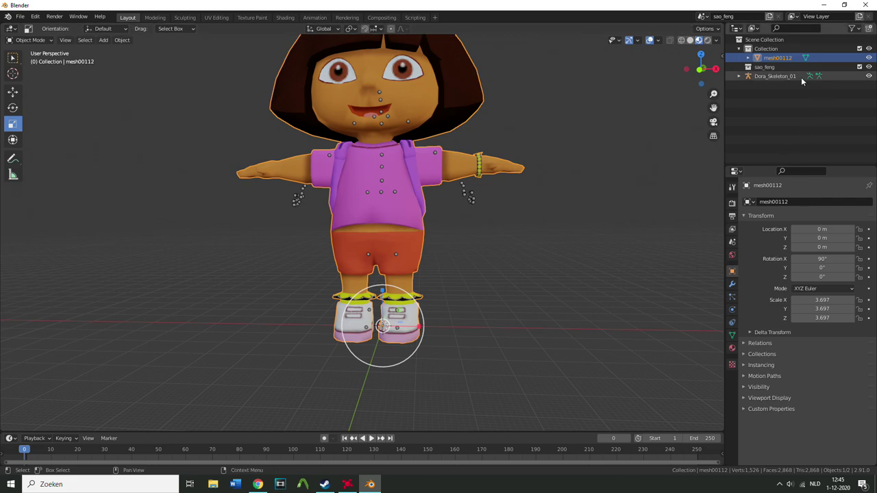
Select the Dora_Skeleton_01 armature and switch it to Edit Mode
left_click(781, 76)
middle_click_drag(478, 119, 496, 142)
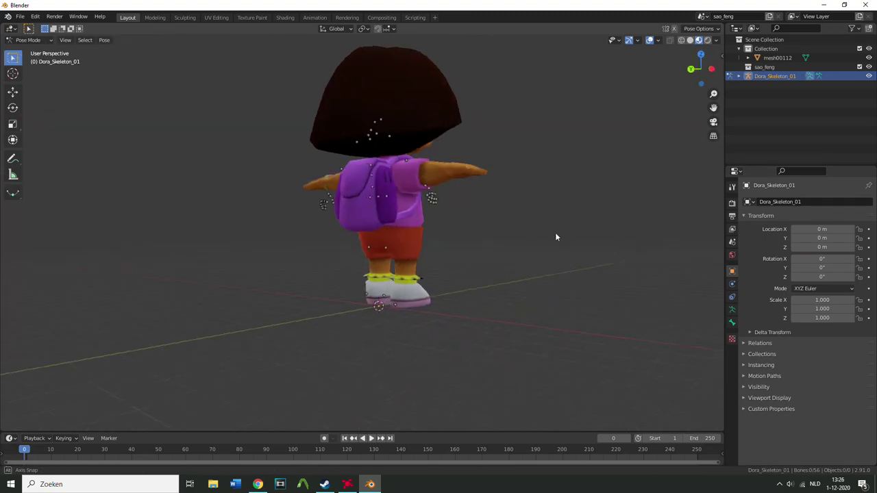
middle_click_drag(555, 232, 401, 262)
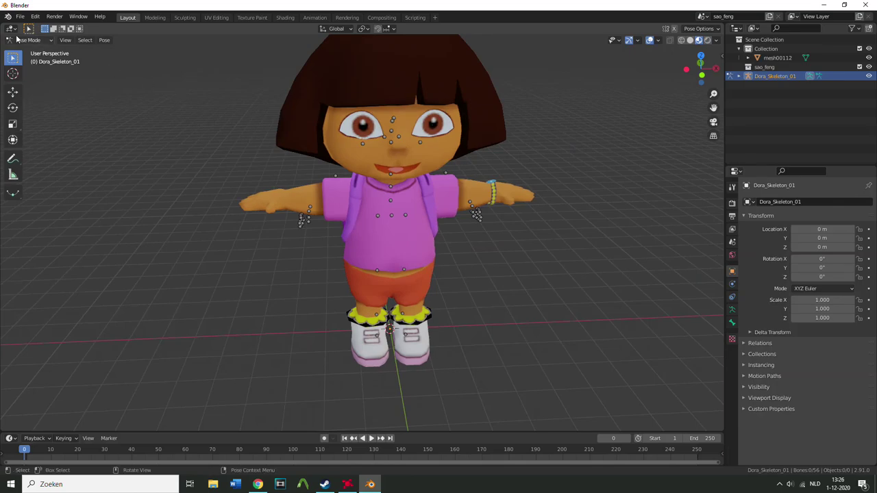
left_click(26, 41)
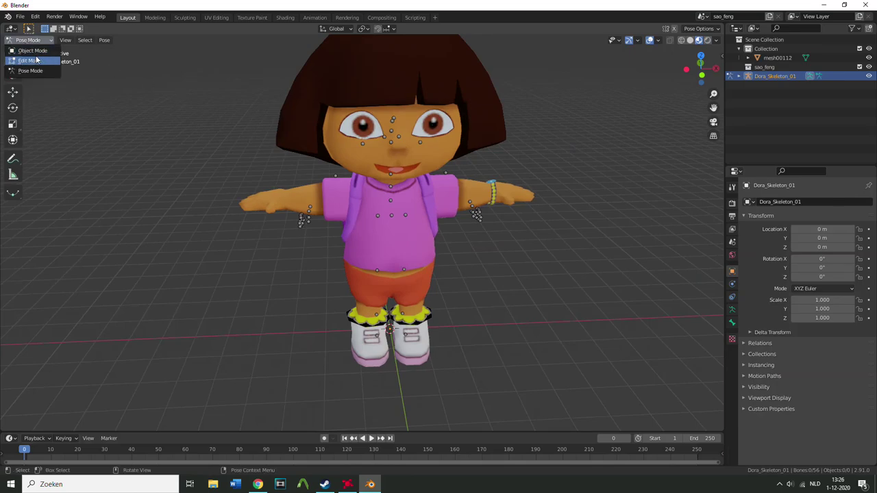
left_click(30, 61)
Select the skeleton's neck, collar and shoulder bones and lower them towards Dora's shoulders
middle_click_drag(250, 146, 152, 197)
left_click_drag(713, 108, 383, 100)
left_click_drag(340, 182, 427, 213)
left_click_drag(348, 172, 433, 217)
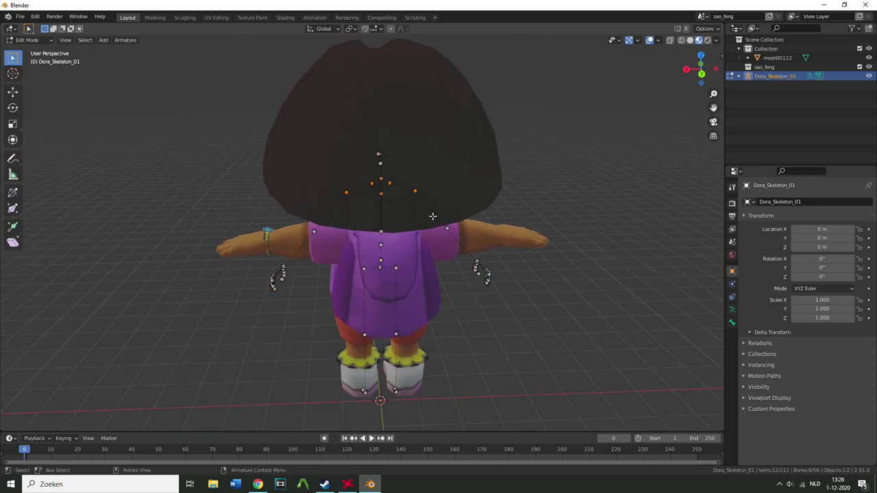
left_click(12, 91)
middle_click_drag(387, 159, 357, 146)
left_click_drag(359, 149, 357, 176)
middle_click_drag(357, 176, 405, 222)
Switch to Object Mode and shift the Dora mesh horizontally to line it up with the skeleton
left_click(29, 40)
left_click(30, 53)
left_click(294, 178)
left_click(12, 92)
left_click_drag(381, 395, 411, 396)
middle_click_drag(411, 396, 534, 346)
Return to editing the skeleton and lower both knee joints, undoing an extra sideways shift
left_click_drag(326, 340, 371, 358)
left_click(29, 39)
left_click(27, 61)
left_click(34, 40)
left_click(32, 50)
left_click(347, 280)
key("Tab")
left_click_drag(348, 313, 348, 337)
left_click_drag(384, 372, 390, 372)
key("ctrl+z")
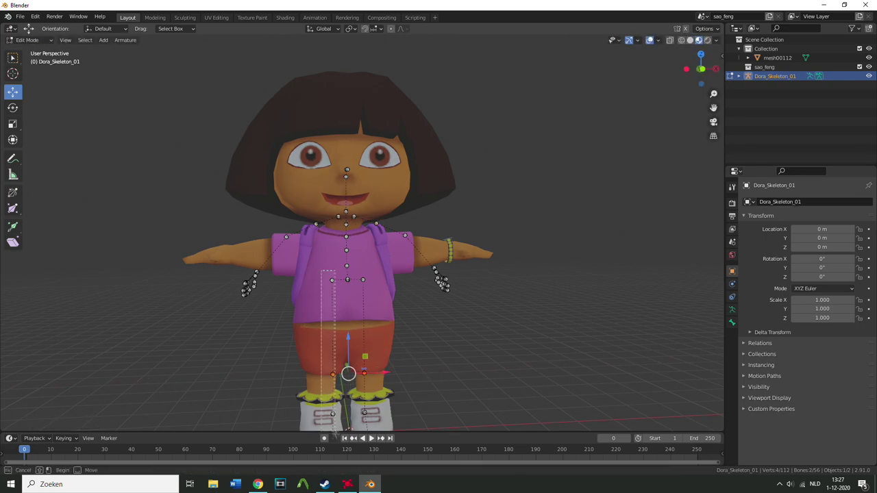
Select each leg's bone chain in turn and move it sideways towards the middle of Dora's leg
left_click_drag(333, 426, 335, 432)
scroll(357, 370, "down", 1)
left_click_drag(377, 350, 366, 351)
left_click_drag(357, 265, 373, 410)
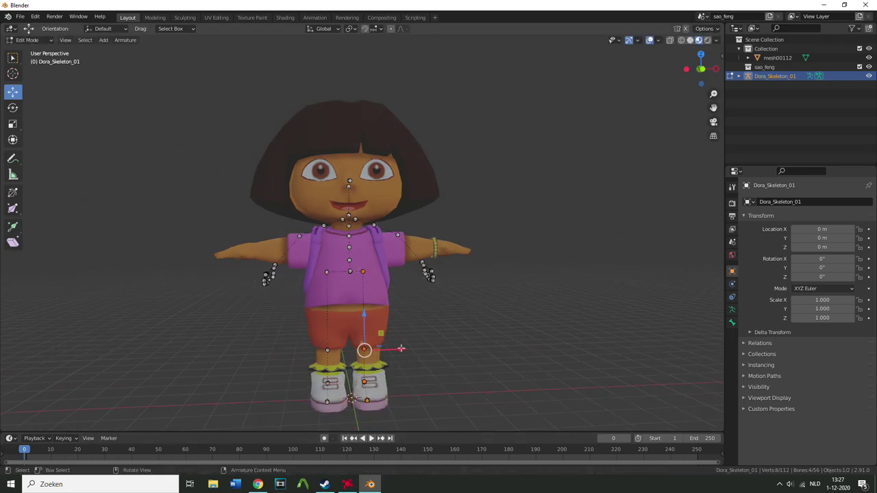
scroll(375, 307, "up", 2)
Select the hip and pelvis bones and lower them towards Dora's waist
left_click_drag(311, 267, 388, 307)
left_click_drag(345, 254, 348, 284)
middle_click_drag(348, 285, 387, 295)
left_click_drag(353, 285, 352, 295)
middle_click_drag(353, 295, 322, 294)
Lower the spine joints one by one to space them along Dora's torso
left_click(346, 258)
left_click_drag(348, 224, 347, 250)
left_click(345, 242)
left_click_drag(349, 206, 346, 261)
left_click(346, 284)
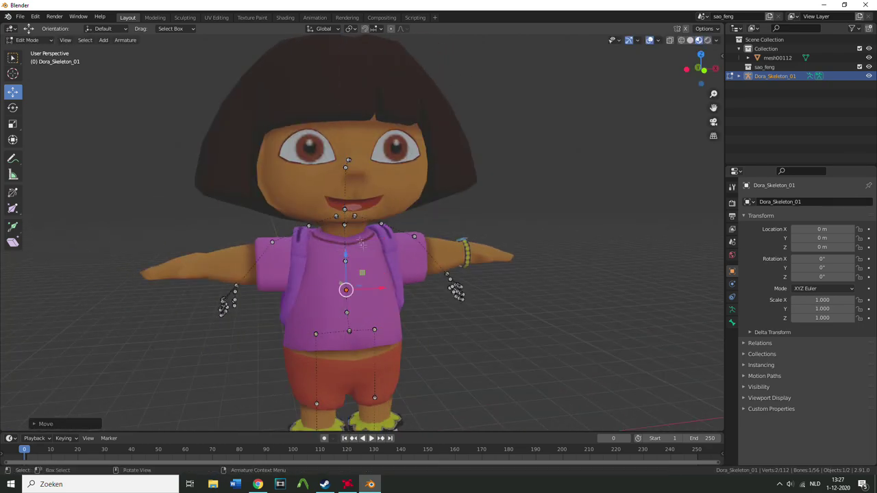
middle_click_drag(346, 261, 350, 262)
Select the arm, shoulder and upper chest bones and move them down vertically
left_click_drag(202, 249, 245, 317)
left_click_drag(255, 218, 342, 260, "shift")
key("g")
key("z")
mouse_move(342, 260)
middle_mouse_down()
mouse_move(485, 262)
mouse_move(341, 260)
middle_mouse_up()
Raise the neck joint and reposition the neck and head joints from the side to fit inside Dora's head
left_click(345, 229)
left_click_drag(344, 191, 344, 170)
middle_click_drag(344, 170, 459, 171)
left_click_drag(366, 171, 368, 167)
left_click(385, 167)
middle_click_drag(385, 166, 458, 168)
left_click_drag(380, 167, 388, 176)
left_click(384, 172)
left_click_drag(384, 140, 385, 146)
Select the bones of Dora's right arm and hand and move them vertically towards the arm mesh
middle_click_drag(438, 159, 292, 213)
left_click_drag(291, 214, 194, 326)
key("g")
key("z")
left_click(216, 261)
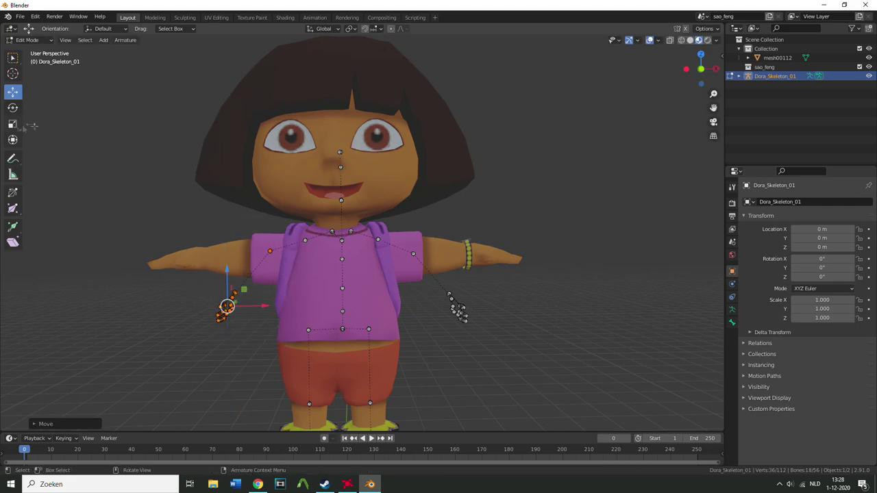
Rotate and move the selected right arm and hand bones until they lie along Dora's outstretched right arm
key("shift+space")
key("r")
key("shift+space")
key("g")
key("g")
key("x")
left_click(201, 262)
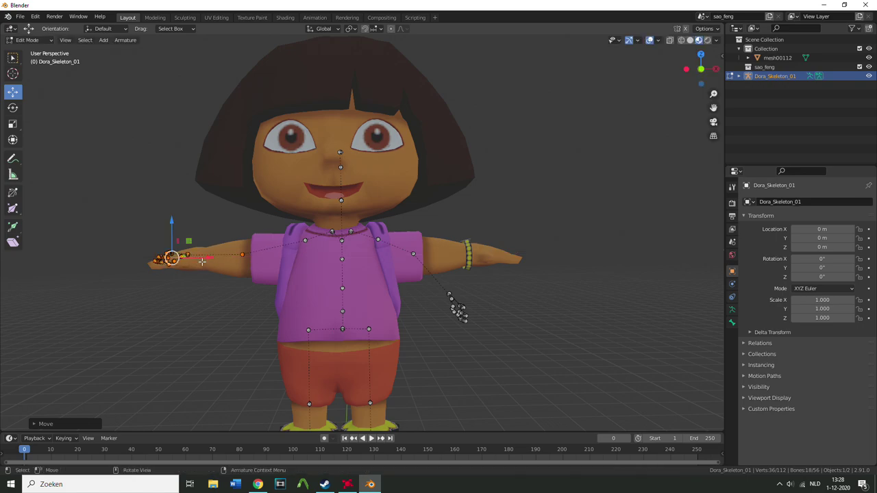
Select the right hand bones and fine-tune their rotation and position inside Dora's right hand mesh
scroll(287, 211, "up", 3)
middle_click_drag(287, 212, 309, 225)
left_click_drag(309, 226, 357, 245)
middle_click_drag(274, 309, 505, 281, "shift")
left_click_drag(192, 225, 289, 297)
middle_click_drag(289, 297, 227, 280)
key("shift+space")
key("r")
left_click_drag(174, 261, 189, 264)
left_click(12, 92)
left_click_drag(227, 234, 220, 233)
left_click_drag(184, 194, 185, 202)
Adjust the depth and placement of the right arm and hand bones from the side and other angles
middle_click_drag(198, 226, 343, 260)
left_click_drag(354, 354, 324, 353)
middle_click_drag(323, 353, 179, 318)
left_click(429, 205)
left_click_drag(465, 207, 433, 211)
left_click_drag(467, 177, 536, 215)
left_click_drag(499, 159, 498, 178)
Select the left hand bones and move them outward and up into Dora's left hand
middle_click_drag(503, 236, 603, 272)
scroll(603, 272, "down", 1)
left_click_drag(531, 230, 644, 346)
left_click_drag(606, 282, 587, 274)
left_click(12, 108)
left_click(13, 92)
left_click_drag(643, 309, 715, 313)
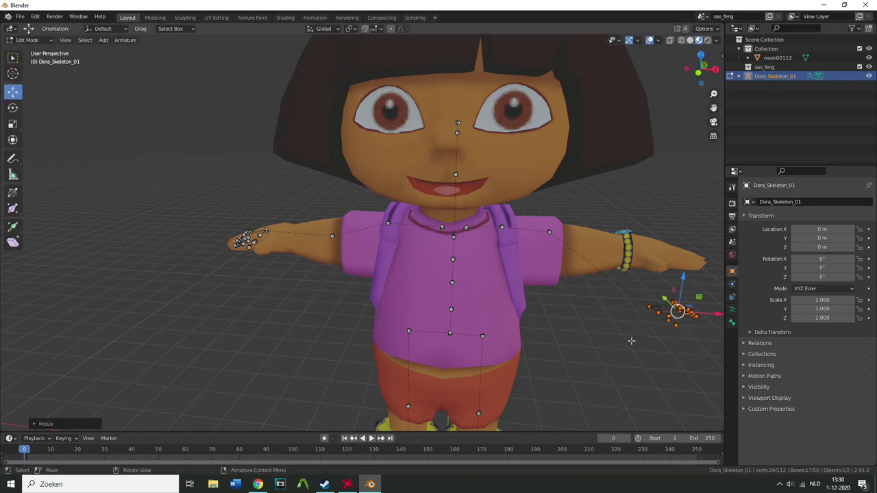
left_click_drag(683, 276, 684, 230)
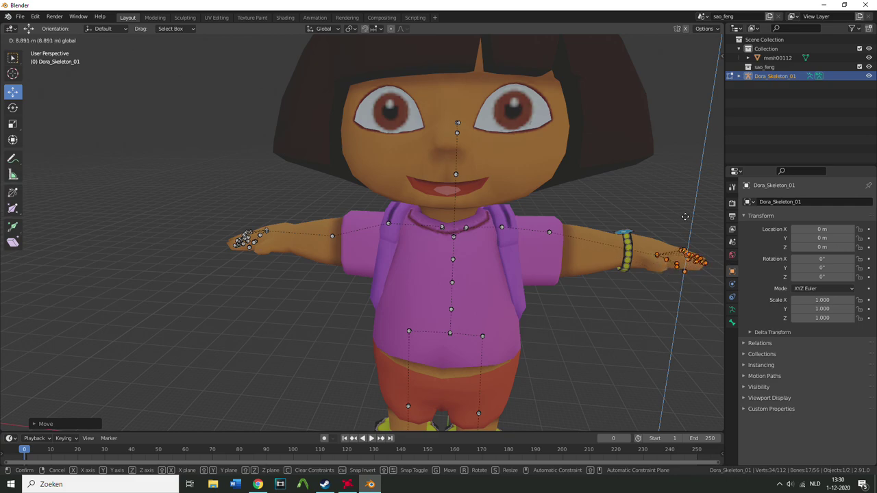
left_click(685, 216)
left_click_drag(717, 259, 715, 258)
Shift the left hand bones along the Y axis to centre them in the left hand mesh
middle_click_drag(670, 300, 582, 297)
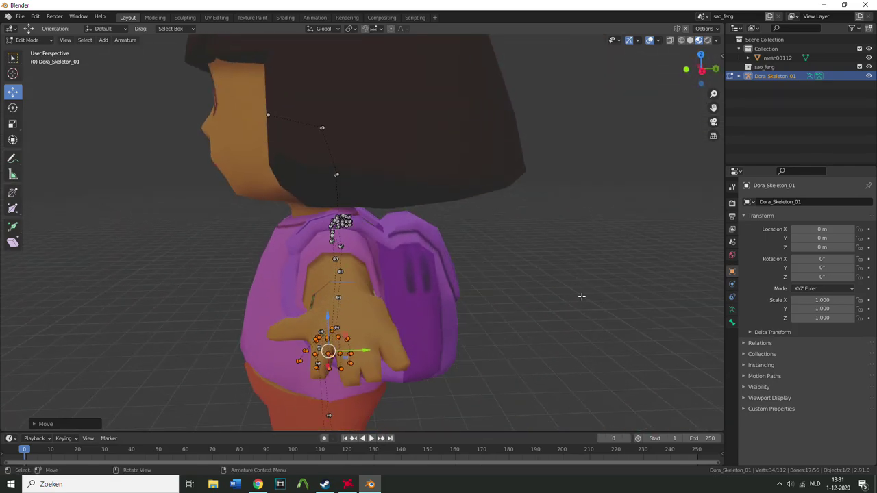
left_click_drag(364, 350, 374, 351)
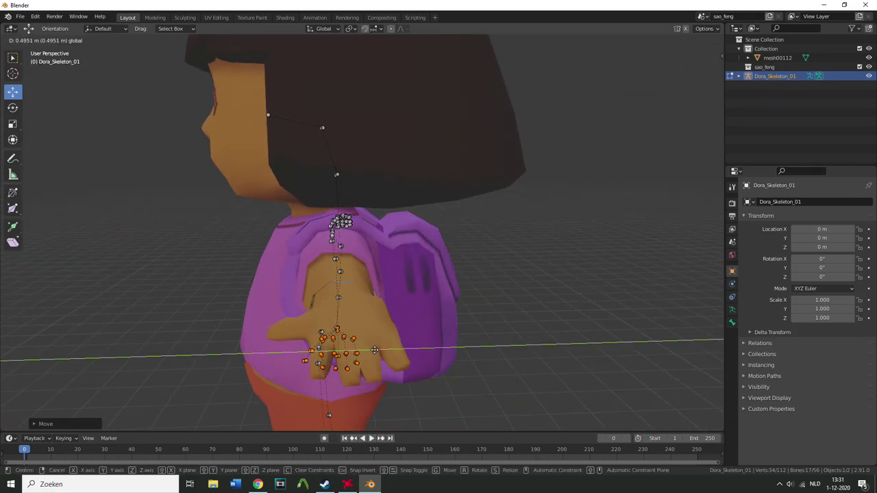
left_click(384, 349)
middle_click_drag(384, 348, 545, 338)
scroll(549, 317, "down", 6)
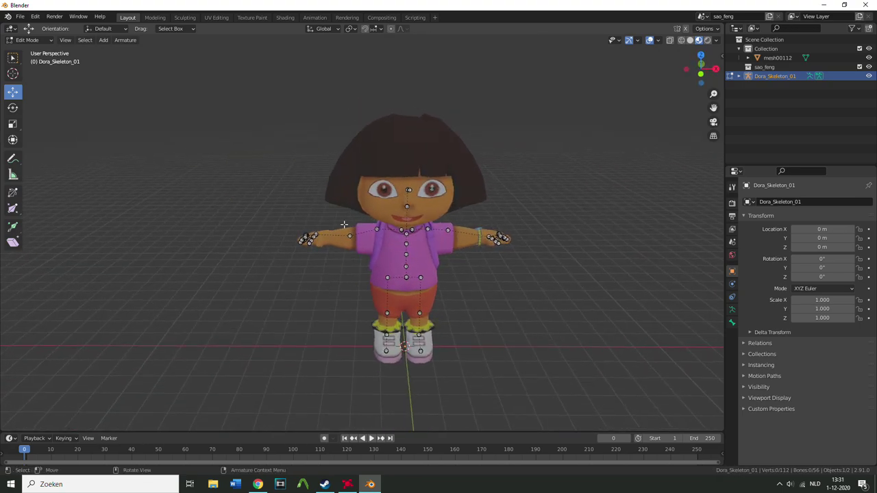
left_click(28, 40)
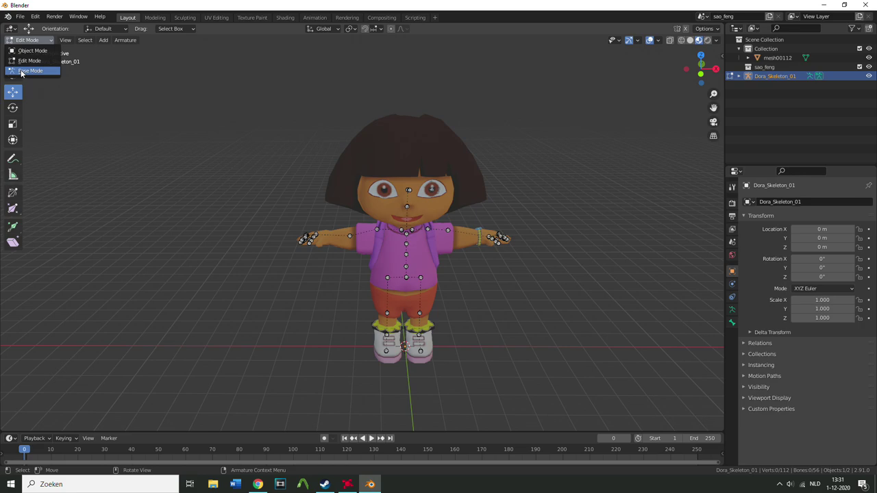
left_click(30, 71)
scroll(490, 222, "up", 3)
scroll(490, 224, "down", 2)
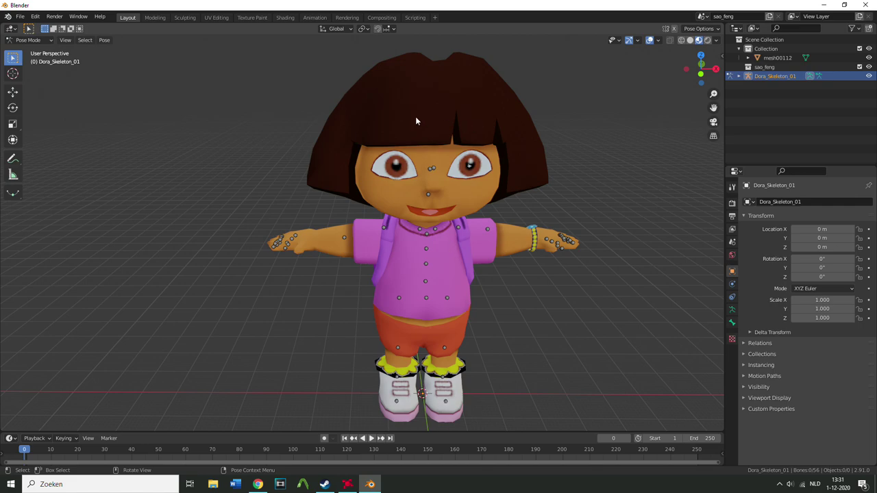
Switch to Object Mode and parent the Dora mesh to Dora_Skeleton_01 using Armature Deform With Automatic Weights
left_click(30, 40)
left_click(30, 52)
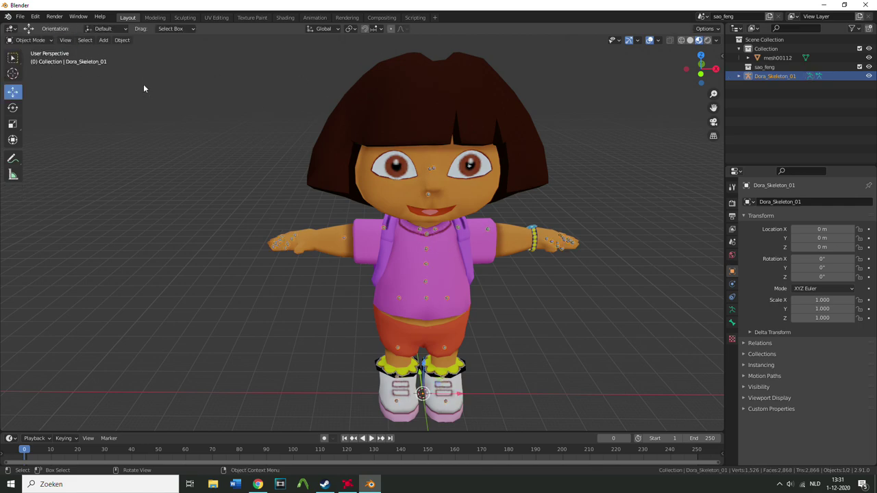
left_click(470, 132)
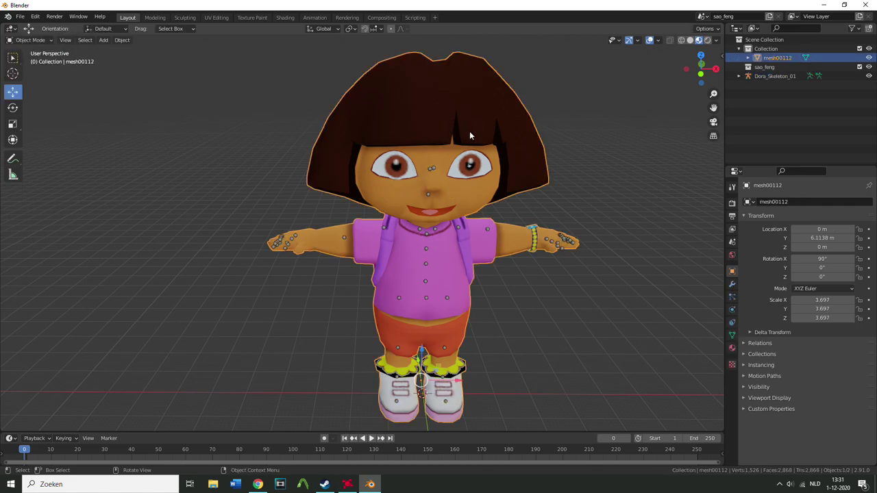
left_click(427, 235, "shift")
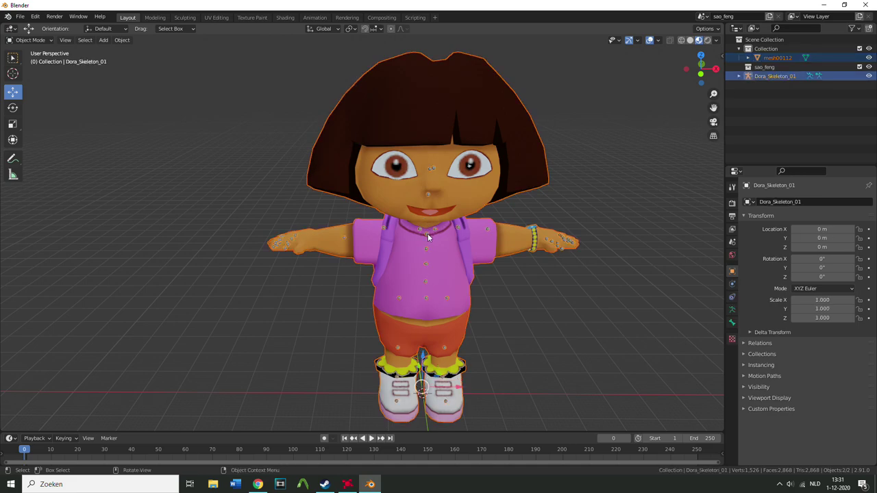
key("ctrl+p")
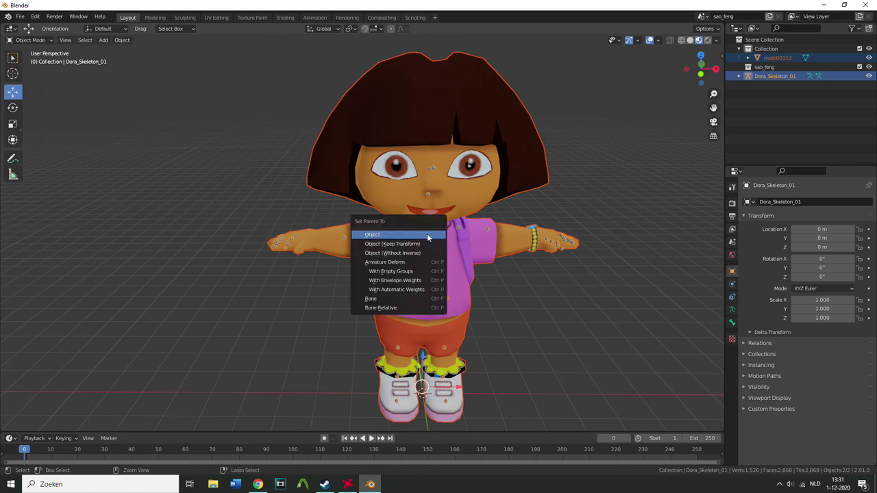
left_click(422, 289)
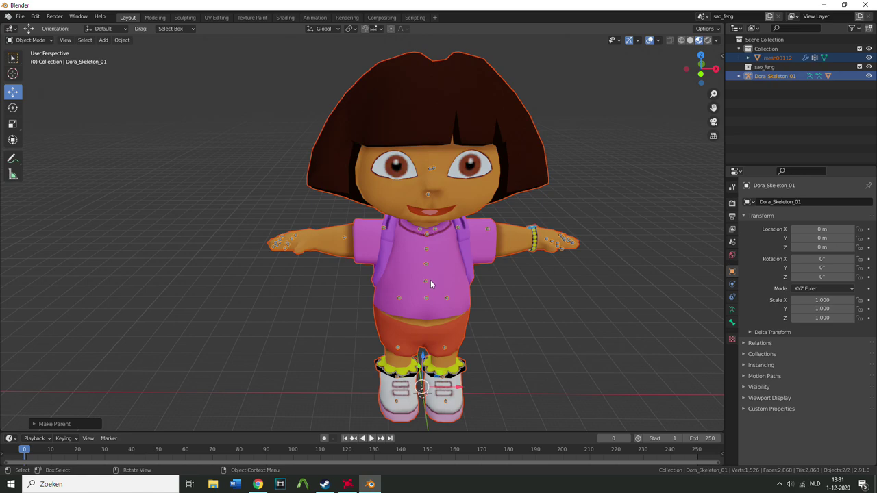
left_click(347, 484)
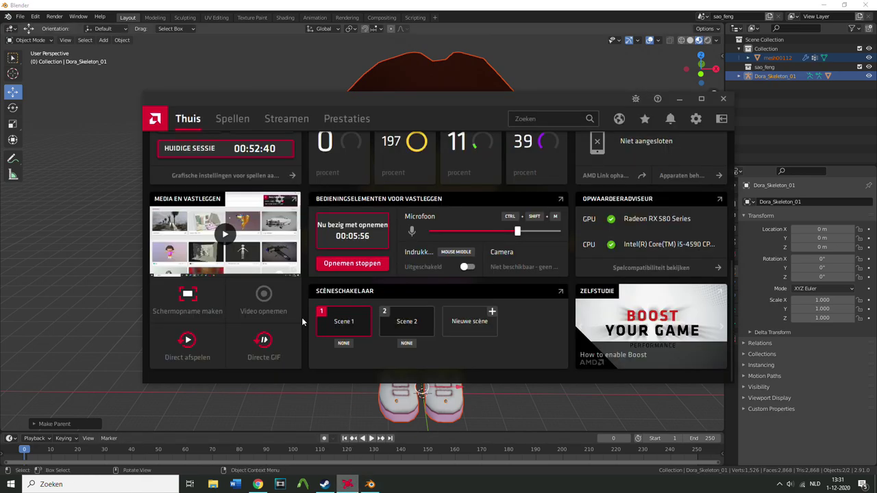
left_click(679, 100)
Test the rig by rotating the left forearm bone slightly downward in Pose Mode and return to Object Mode
mouse_move(493, 253)
middle_mouse_down()
mouse_move(483, 261)
mouse_move(451, 254)
mouse_move(483, 254)
middle_mouse_up()
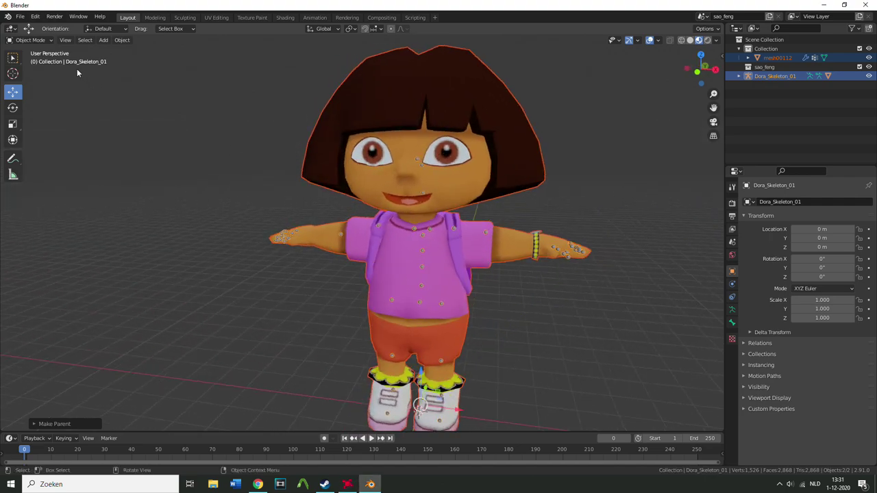
left_click(31, 40)
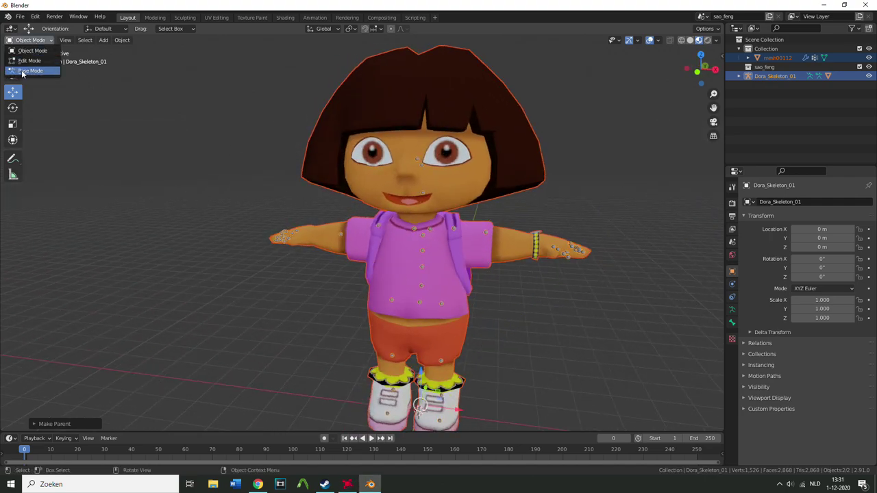
left_click(22, 71)
left_click(487, 234)
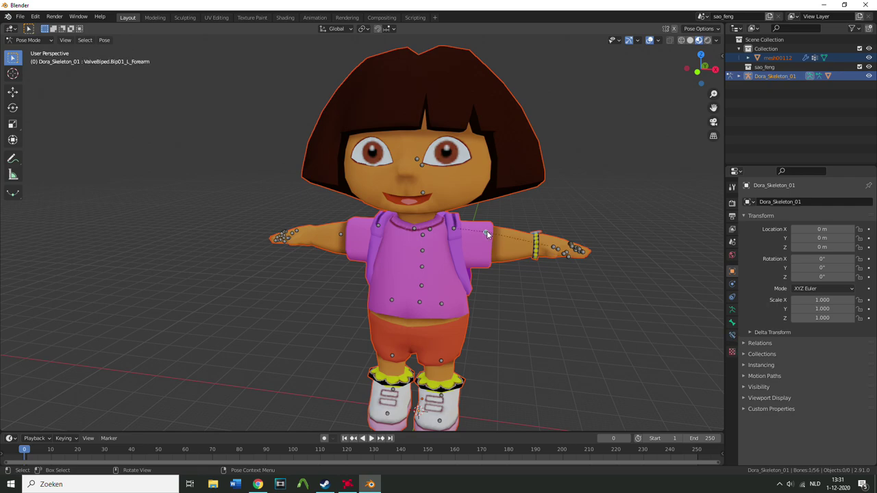
left_click(12, 108)
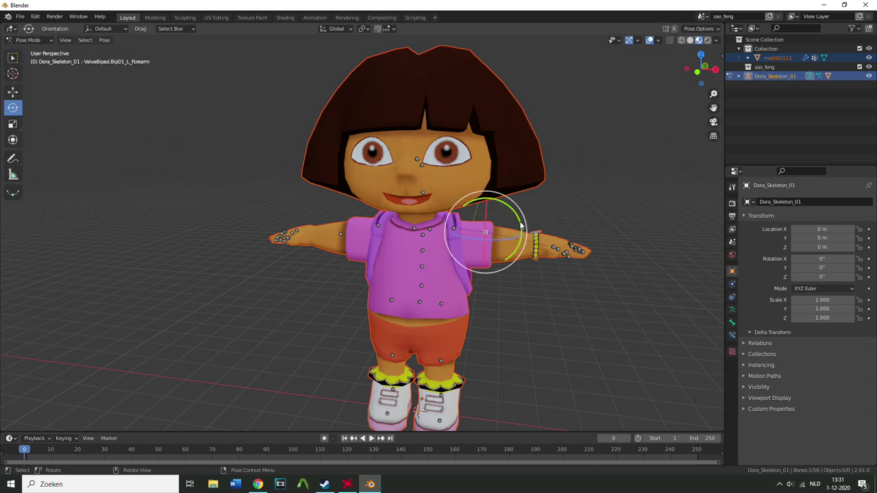
left_click_drag(519, 221, 537, 252)
key("ctrl+z")
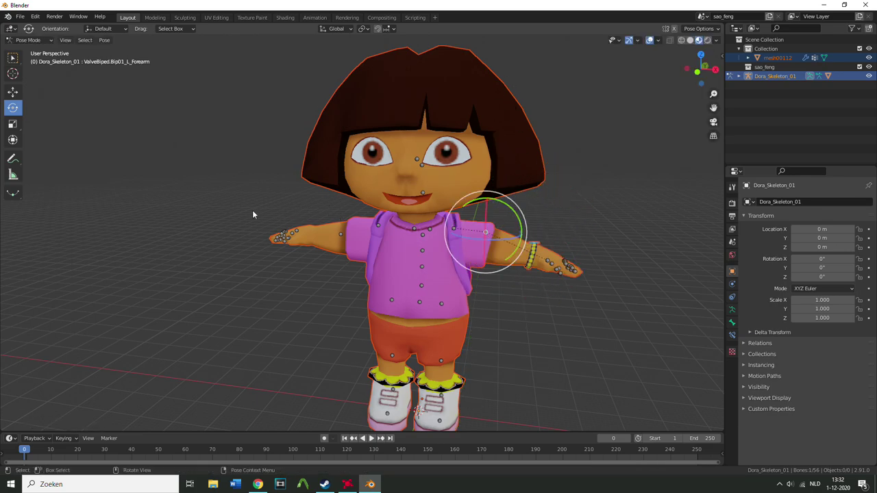
left_click(28, 39)
left_click(27, 50)
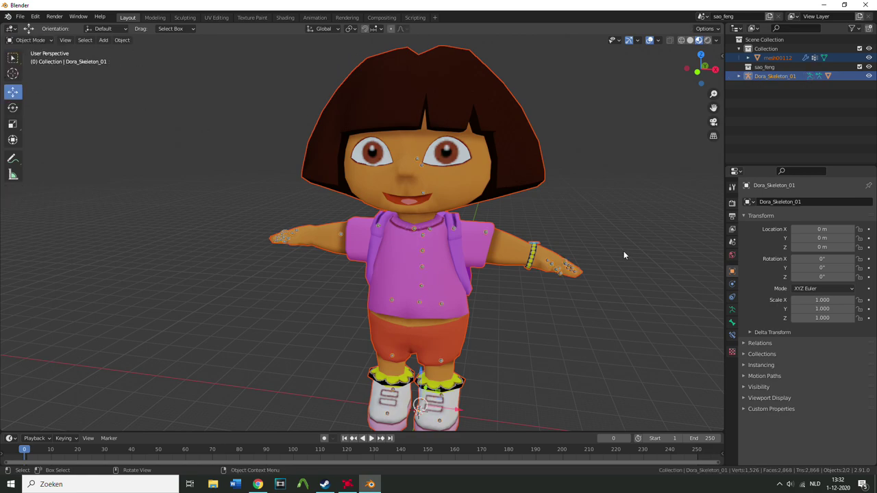
Open the scene's Source Engine Export settings and set the export format to SMD
middle_click_drag(470, 202, 343, 371)
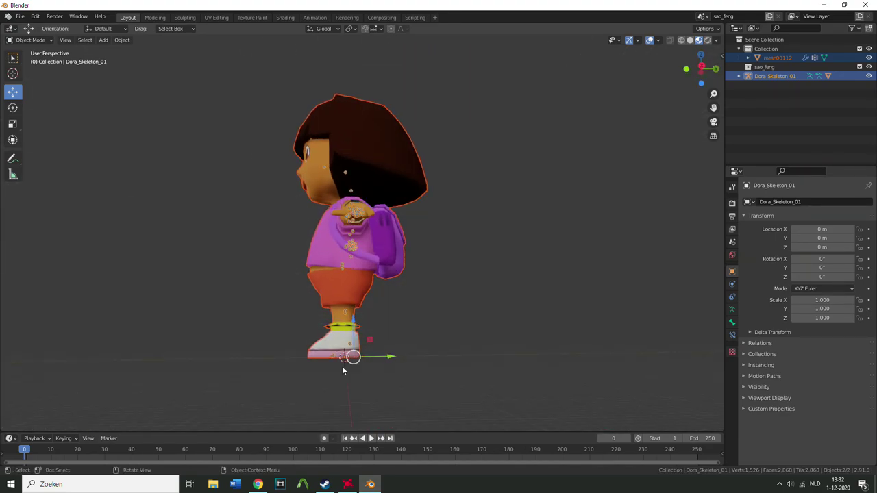
middle_click_drag(327, 320, 436, 352)
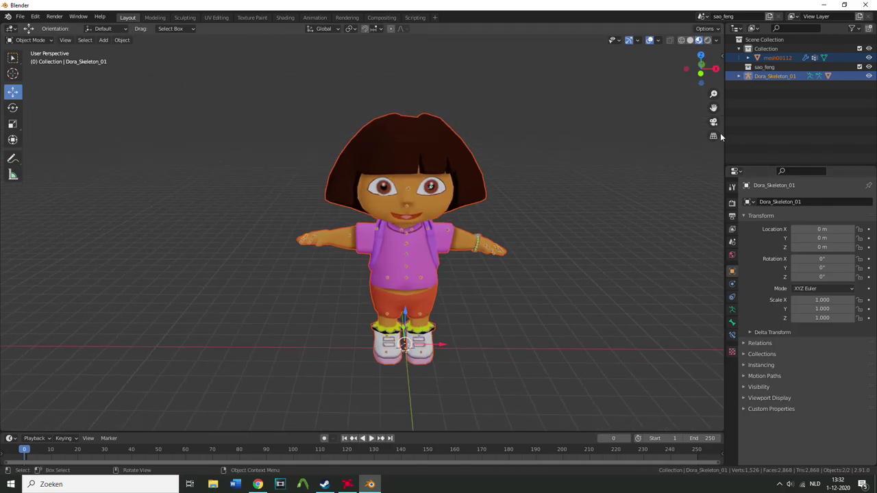
left_click(732, 204)
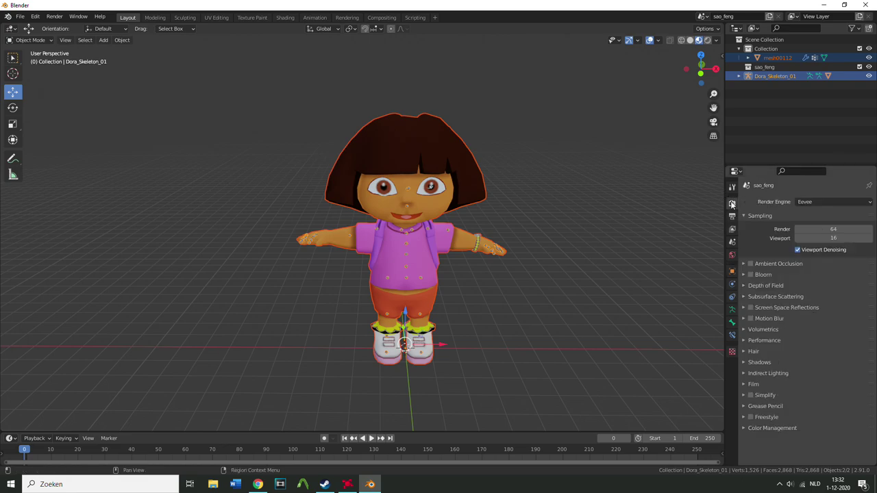
left_click(731, 242)
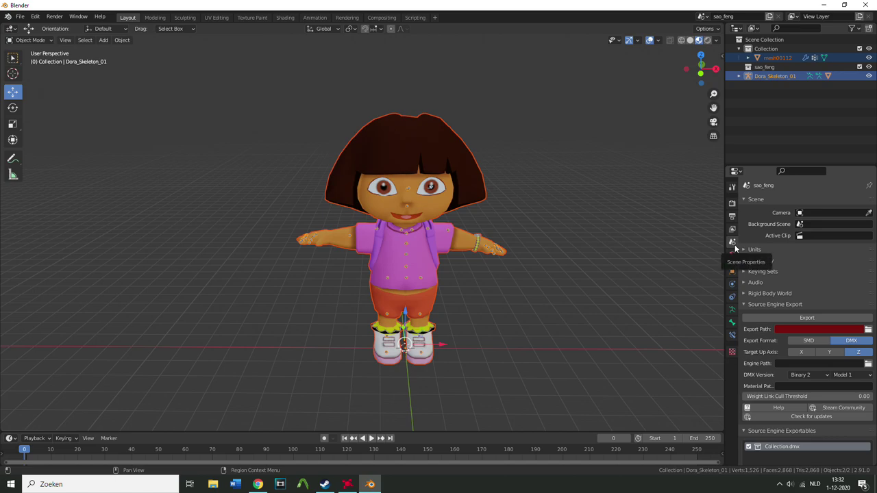
scroll(473, 280, "up", 2)
middle_click_drag(472, 280, 458, 267)
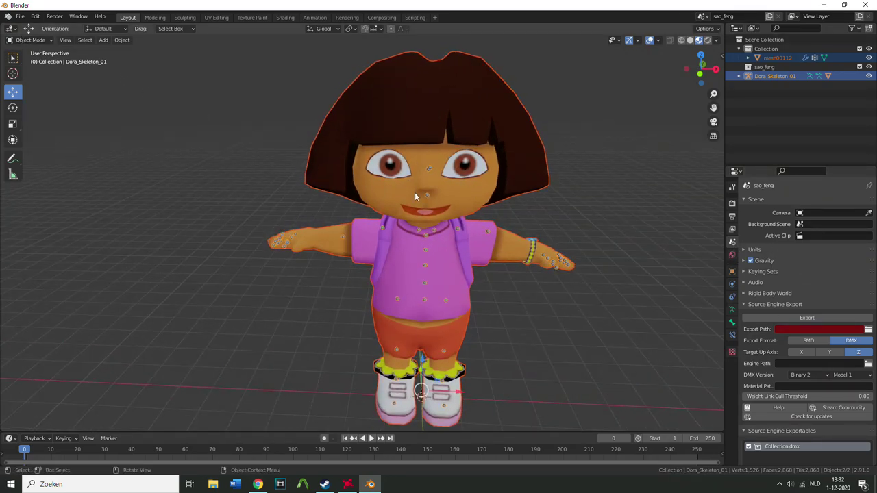
left_click(810, 341)
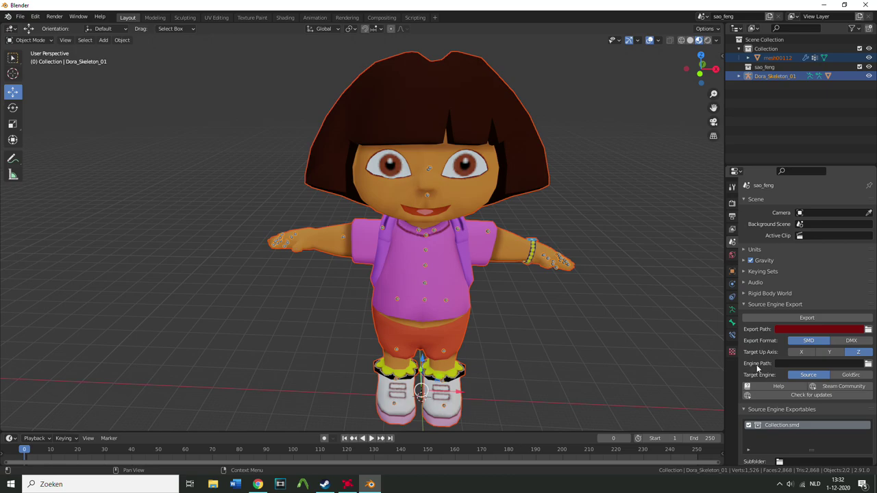
Open the folder browser for the Engine Path and switch to Crowbar to check the Garry's Mod compile paths
left_click(869, 364)
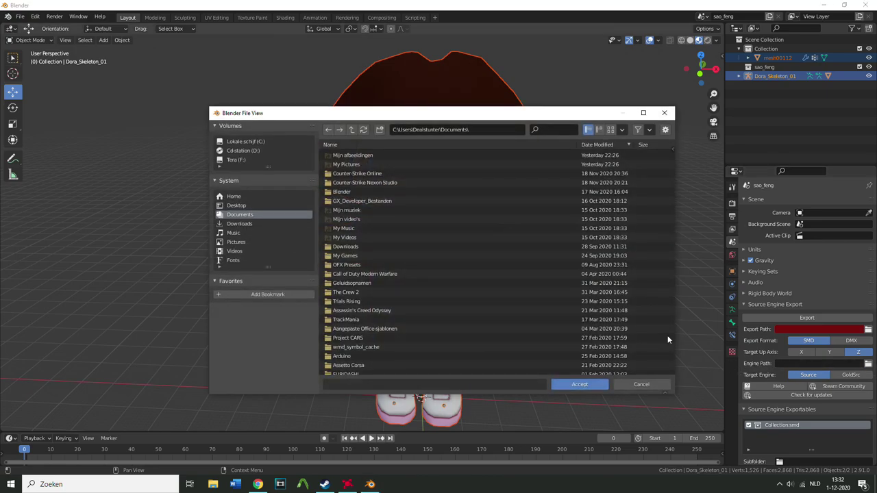
left_click(303, 484)
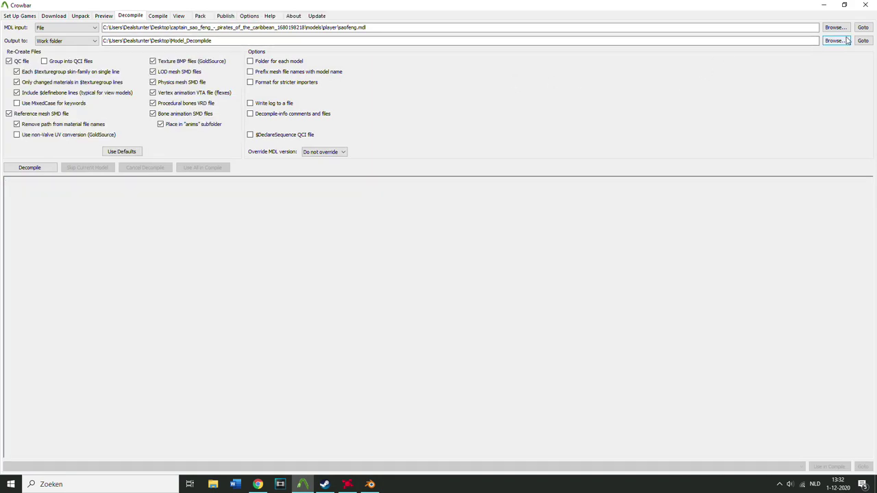
left_click(157, 15)
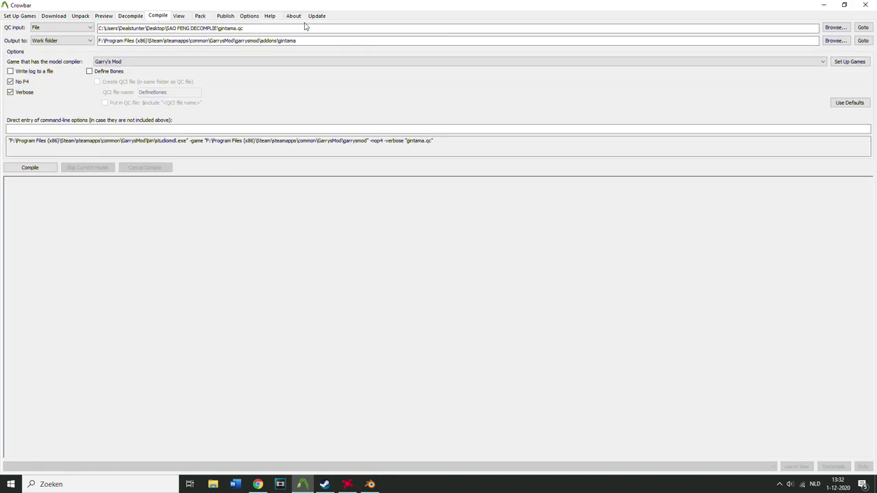
left_click(824, 5)
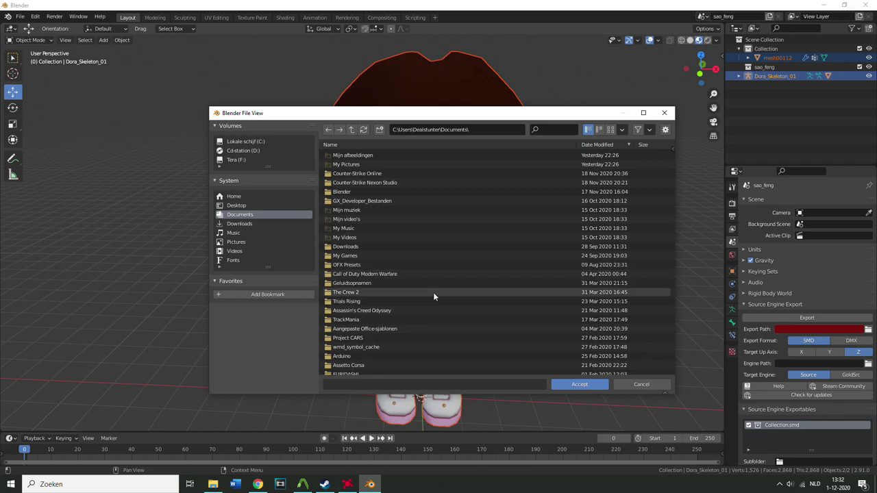
Switch to File Explorer, go up to the GarrysMod folder and copy its full path
left_click(213, 485)
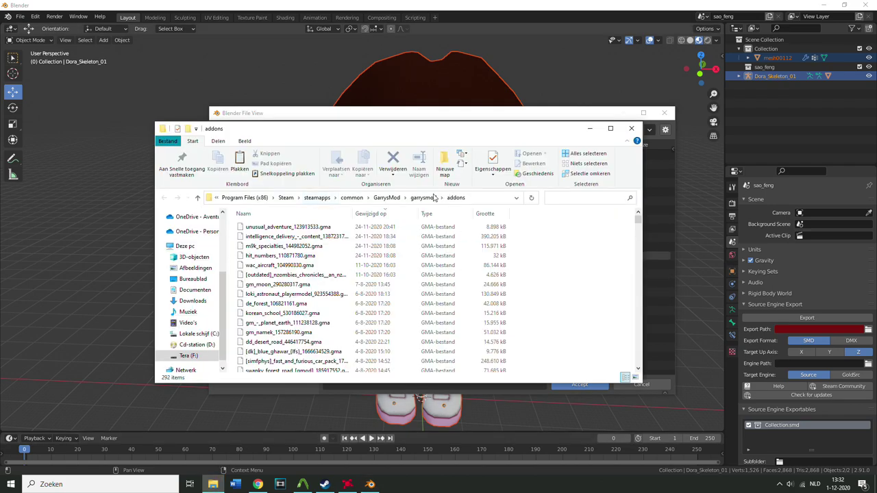
left_click(386, 198)
left_click(479, 198)
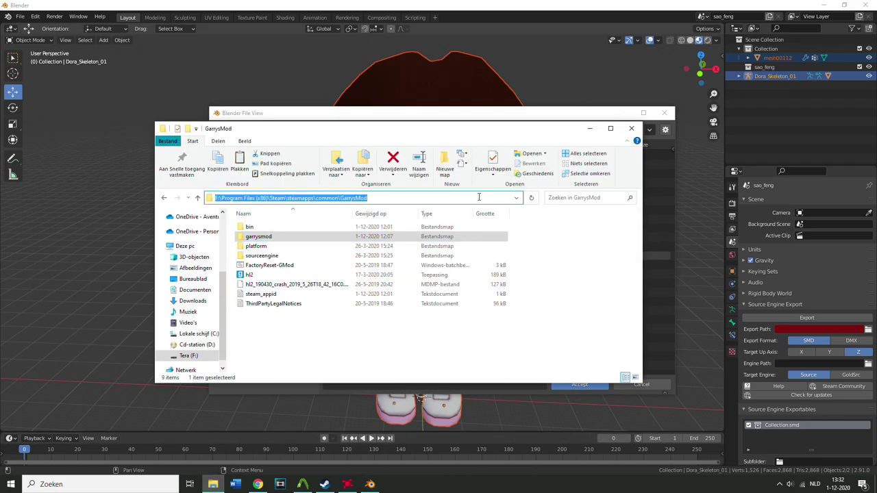
key("ctrl+c")
key("alt+Tab")
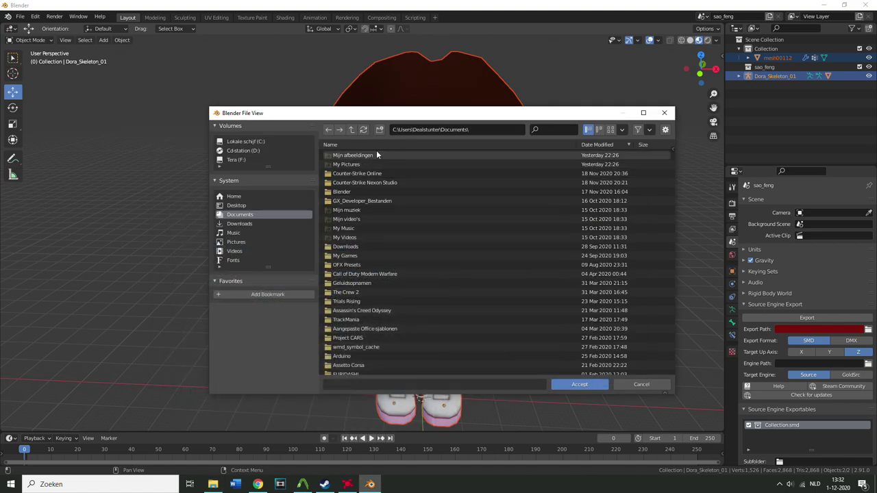
Set the Engine Path to the copied F:\Program Files (x86)\Steam\steamapps\common\GarrysMod folder
left_click(485, 130)
key("ctrl+v")
key("Return")
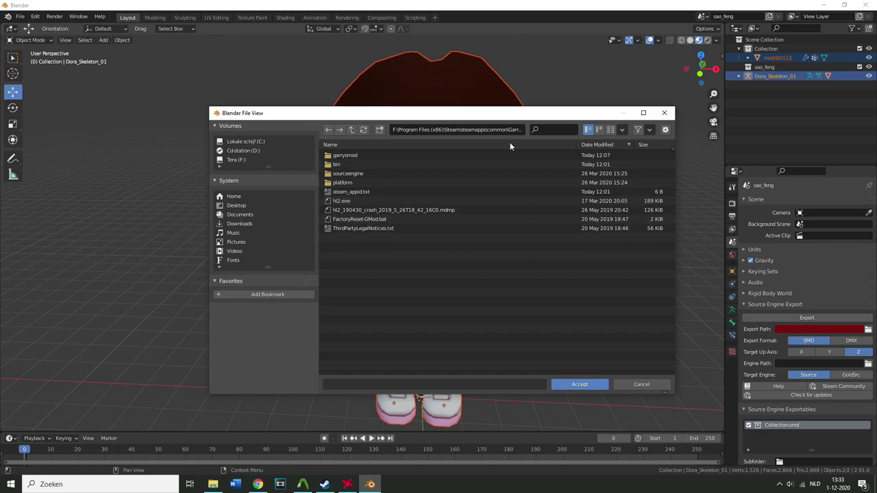
left_click(579, 385)
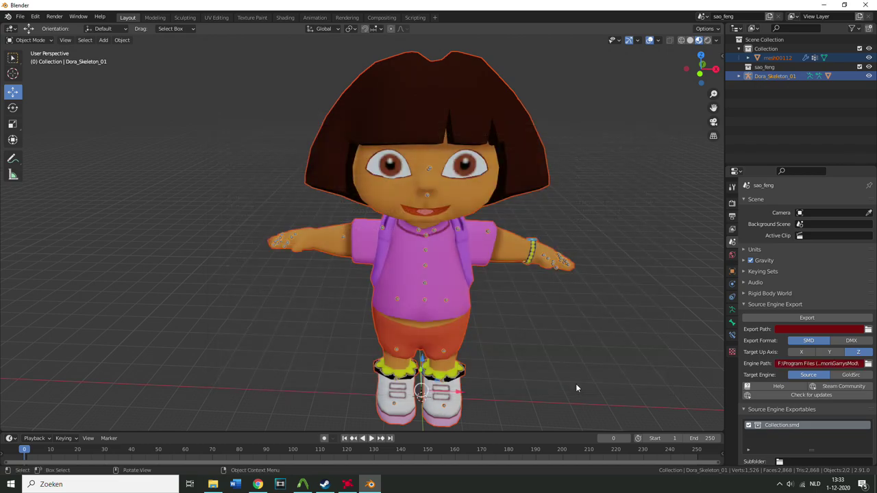
Try the garrysmod subfolder inside the GarrysMod folder as the Engine Path
left_click(868, 363)
double_click(348, 157)
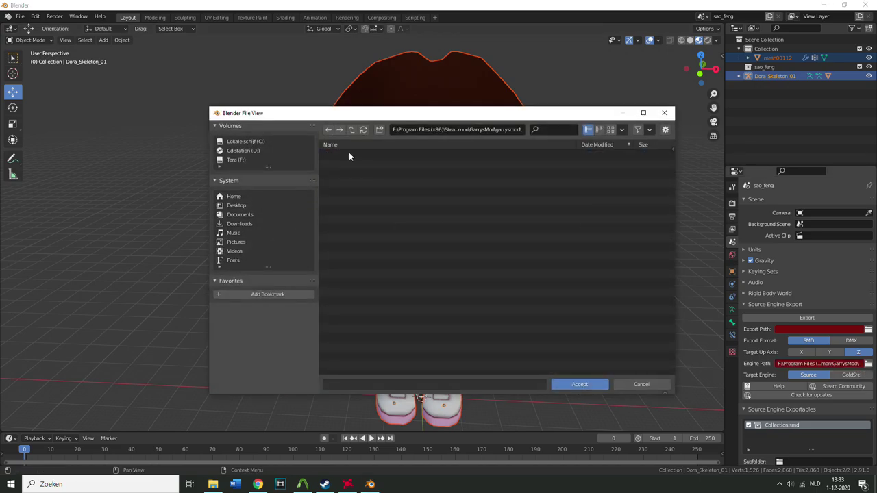
left_click(591, 385)
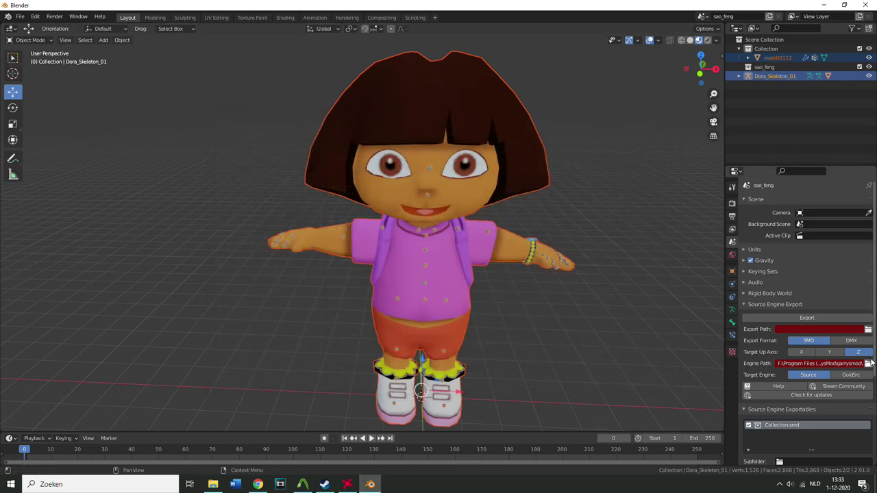
Set the Engine Path to the bin folder inside the GarrysMod folder
left_click(868, 364)
left_click(351, 130)
double_click(345, 164)
left_click(593, 387)
Set the Source Engine Export Path to the Desktop folder
left_click(868, 330)
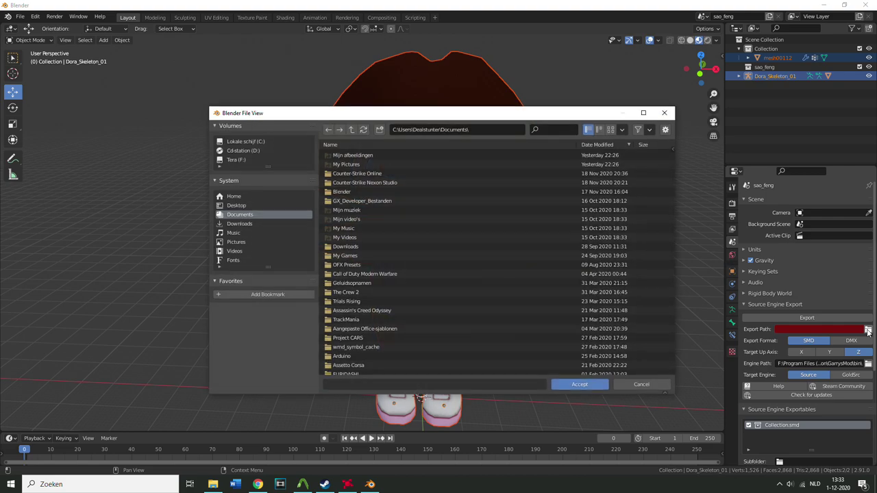
left_click(237, 206)
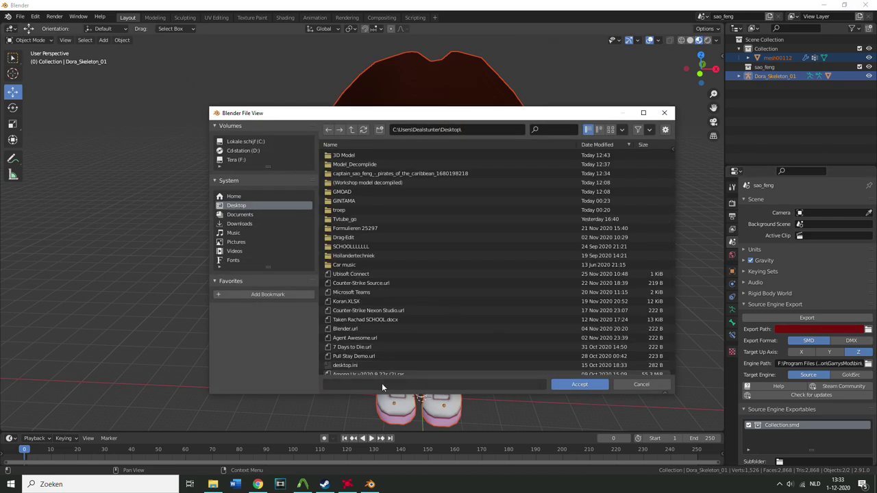
left_click(579, 385)
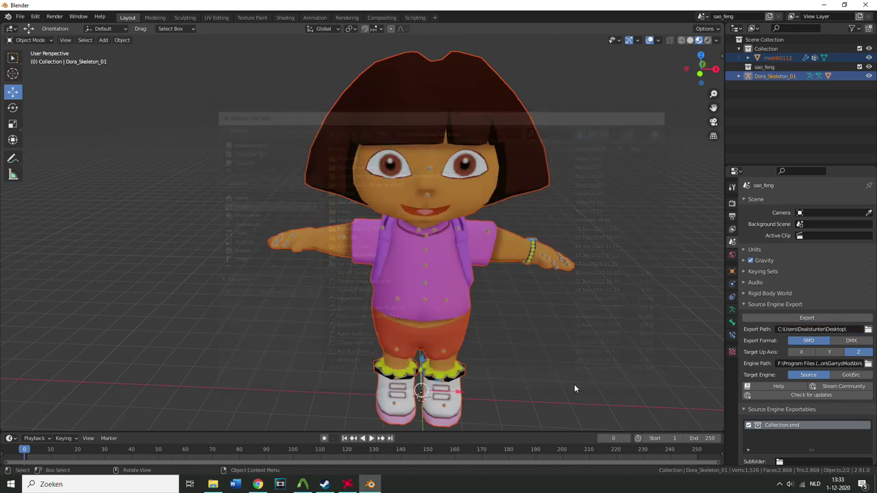
Rename the collection that holds mesh00112 as doramat
left_click(767, 50)
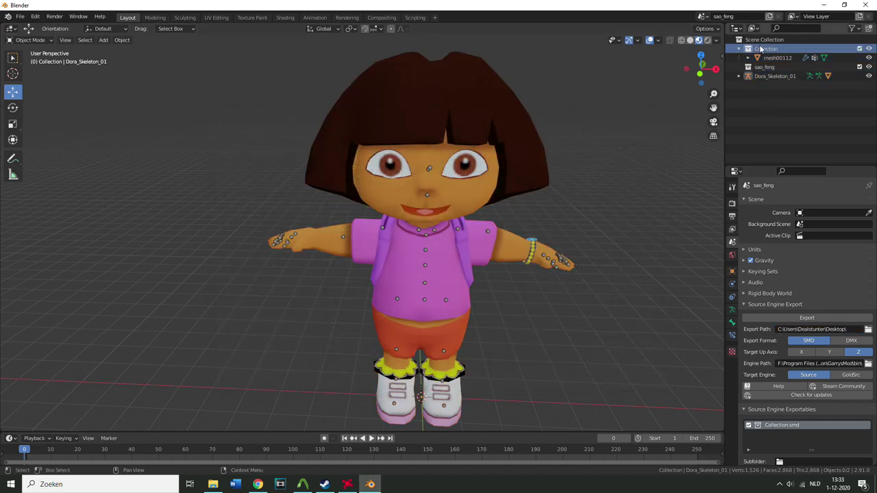
double_click(767, 50)
key("BackSpace")
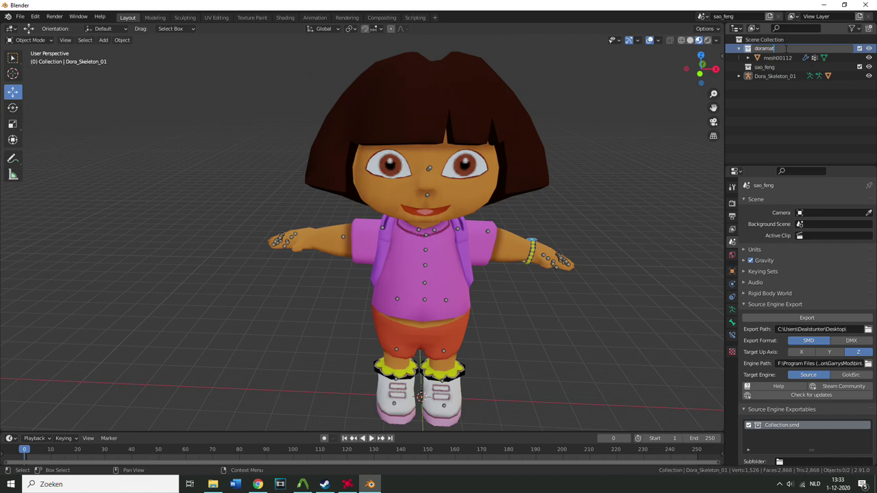
key("Return")
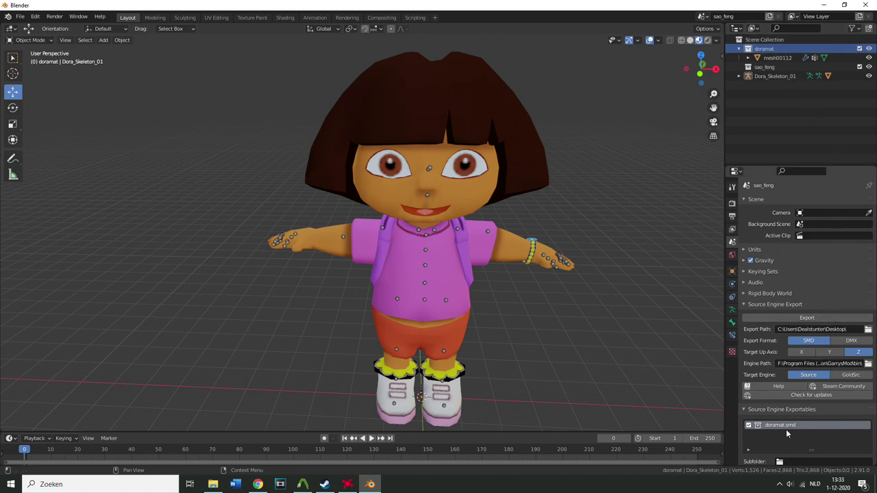
Select the Dora mesh together with Dora_Skeleton_01 and export the doramat collection as doramat.smd
left_click(810, 318)
left_click(775, 321)
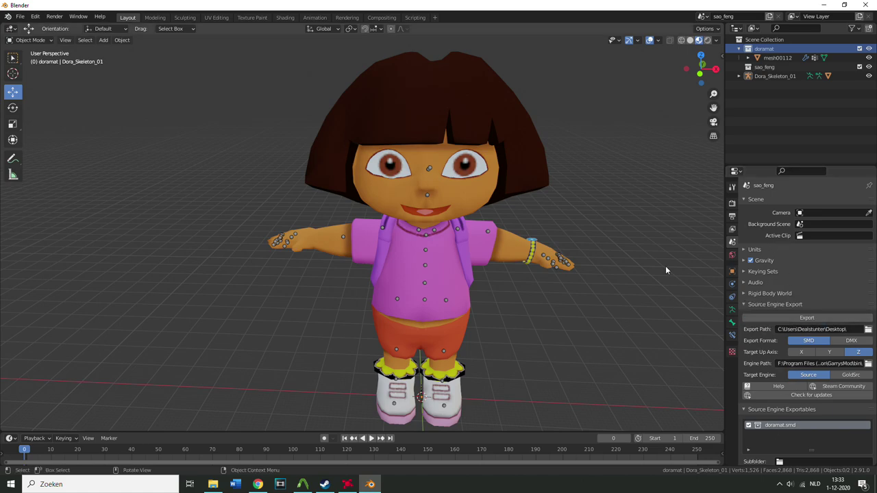
left_click(463, 244)
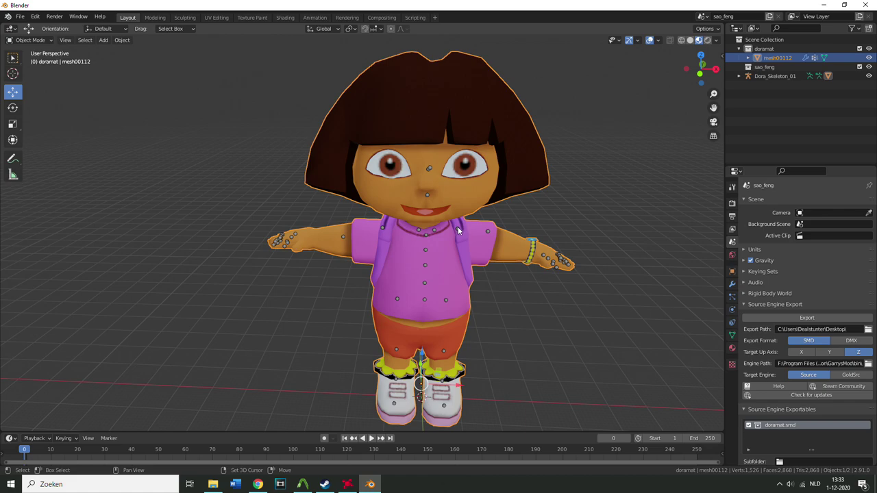
left_click(458, 228, "shift")
left_click(795, 317)
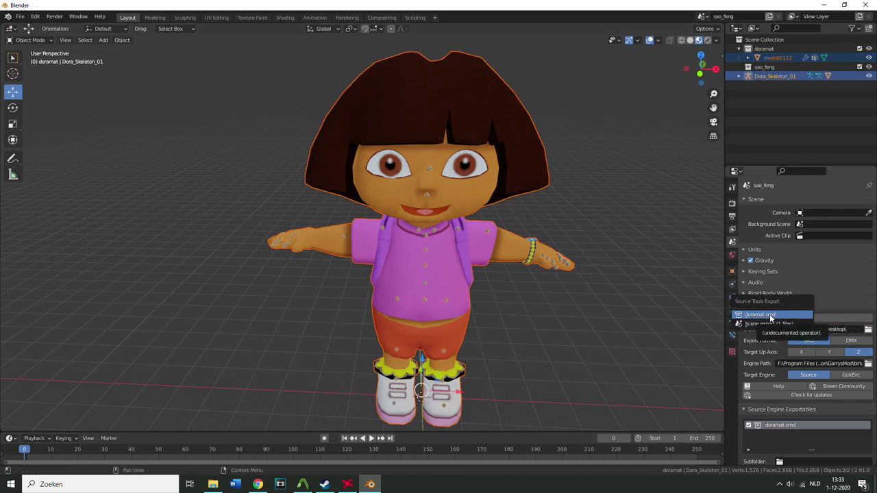
left_click(770, 314)
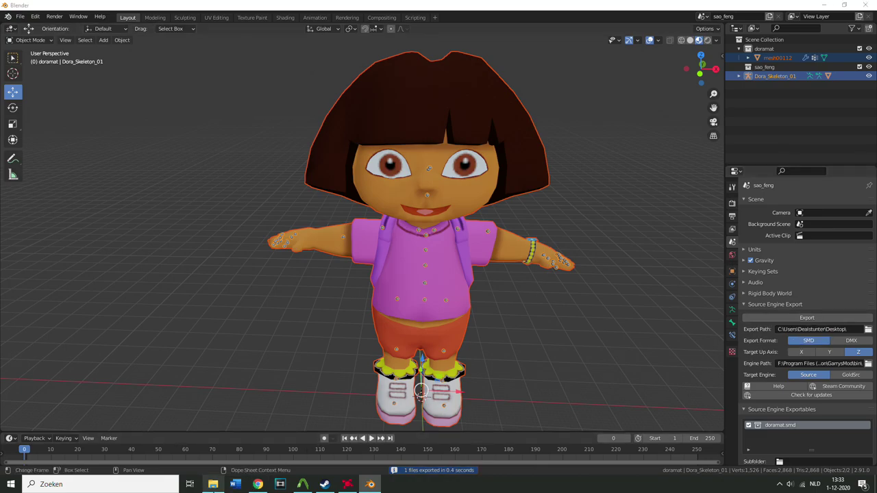
Switch to File Explorer and move doramat.smd from the desktop into the Model_Decomplide folder
left_click(213, 484)
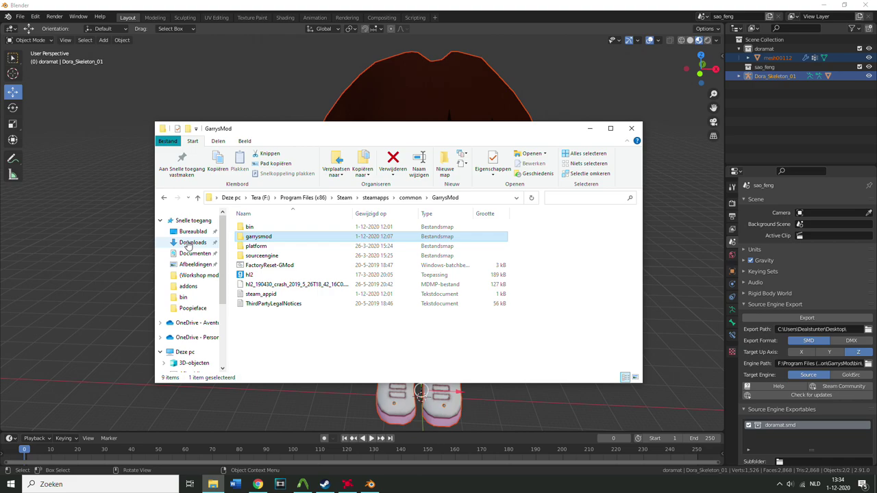
left_click(192, 231)
scroll(287, 291, "down", 5)
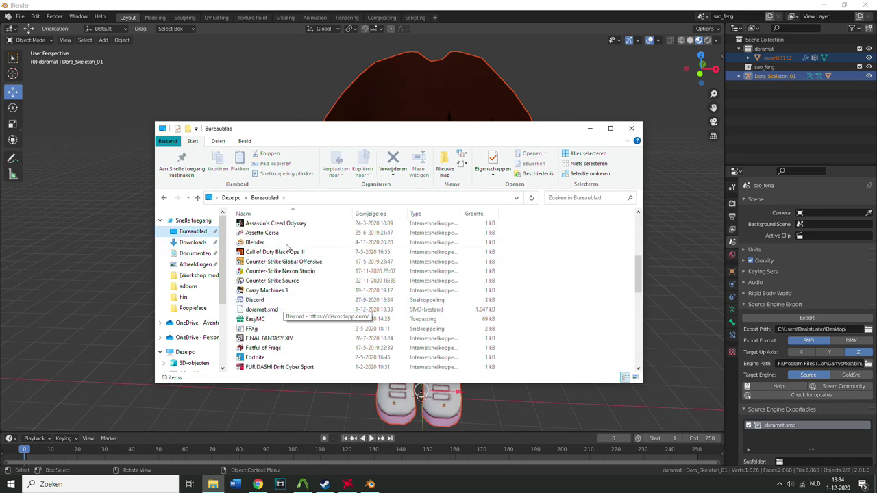
left_click(256, 301)
left_click(257, 310)
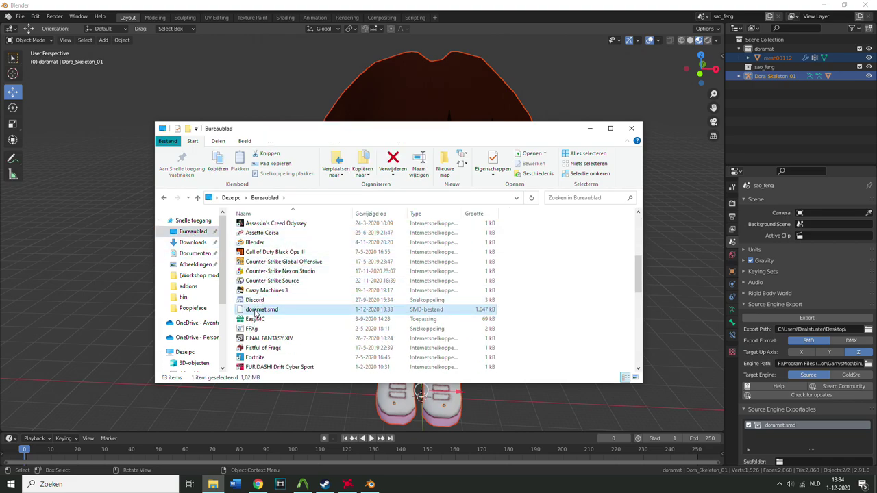
left_click_drag(275, 312, 266, 264)
scroll(274, 301, "up", 4)
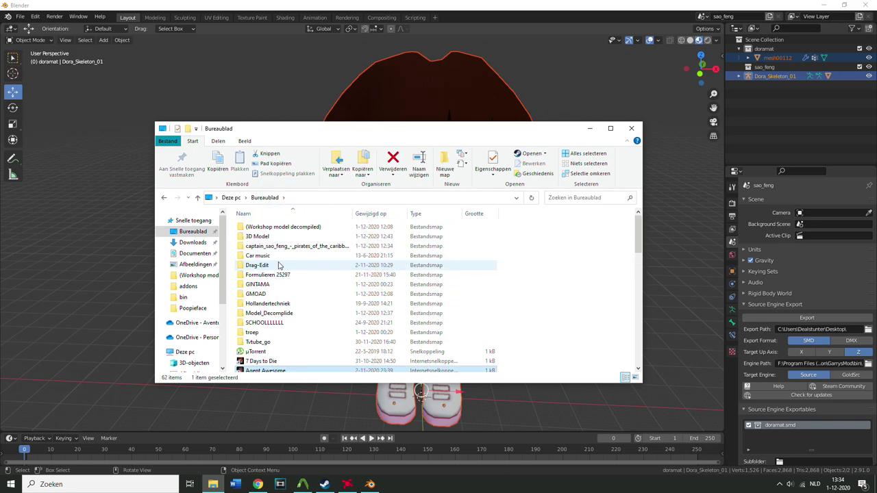
double_click(277, 312)
left_click_drag(304, 314, 280, 307)
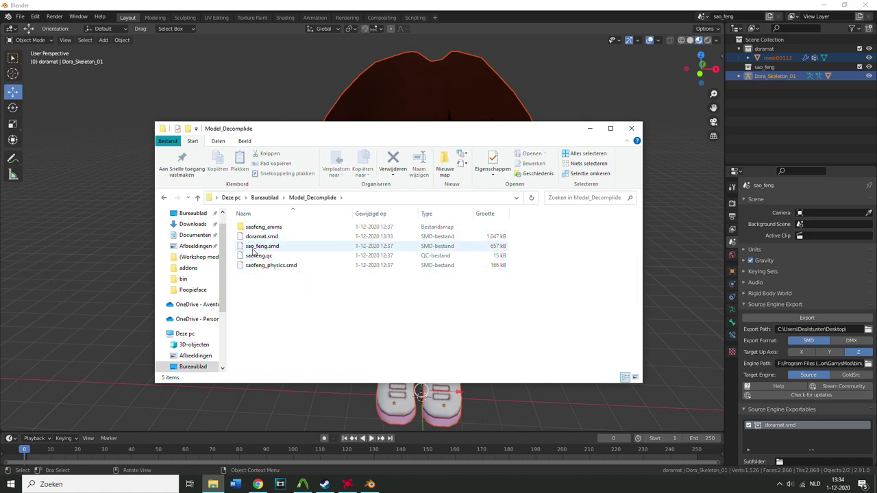
key("ctrl+v")
left_click(402, 176)
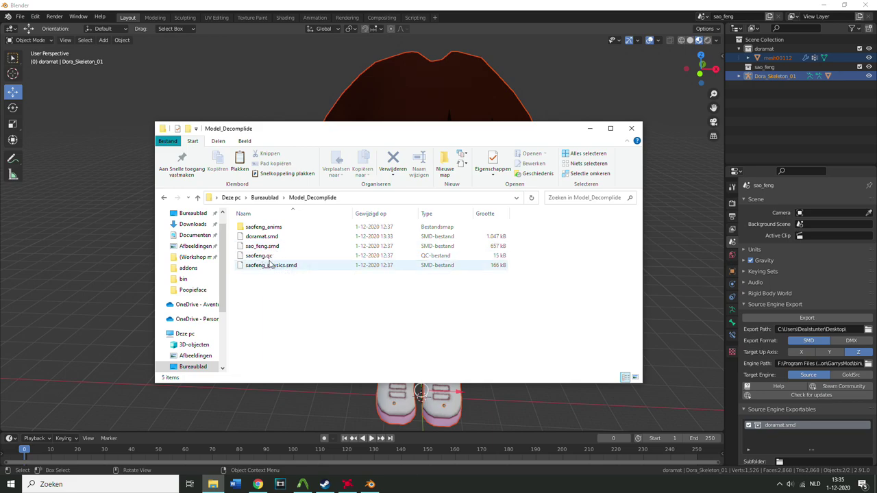
left_click(269, 255)
right_click(268, 256)
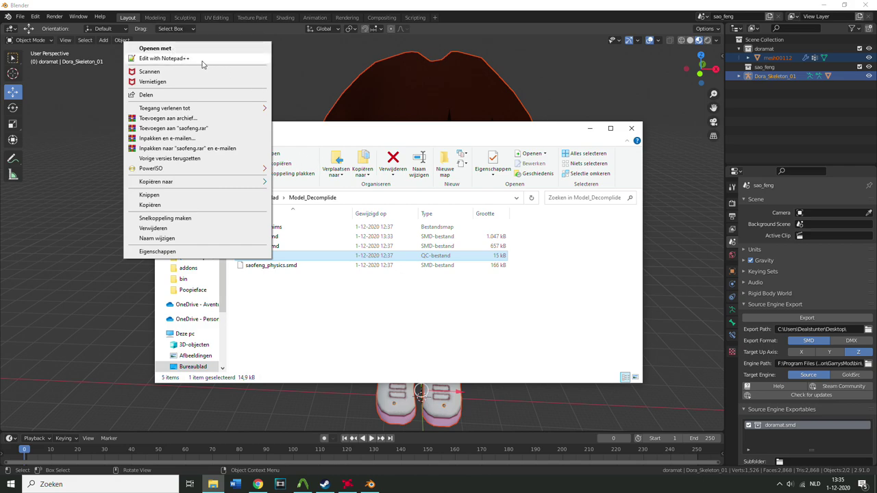
left_click(362, 307)
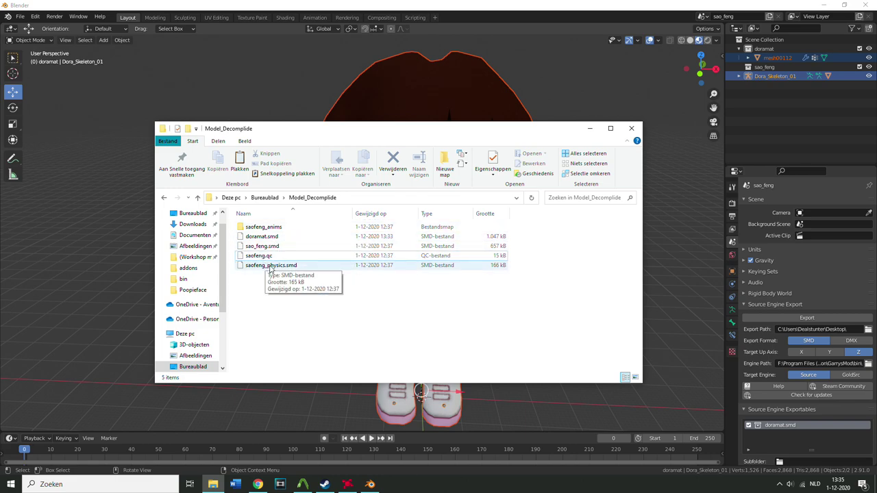
Delete sao_feng.smd from the Model_Decomplide folder and rename saofeng.qc as doramat.qc
left_click(249, 249)
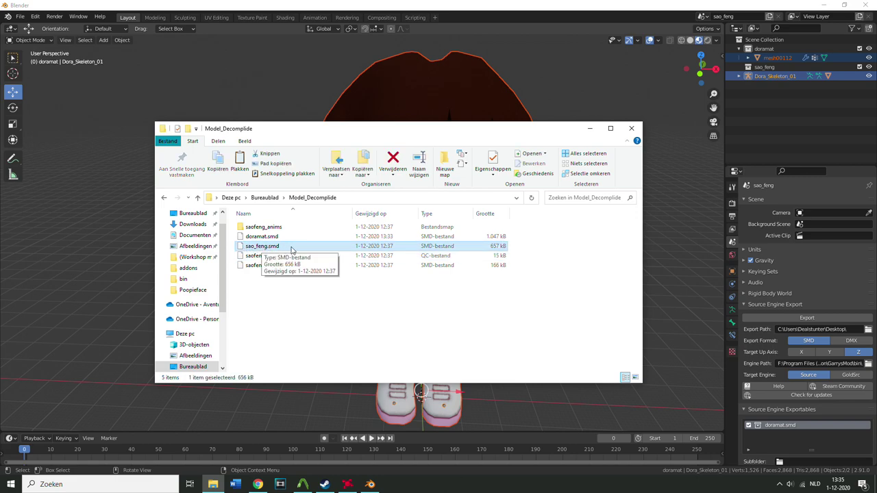
key("Delete")
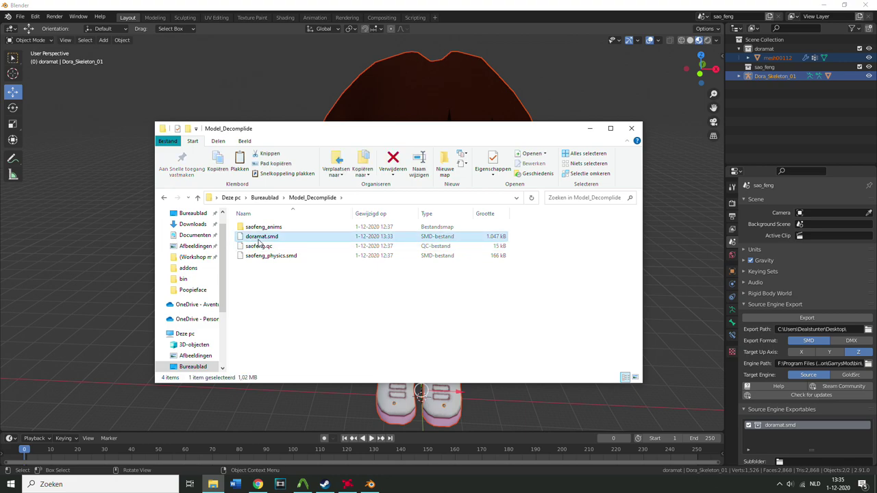
left_click(261, 246)
left_click(255, 246)
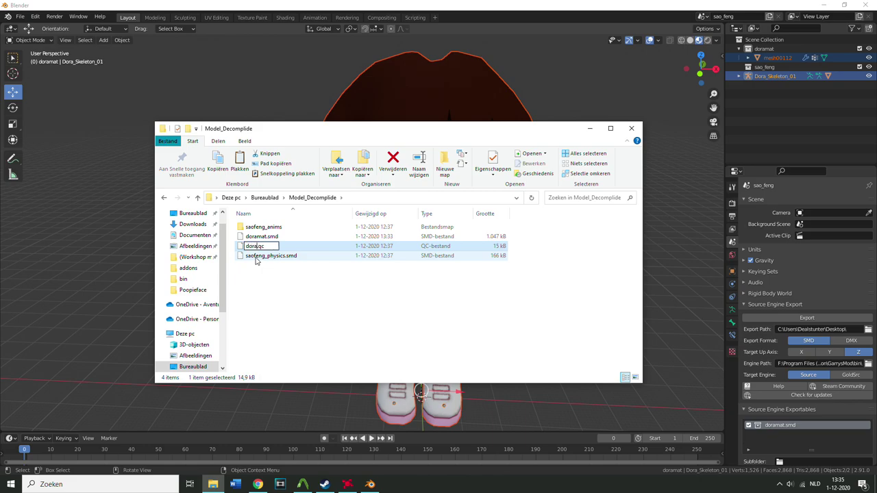
key("Return")
Rename the saofeng_physics.smd file as doramat_physics.smd
left_click(256, 258)
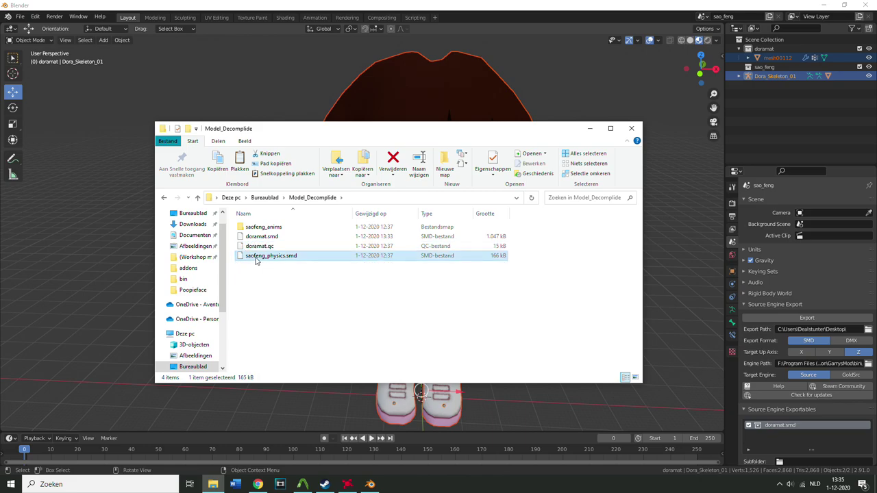
left_click(272, 258)
left_click(268, 256)
left_click_drag(262, 256, 242, 257)
type("dora")
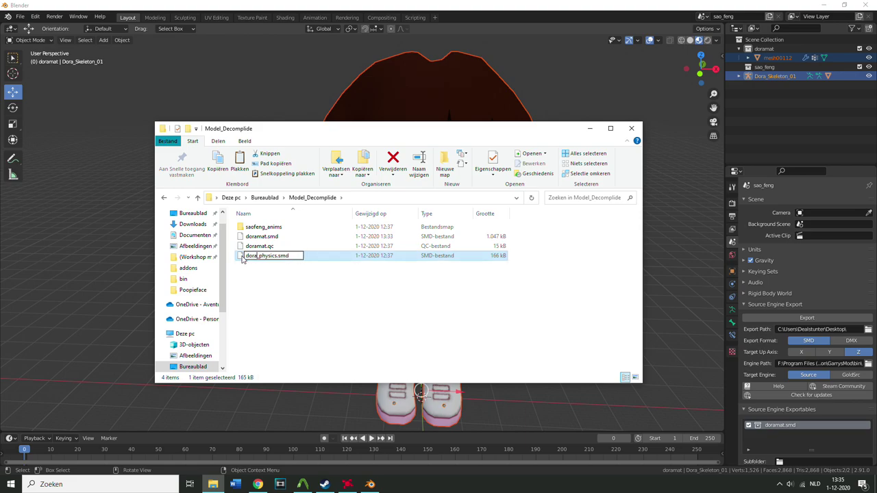
type("mat")
key("Return")
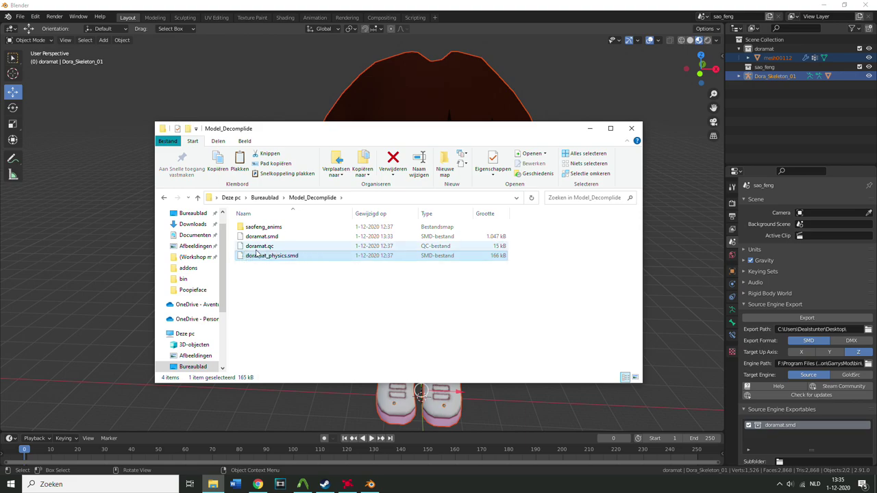
Rename the saofeng_anims folder as dora_anims
left_click(257, 214)
left_click(256, 228)
double_click(256, 228)
left_click(312, 198)
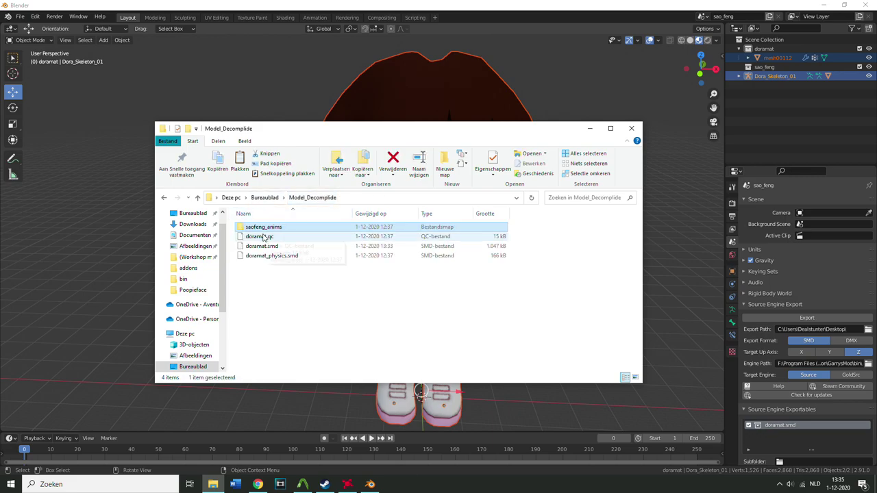
left_click(253, 229)
left_click_drag(265, 226, 239, 229)
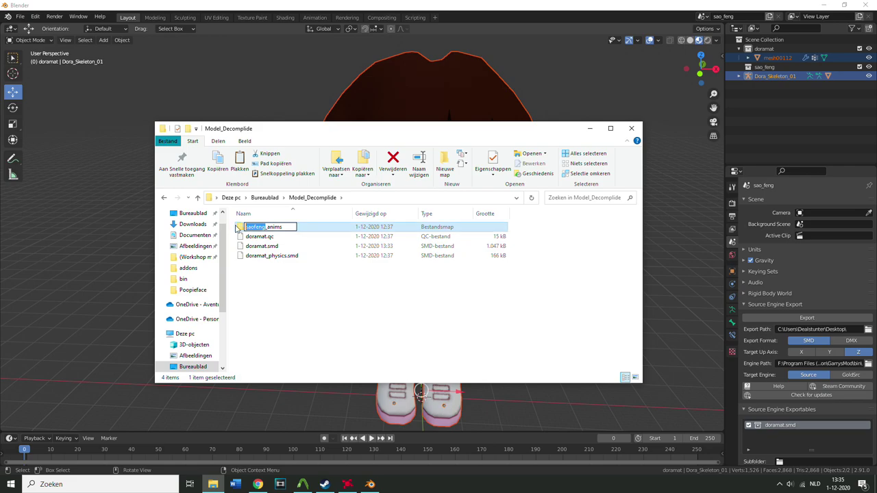
type("dora")
key("Return")
left_click(308, 310)
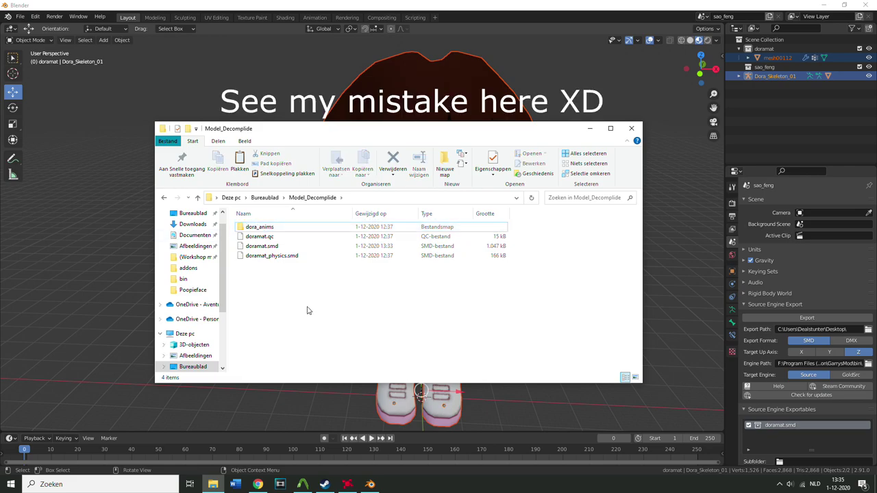
Maximize the folder window, open doramat.qc in Notepad++ and look through its model, bone and sequence definitions
double_click(359, 126)
left_click(119, 114)
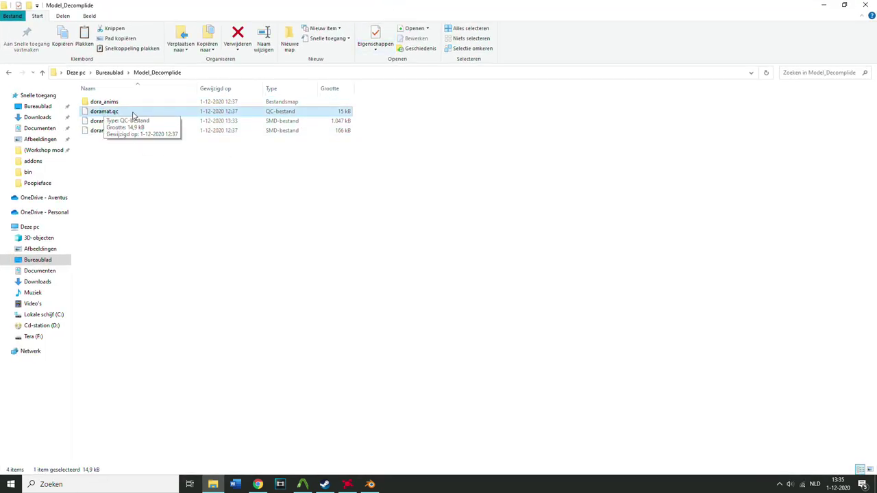
right_click(109, 118)
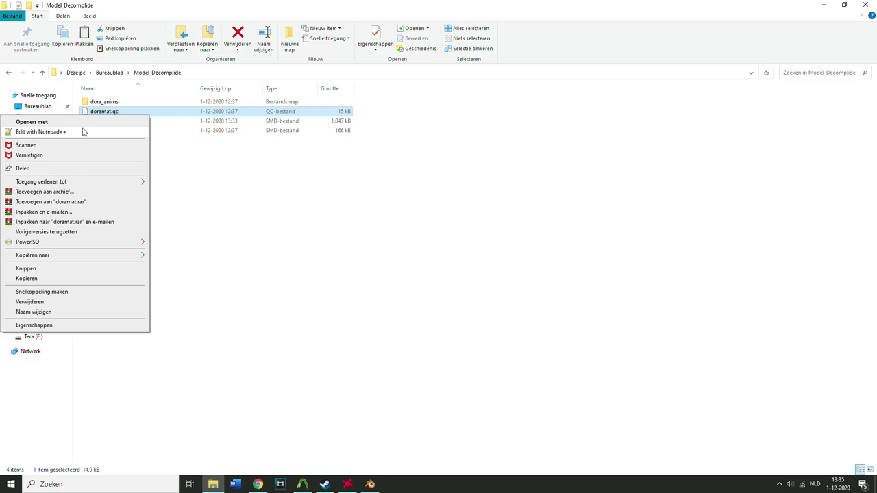
left_click(86, 131)
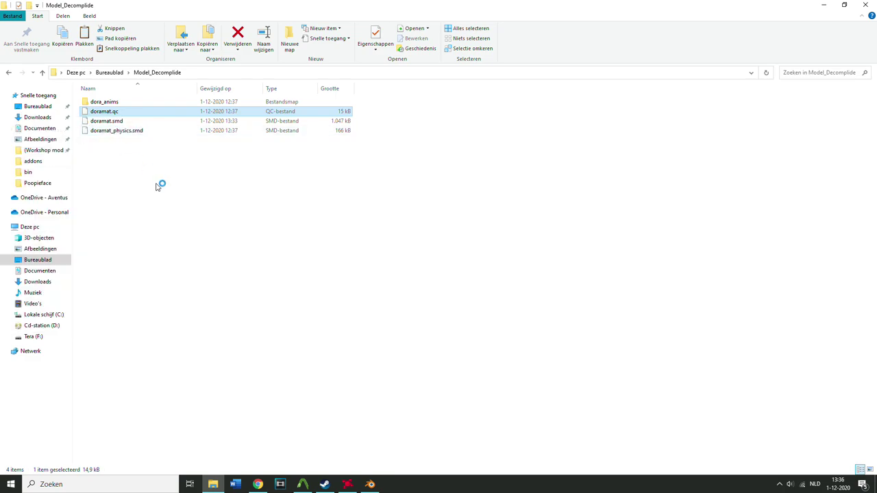
left_click_drag(471, 218, 444, 1)
scroll(214, 172, "down", 3)
scroll(214, 172, "down", 20)
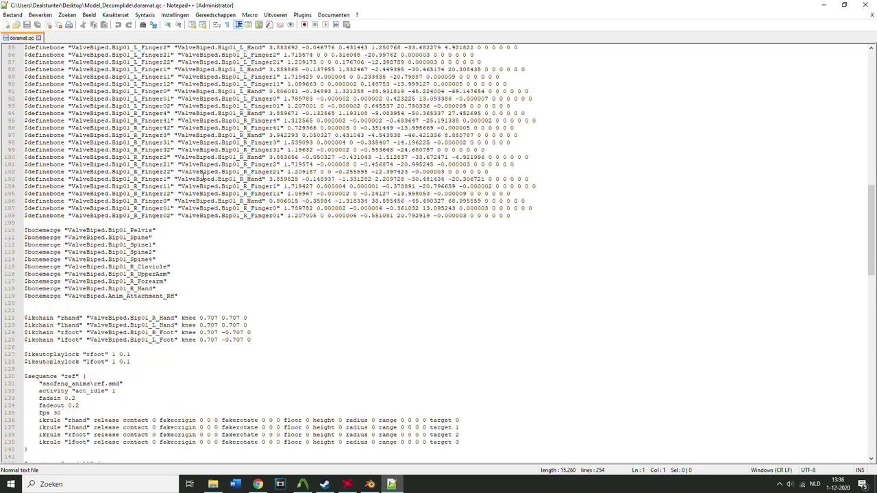
scroll(206, 178, "up", 20)
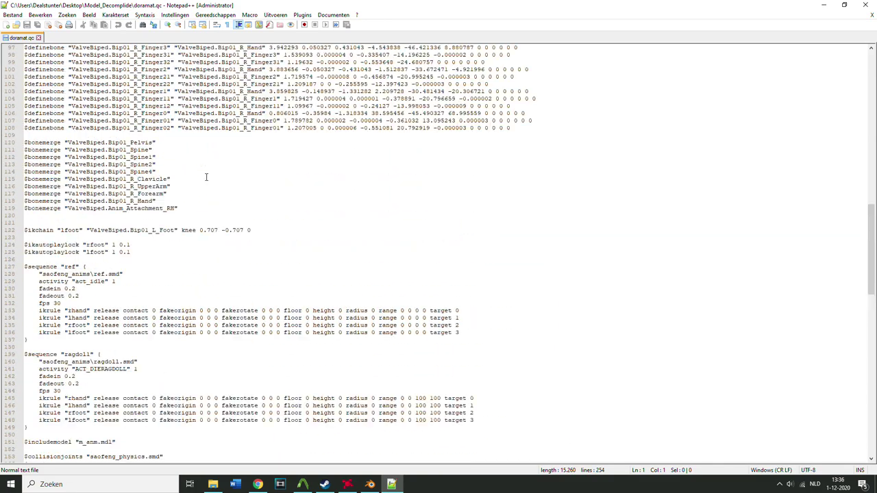
scroll(207, 177, "up", 2)
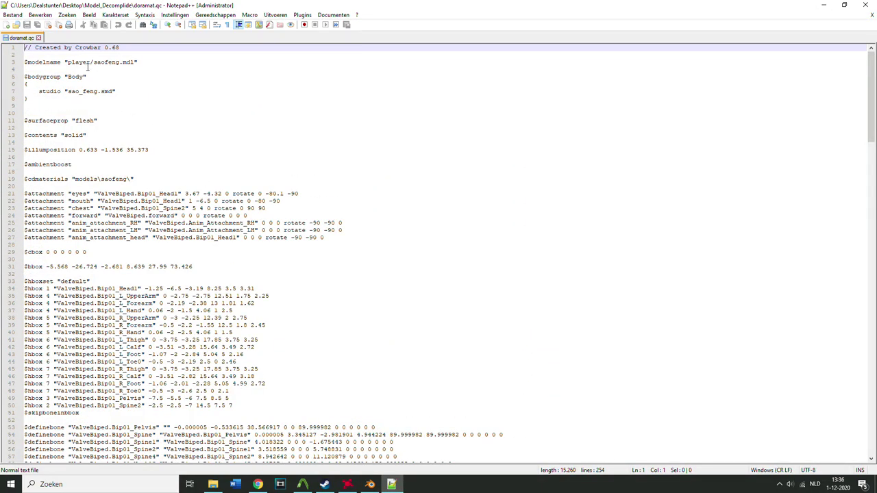
Set the $modelname path to player/doramat.mdl and the Body group's studio mesh to doramat.smd
left_click_drag(120, 61, 94, 62)
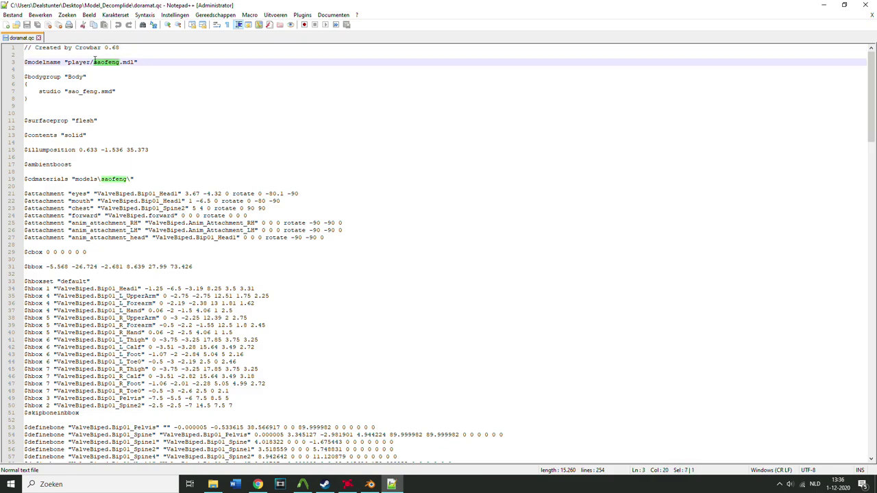
type("doramat")
left_click(83, 91)
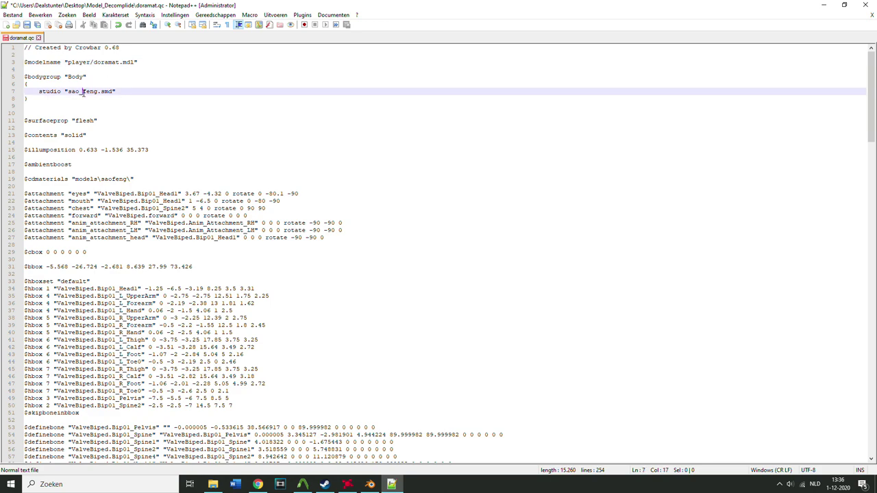
left_click_drag(80, 91, 69, 93)
type("doramat")
key("Delete")
key("Delete")
key("Delete")
key("Delete")
key("Delete")
key("Escape")
Set the $cdmaterials path to models\doramat\ in the QC file
left_click(87, 123)
left_click(80, 138)
left_click(82, 130)
left_click(102, 179)
left_click_drag(126, 179, 110, 179)
type("dora")
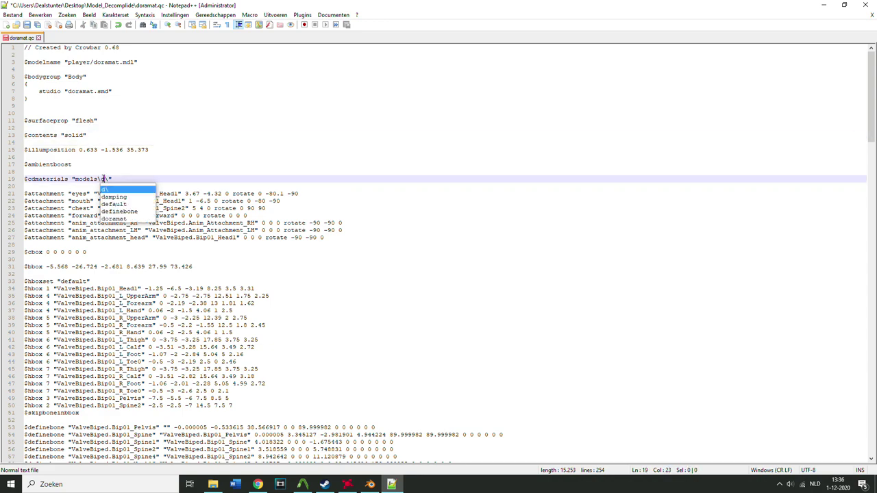
type("mat")
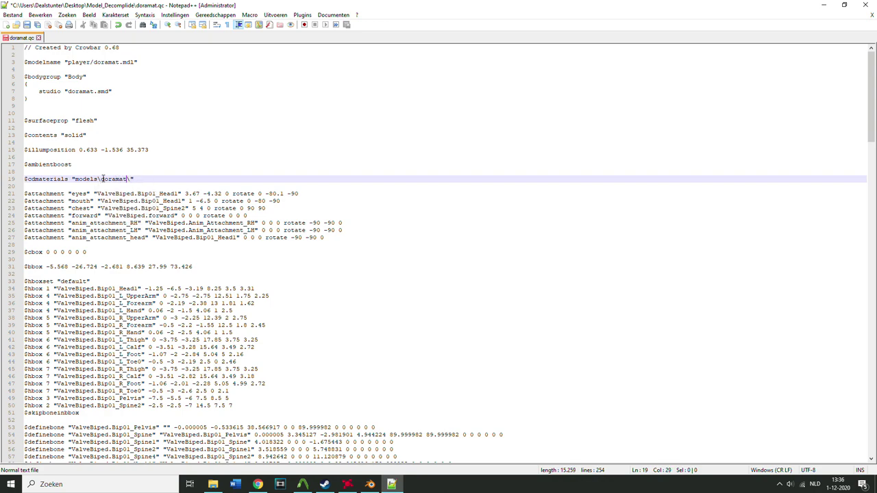
left_click_drag(137, 186, 114, 178)
left_click(87, 179)
left_click_drag(39, 179, 116, 179)
left_click(105, 179)
Point the "ref" sequence at doramat_anims\ref.smd
scroll(166, 226, "down", 20)
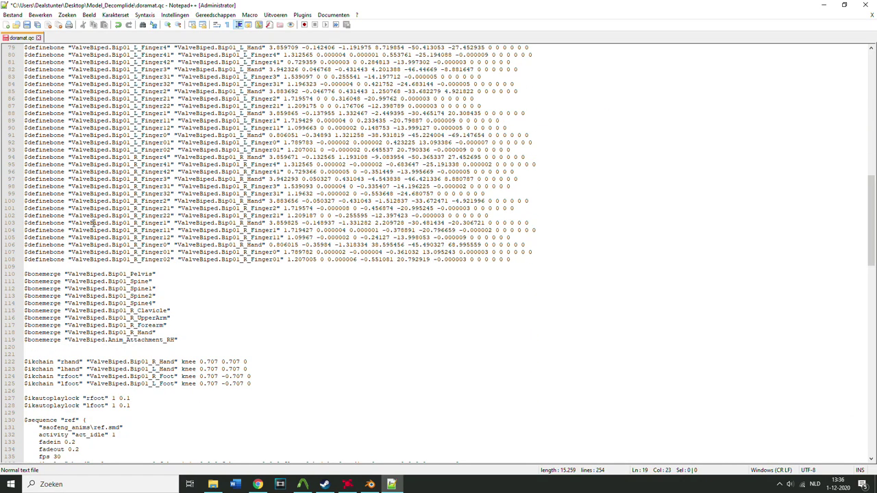
scroll(92, 223, "down", 4)
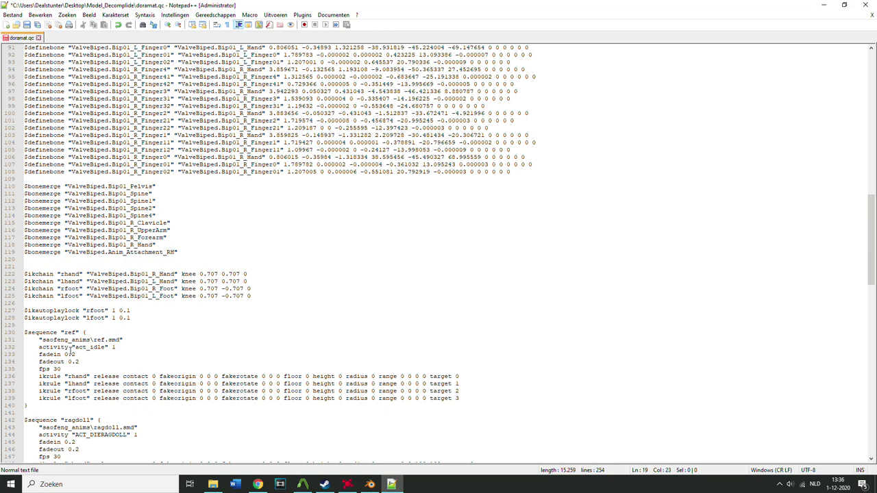
left_click_drag(72, 340, 44, 339)
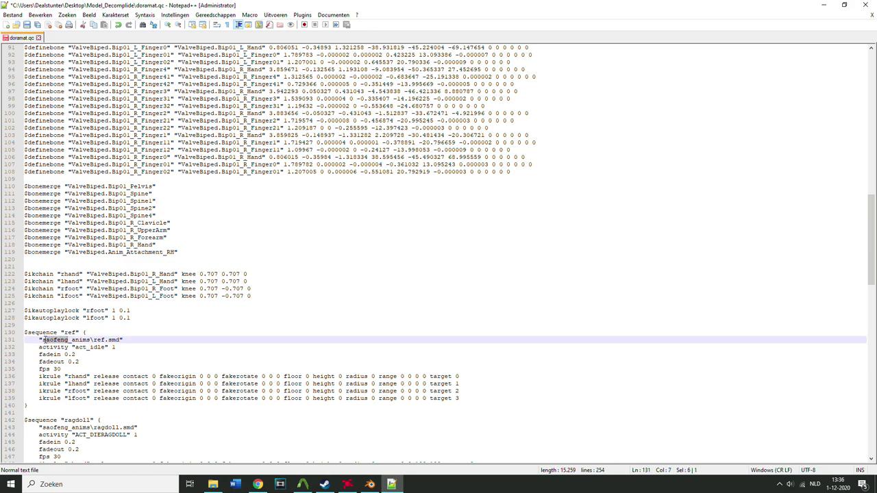
type("doramat")
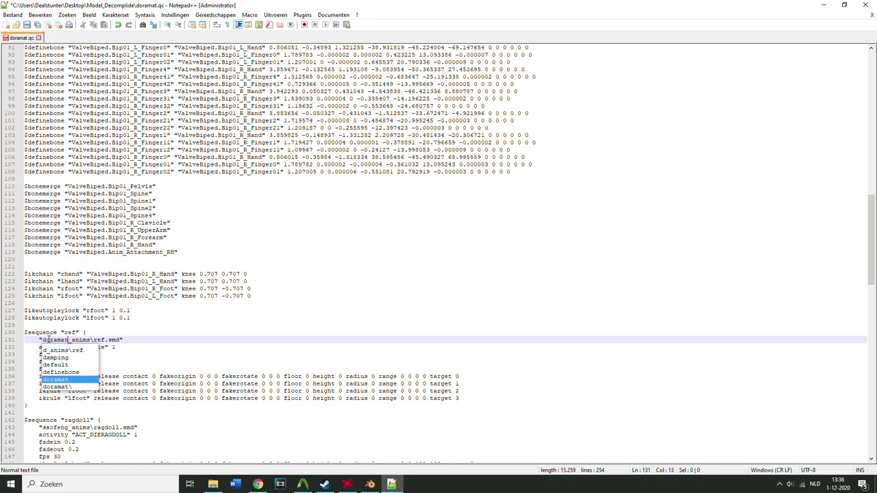
left_click(117, 340)
Point the "ragdoll" sequence at doramat_anims\ragdoll.smd
scroll(115, 339, "down", 3)
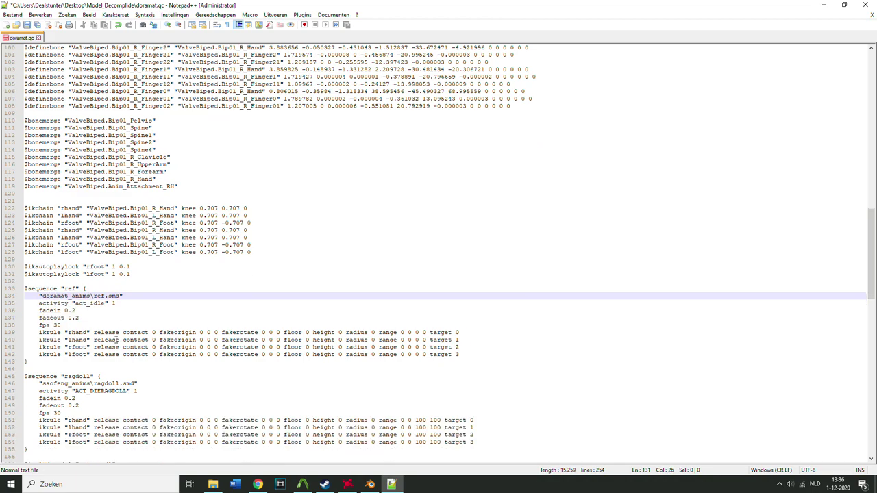
left_click_drag(69, 363, 48, 364)
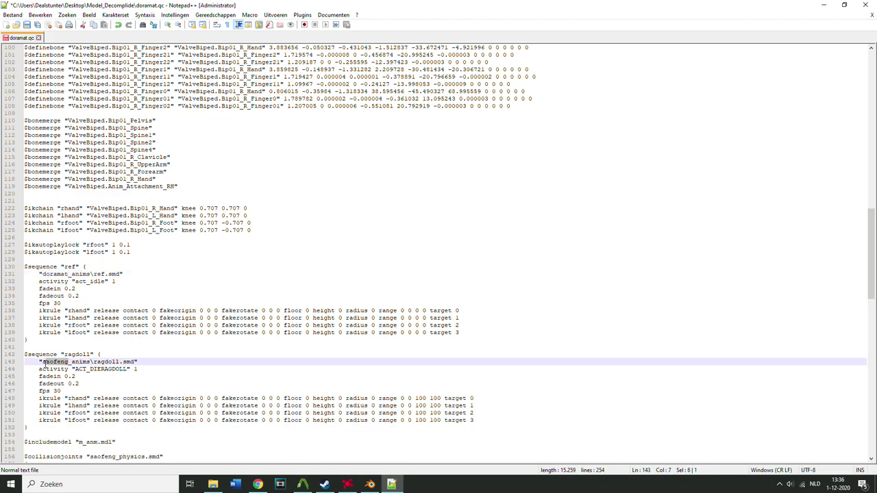
type("matsch")
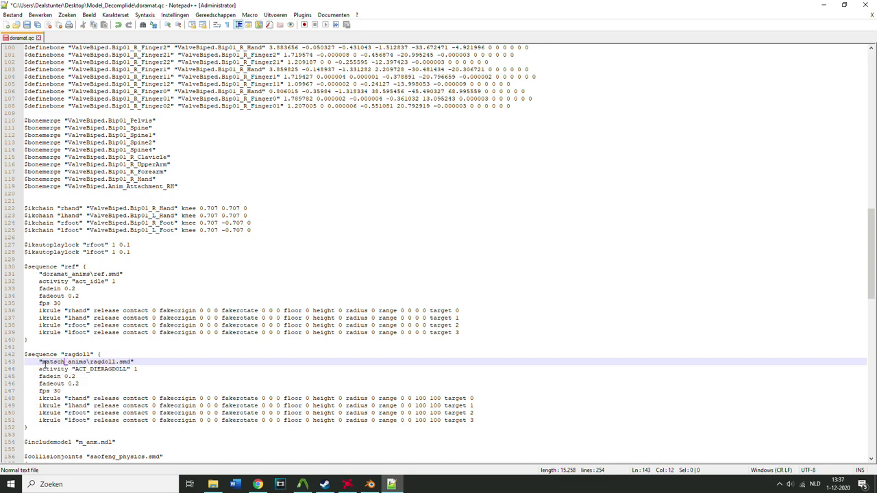
key("BackSpace")
key("BackSpace")
key("BackSpace")
type("doramat")
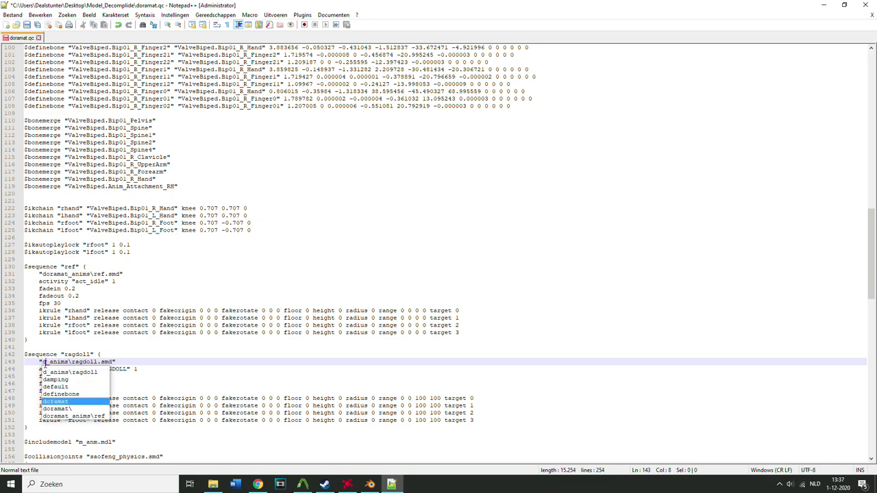
left_click(242, 346)
Set the $collisionjoints file to doramat_physics.smd
scroll(191, 348, "down", 2)
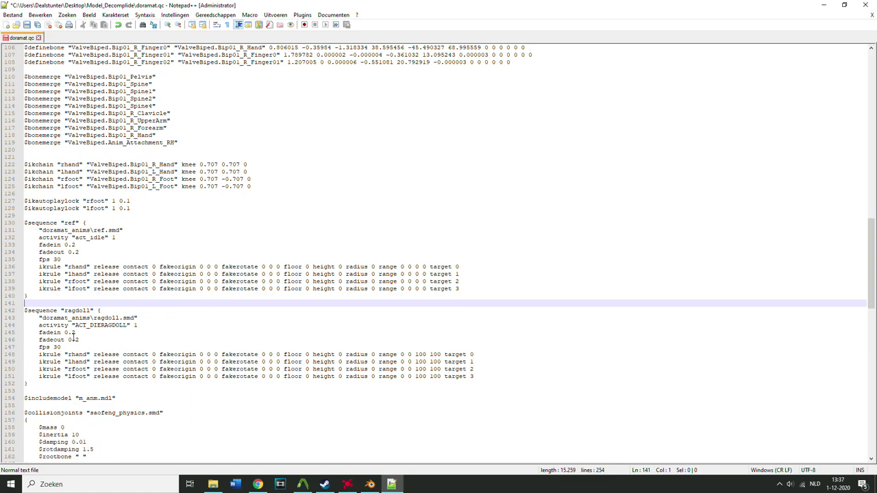
scroll(73, 336, "down", 4)
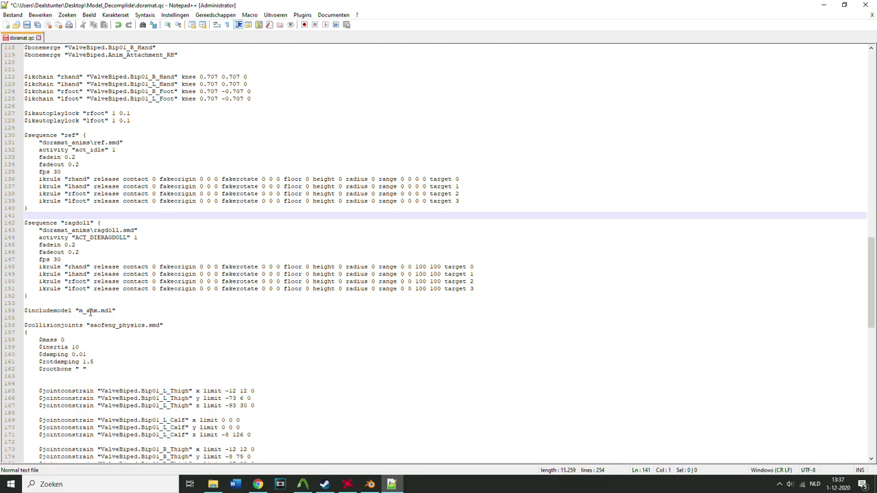
left_click(81, 312)
left_click(111, 325)
left_click_drag(115, 325, 93, 325)
key("BackSpace")
key("BackSpace")
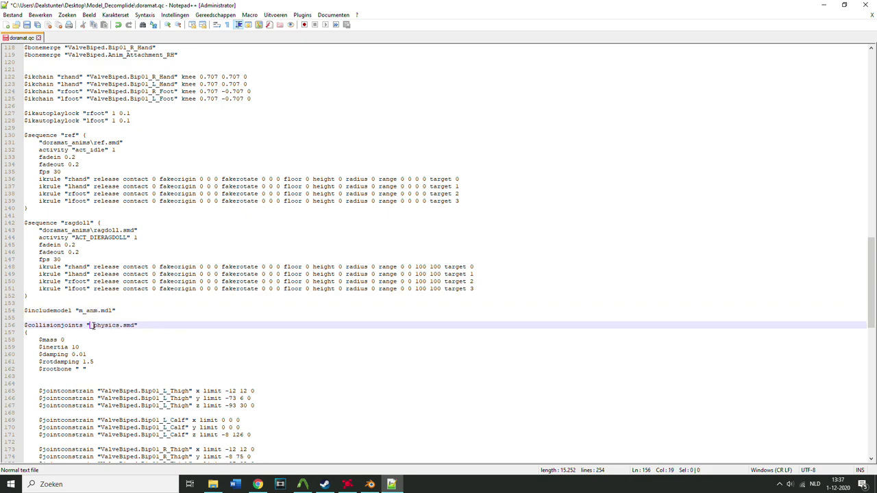
type("doramat_")
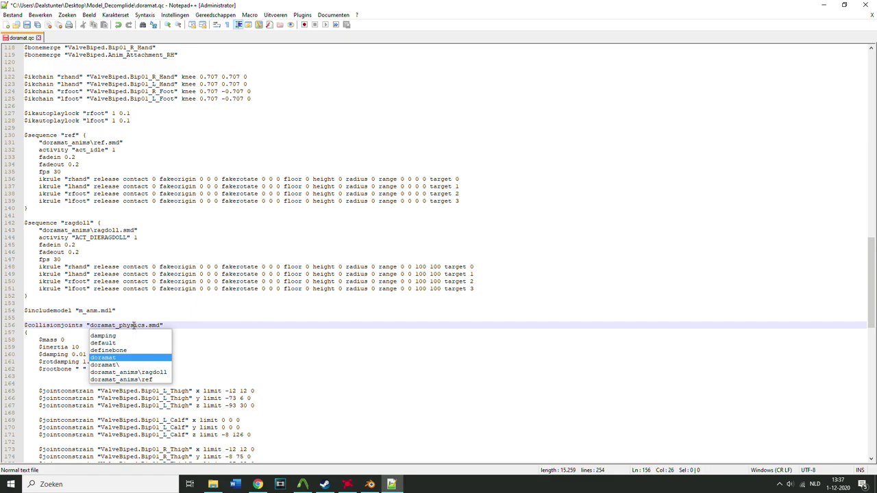
left_click(134, 324)
Check the rest of doramat.qc for remaining references, save the file and close Notepad++
scroll(133, 325, "down", 2)
scroll(133, 325, "down", 20)
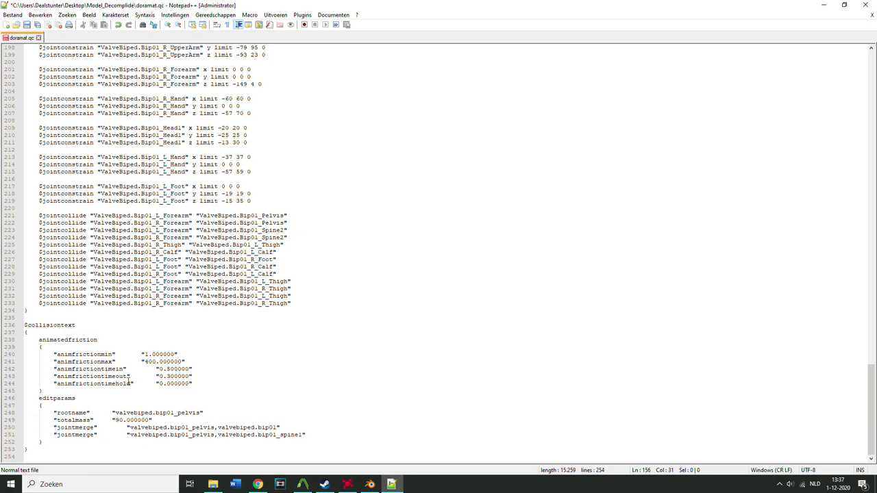
scroll(128, 387, "up", 20)
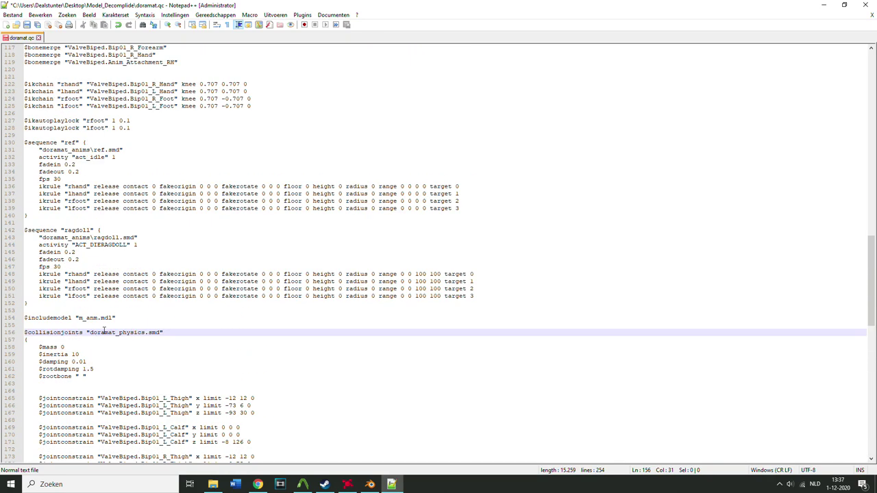
scroll(104, 331, "up", 5)
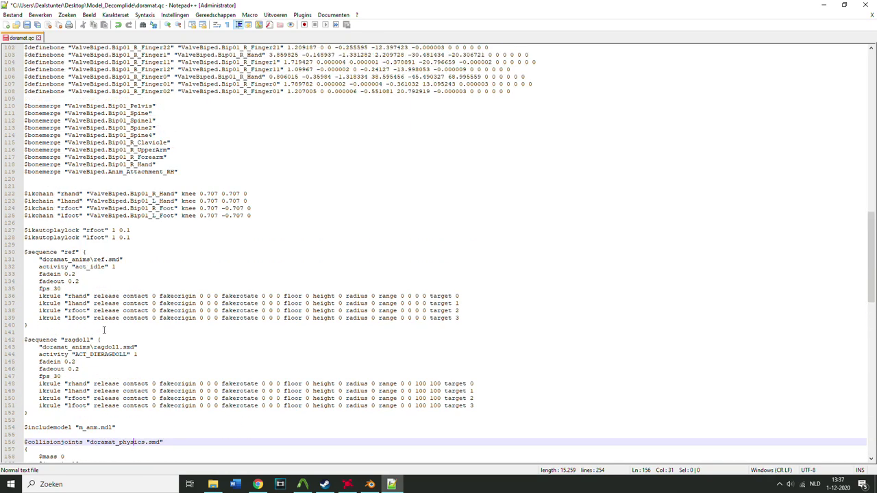
scroll(104, 331, "up", 20)
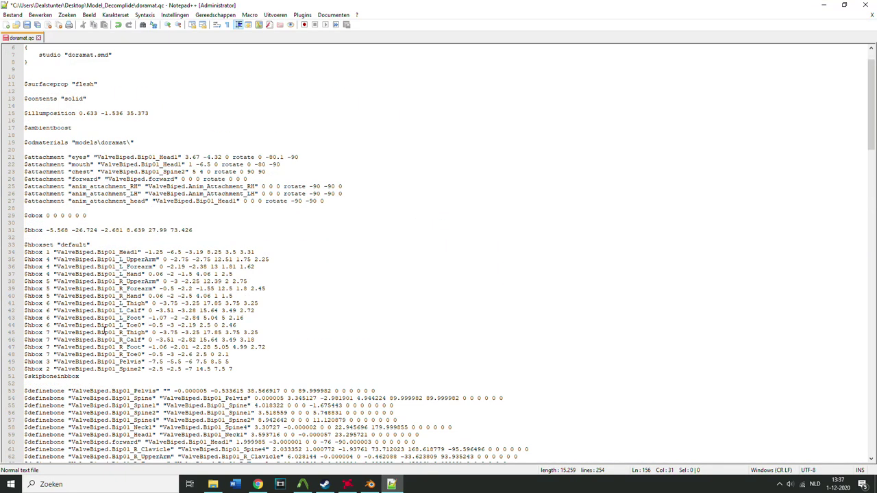
scroll(36, 215, "up", 2)
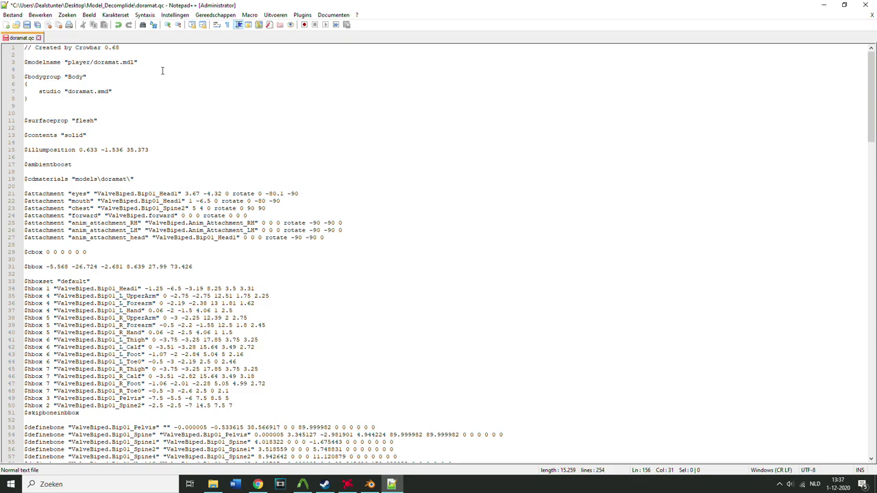
left_click(14, 15)
left_click(489, 140)
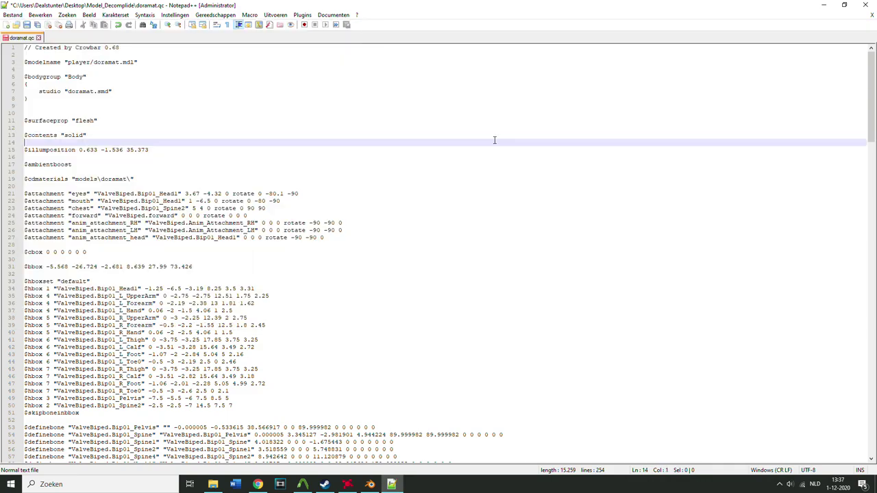
left_click(28, 24)
left_click(865, 5)
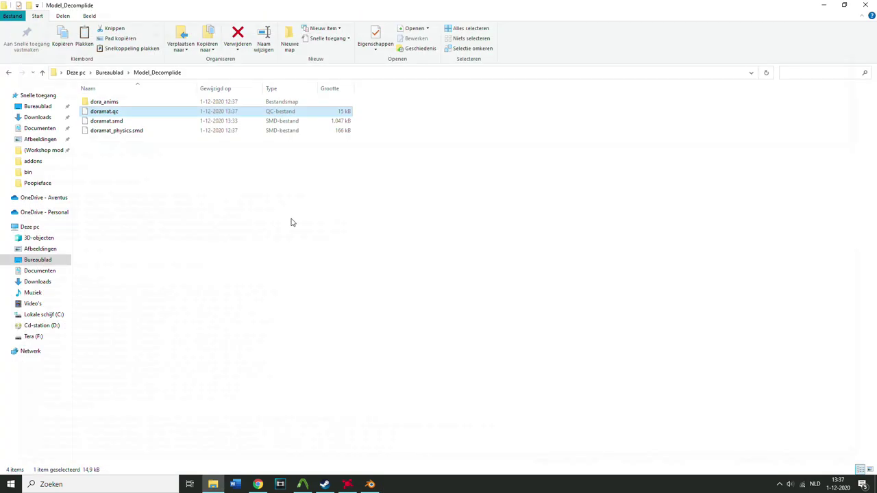
left_click_drag(128, 171, 261, 181)
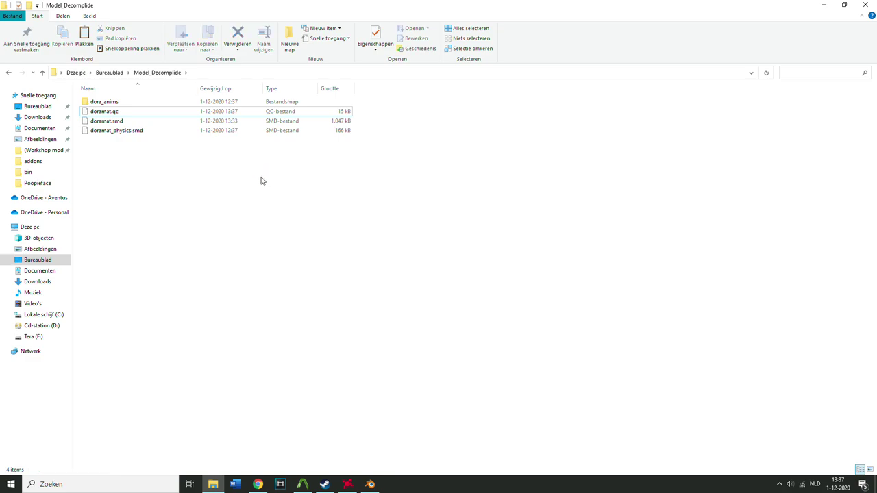
left_click(112, 112)
left_click(157, 175)
Switch to Crowbar, restore its window over the folder and show the compile settings with a file as QC input
left_click(302, 484)
left_click_drag(68, 4, 320, 178)
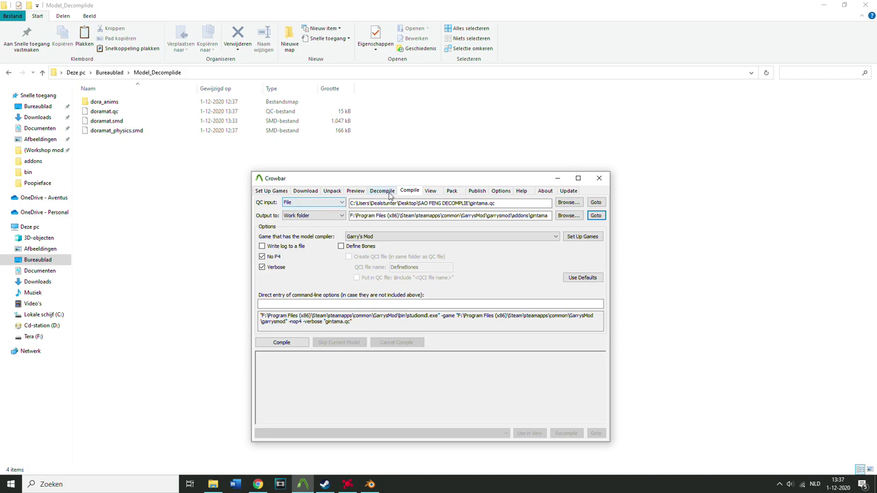
left_click(383, 191)
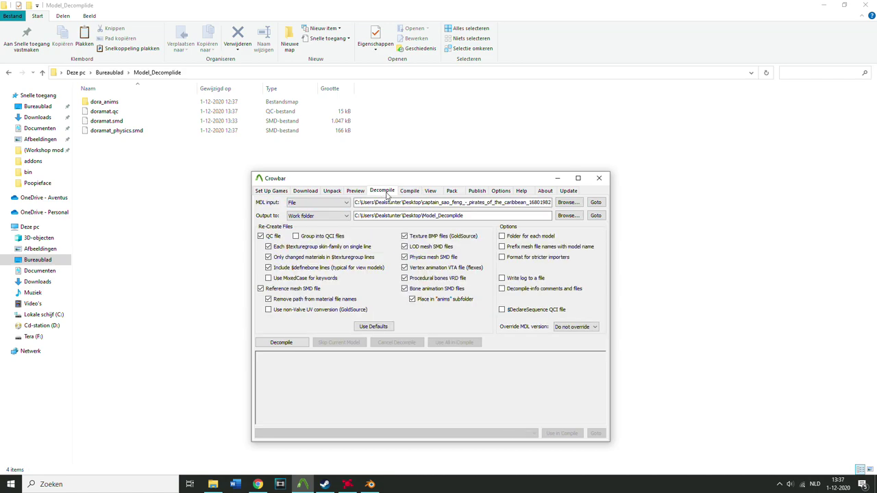
left_click(409, 191)
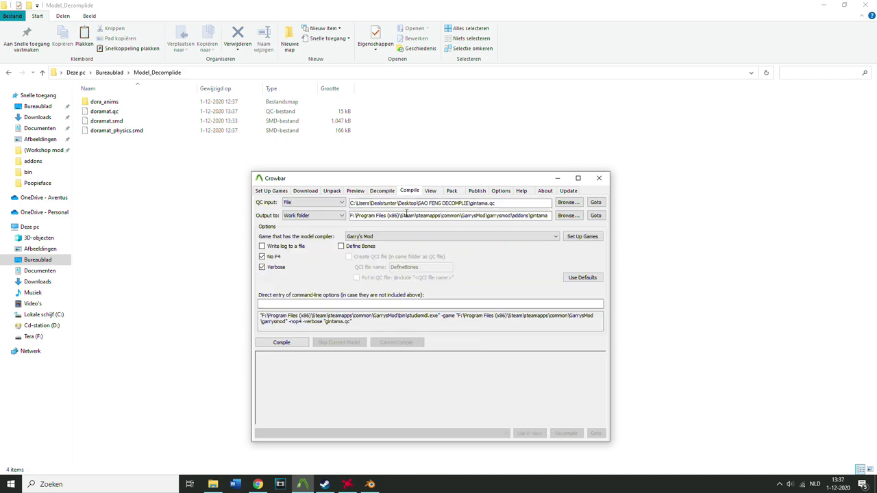
left_click(315, 204)
left_click(263, 207)
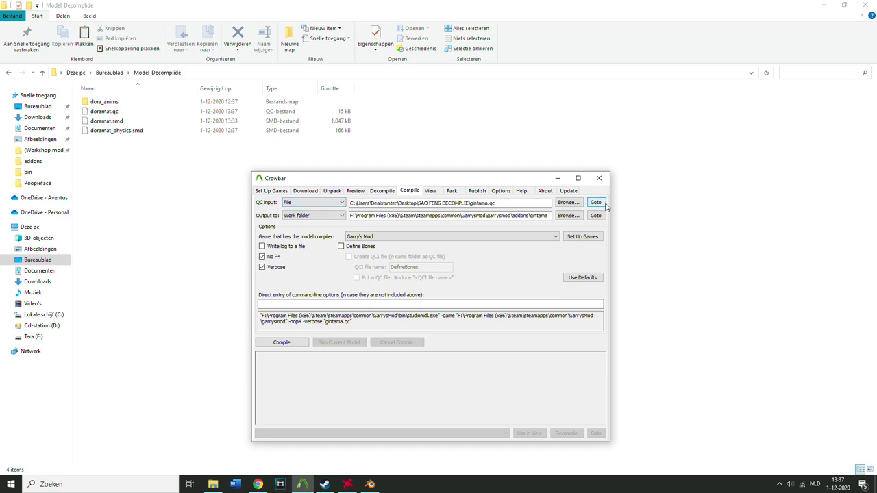
Browse for the QC file to compile and open the Model_Decomplide folder on the desktop
left_click(569, 203)
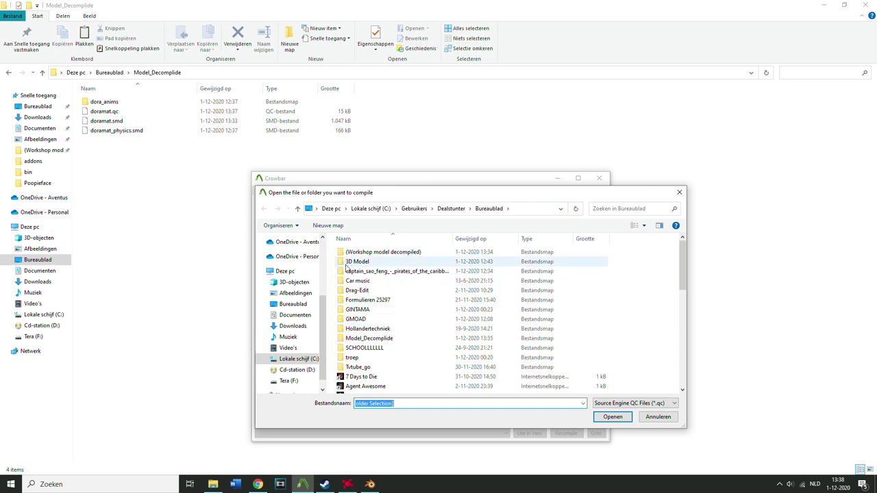
left_click(291, 328)
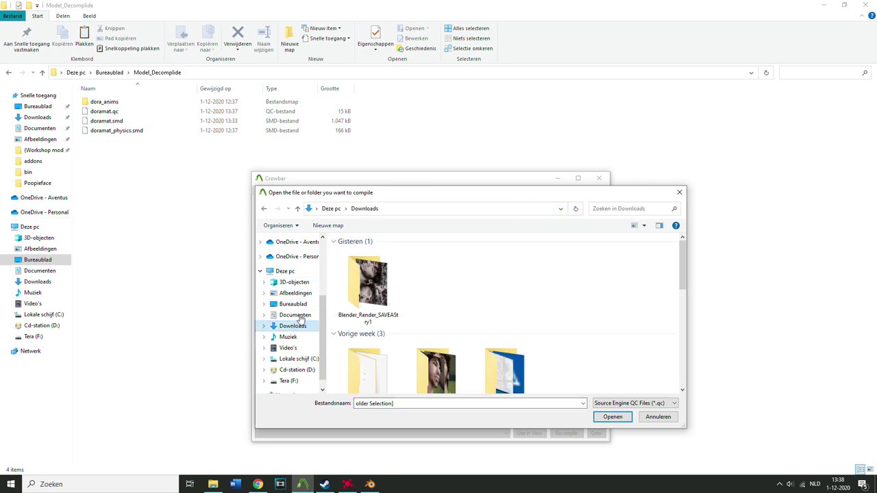
left_click(292, 306)
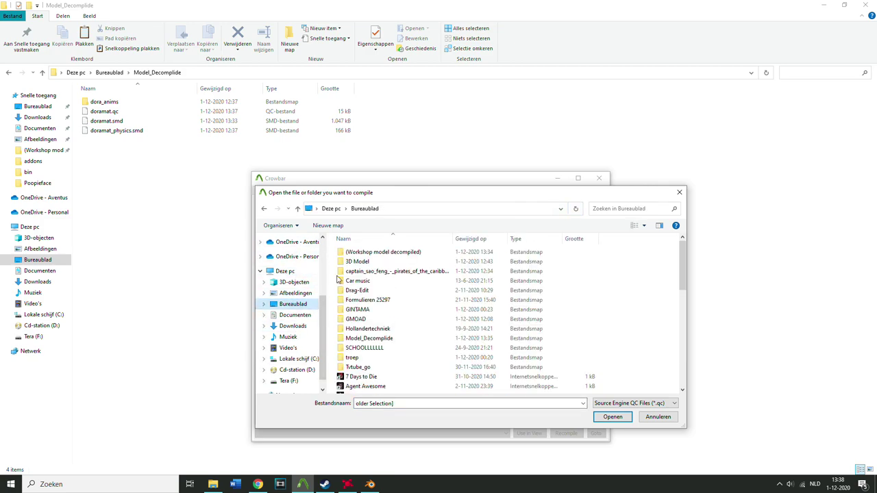
double_click(380, 272)
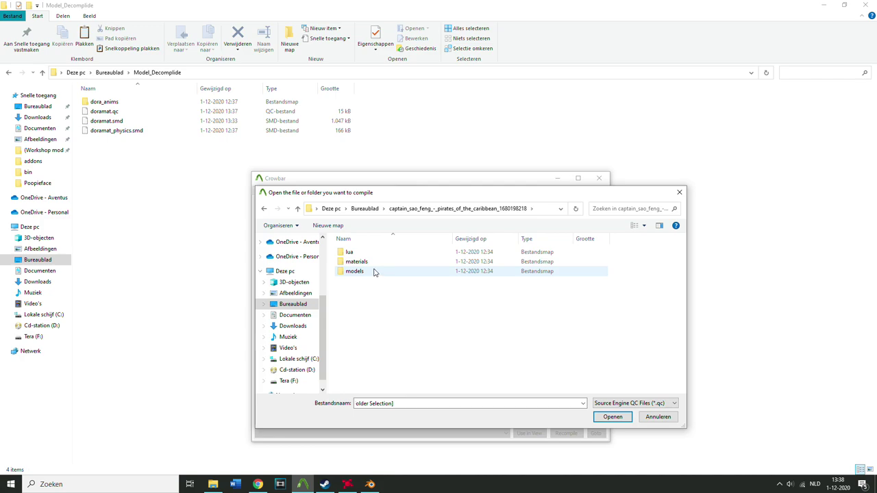
left_click(364, 209)
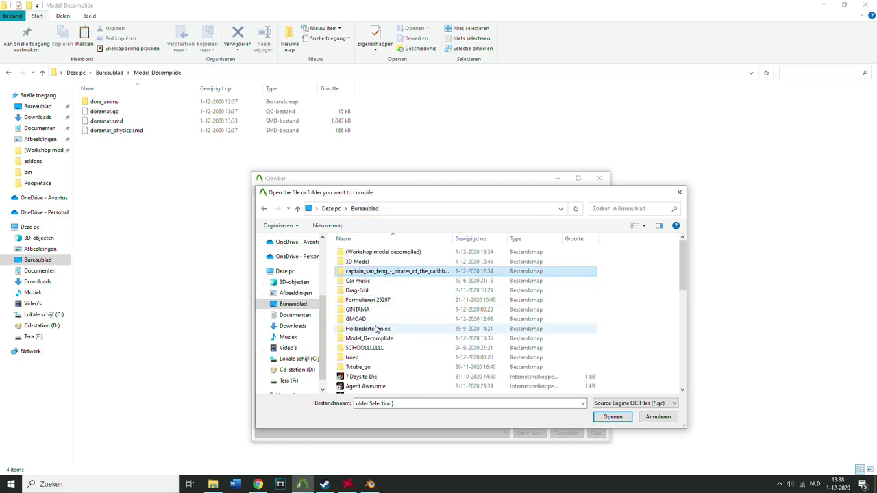
double_click(368, 337)
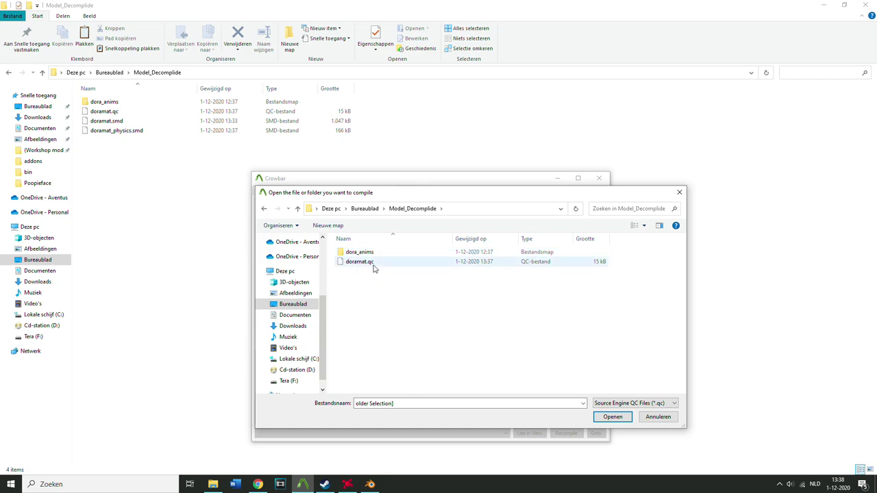
Load doramat.qc from Model_Decomplide as the QC input and set the input type to Folder and subfolders for Garry's Mod
left_click(373, 265)
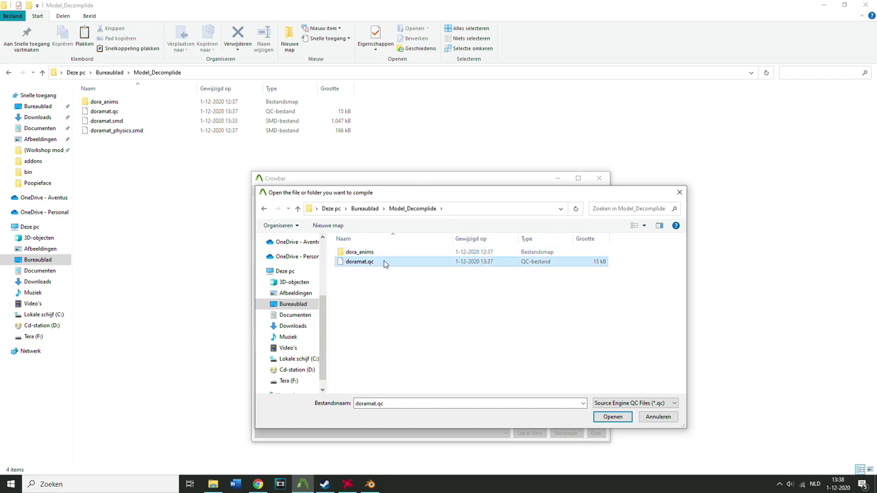
left_click(613, 417)
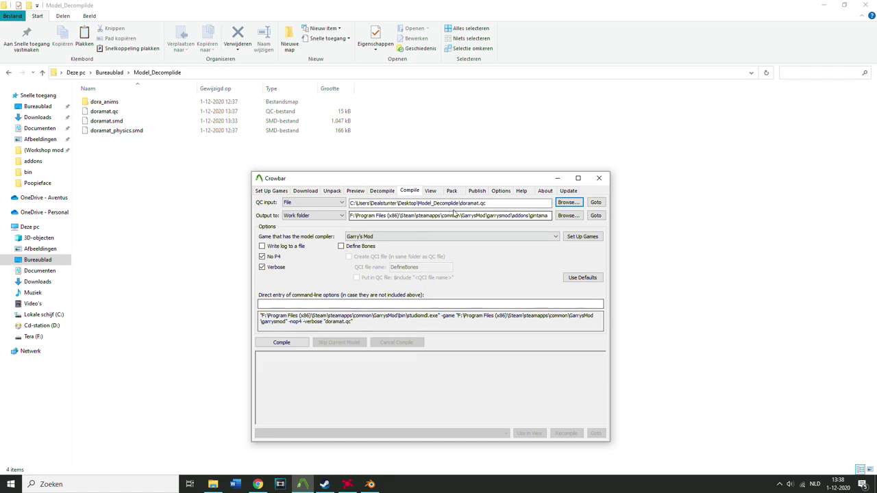
left_click(312, 203)
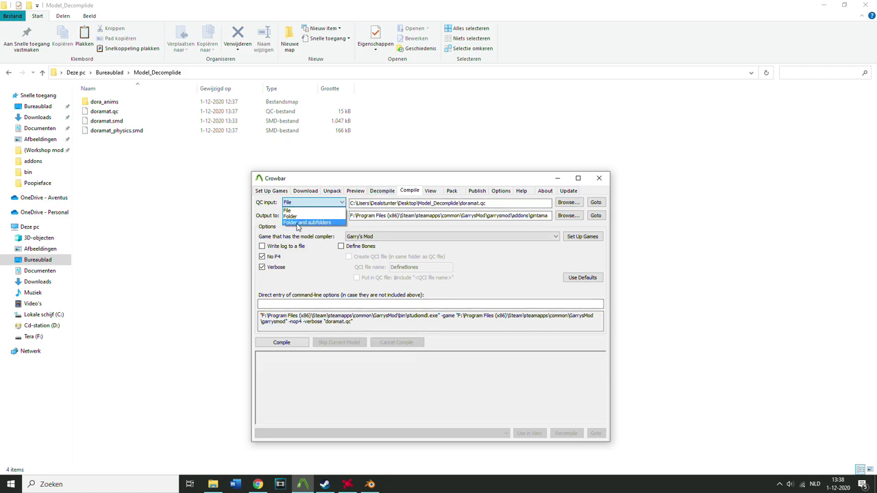
left_click(298, 223)
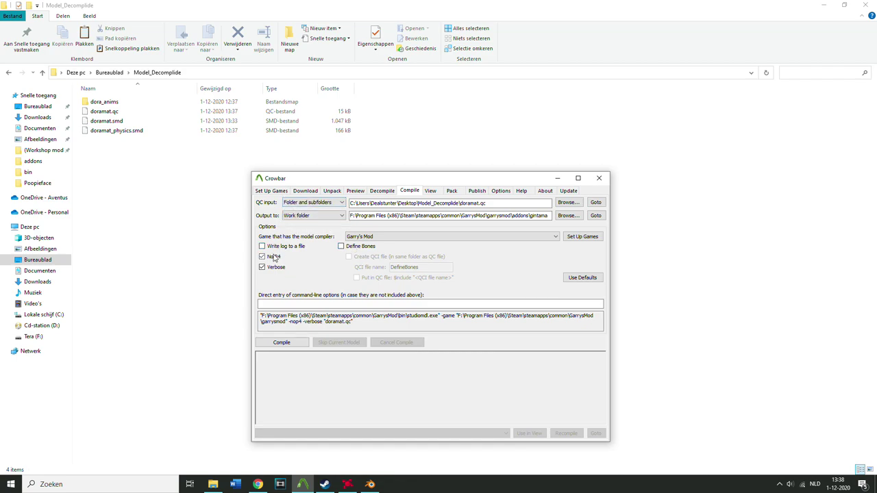
left_click(394, 238)
left_click(394, 245)
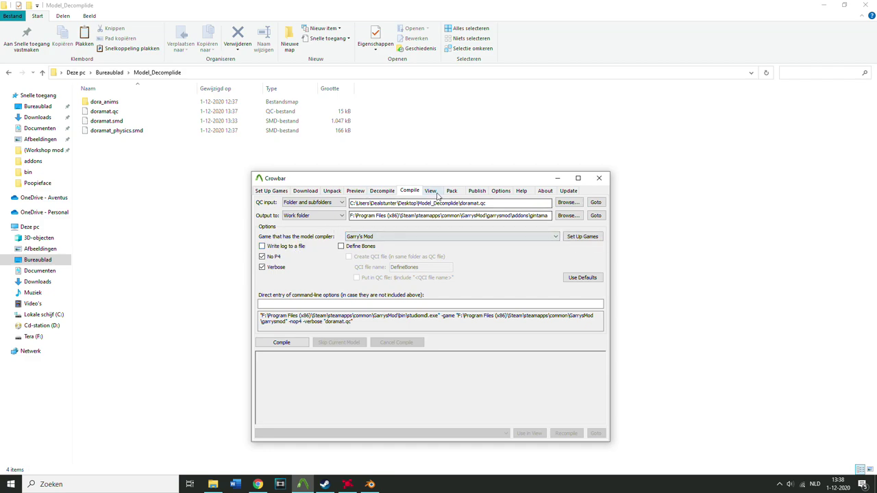
Set the compile output folder to the desktop, with Work folder as the output type
left_click(572, 216)
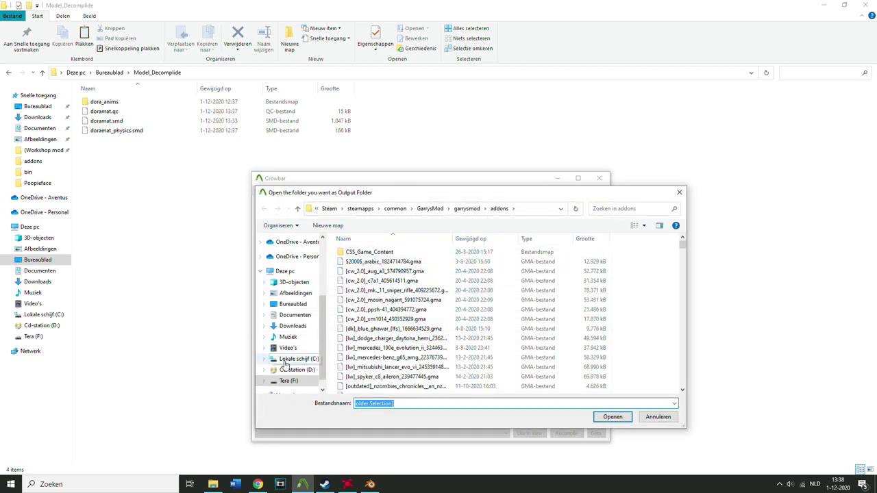
left_click(293, 305)
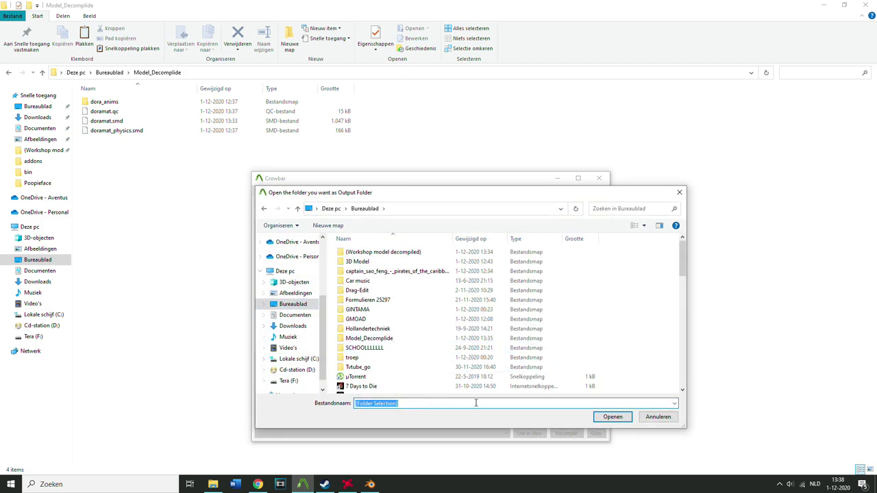
left_click(613, 417)
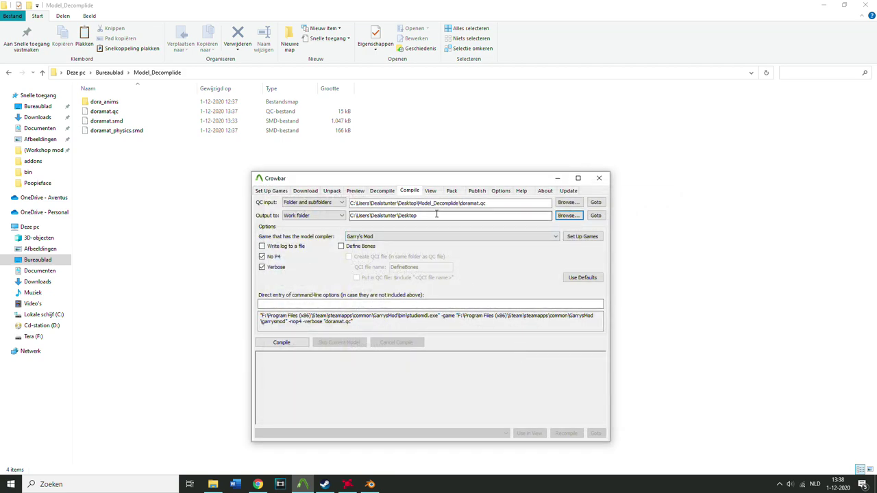
left_click(329, 216)
left_click(322, 229)
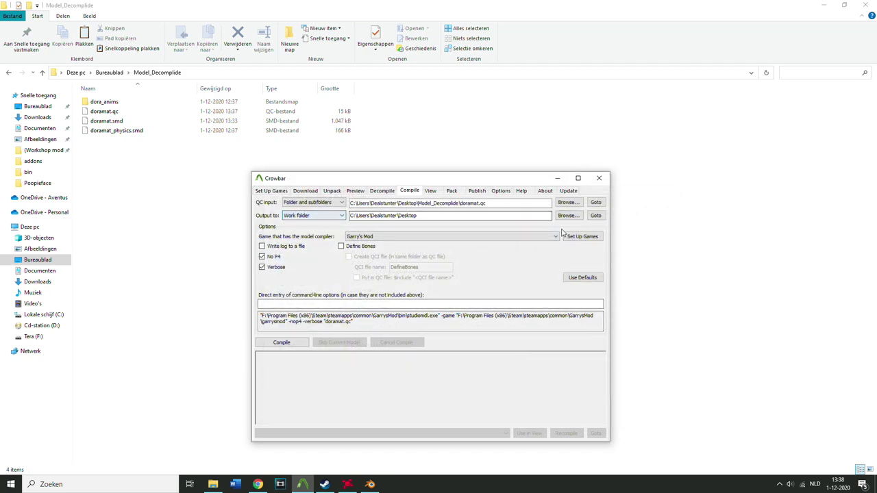
Create a folder named doramat_compiled on the desktop and choose it as the compile output folder
left_click(568, 216)
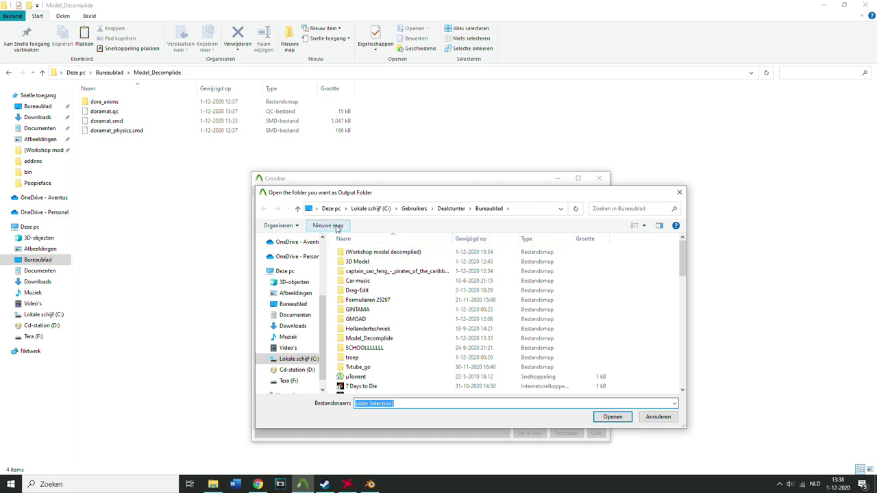
left_click(420, 274)
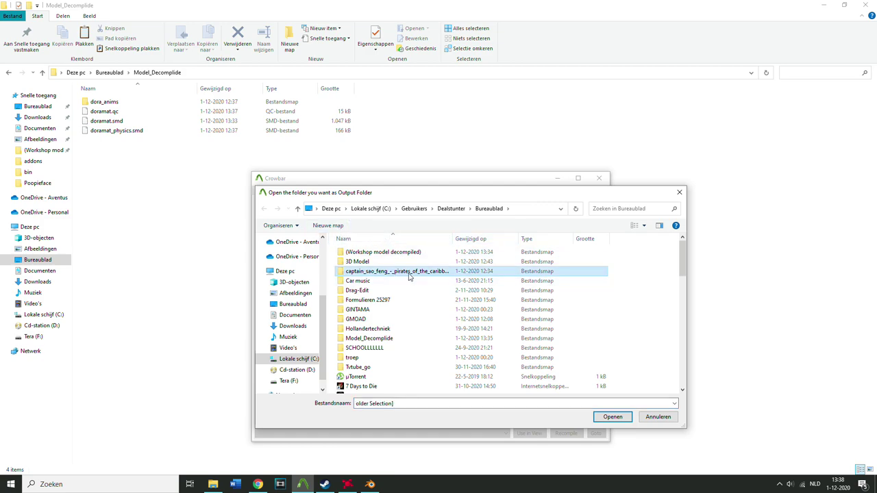
left_click(410, 273)
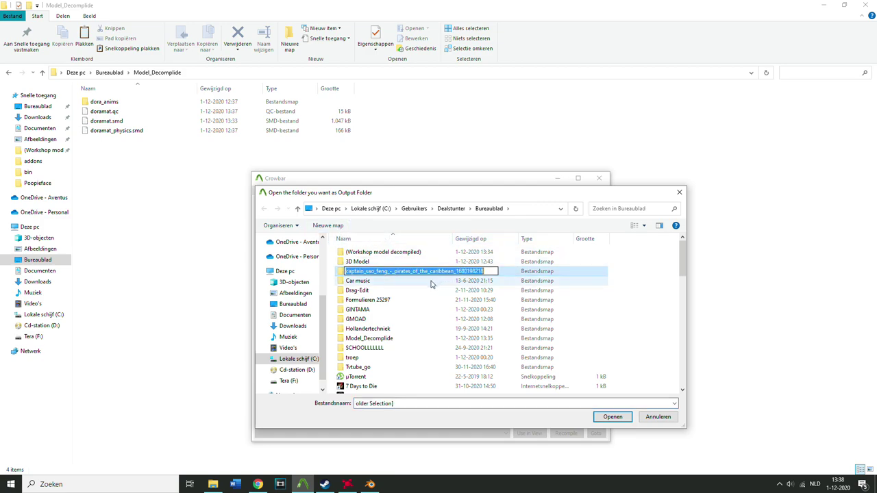
left_click(430, 281)
left_click(333, 227)
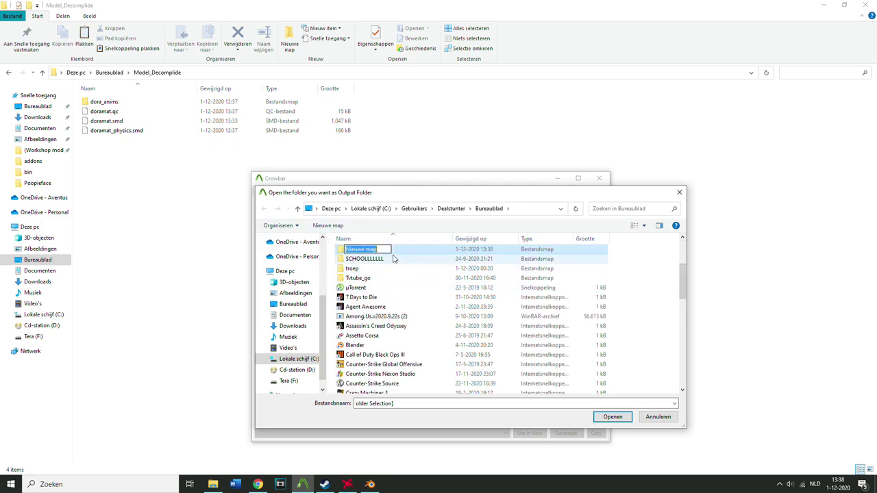
type("doramt")
type("_compiled")
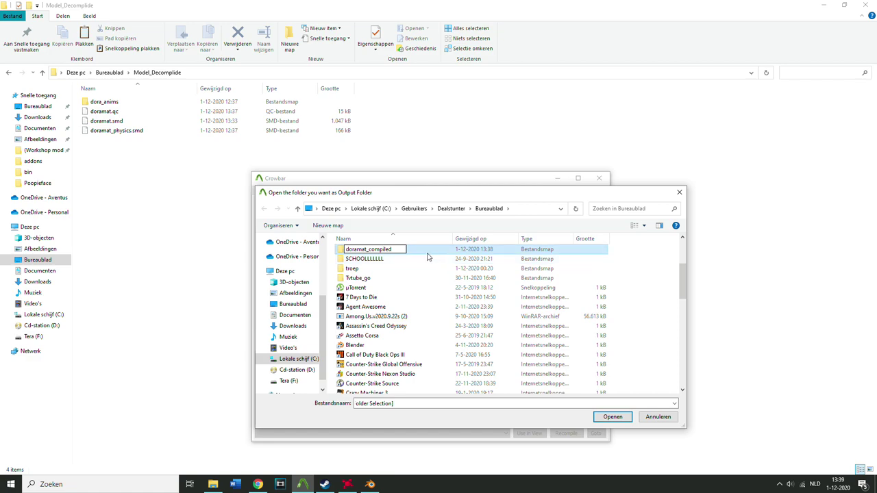
key("Return")
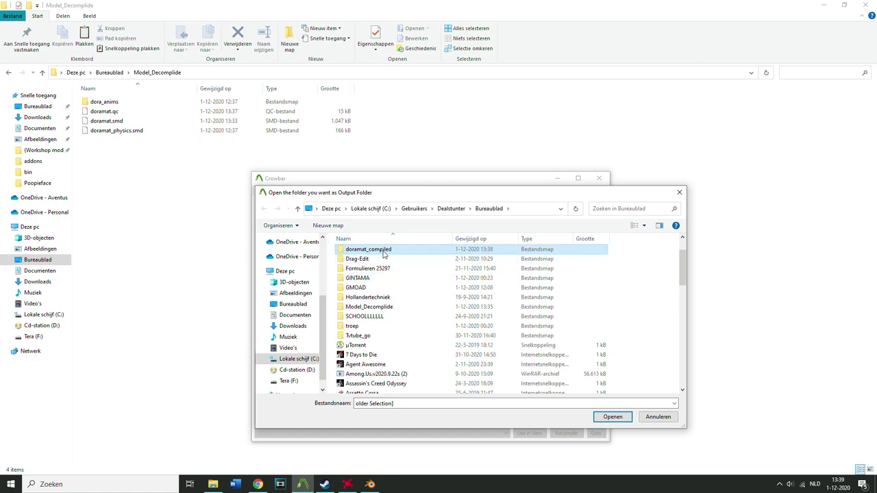
double_click(381, 251)
left_click(614, 416)
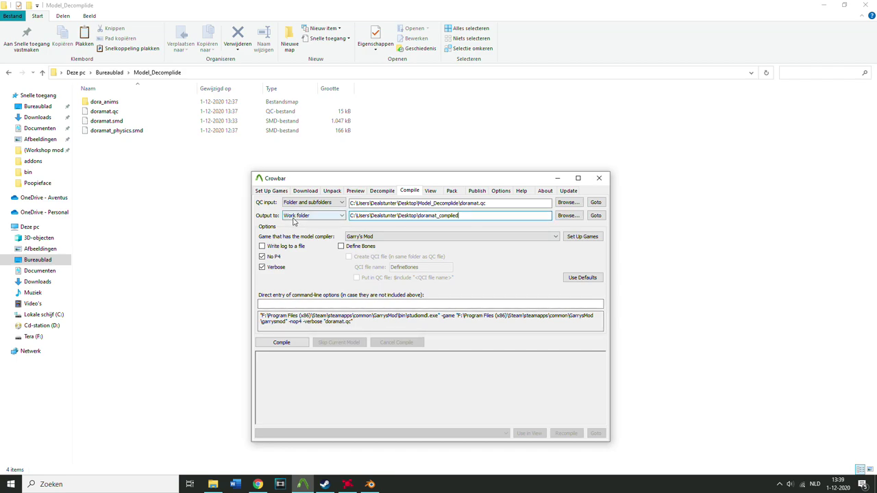
Try to compile the model and examine the error lines in the maximized window's compile log
left_click(281, 343)
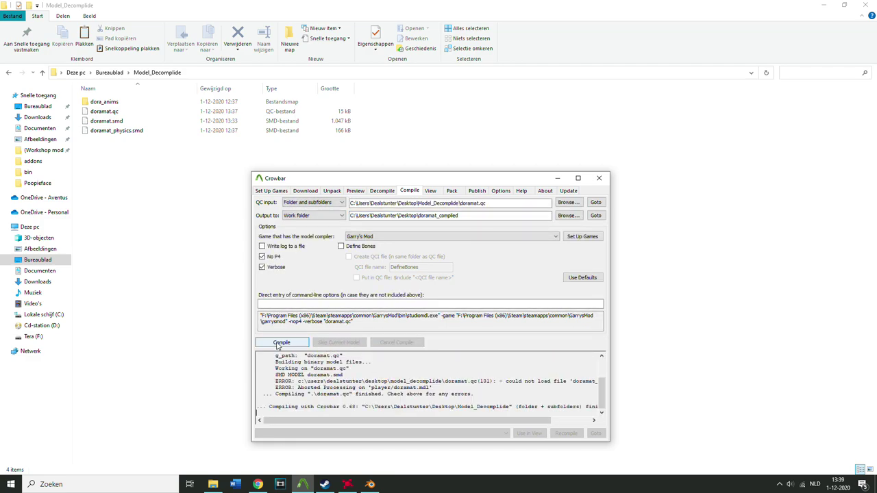
left_click_drag(518, 421, 559, 422)
left_click_drag(534, 407, 411, 428)
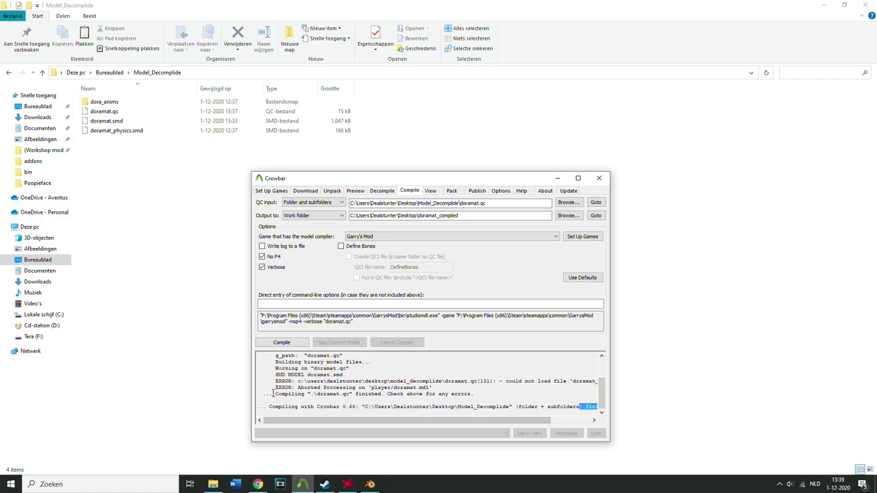
left_click_drag(287, 381, 379, 388)
left_click(577, 178)
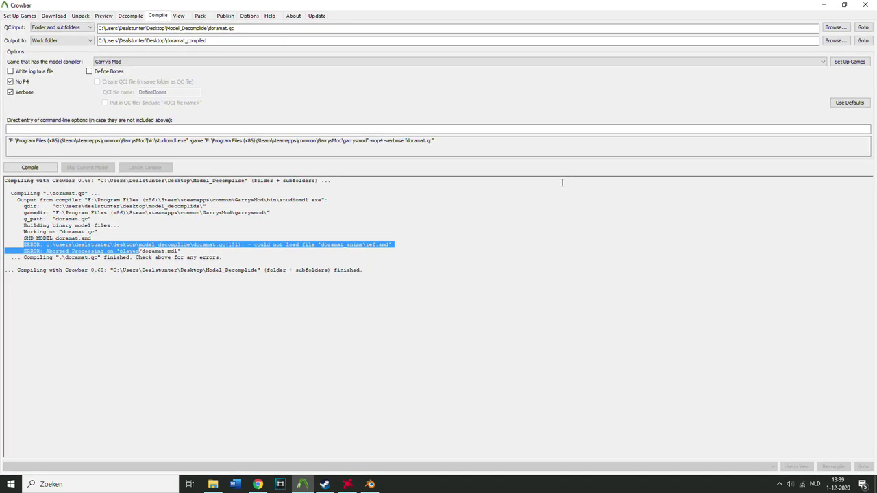
left_click(127, 234)
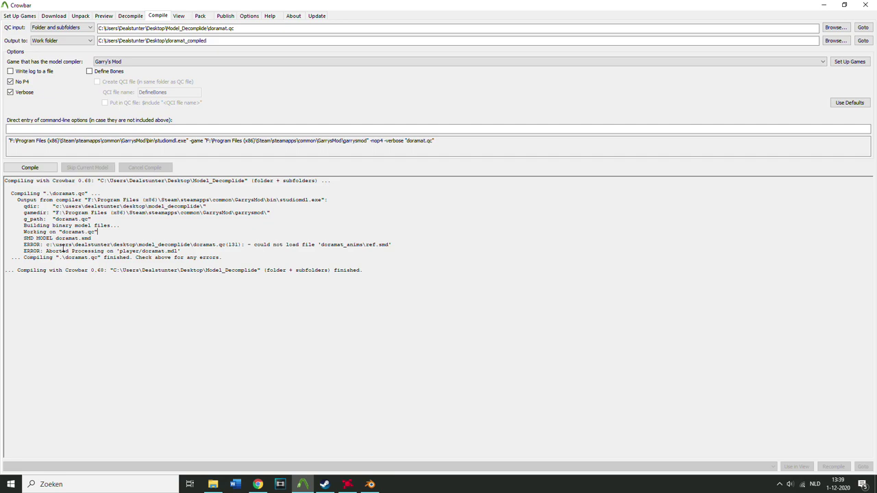
left_click_drag(71, 245, 375, 245)
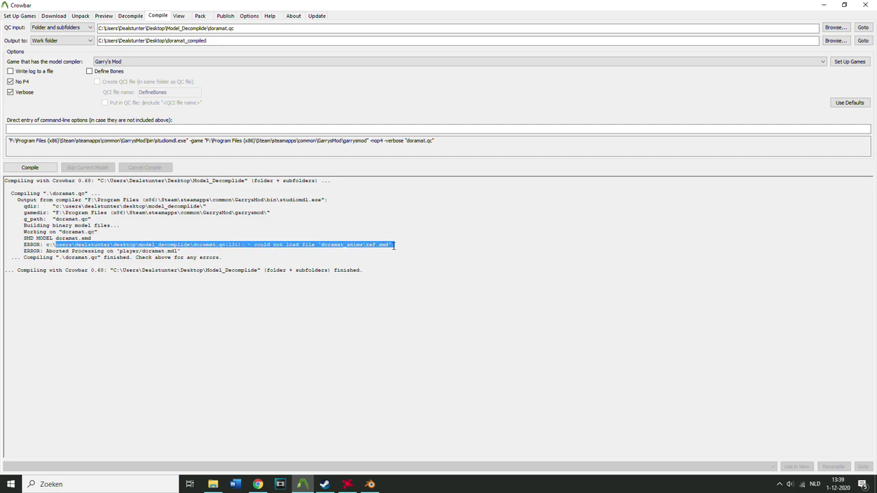
left_click(394, 245)
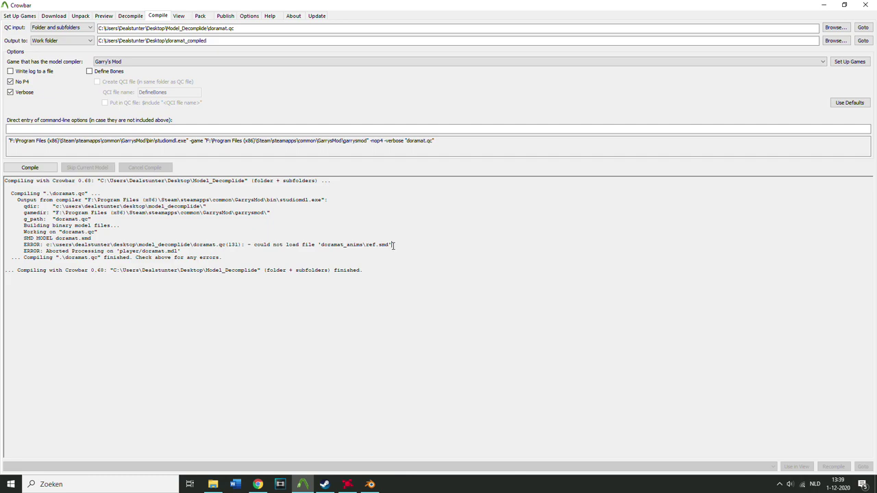
Switch to File Explorer and check the dora_anims folder inside Model_Decomplide
left_click(213, 484)
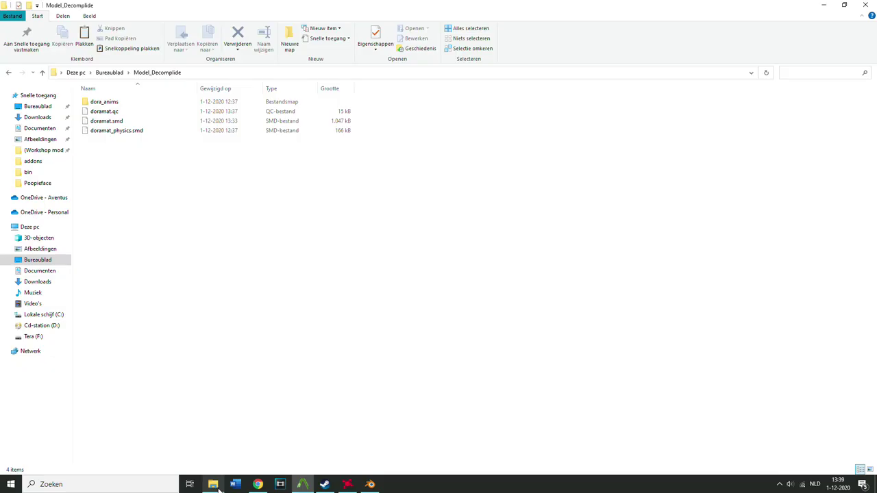
double_click(120, 104)
left_click_drag(445, 4, 64, 256)
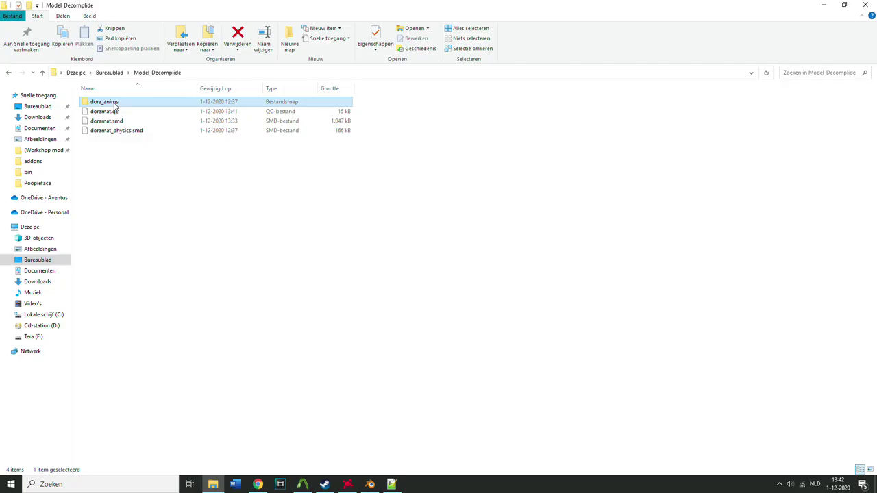
left_click(117, 103)
key("F2")
type("doramat_anims")
key("ctrl+z")
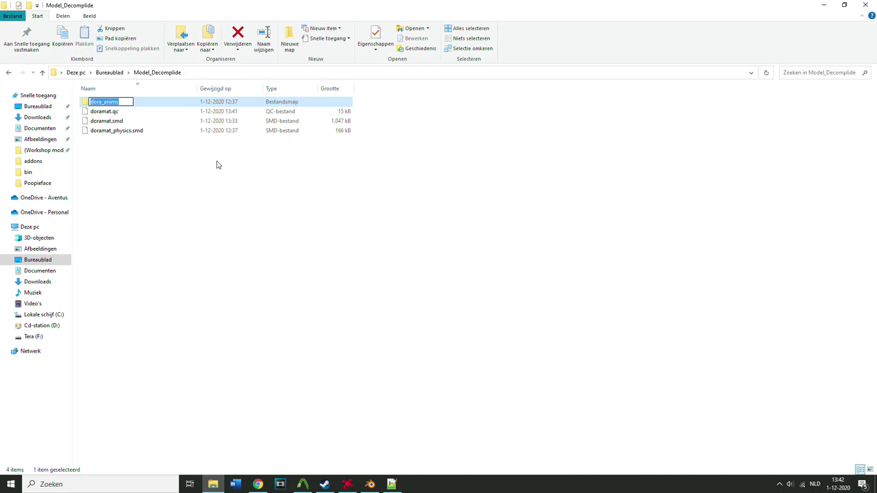
left_click(217, 164)
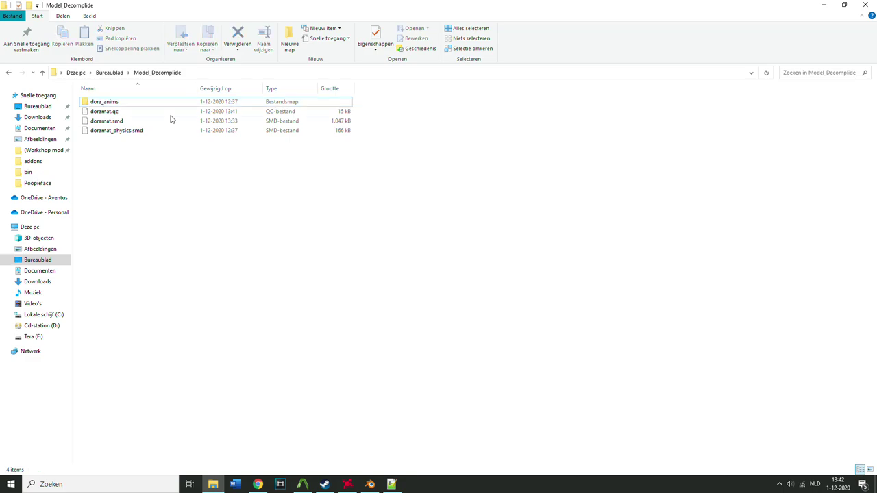
double_click(102, 102)
left_click(168, 73)
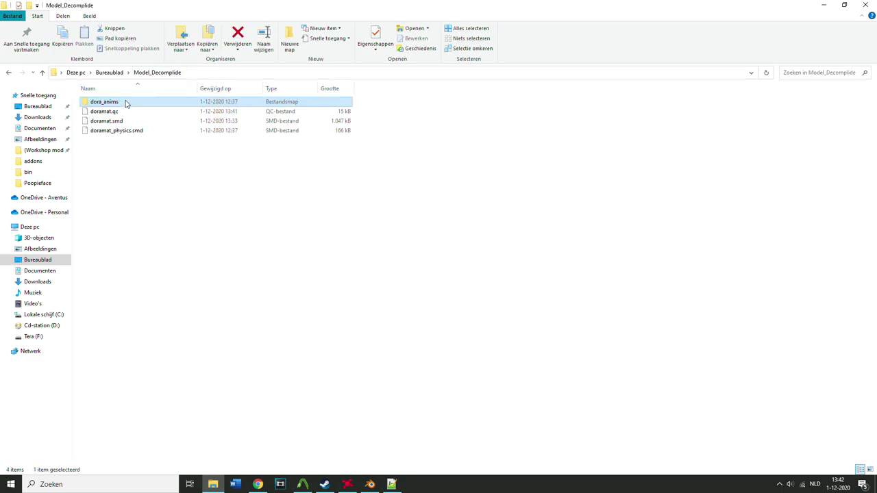
Rename the dora_anims folder in Model_Decomplide to doramat_anims
left_click(108, 102)
left_click(111, 102)
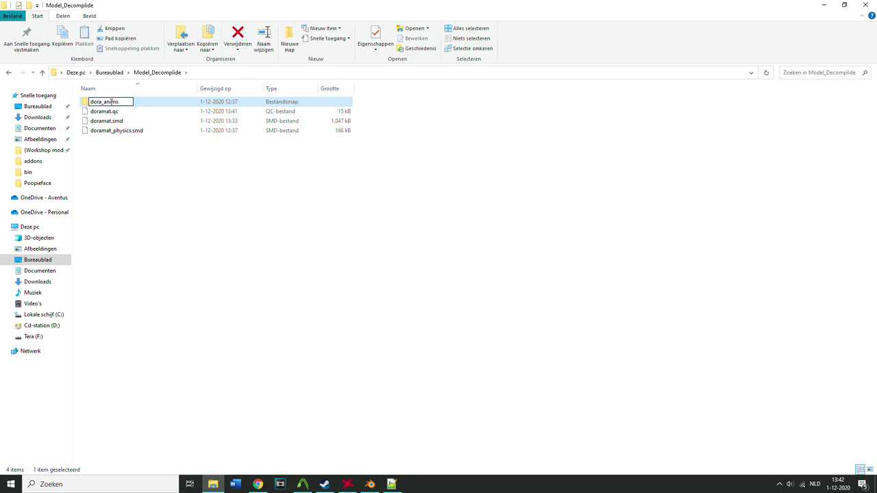
type("mat")
key("Return")
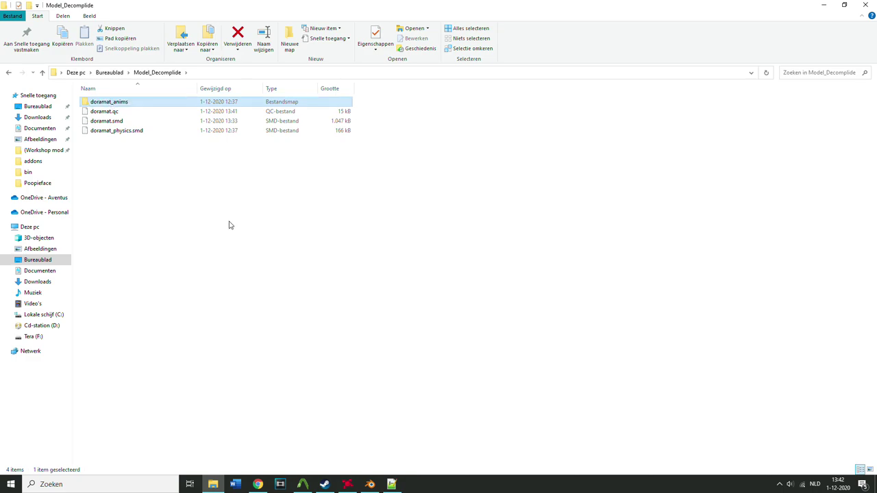
left_click(266, 244)
Switch back to Crowbar, compile the model again and check the end of the compile log
left_click(370, 484)
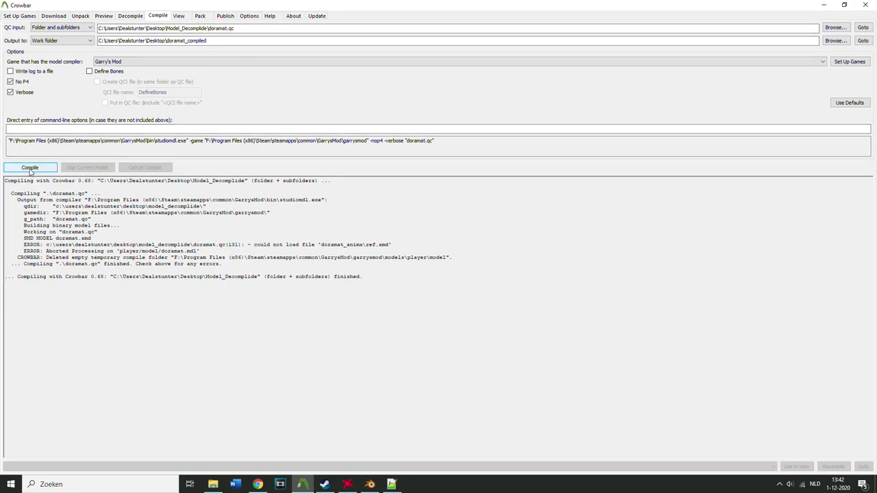
left_click(21, 168)
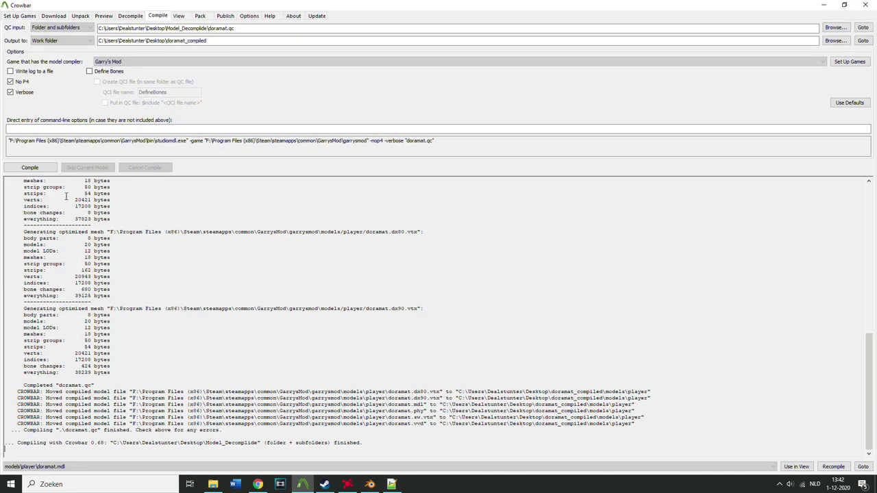
left_click_drag(8, 442, 212, 452)
left_click(421, 429)
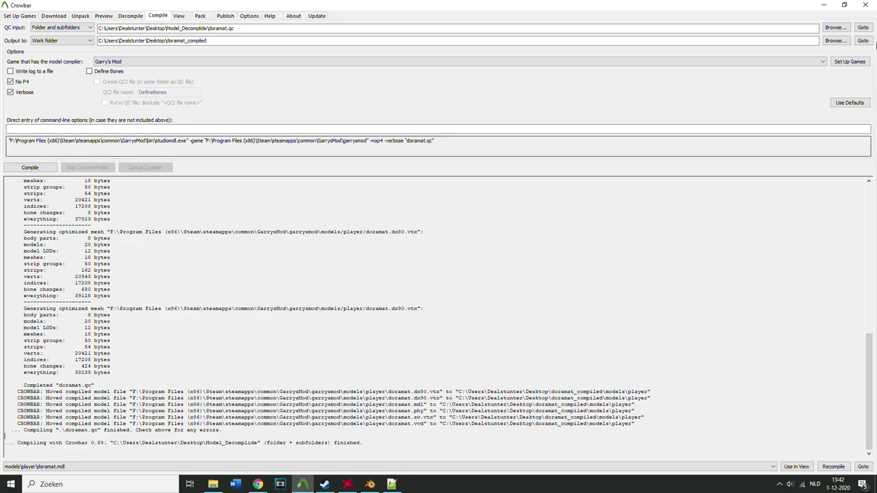
Close Crowbar and open the models\player folder inside doramat_compiled on the desktop in File Explorer
left_click(865, 5)
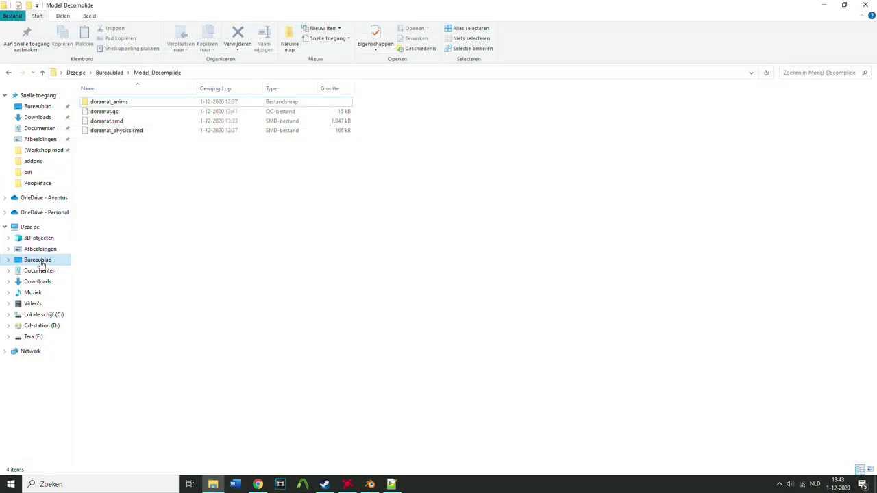
left_click(108, 73)
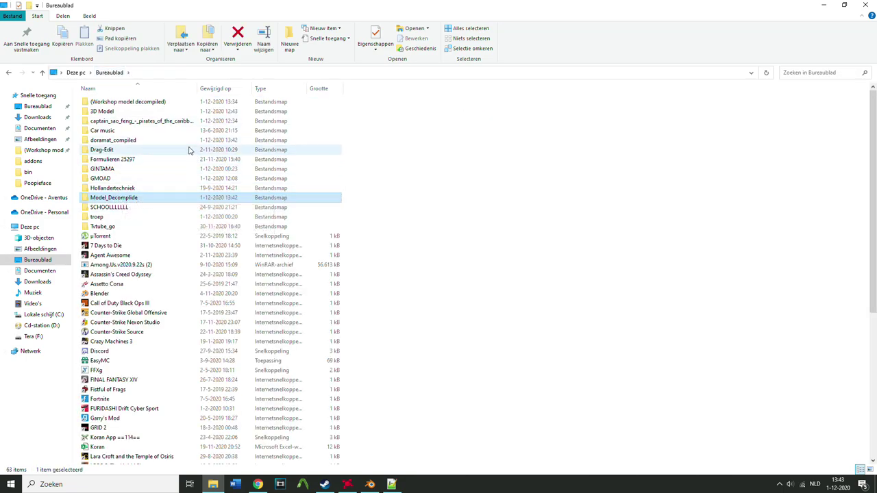
left_click(114, 141)
double_click(114, 141)
double_click(120, 106)
double_click(123, 100)
left_click_drag(131, 218, 295, 182)
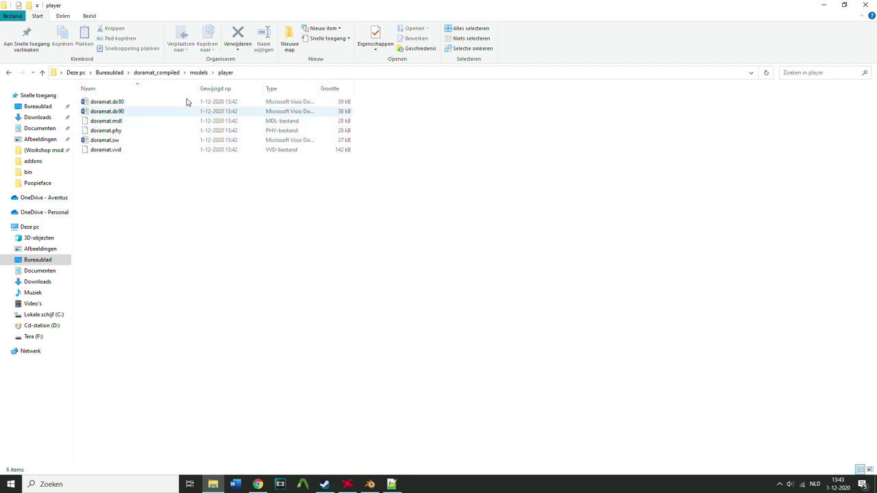
Return to the doramat_compiled folder and create a new folder named lua in it
left_click(156, 72)
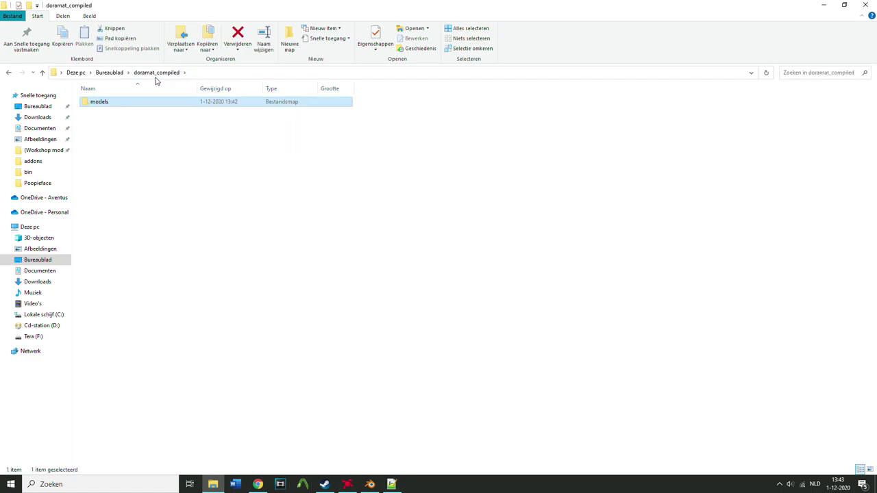
left_click(162, 148)
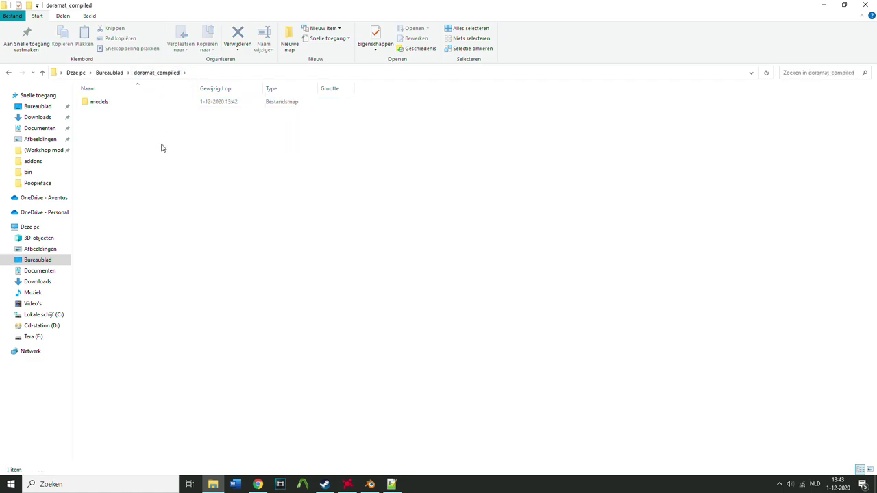
left_click(291, 45)
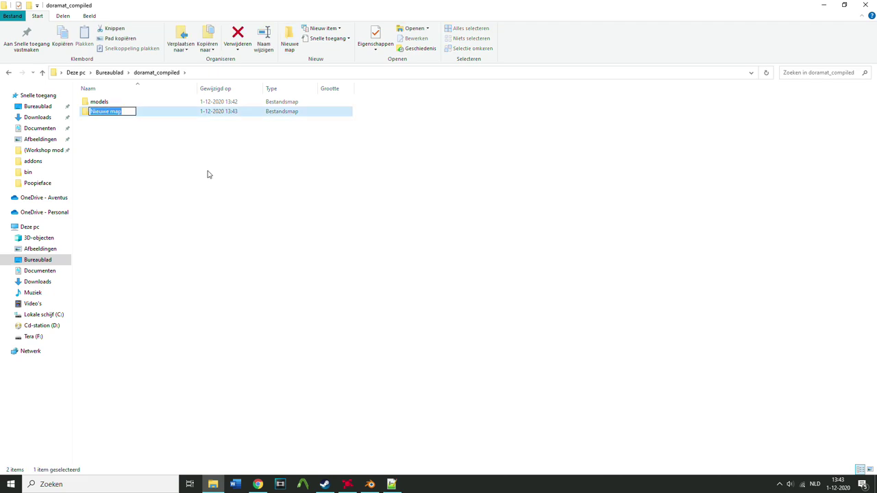
left_click(172, 134)
left_click(119, 114)
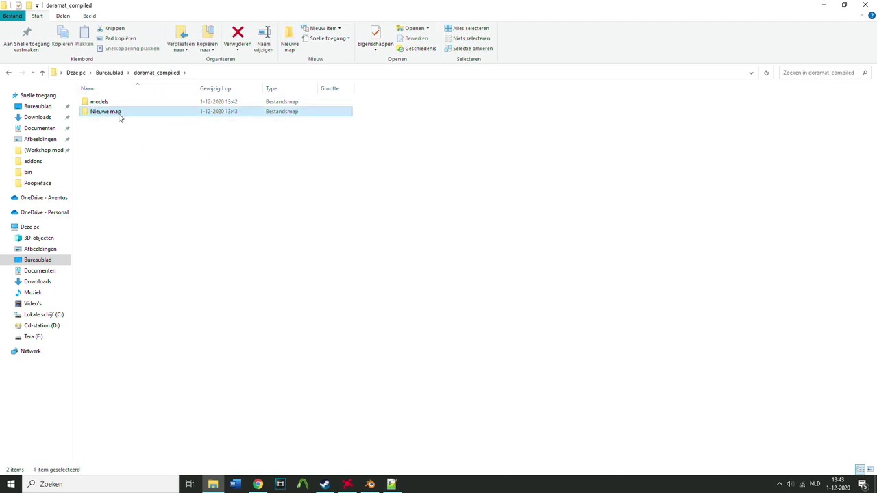
left_click(106, 113)
left_click(134, 119)
left_click(110, 114)
left_click(108, 113)
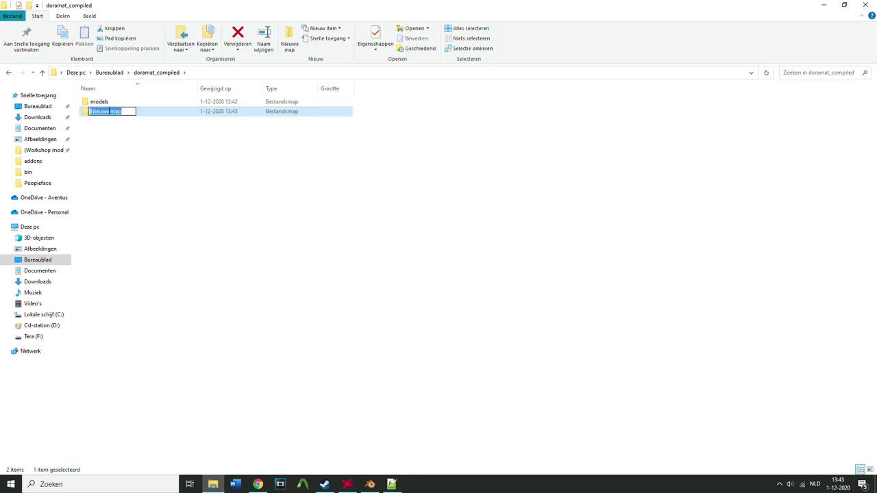
type("lu")
key("Return")
Create a new folder named autorun in doramat_compiled and move it into the lua folder
left_click(289, 43)
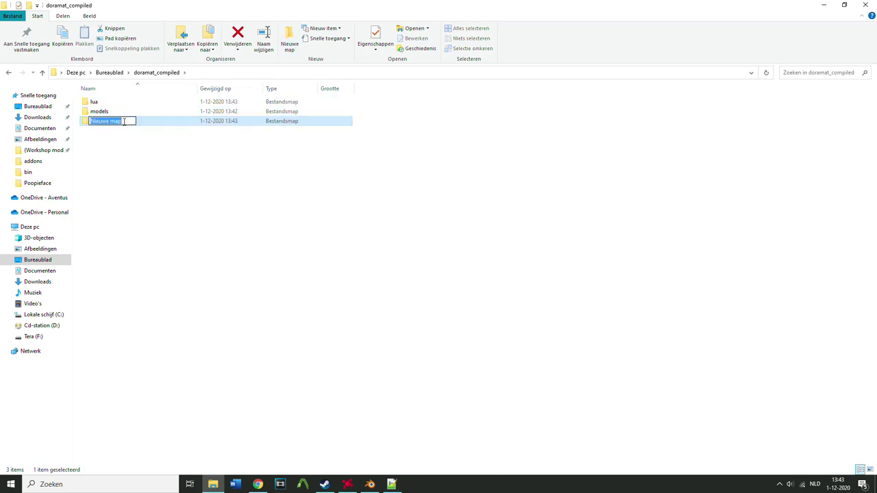
type("autorun")
key("Return")
mouse_move(114, 124)
left_mouse_down()
mouse_move(96, 104)
mouse_move(103, 112)
left_mouse_up()
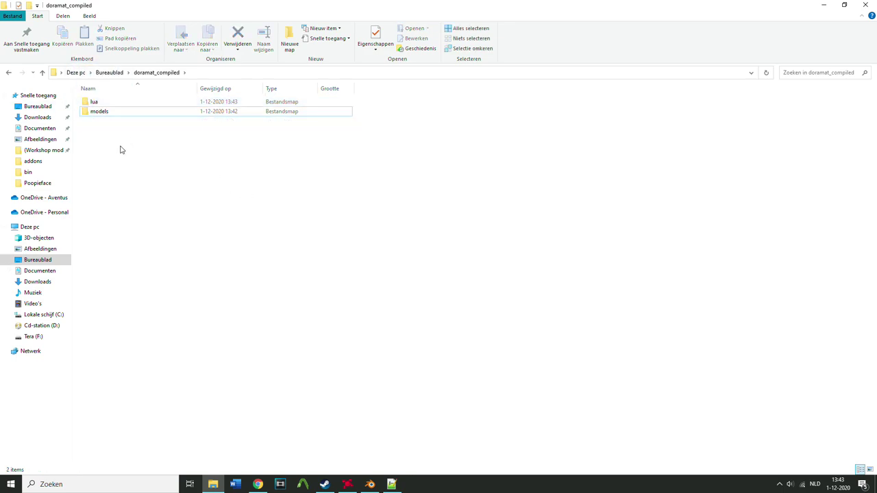
Create a new folder named materials in doramat_compiled
left_click(125, 112)
left_click(123, 112)
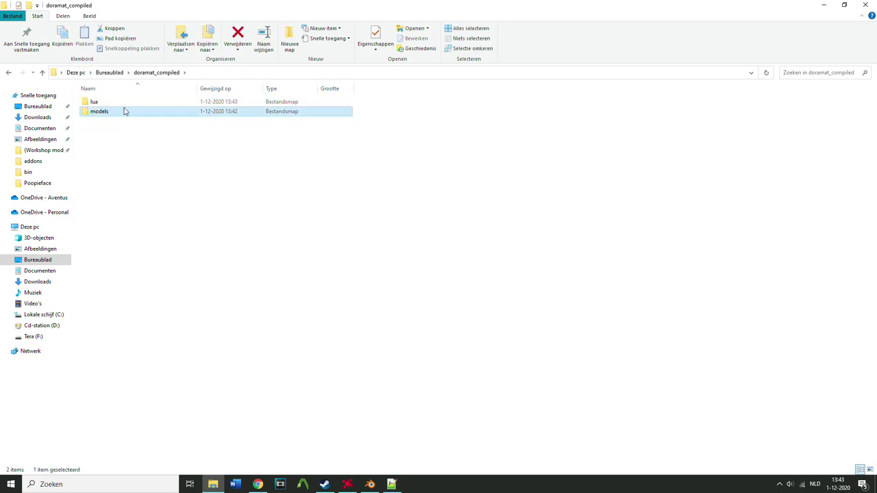
left_click(225, 123)
left_click(288, 39)
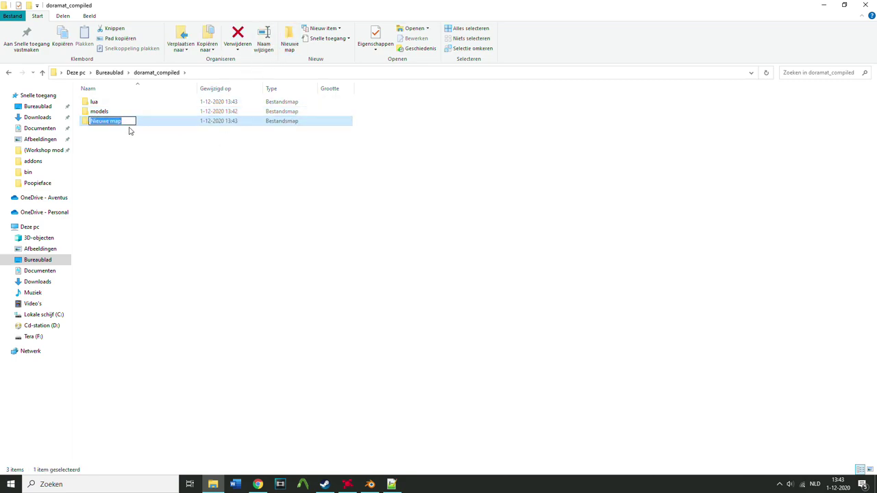
type("materials")
key("Return")
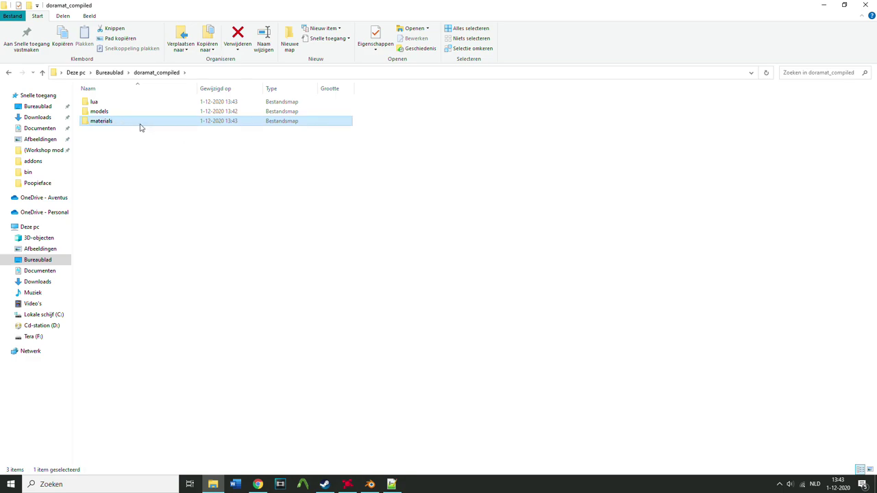
Open the materials folder, check the $cdmaterials path in doramat.qc in Notepad++, and close Notepad++
double_click(169, 119)
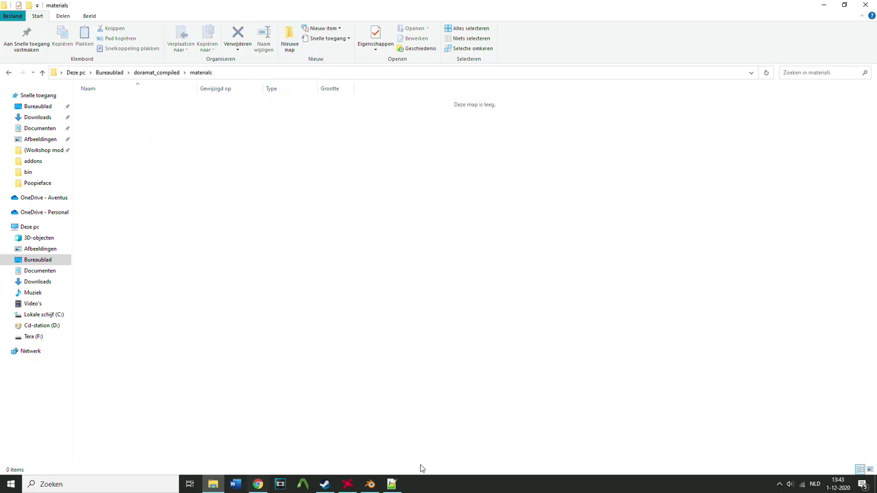
left_click(391, 485)
scroll(107, 233, "up", 1)
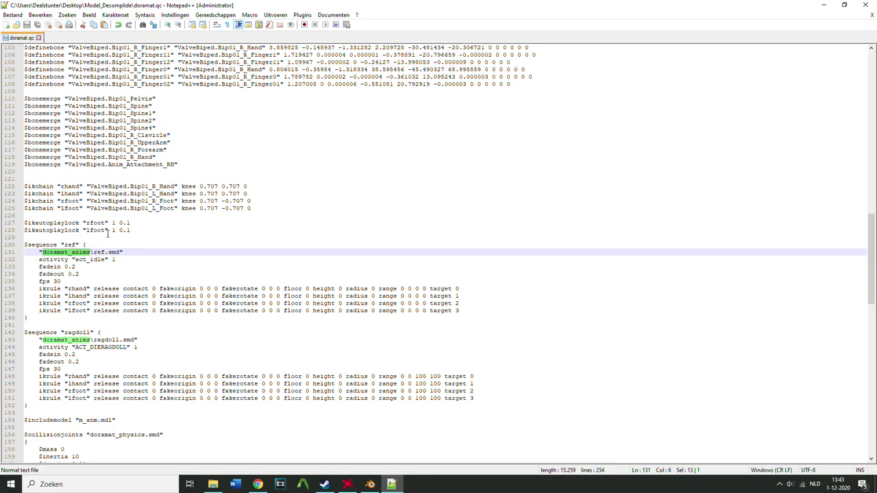
scroll(107, 233, "up", 20)
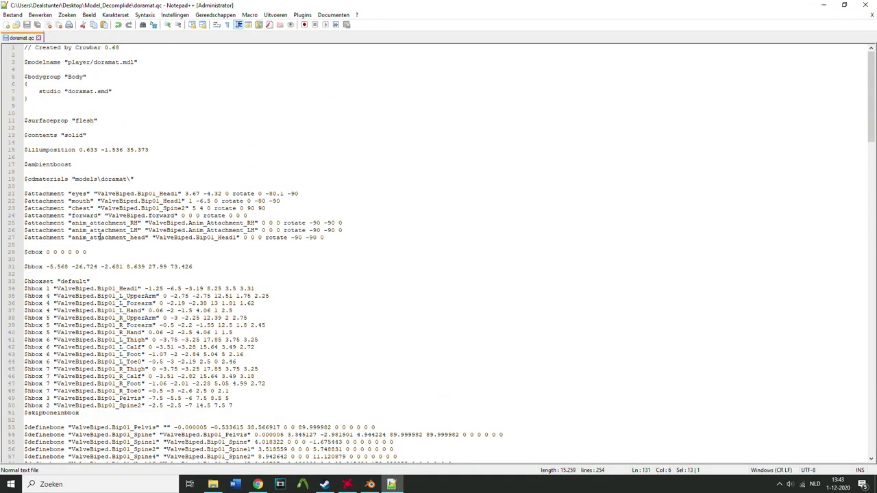
left_click_drag(57, 179, 123, 179)
left_click(124, 186)
left_click(865, 5)
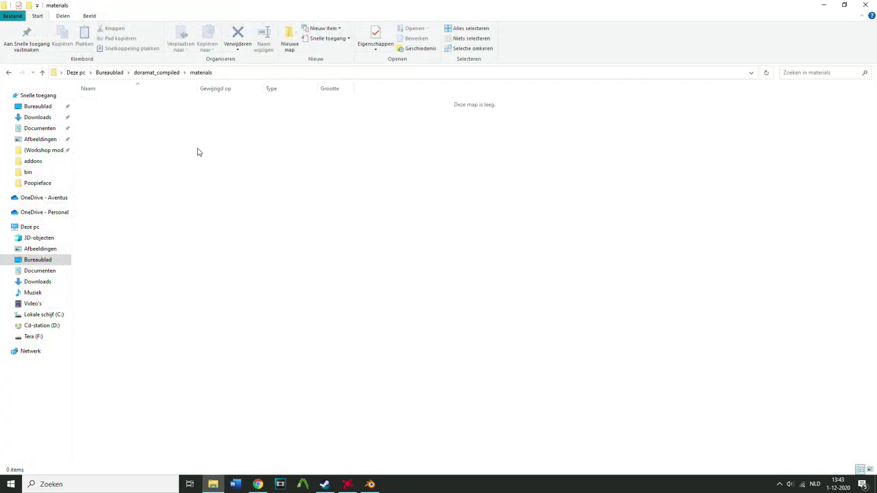
Create a new folder named models inside the materials folder and open it
left_click(289, 37)
type("models")
key("Return")
double_click(105, 103)
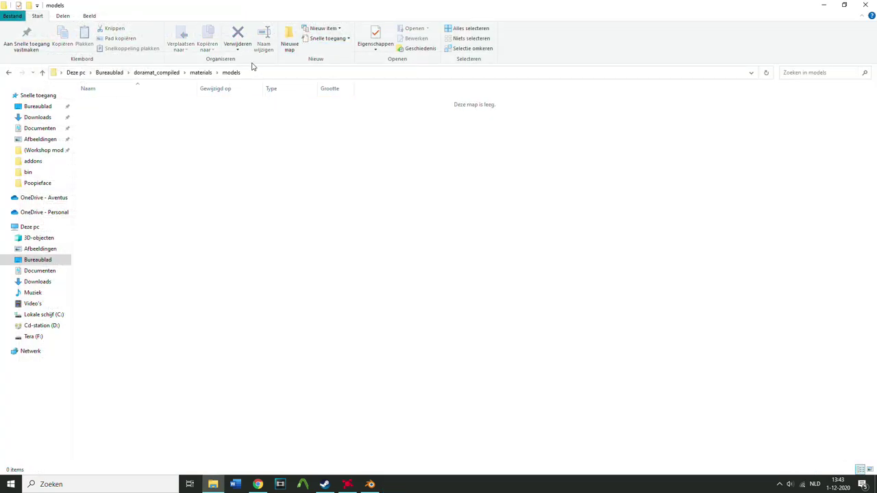
Create a new folder named doramat inside materials\models and open it
left_click(289, 38)
type("doram")
key("Return")
left_click(182, 112)
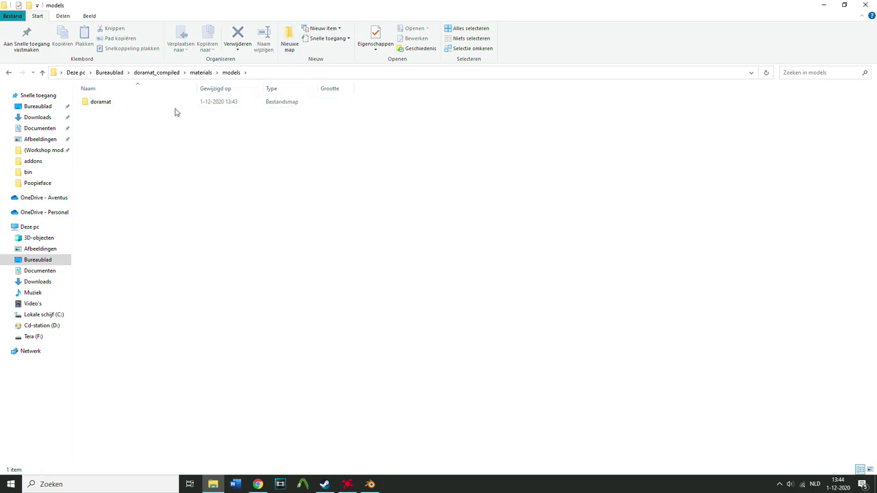
double_click(161, 104)
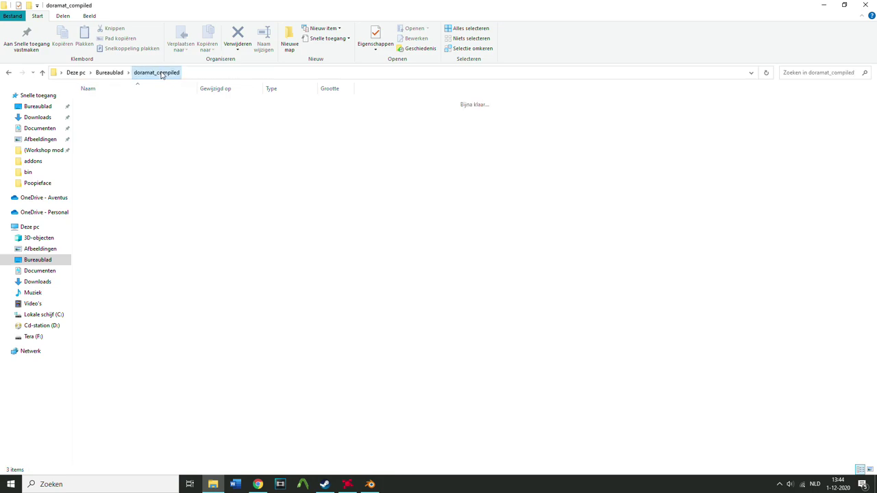
Go back to doramat_compiled and check the folder path by reopening materials\models\doramat
left_click(157, 72)
double_click(114, 113)
double_click(113, 106)
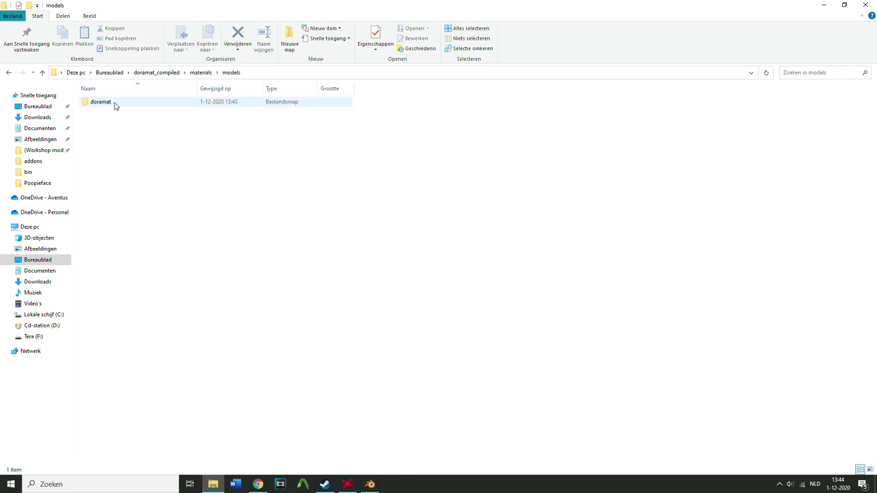
double_click(114, 105)
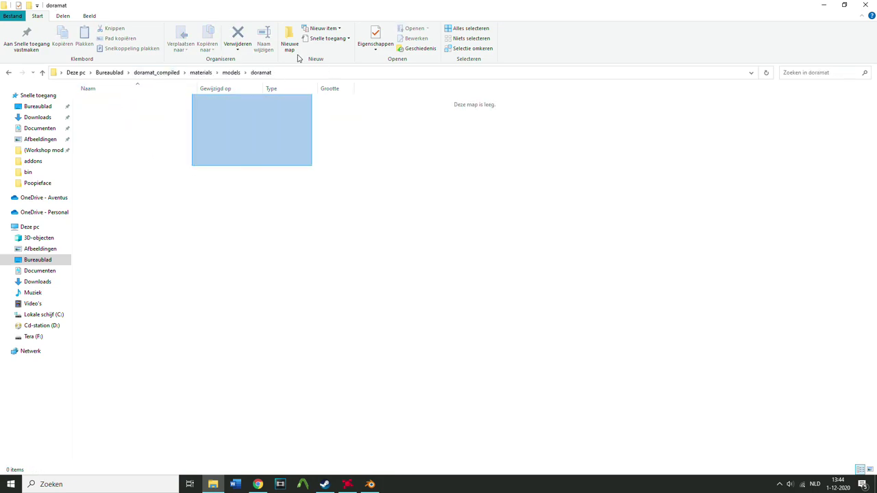
Open Downloads in a second File Explorer window, open the dora ZIP archive in WinRAR and show its textures folder
mouse_move(223, 483)
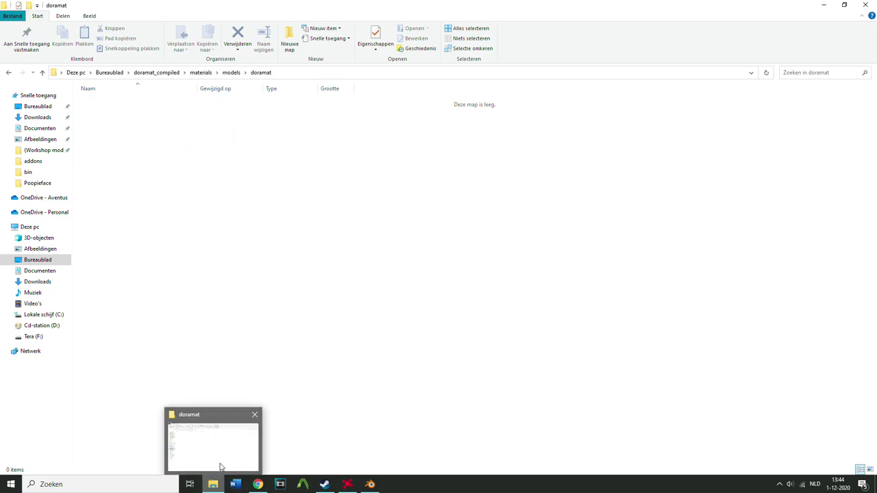
right_click(213, 484)
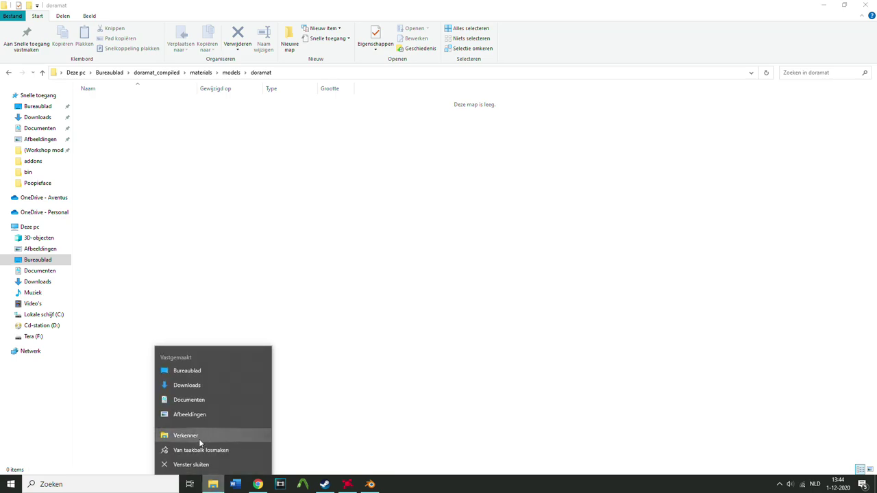
left_click(199, 388)
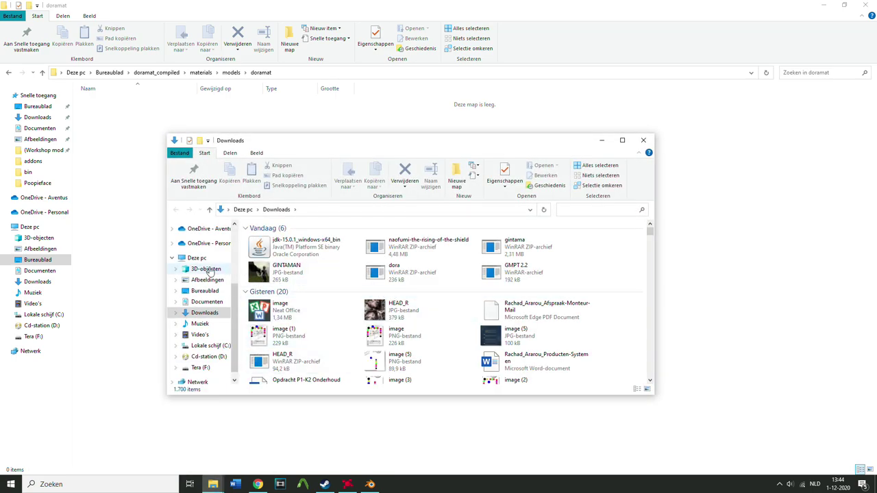
scroll(196, 237, "up", 3)
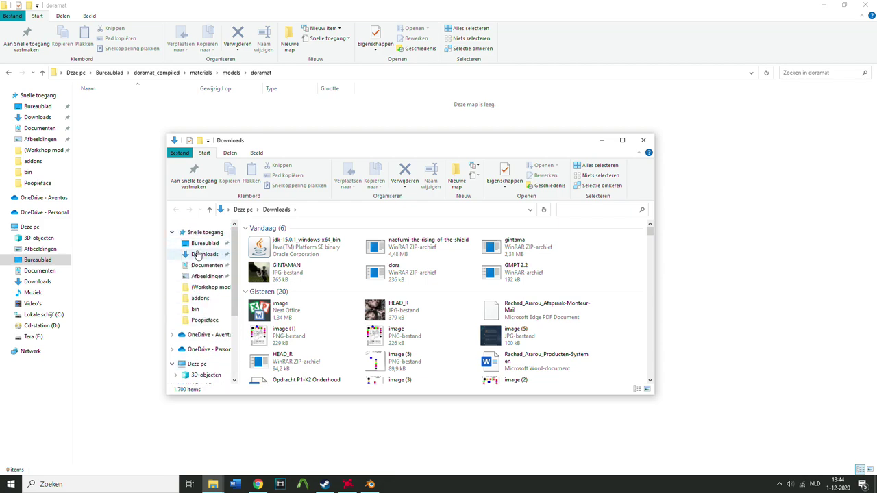
double_click(437, 272)
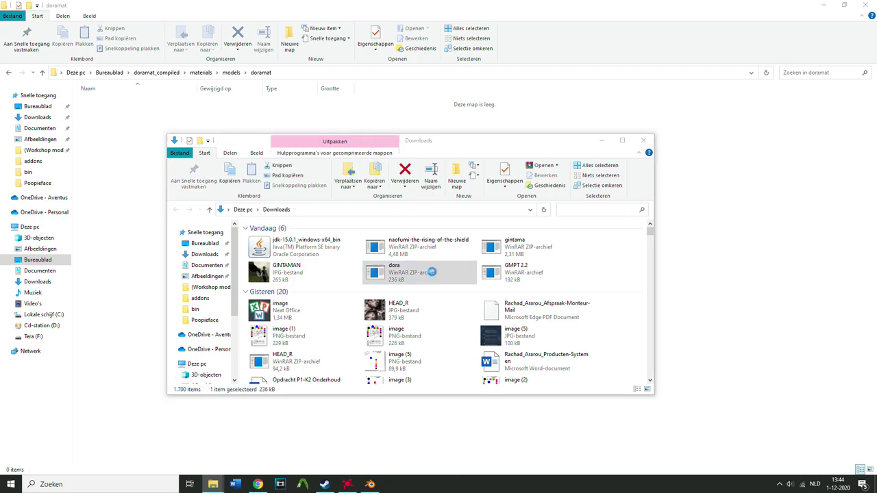
double_click(258, 211)
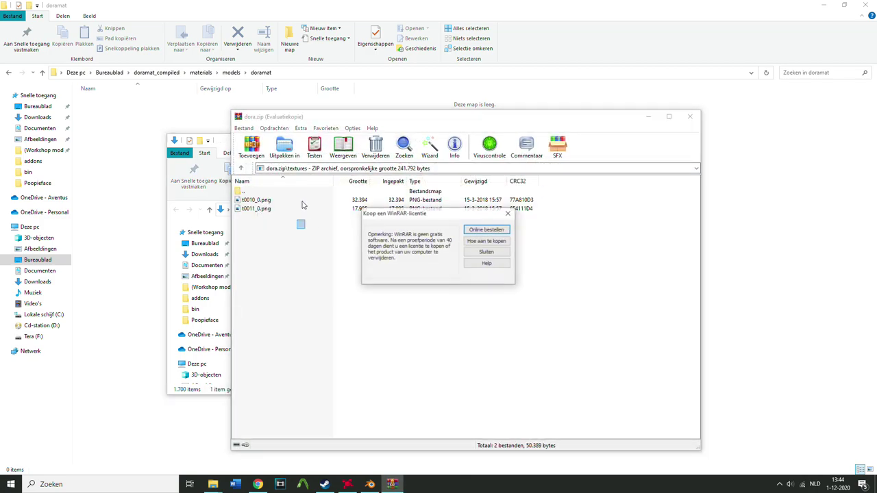
key("Escape")
Extract t0010_0.png and t0011_0.png from the dora archive into Downloads and close WinRAR
left_click_drag(354, 245, 248, 203)
left_click_drag(419, 123, 560, 127)
left_click_drag(398, 205, 352, 297)
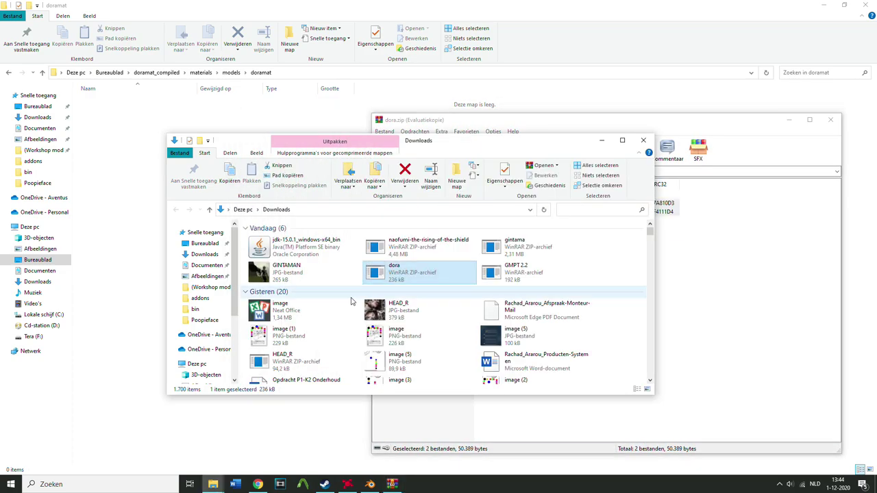
left_click(831, 120)
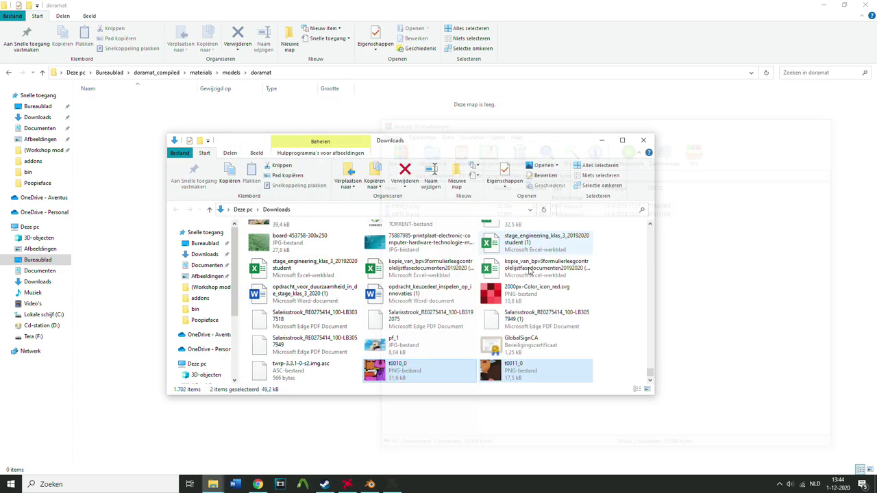
Move the two extracted PNG textures from Downloads into the materials\models\doramat folder
left_click_drag(349, 137, 529, 153)
left_click_drag(601, 386, 201, 167)
left_click(201, 166)
Select the t0010_0 texture, launch VTFEdit and move its window clear of the texture file names
left_click(102, 102)
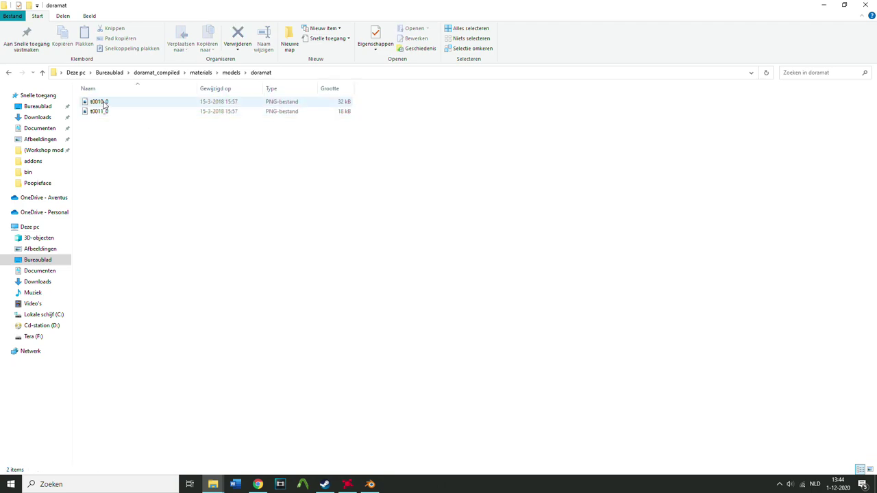
left_click(105, 105)
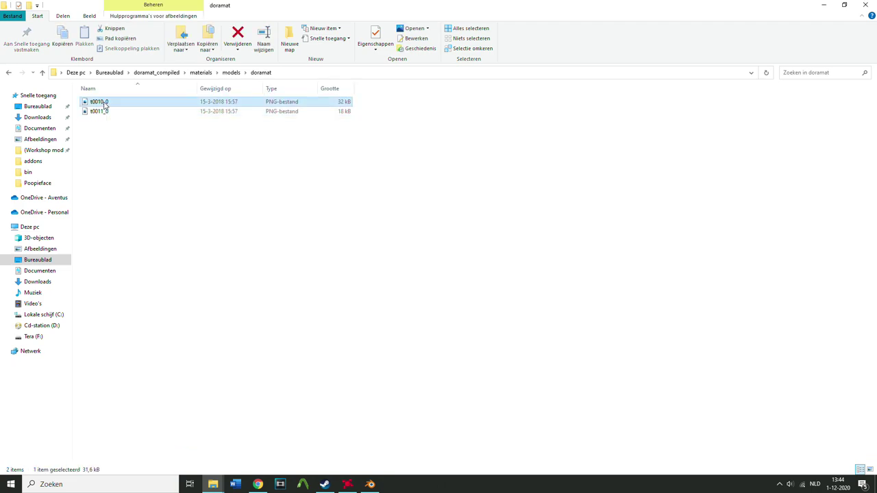
left_click(10, 484)
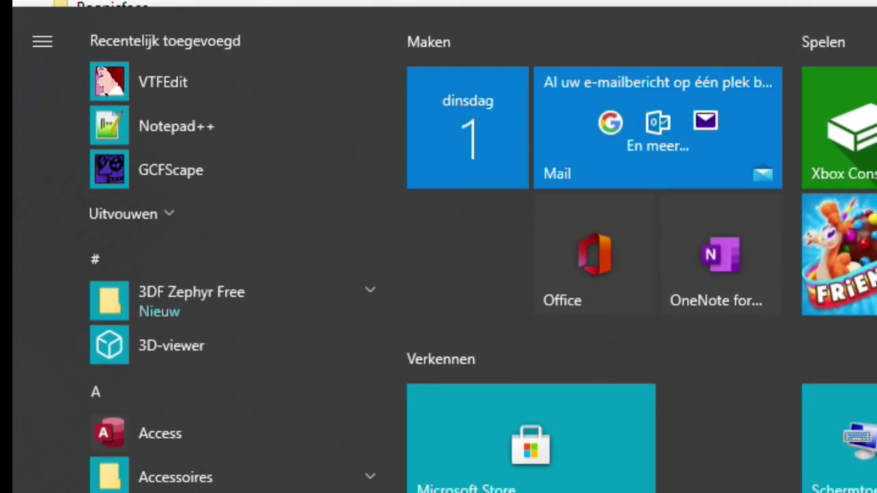
left_click(103, 98)
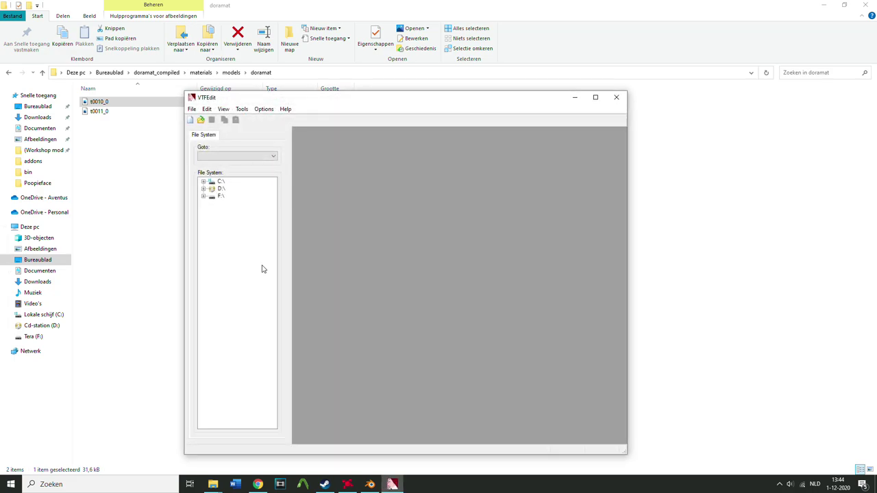
left_click_drag(239, 102, 213, 112)
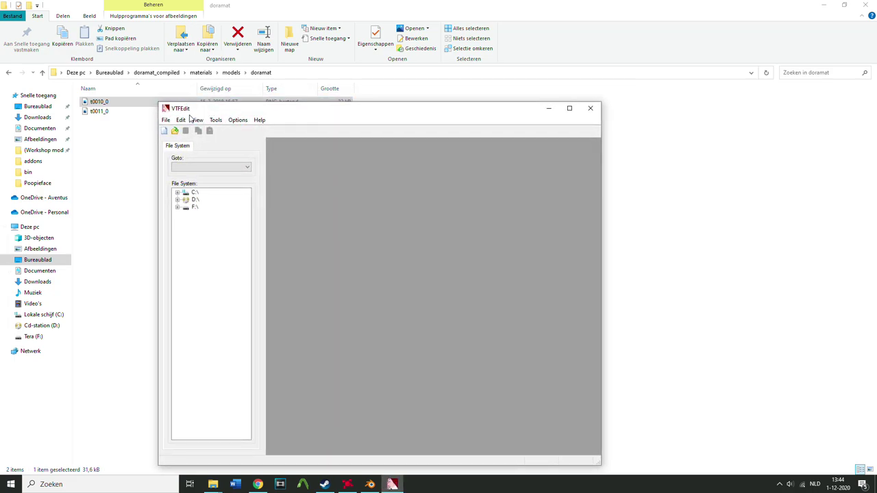
left_click_drag(290, 108, 361, 119)
Start a file import in VTFEdit and browse to doramat_compiled\materials\models\doramat using the folder path copied from File Explorer
left_click(237, 144)
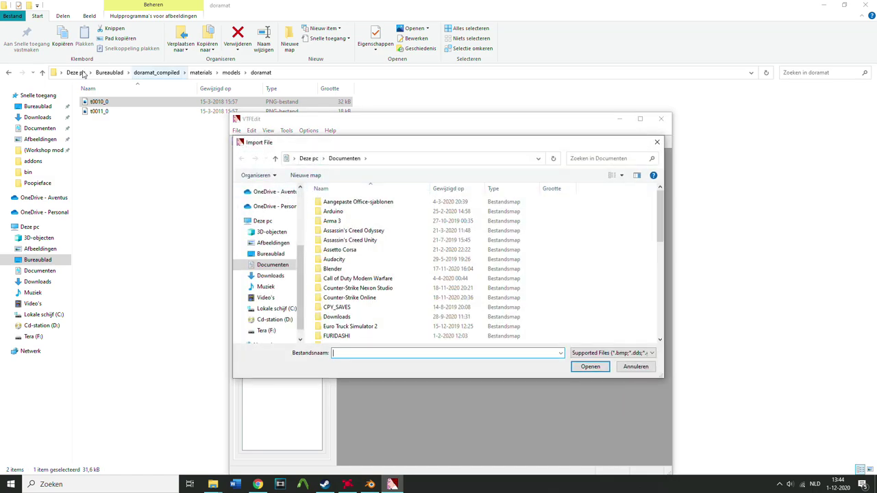
left_click(289, 73)
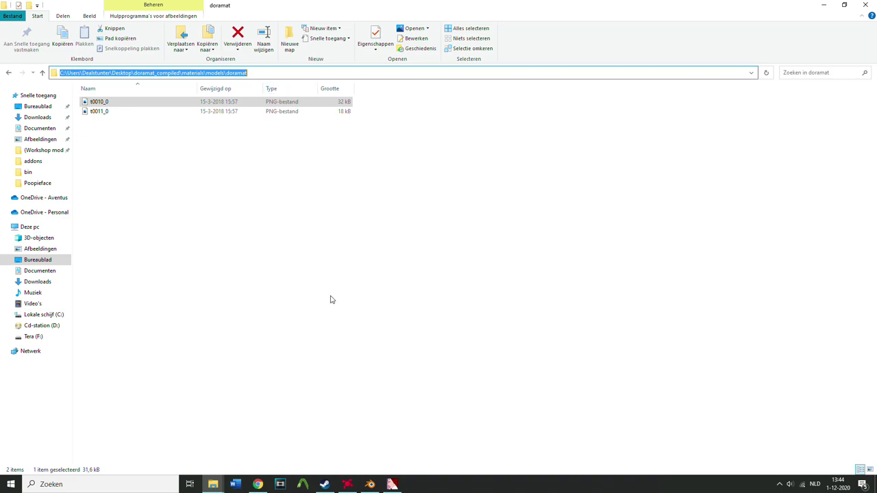
left_click(392, 484)
left_click(374, 158)
key("ctrl+v")
key("Return")
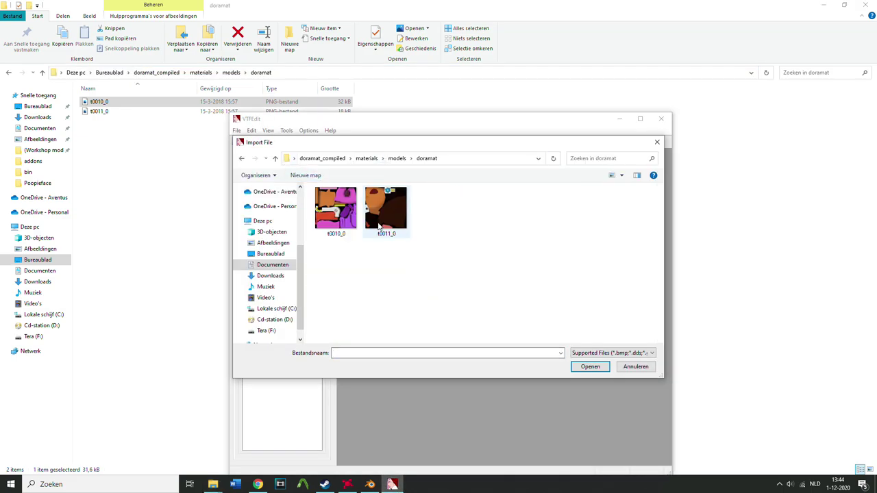
Import the t0010_0 texture into VTFEdit with the default VTF options
left_click(389, 197)
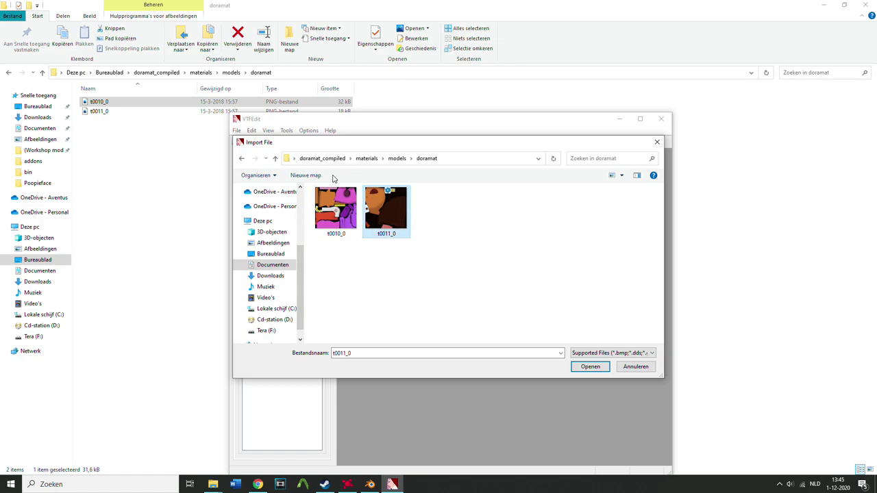
left_click(339, 204)
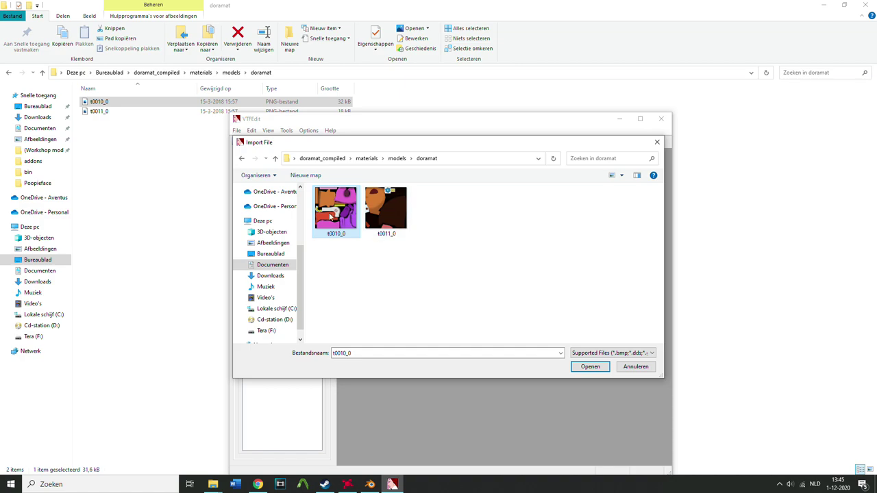
left_click(588, 367)
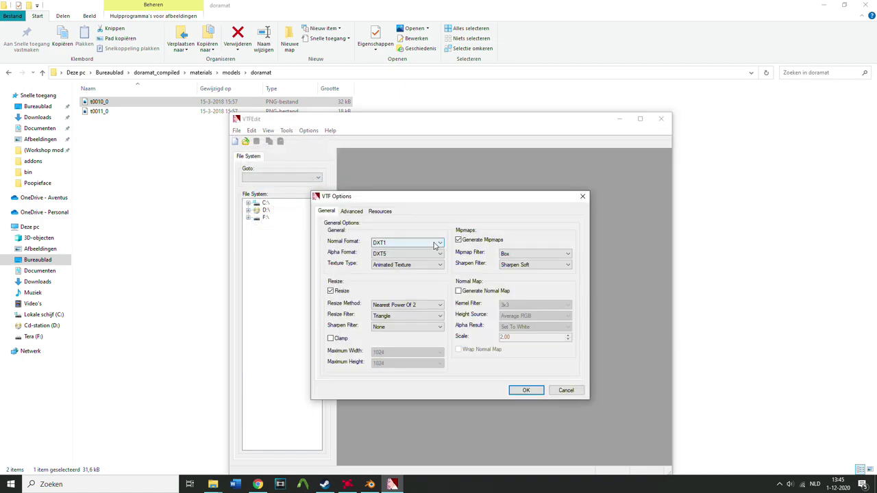
left_click(525, 390)
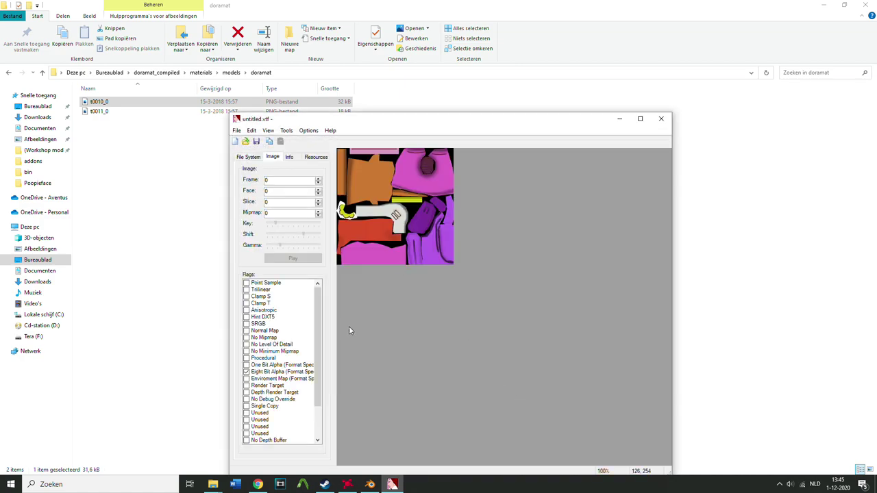
Switch to Blender, expand the mesh00112 object in the outliner and delete the sao_feng collection
left_click(370, 484)
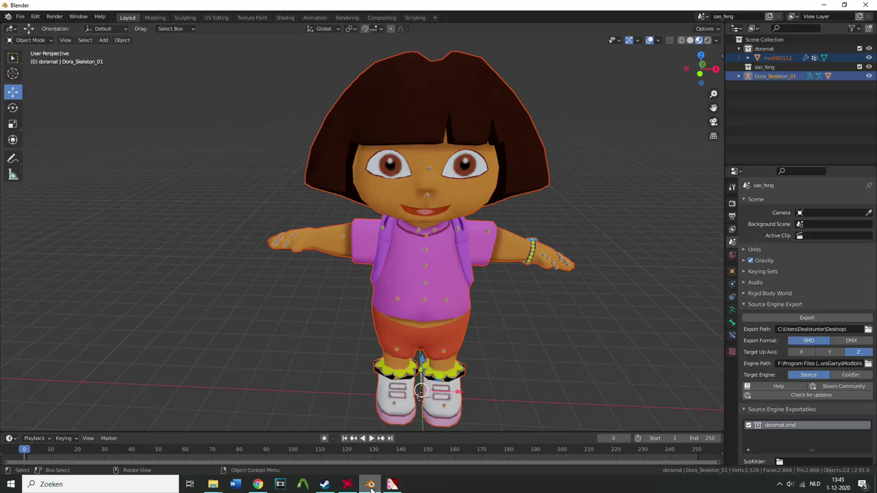
left_click(748, 58)
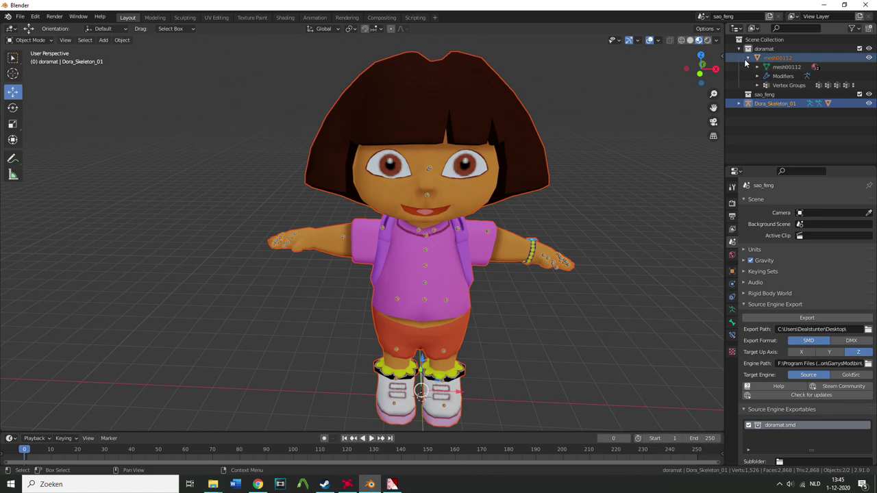
left_click(747, 59)
left_click(740, 77)
left_click(739, 77)
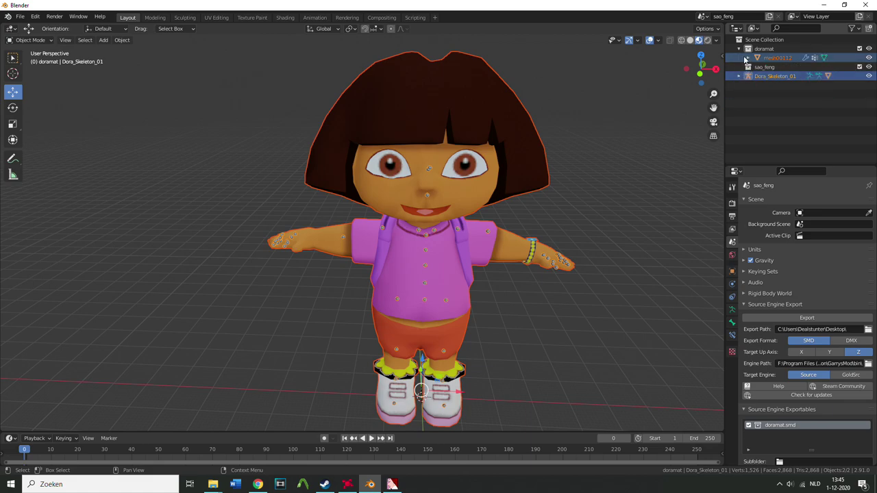
left_click(749, 59)
left_click(769, 95)
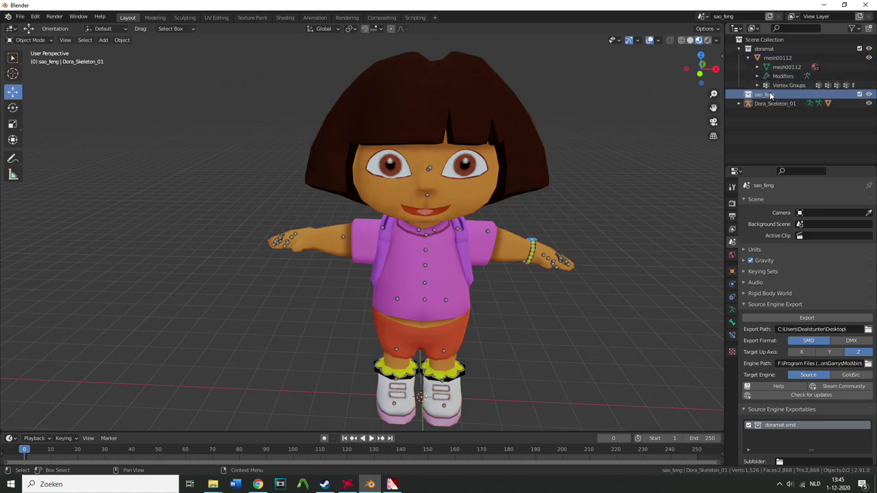
key("x")
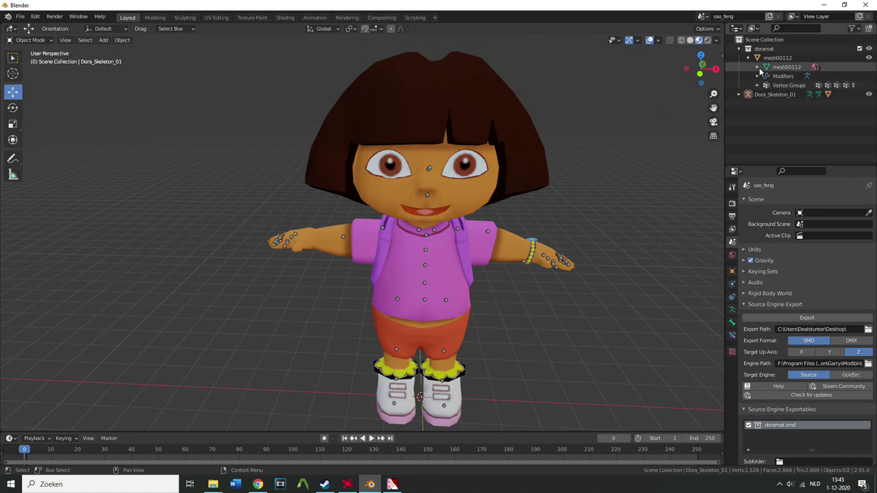
Reveal the materials under the mesh00112 mesh data and examine their names, ending with mesh0010mat selected
left_click(757, 66)
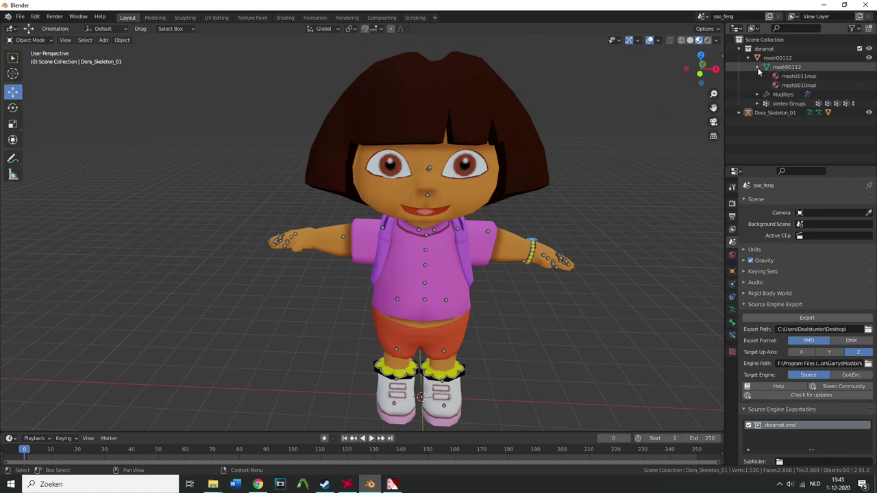
left_click(814, 77)
left_click(795, 85)
left_click(793, 78)
left_click(795, 86)
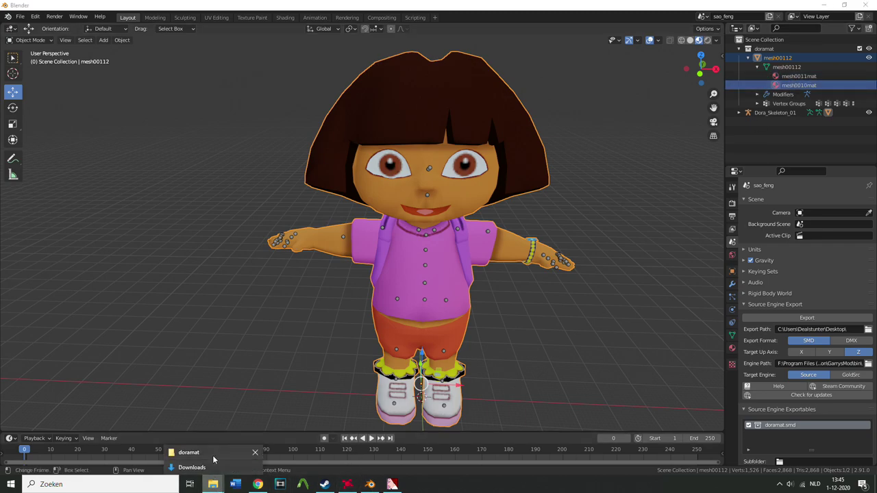
Rename the t0010_0 texture file in the doramat folder to mesh0010mat using the material name copied from Blender
left_click(212, 460)
left_click_drag(255, 6, 542, 152)
double_click(799, 85)
key("ctrl+c")
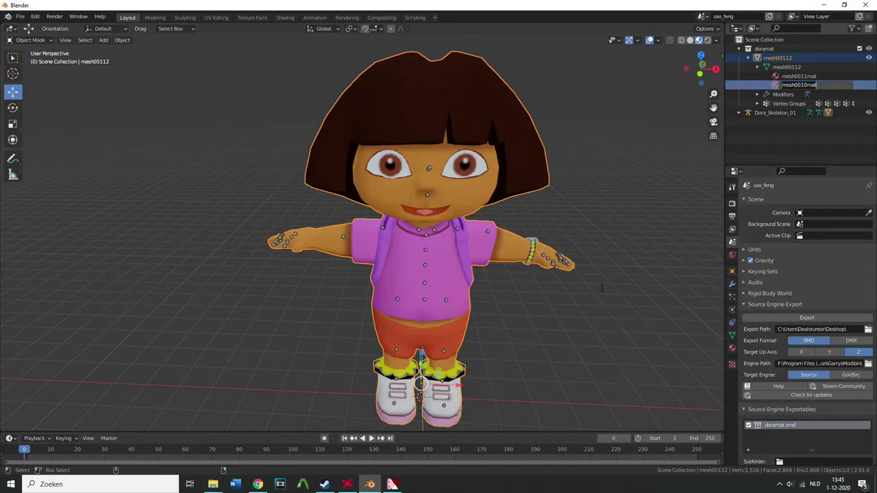
left_click(213, 455)
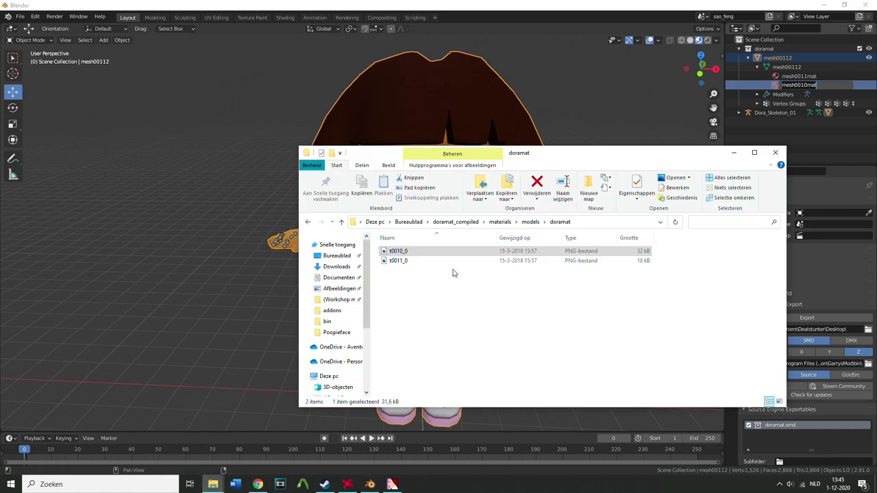
left_click(403, 252)
left_click(402, 252)
key("ctrl+v")
key("Return")
Copy the mesh0011mat material name from Blender and rename the t0011_0 texture file to mesh0011mat
left_click(818, 77)
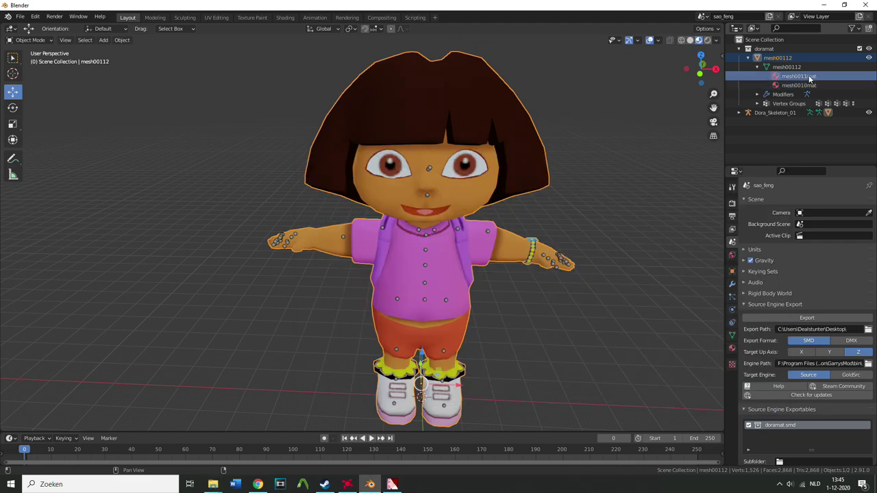
double_click(809, 75)
key("ctrl+c")
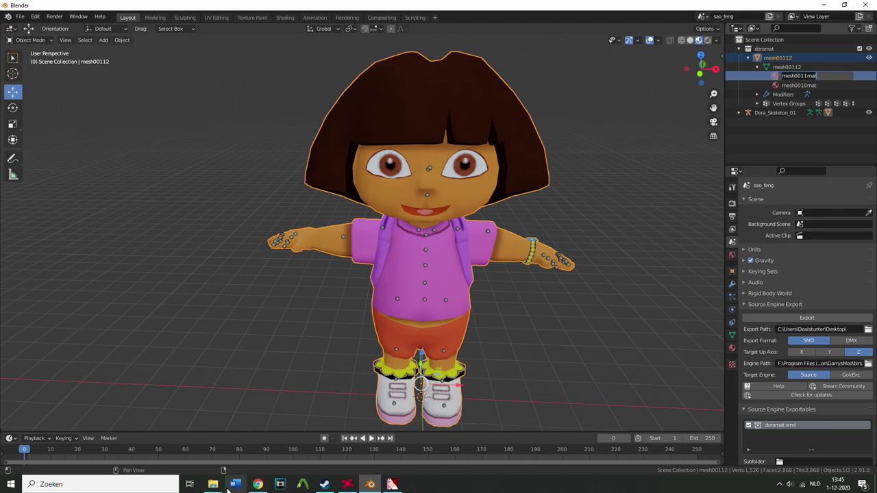
left_click(215, 458)
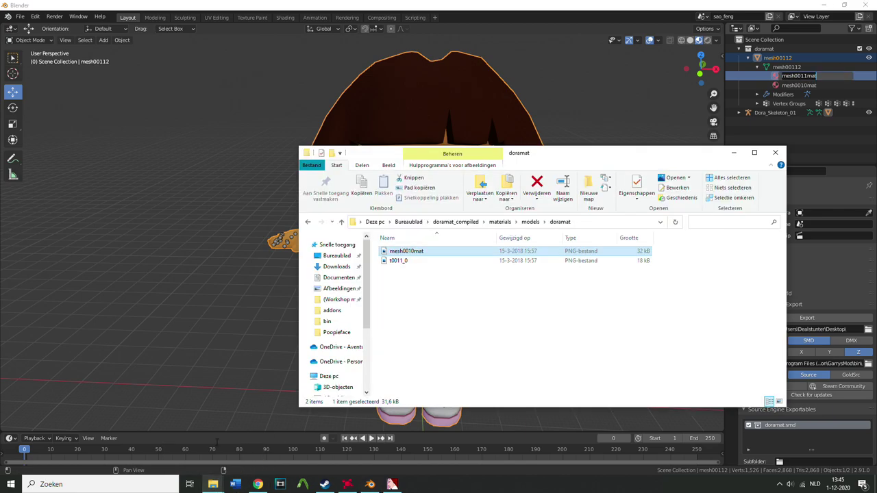
left_click(402, 264)
left_click(402, 266)
key("ctrl+v")
left_click(468, 295)
left_click_drag(468, 296, 583, 334)
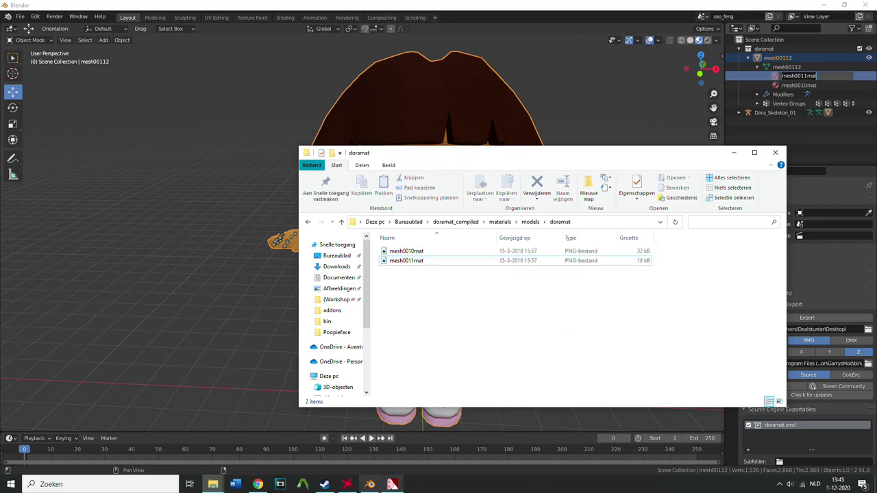
Close VTFEdit without saving the untitled texture and launch it again
left_click(392, 484)
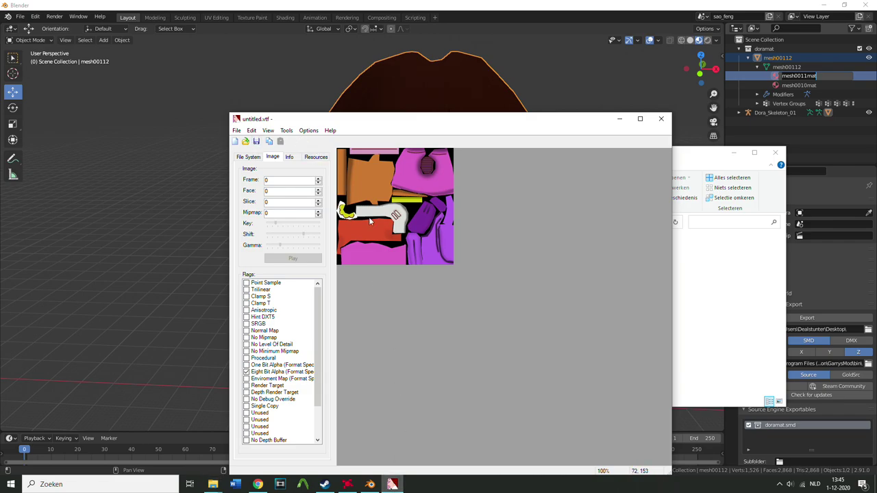
left_click(662, 125)
left_click(588, 221)
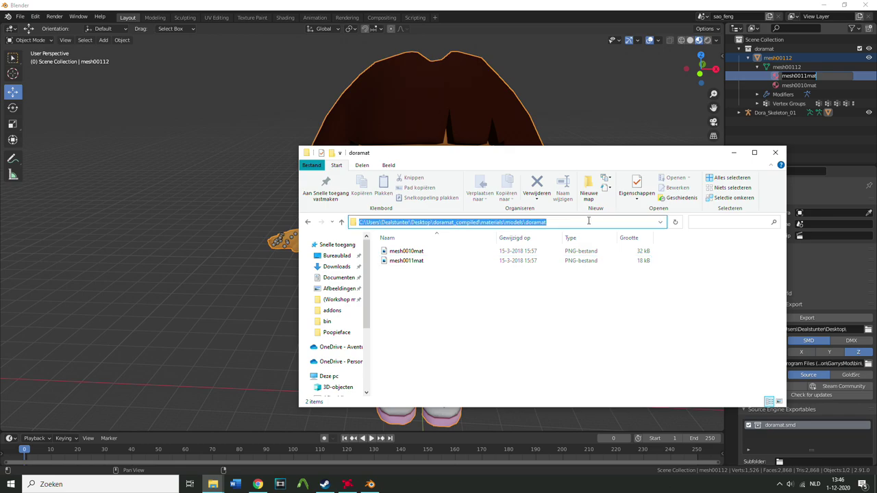
key("super")
type("vtf")
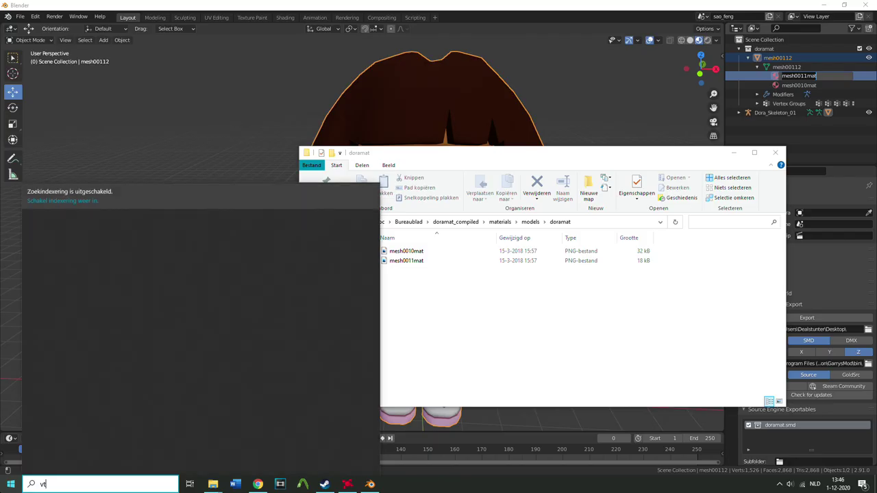
key("Return")
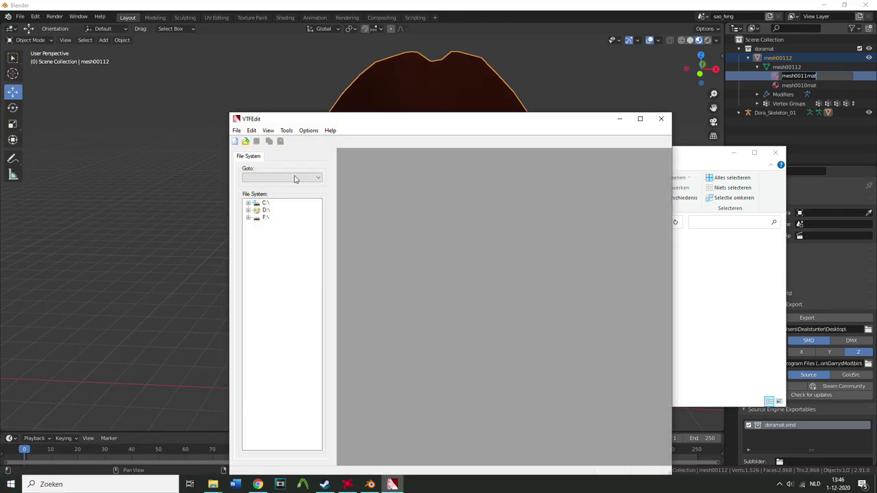
Import the mesh0010mat texture into VTFEdit, look through the VTF option pages and accept the default options
left_click(235, 141)
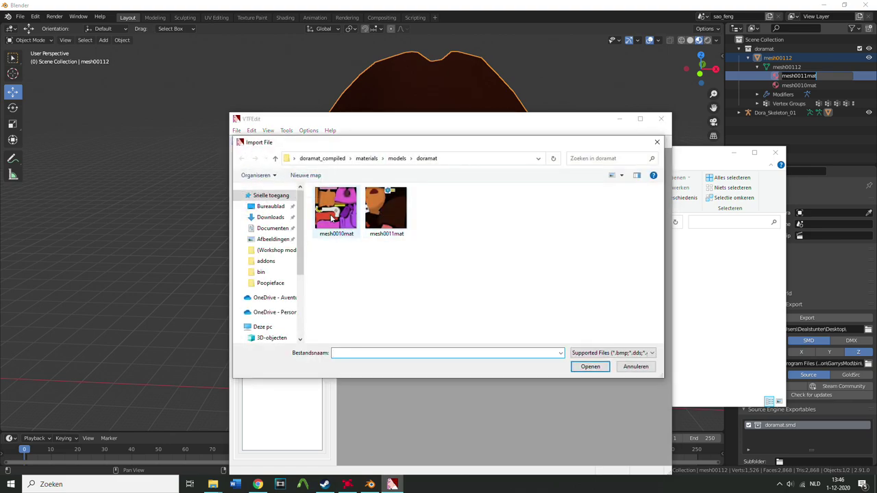
double_click(346, 215)
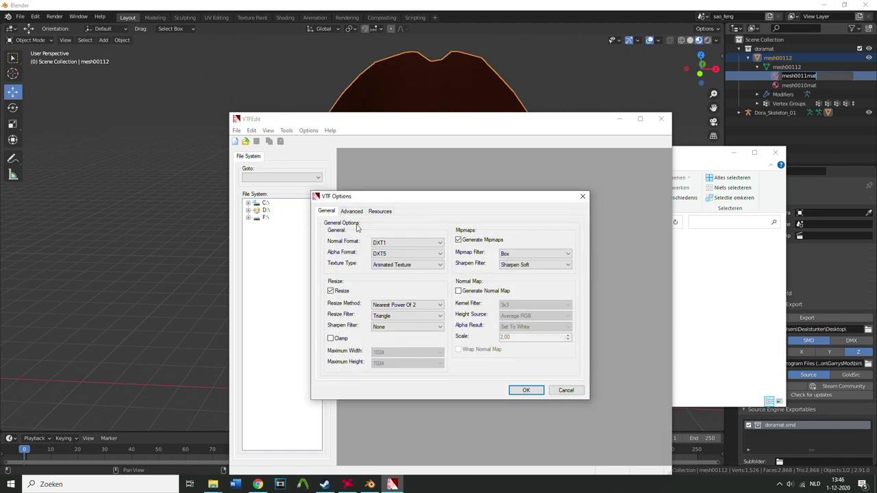
left_click(351, 211)
left_click(379, 211)
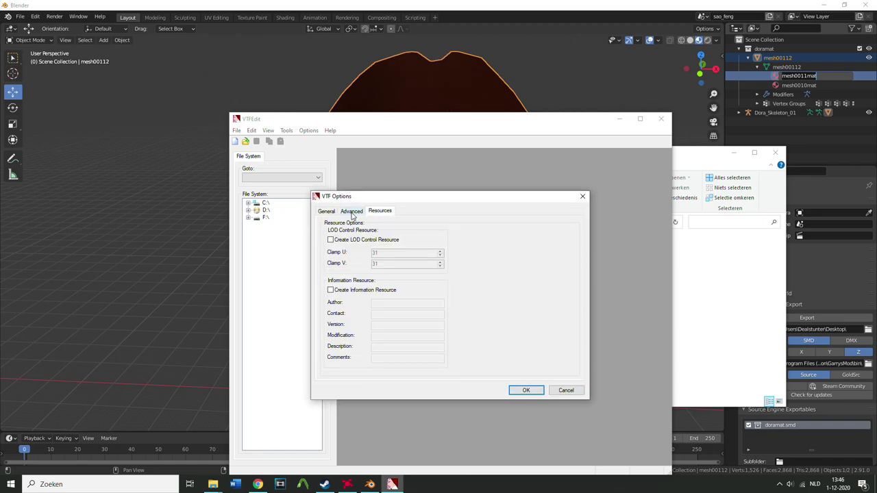
left_click(328, 212)
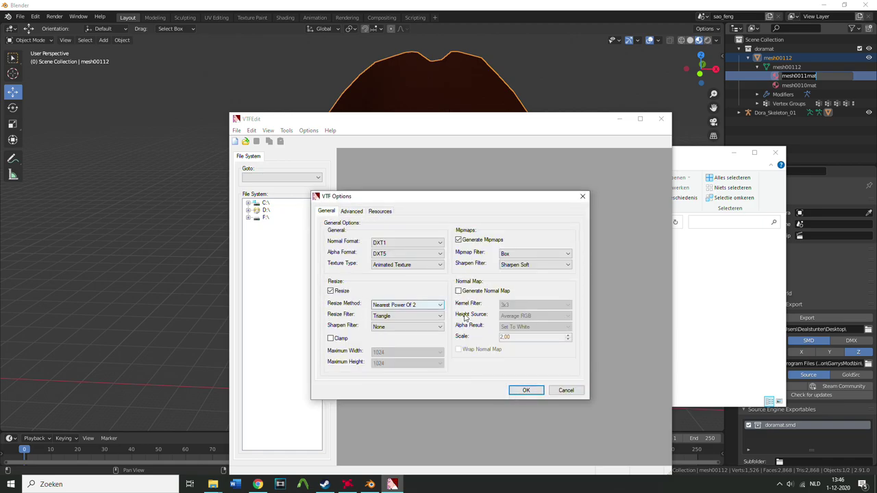
left_click(524, 391)
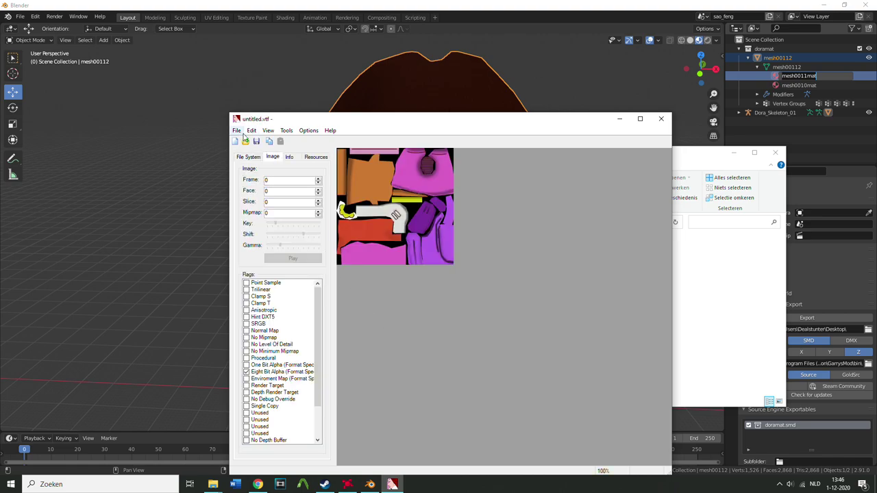
Start saving the imported texture as a VTF file and place the save dialog beside the doramat folder window
left_click(256, 140)
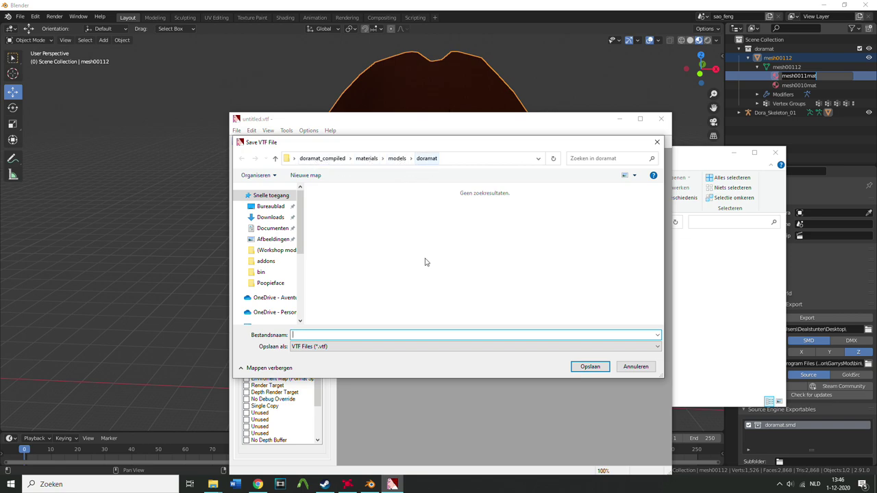
left_click_drag(469, 142, 241, 146)
left_click(734, 284)
left_click(411, 252)
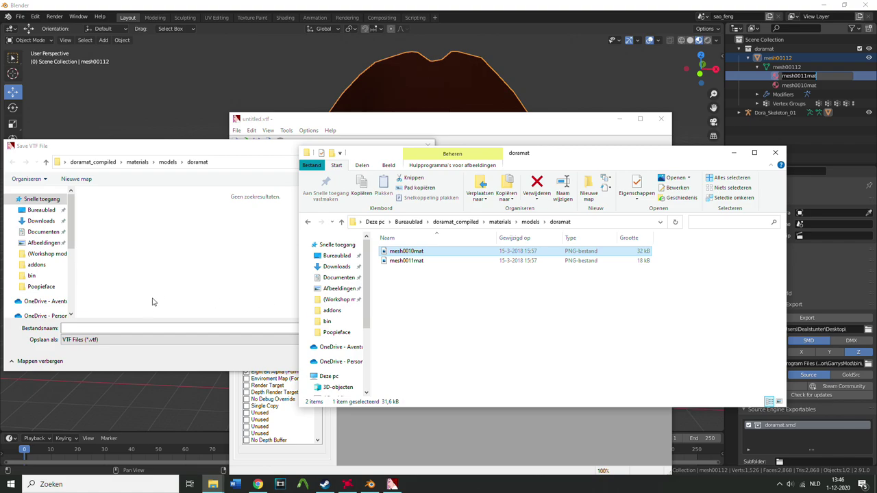
left_click_drag(209, 152, 291, 185)
left_click(748, 303)
double_click(454, 251)
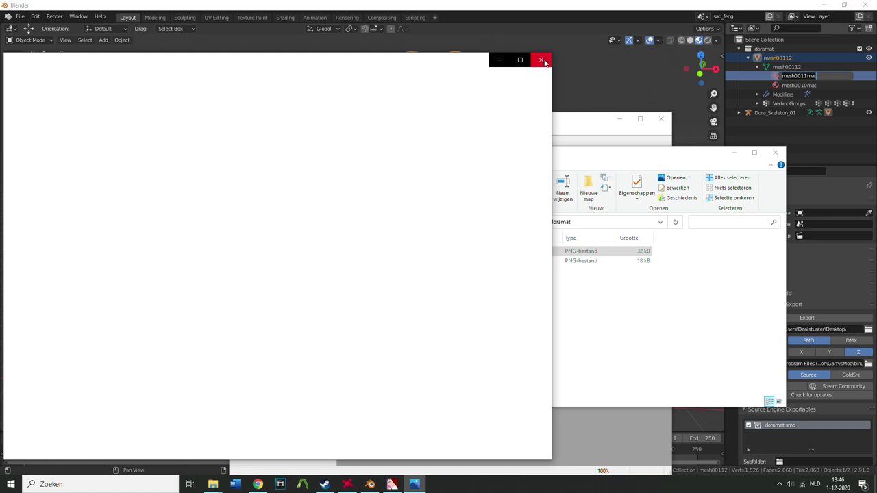
left_click(542, 60)
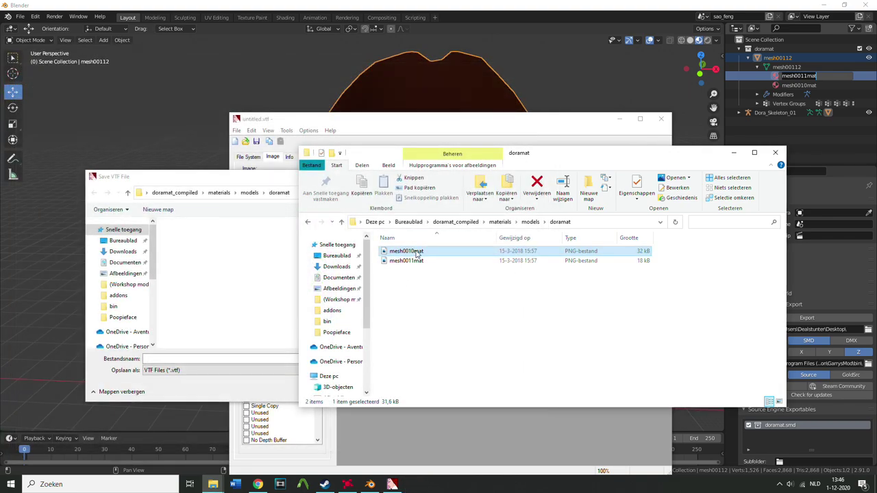
Save the VTF file in the doramat folder as mesh0010mat, using the name copied from the matching PNG
left_click(410, 251)
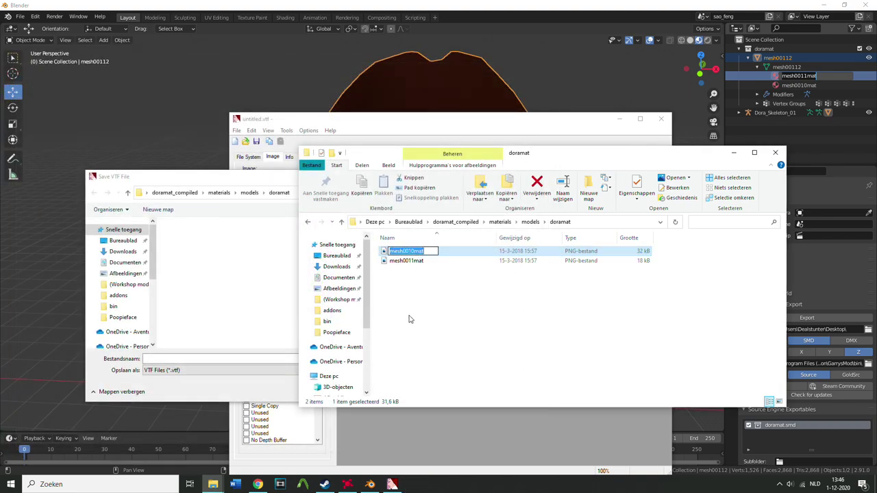
key("ctrl+c")
left_click(171, 359)
key("ctrl+v")
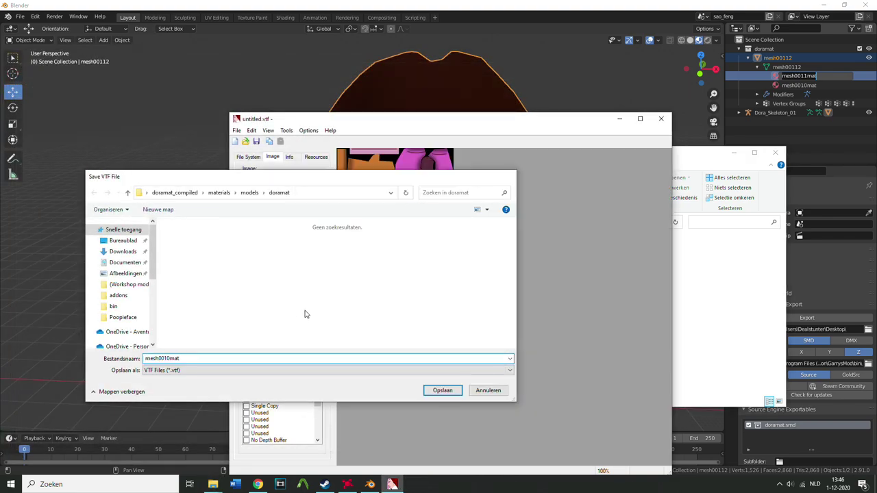
key("Return")
Move the VTFEdit window aside and compare the mesh0010mat VTF file with its PNG source in the doramat folder
left_click_drag(383, 126, 295, 125)
left_click(703, 290)
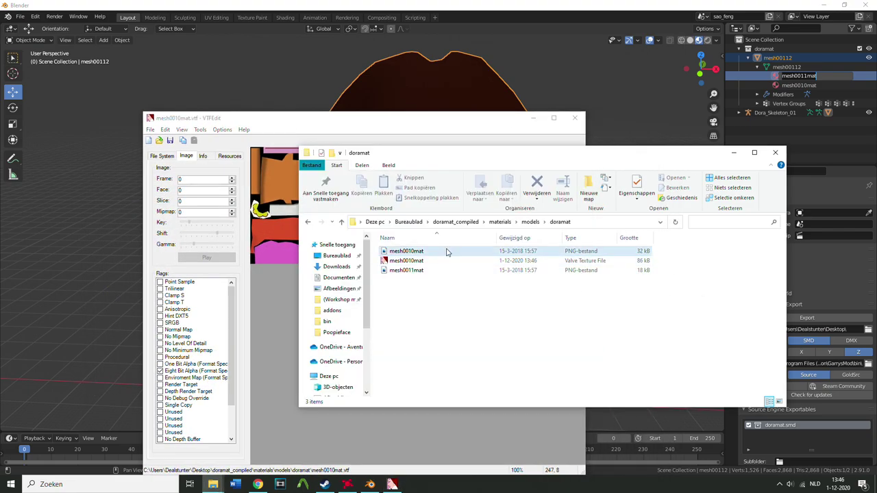
left_click(412, 262)
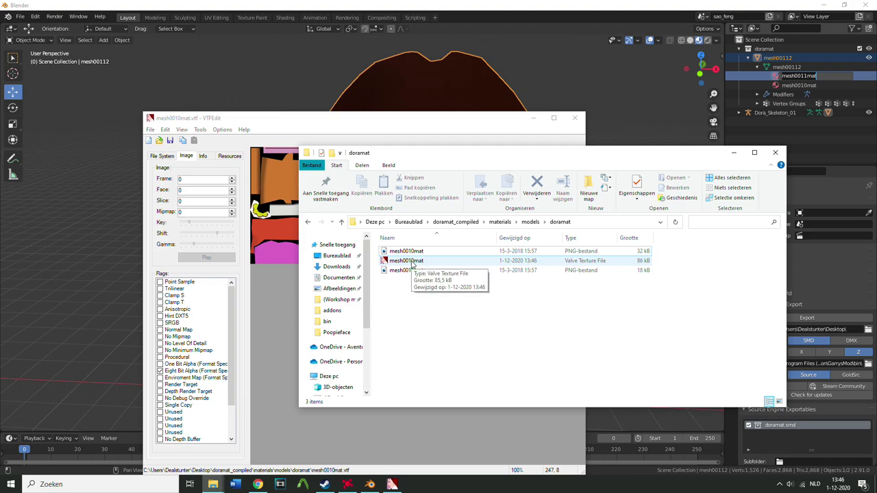
left_click(439, 253)
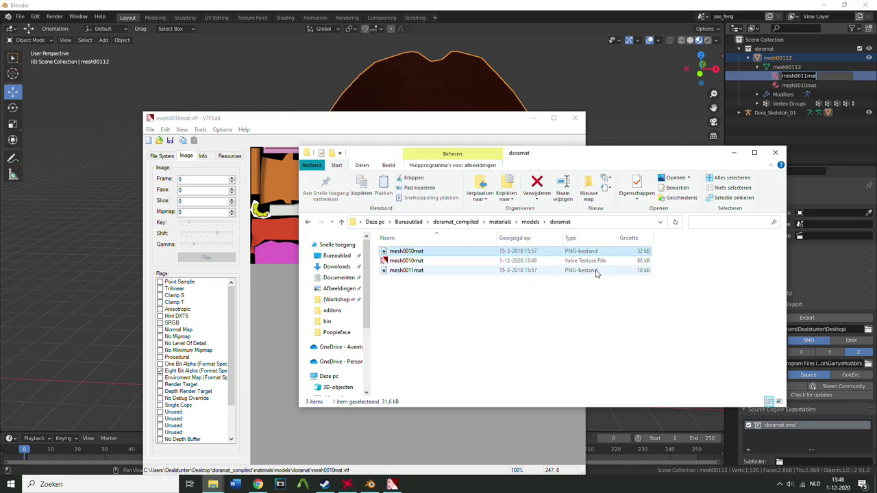
Delete the mesh0010mat PNG from the doramat folder, keep its VTF file and select the mesh0011mat PNG
key("Delete")
left_click(405, 253)
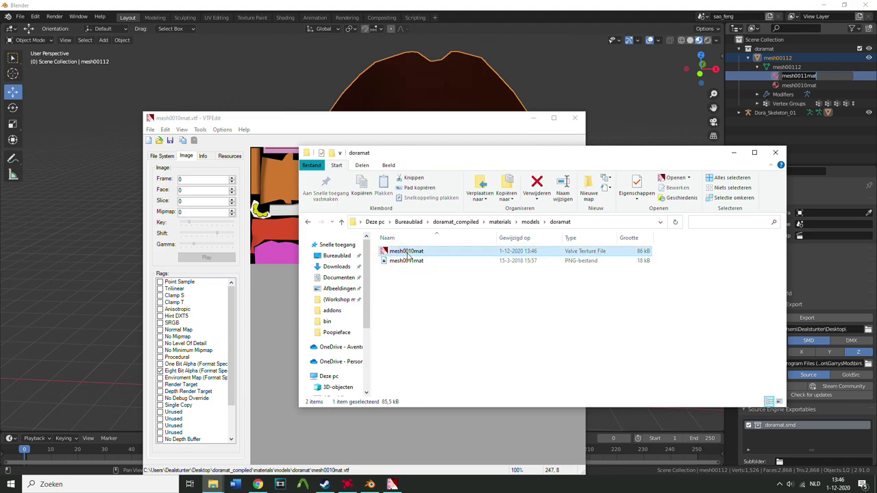
left_click(409, 261)
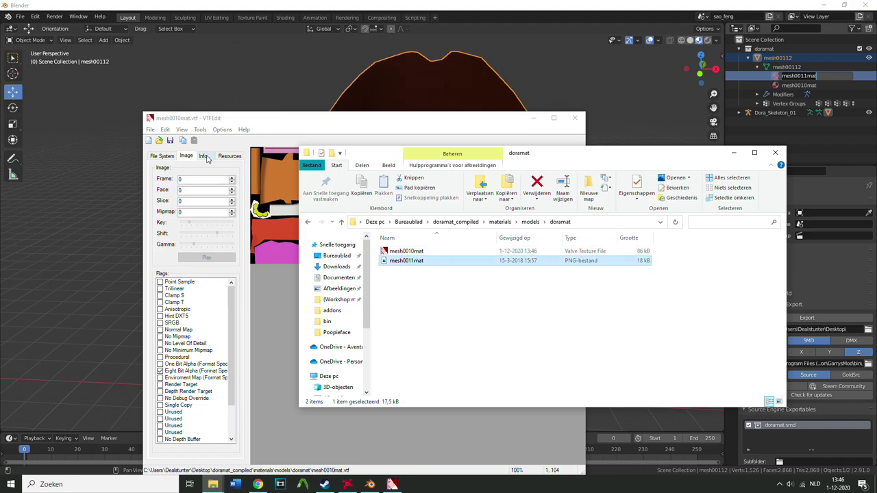
Switch to VTFEdit and import the mesh0011mat texture, accepting the default VTF options
left_click(156, 141)
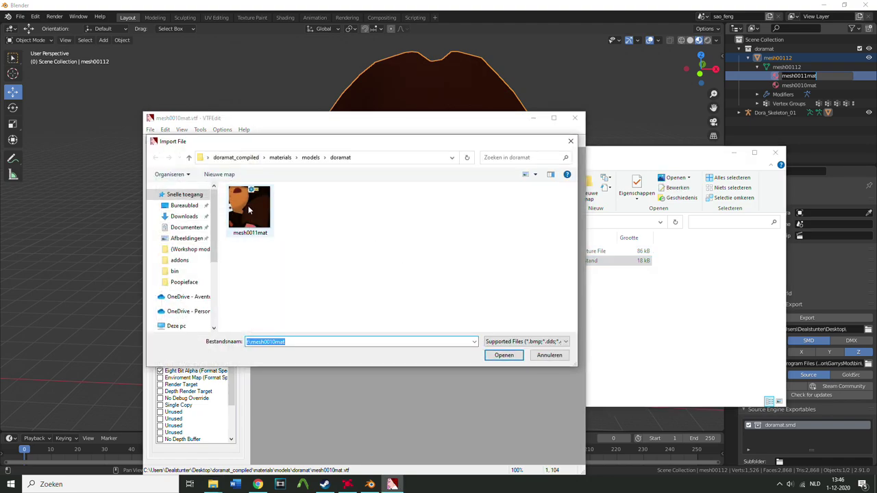
left_click(249, 211)
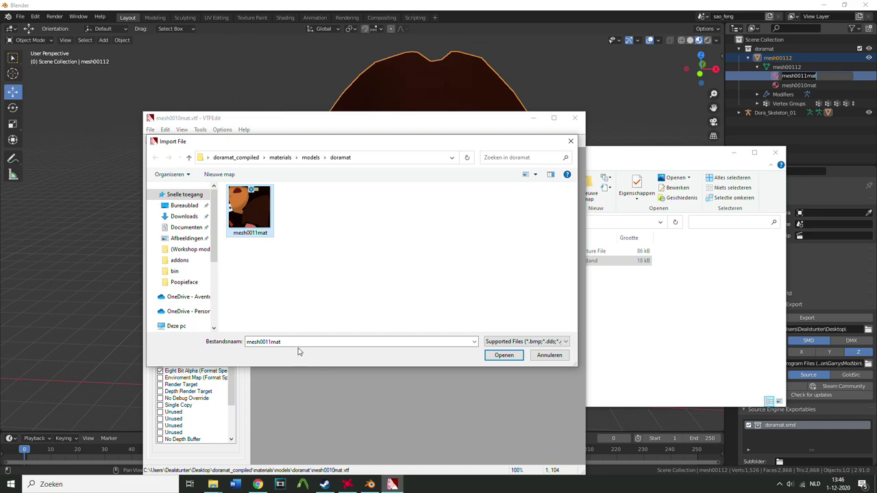
double_click(285, 342)
left_click(504, 355)
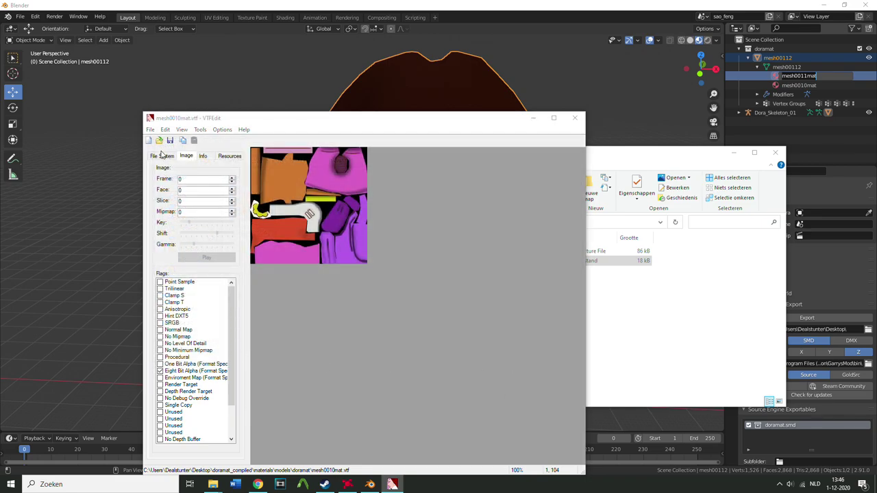
left_click(440, 391)
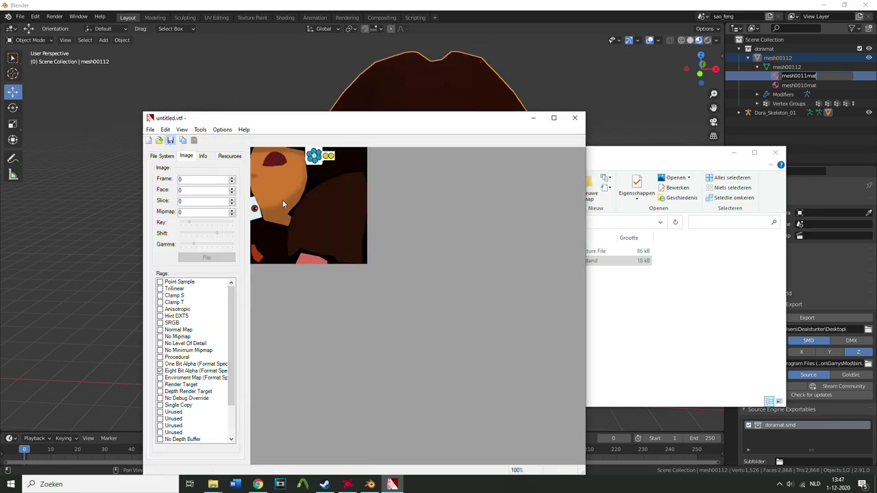
Save the imported texture in the doramat folder as a VTF file named mesh0011mat and close VTFEdit
key("ctrl+s")
key("ctrl+v")
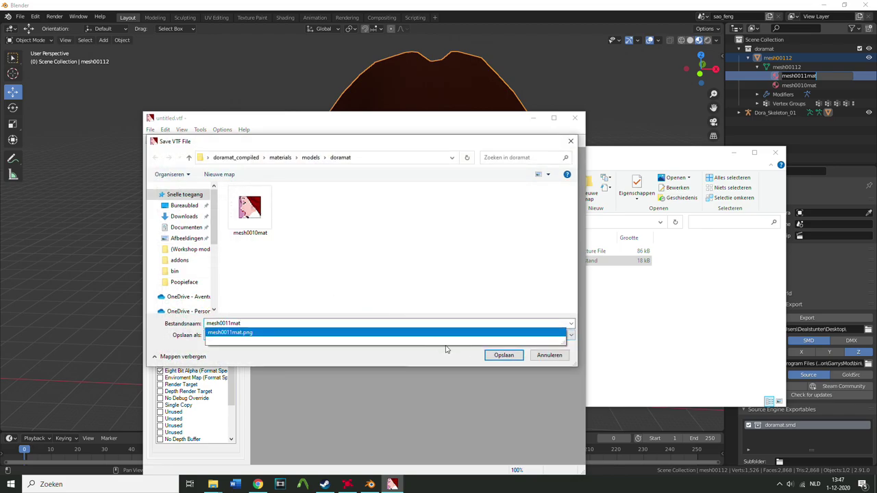
left_click(503, 355)
left_click(574, 118)
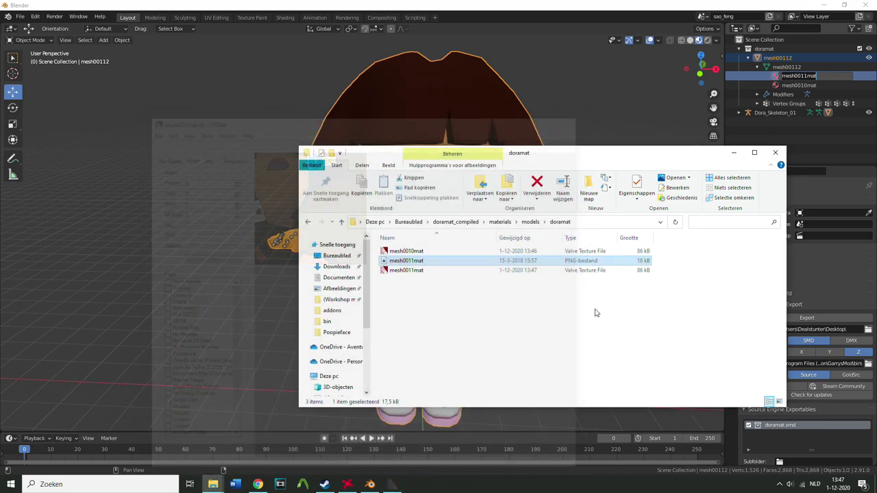
Delete the mesh0011mat PNG from the doramat folder and maximize the folder window
key("Delete")
left_click_drag(522, 319, 591, 252)
left_click_drag(569, 156, 537, 0)
left_click_drag(329, 224, 288, 150)
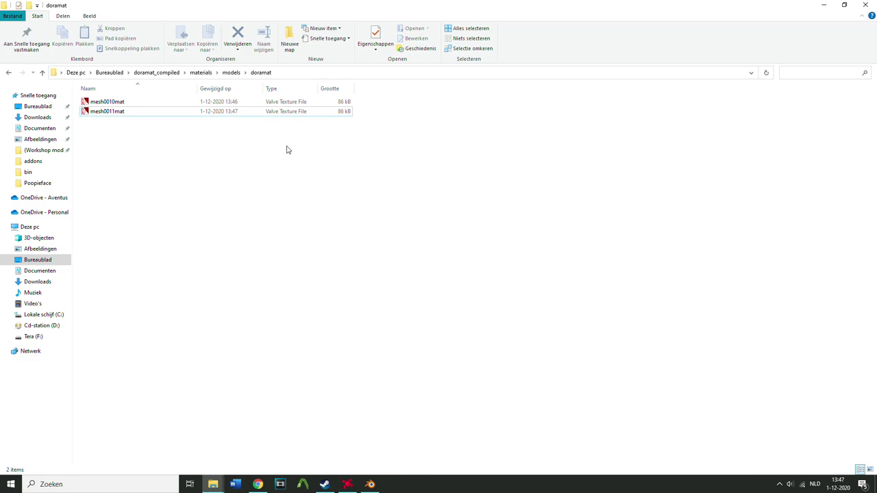
Open the mesh0010mat VTF in VTFEdit and set up a VMT file with the VertexlitGeneric shader and Translucent off
left_click(113, 104)
double_click(114, 106)
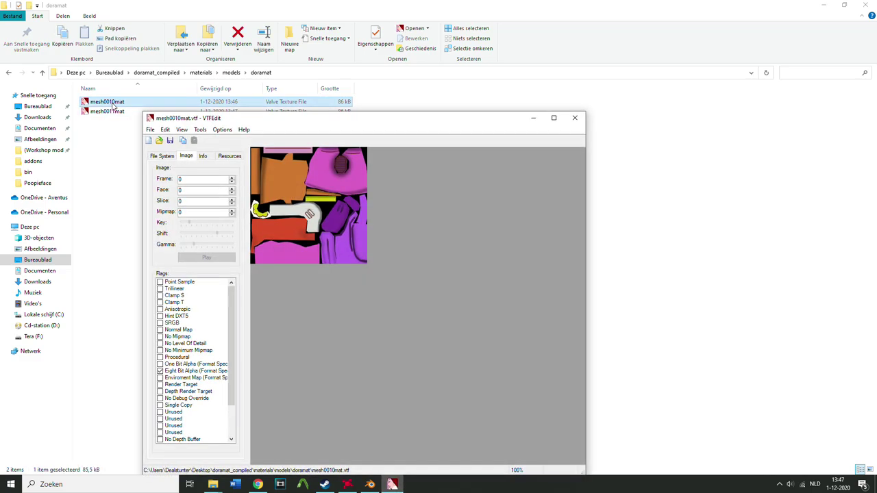
left_click(221, 129)
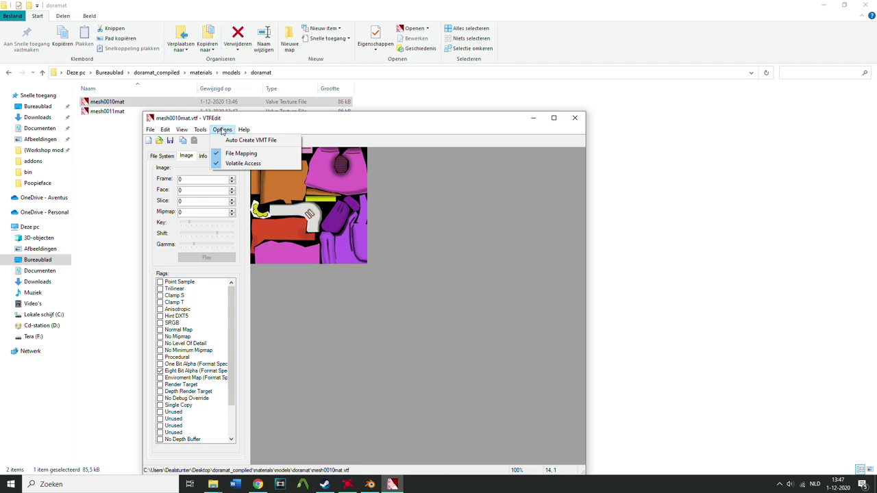
mouse_move(200, 130)
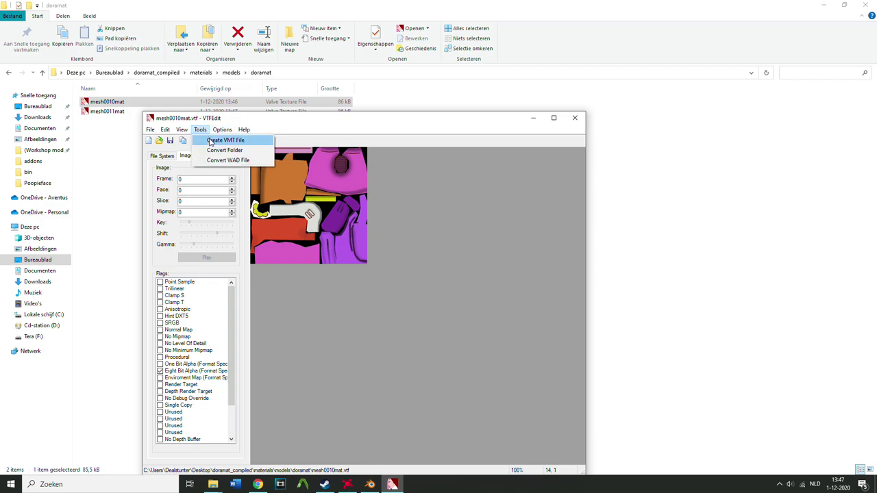
left_click(211, 141)
left_click(318, 228)
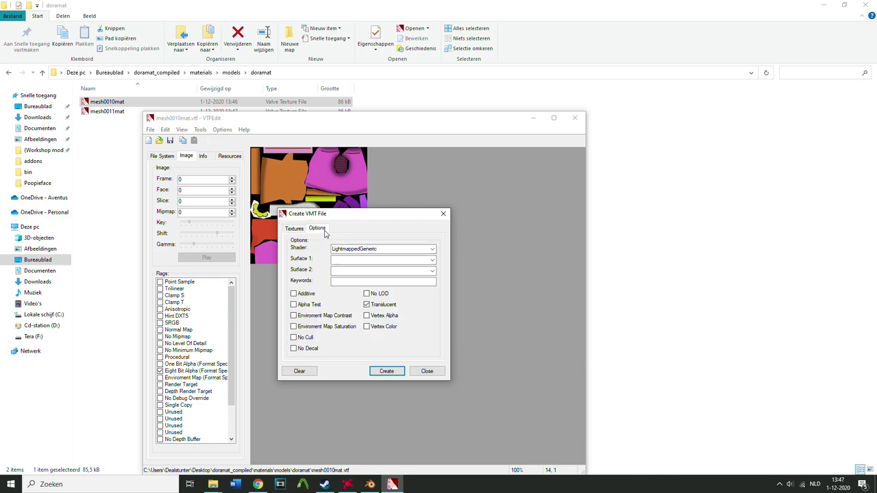
left_click(432, 250)
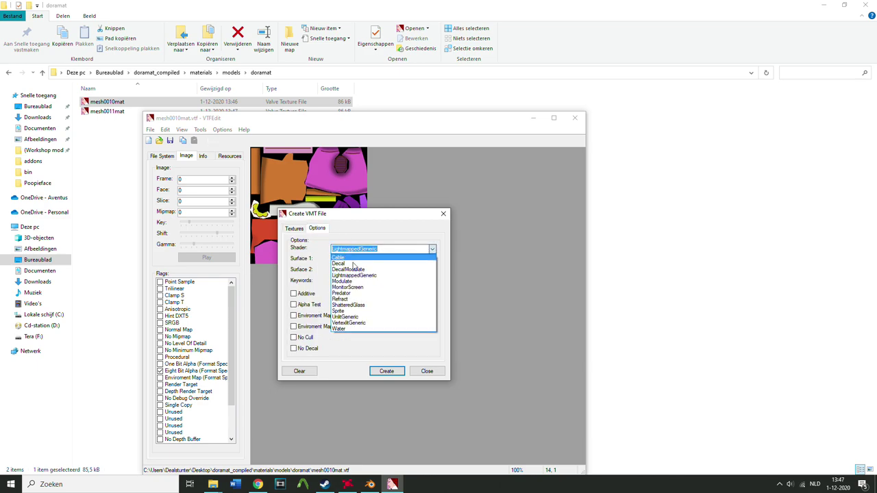
left_click(348, 324)
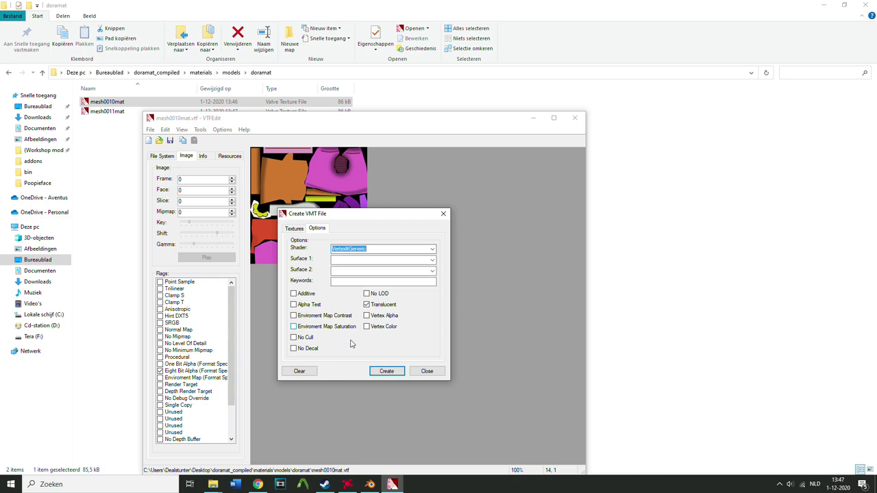
Save the VMT file as mesh0010mat in the doramat folder and close VTFEdit
left_click(386, 371)
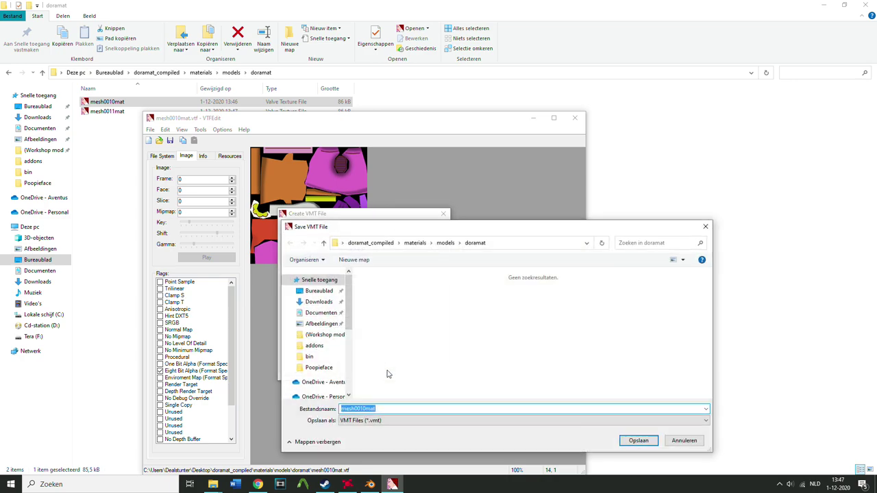
left_click(405, 409)
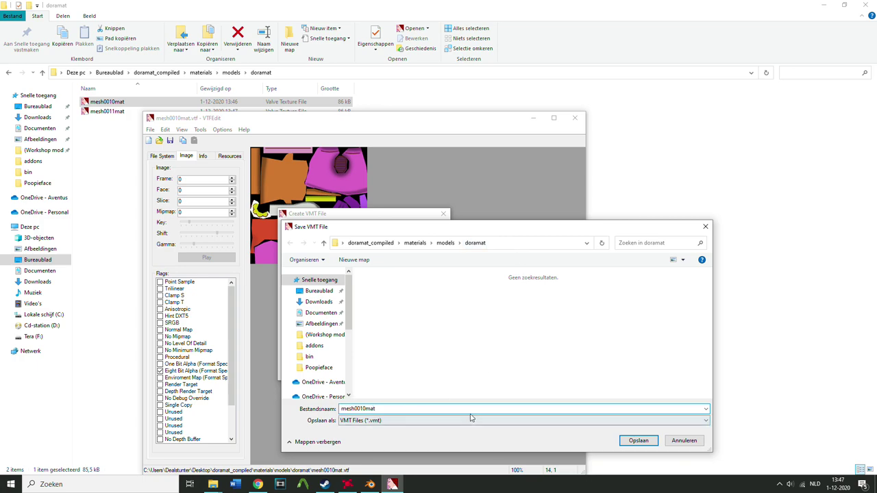
left_click(638, 440)
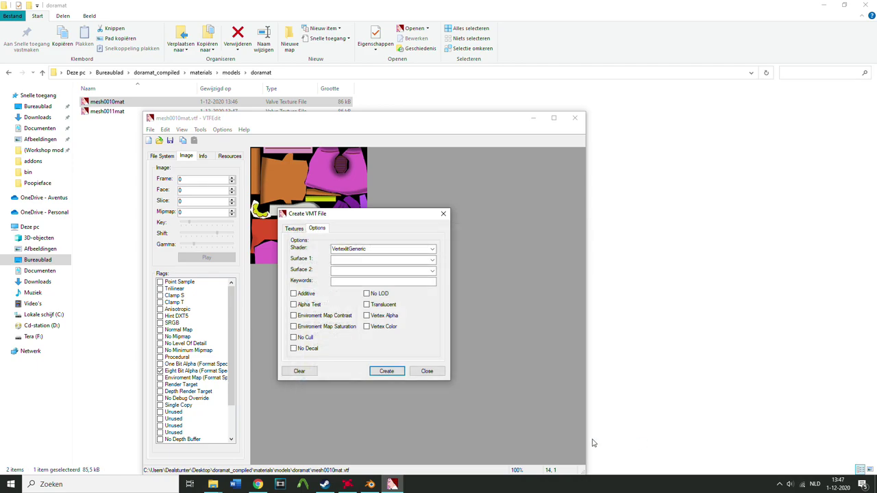
left_click(389, 373)
left_click(683, 440)
left_click(438, 372)
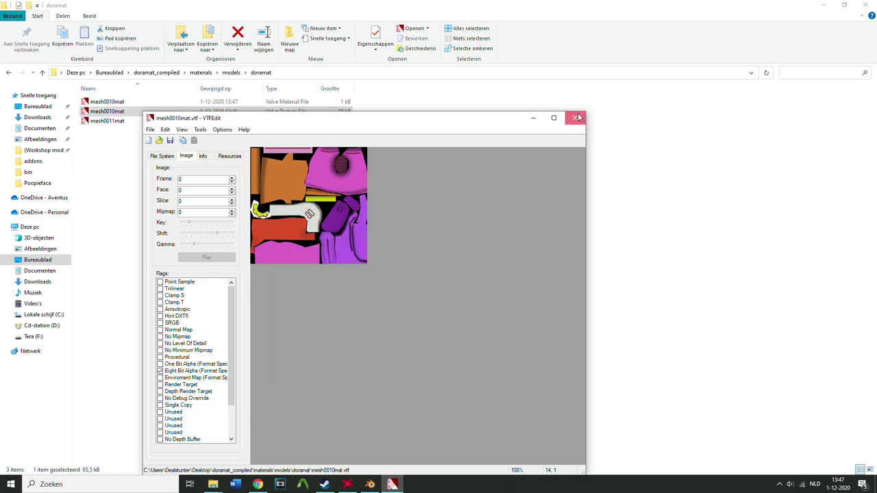
left_click(575, 118)
Open the mesh0011mat VTF in VTFEdit and set up a VMT file with the VertexlitGeneric shader and Translucent off
left_click(118, 122)
right_click(136, 123)
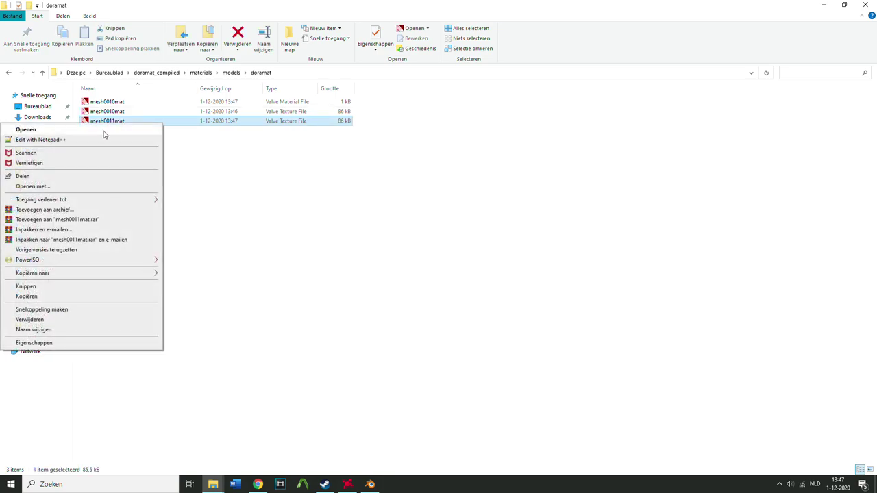
left_click(143, 124)
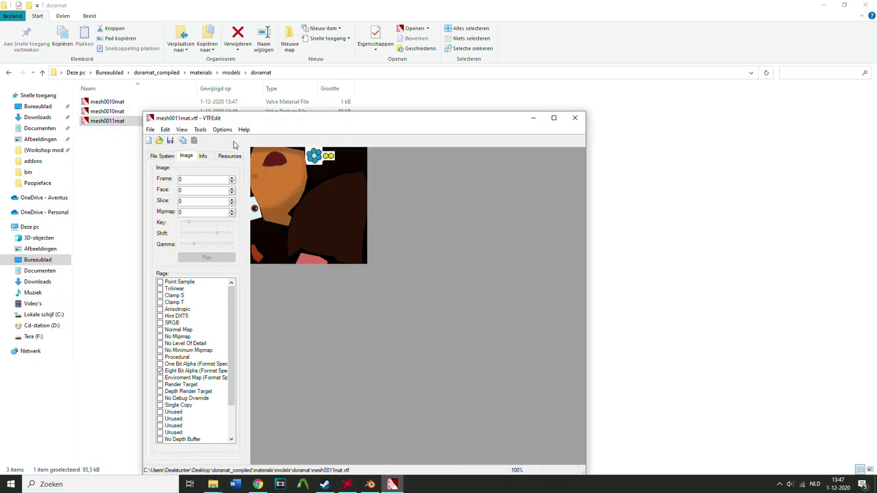
left_click(182, 131)
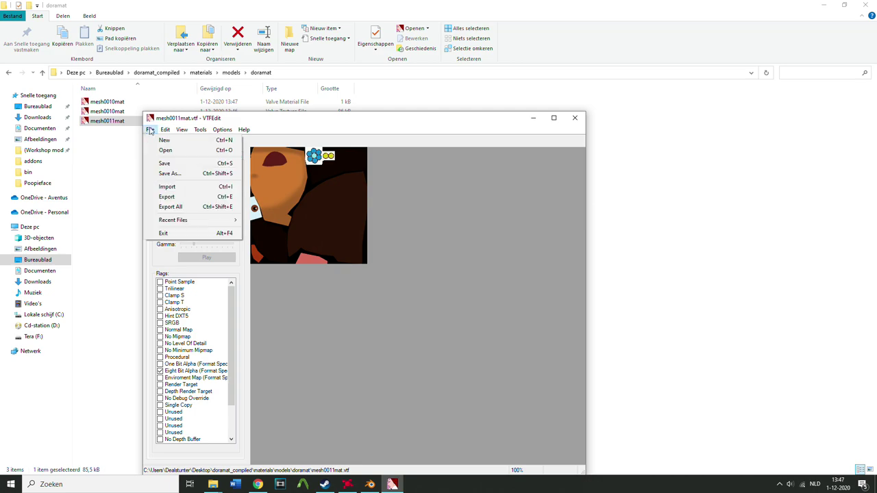
mouse_move(205, 128)
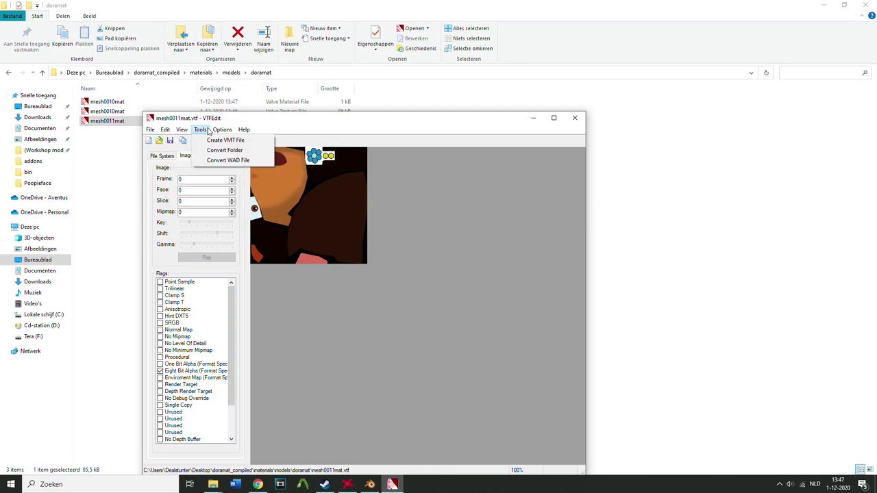
left_click(209, 140)
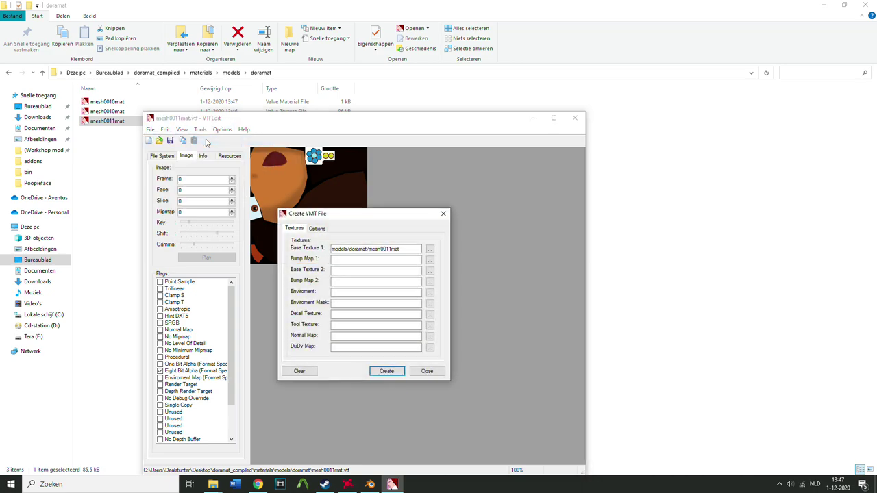
left_click(316, 228)
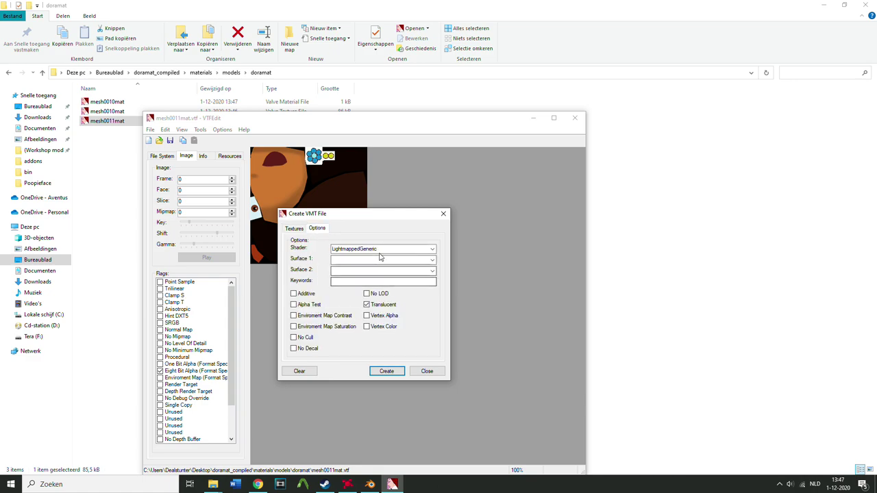
left_click(382, 248)
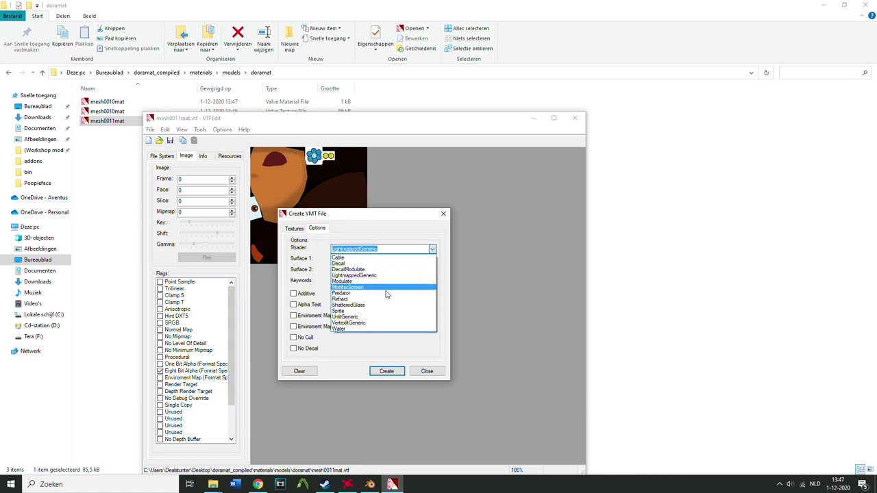
left_click(365, 323)
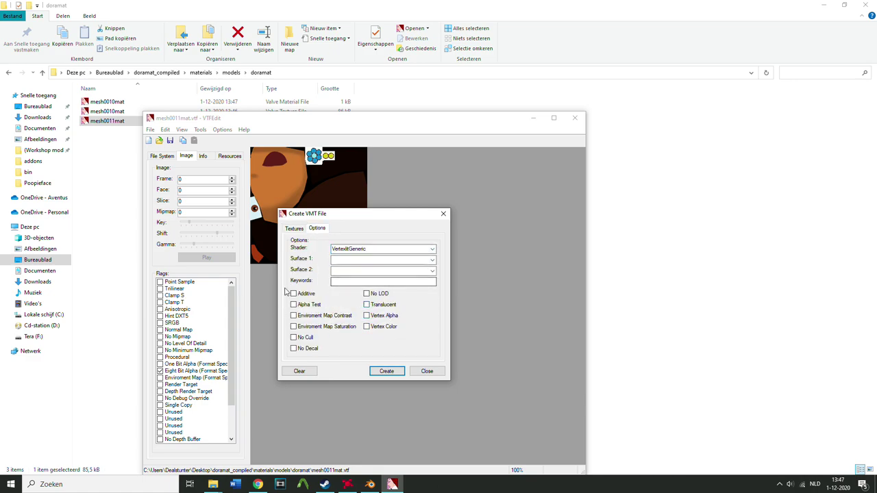
Check the base texture path, save the VMT file as mesh0011mat in the doramat folder and close VTFEdit
left_click(295, 229)
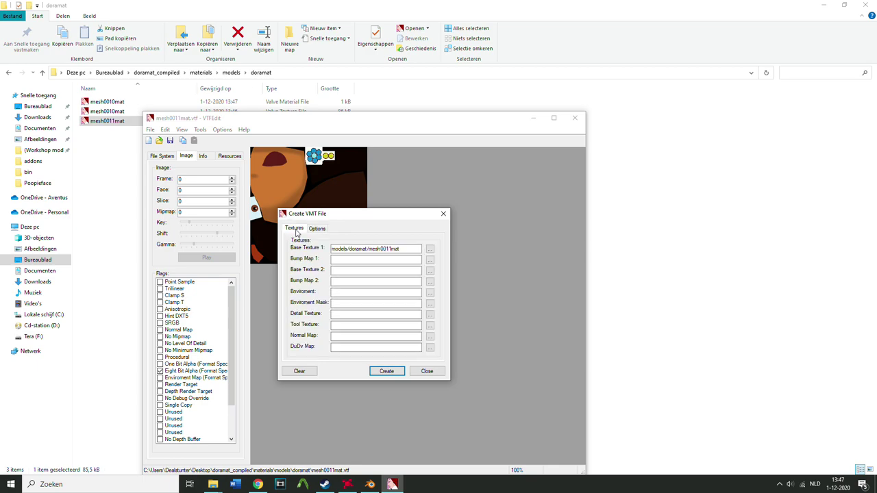
left_click(387, 371)
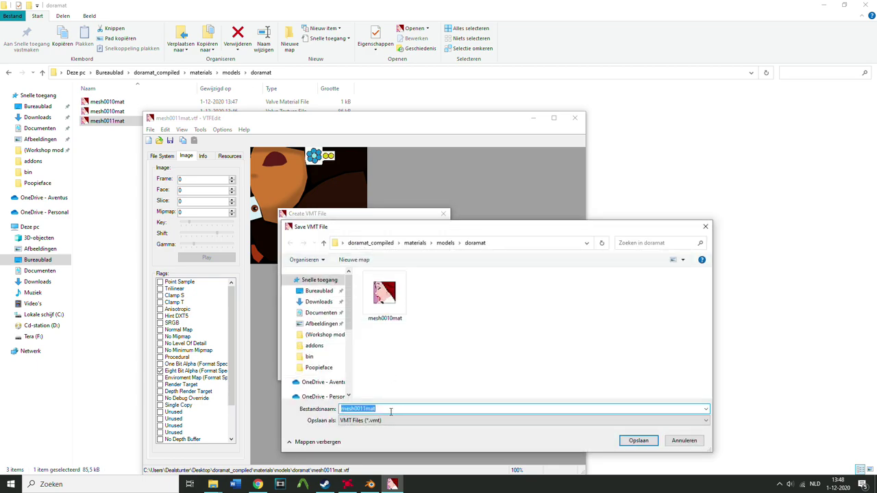
left_click(639, 440)
left_click(443, 214)
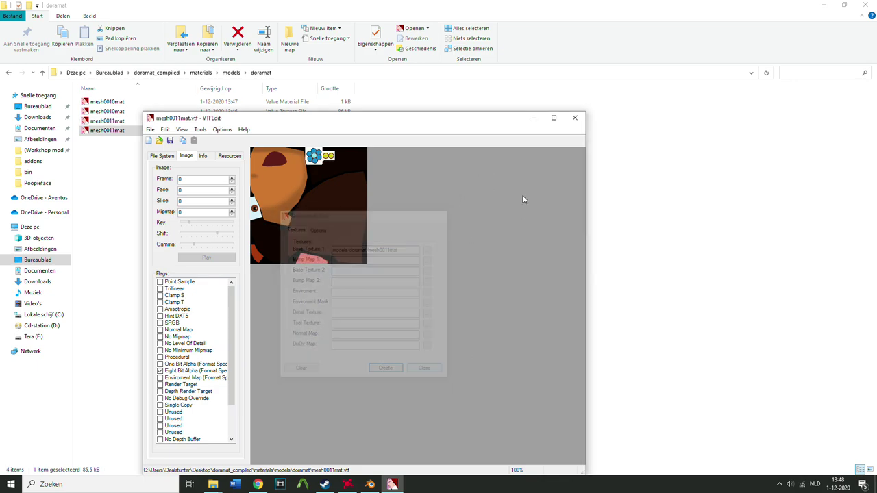
left_click(575, 119)
left_click_drag(296, 308, 304, 140)
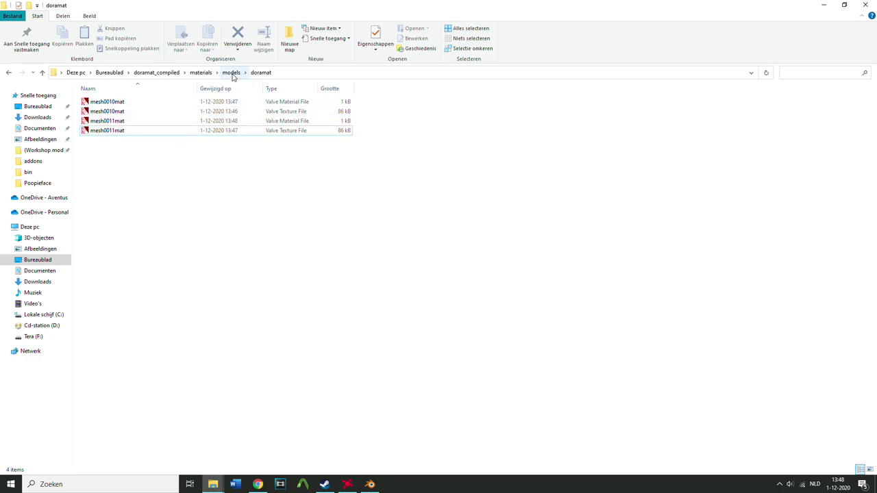
Go back up through the models and materials folders to the doramat_compiled folder
left_click(231, 73)
left_click(201, 73)
left_click(156, 72)
left_click(182, 134)
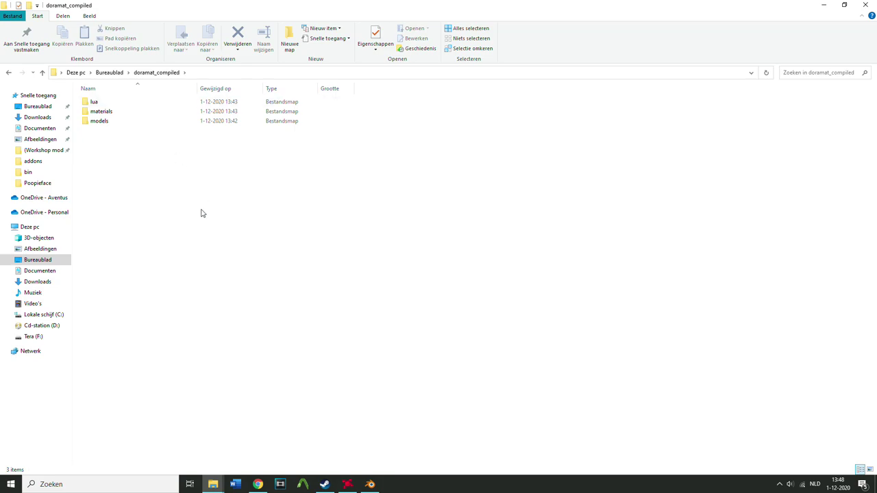
Place the doramat_compiled folder window and the Downloads folder window side by side, each filling half of the screen
left_click_drag(1, 123, 1, 125)
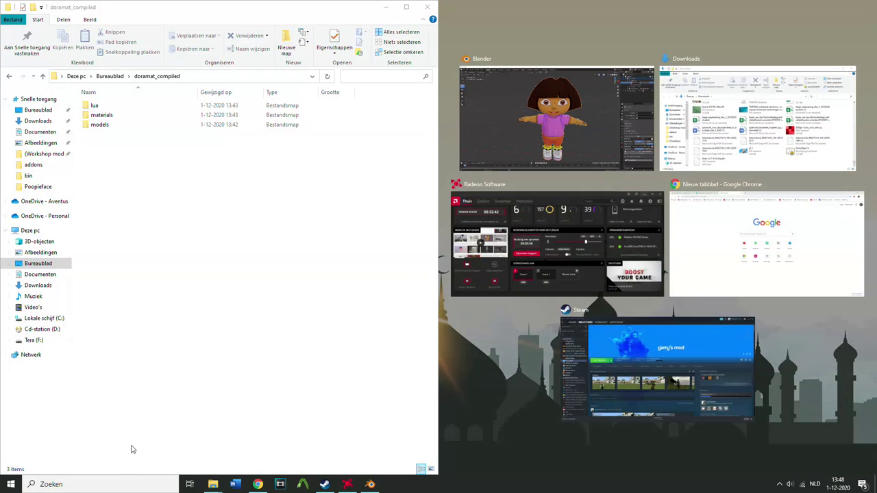
left_click(214, 484)
left_click(199, 467)
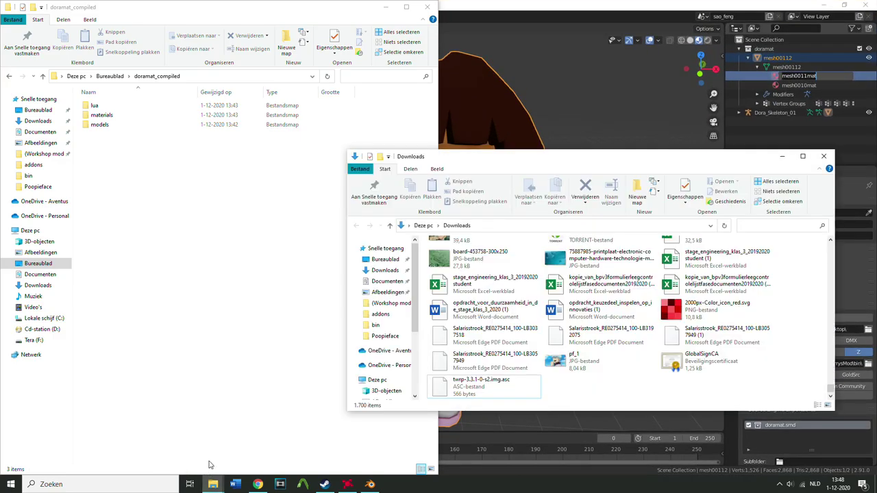
left_click_drag(562, 159, 876, 204)
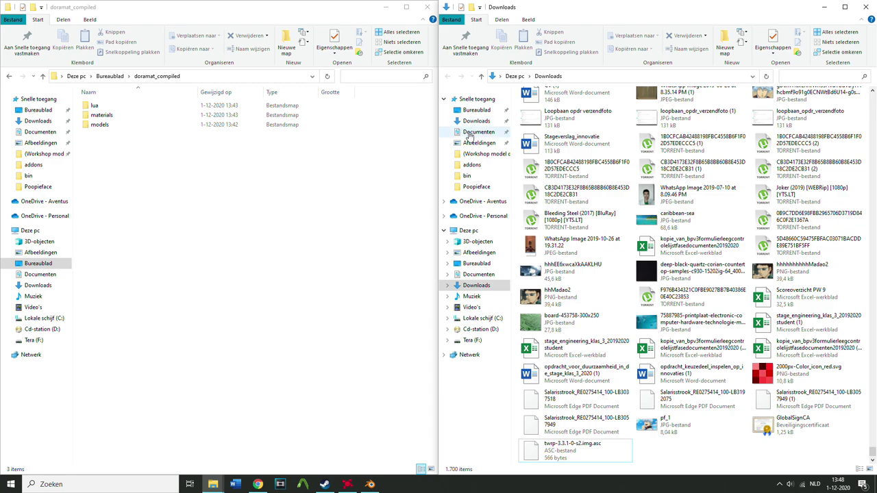
Copy saofeng_playermodel.lua from the lua/autorun folder of the captain_sao_feng addon on the desktop, and return to that addon's main folder
left_click(476, 266)
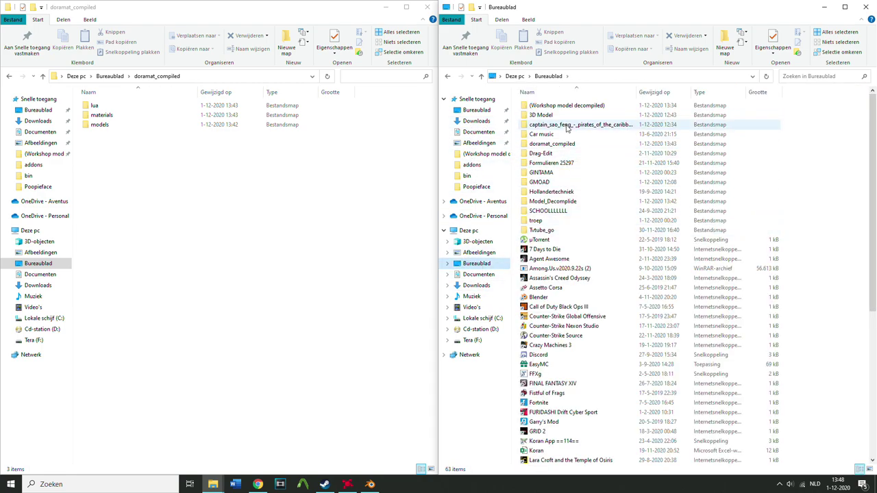
left_click(567, 130)
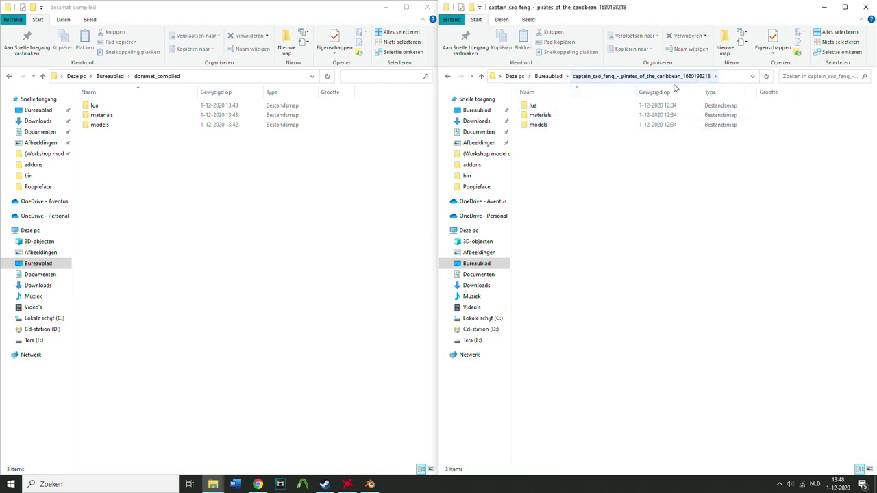
double_click(564, 109)
double_click(564, 108)
left_click(567, 110)
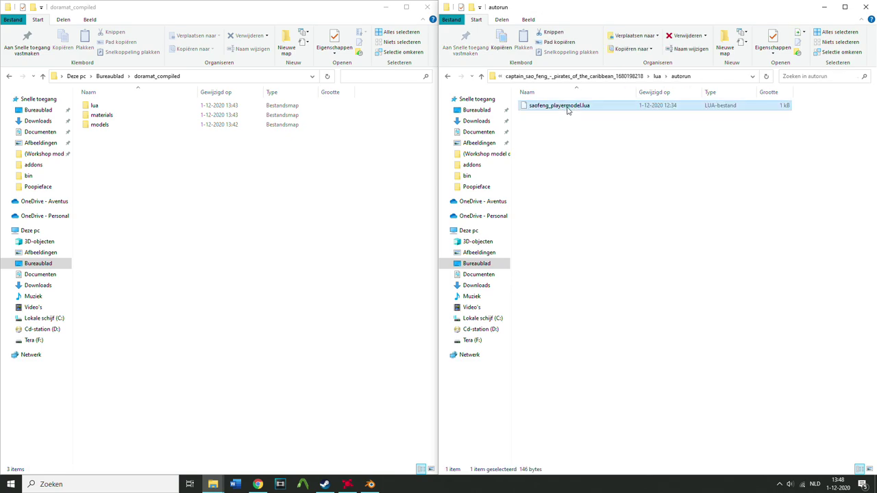
left_click(449, 77)
left_click(449, 78)
Paste the copied Lua file into the lua/autorun folder of doramat_compiled and rename it doramat.lua
double_click(137, 106)
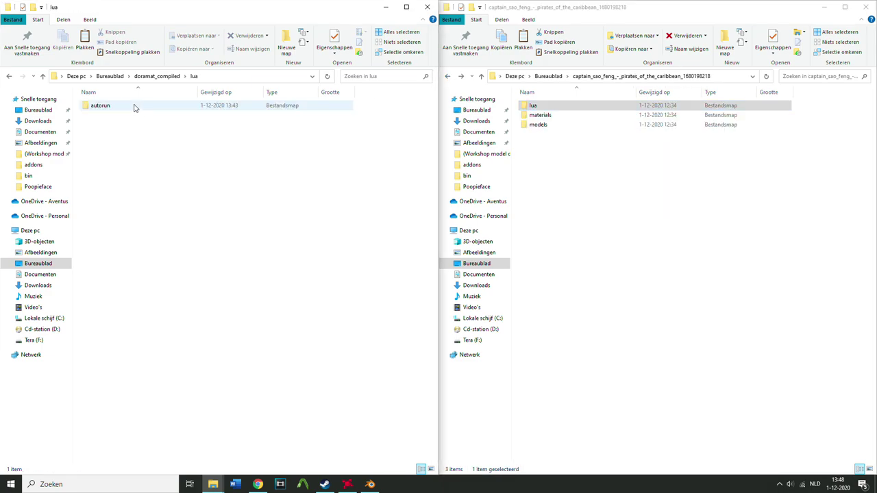
double_click(134, 107)
key("ctrl+v")
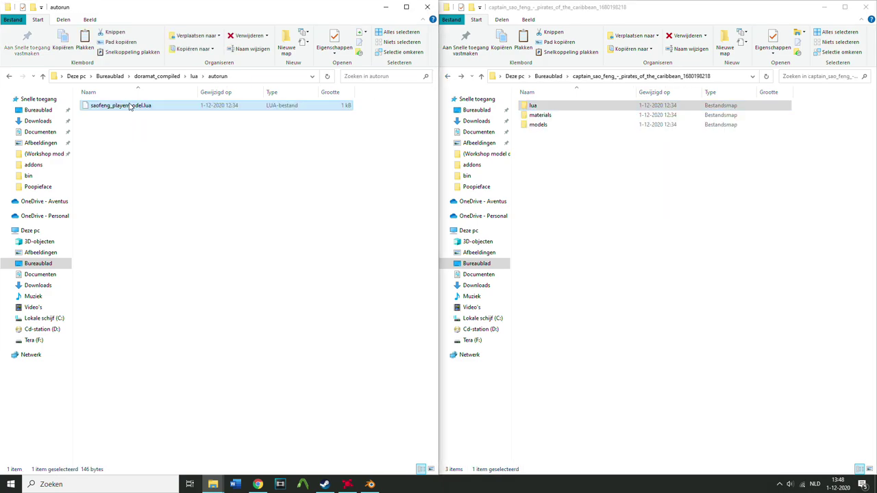
left_click(129, 106)
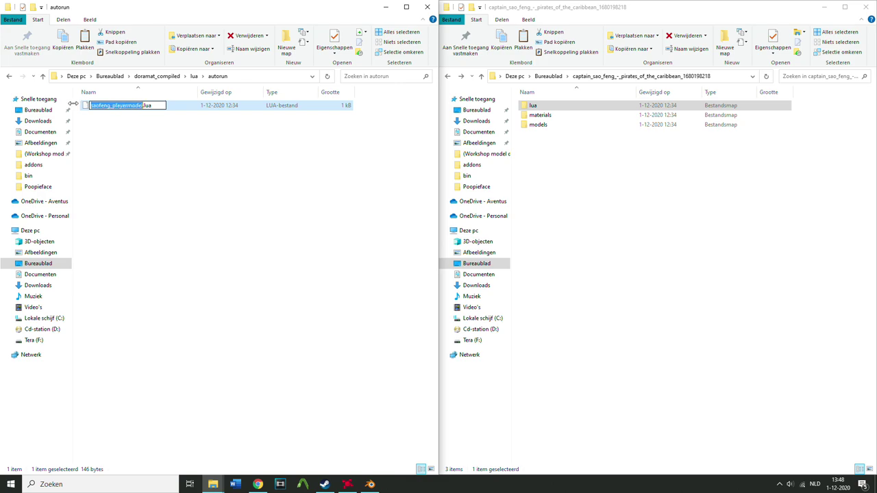
type("doramat")
key("Return")
Open doramat.lua in Notepad++ and set the list.Set line's name to doramat and its path to models/player/doramat.mdl
right_click(101, 108)
left_click(68, 116)
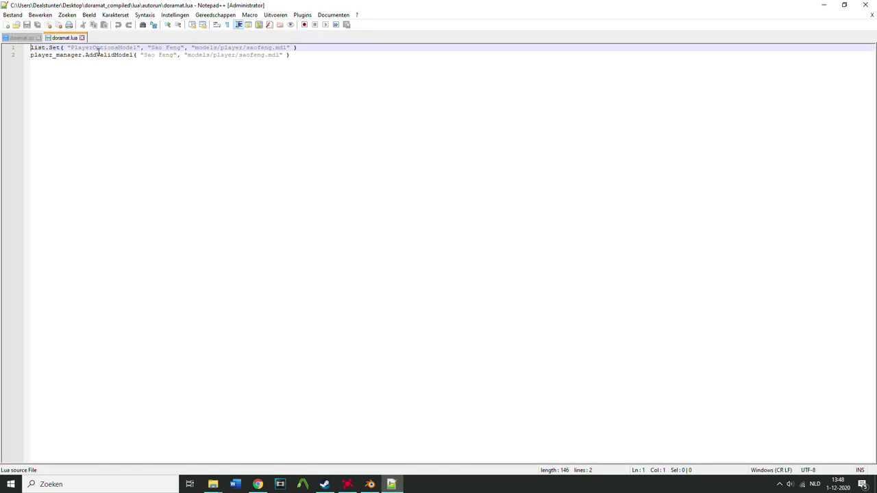
left_click_drag(180, 48, 157, 47)
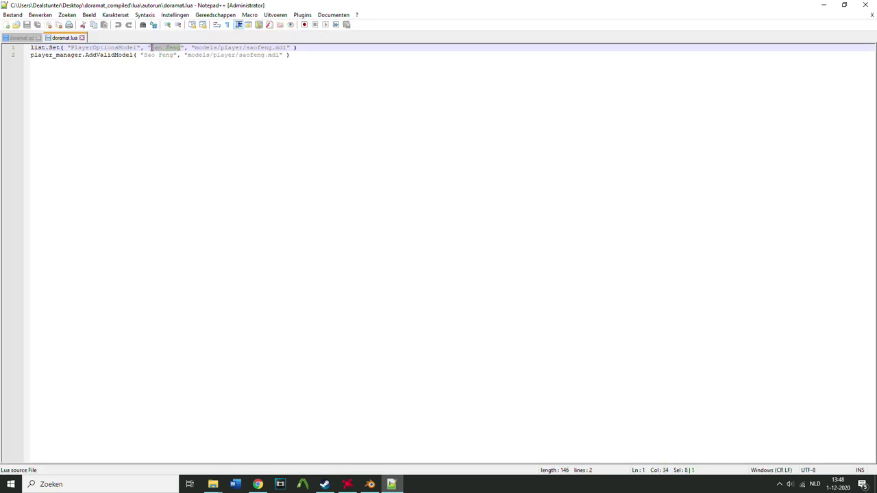
type("doramat")
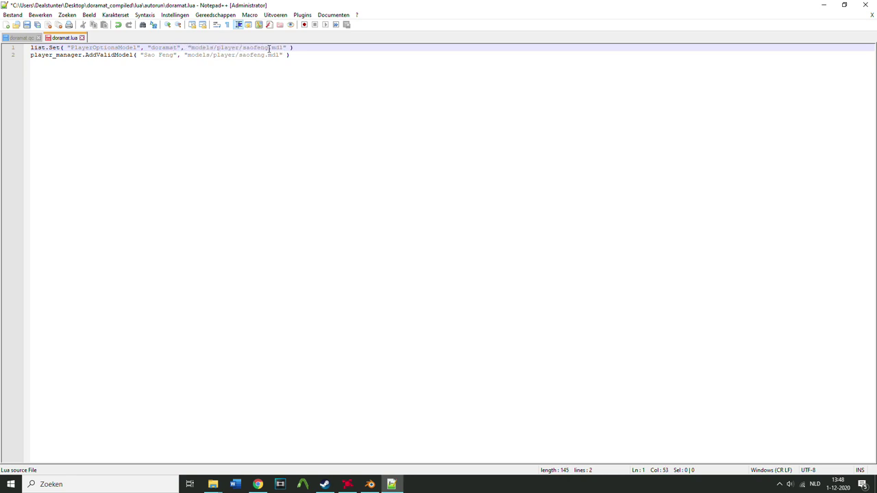
type("dorama")
Set the AddValidModel line's model path to models/player/doramat.mdl and its name to doramat
left_click_drag(266, 55, 250, 55)
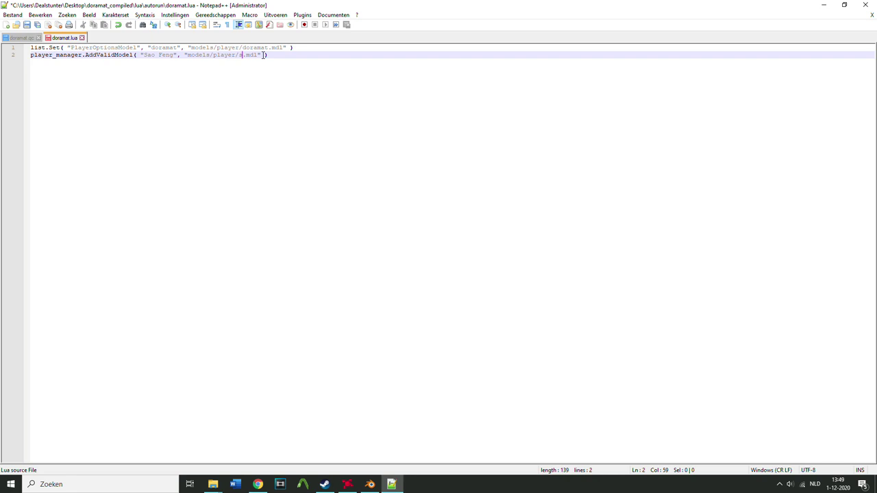
key("BackSpace")
type("doramat")
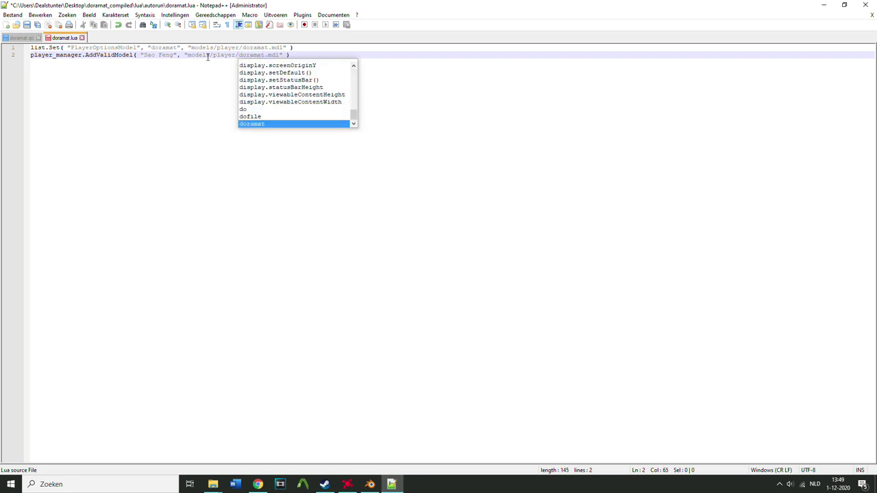
left_click(196, 55)
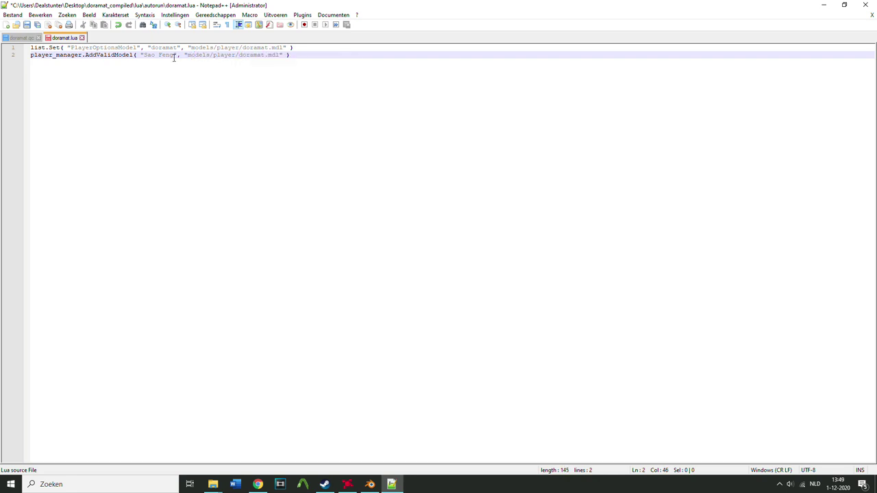
key("BackSpace")
key("BackSpace")
key("BackSpace")
key("BackSpace")
type("doramat")
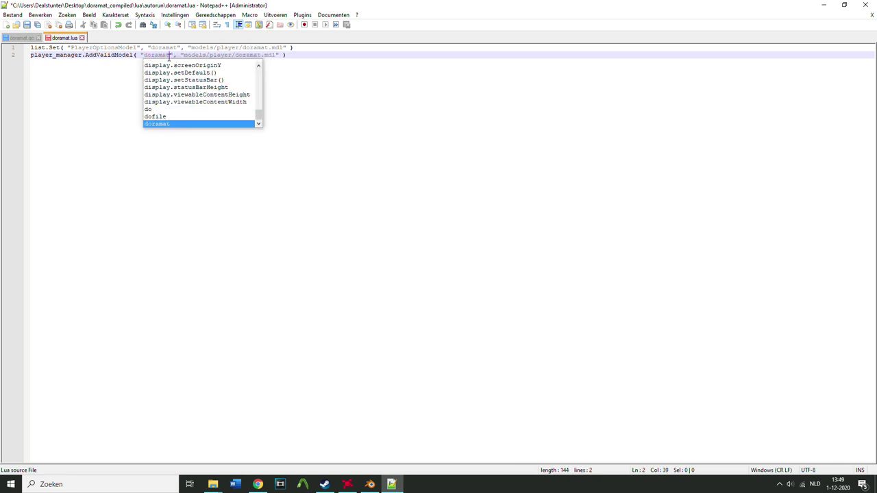
left_click(248, 55)
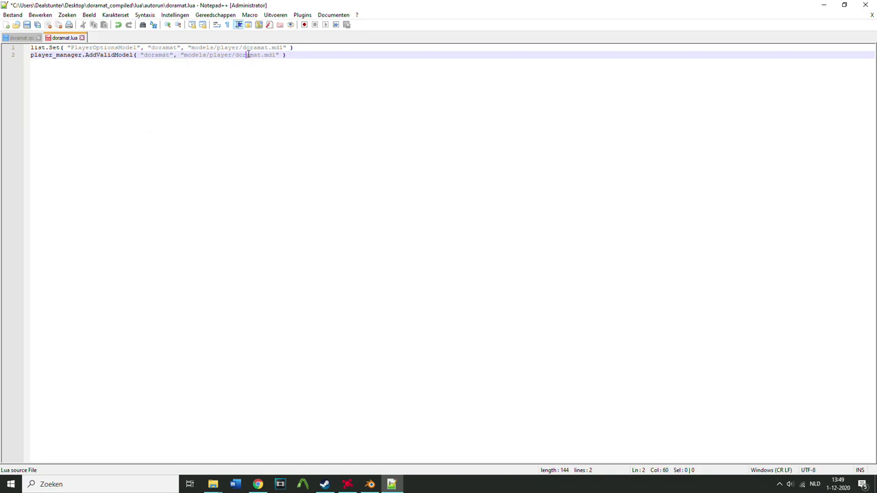
Shrink the Notepad++ window and check the model files in the models/player folder of doramat_compiled against the script's path
double_click(488, 4)
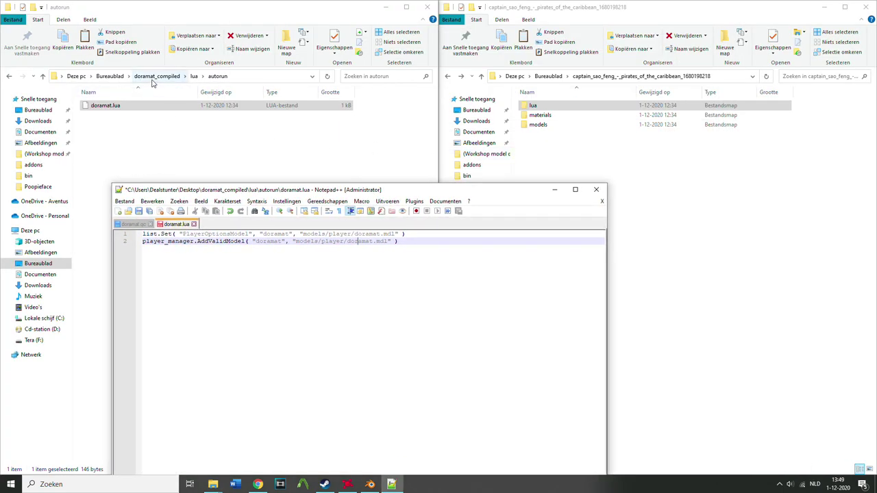
left_click(153, 76)
double_click(103, 124)
double_click(112, 105)
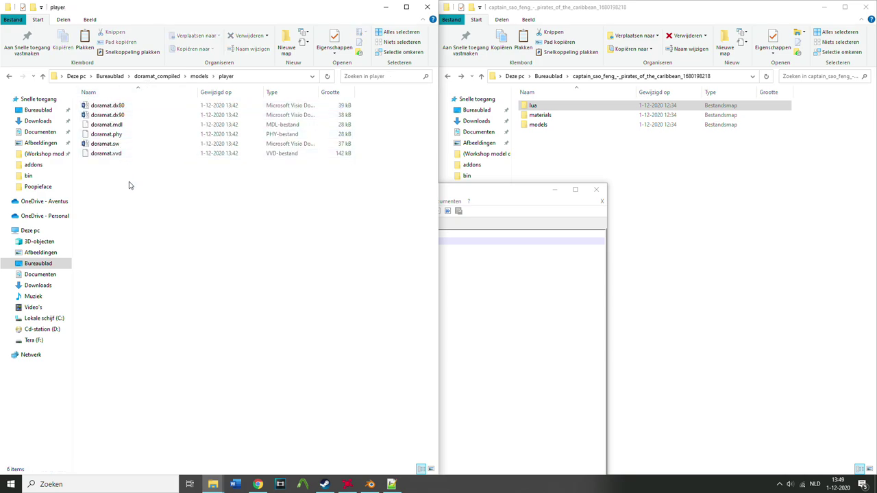
Create a trial folder named dormat in the player folder, delete it again and return to the Lua script
left_click(288, 55)
type("dormat")
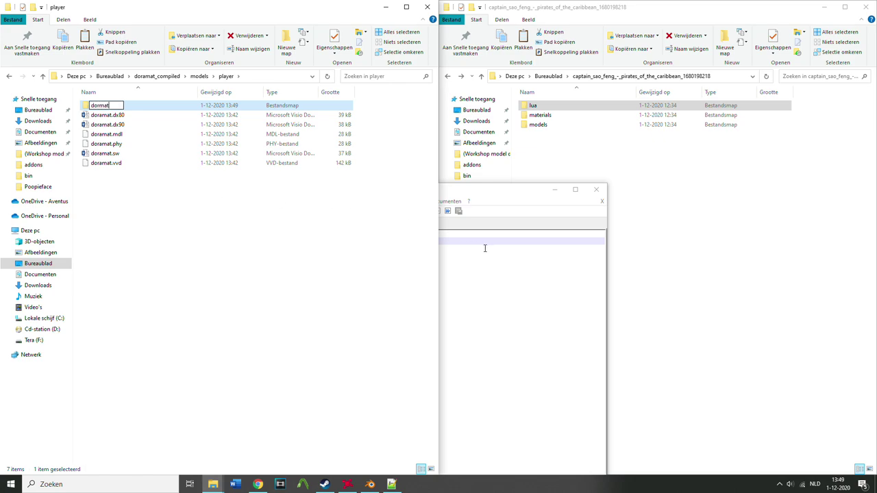
left_click(483, 248)
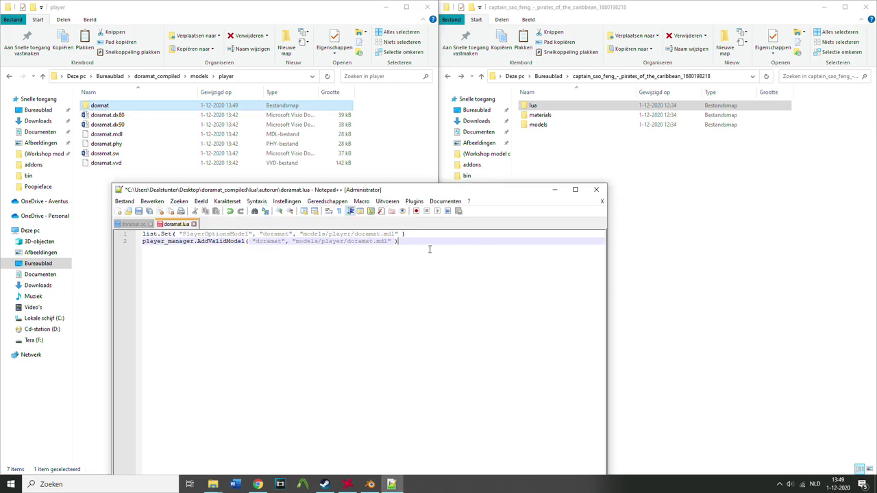
left_click(127, 108)
key("Delete")
key("alt+Tab")
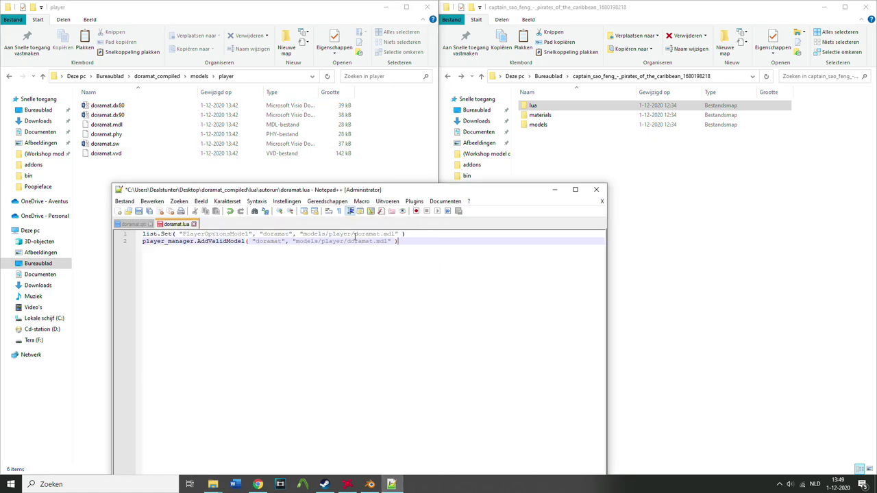
Return to the doramat_compiled folder, save doramat.lua and close Notepad++
left_click(159, 76)
left_click(515, 306)
left_click(138, 211)
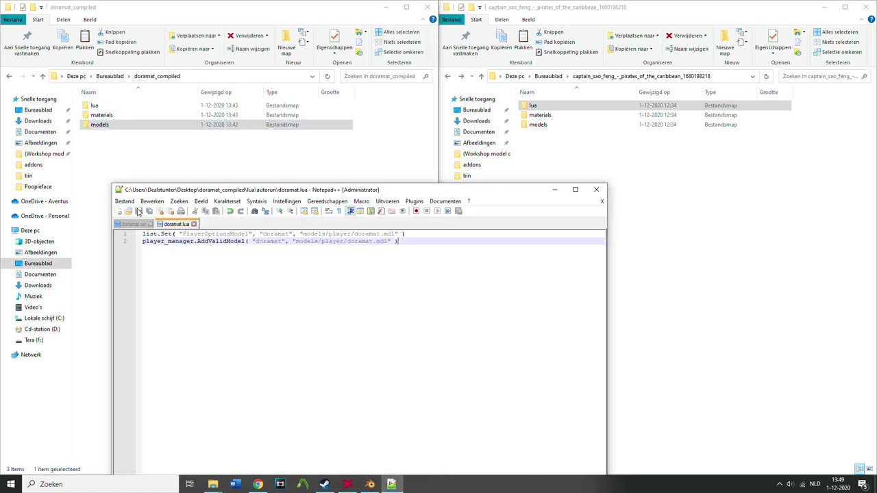
left_click(124, 204)
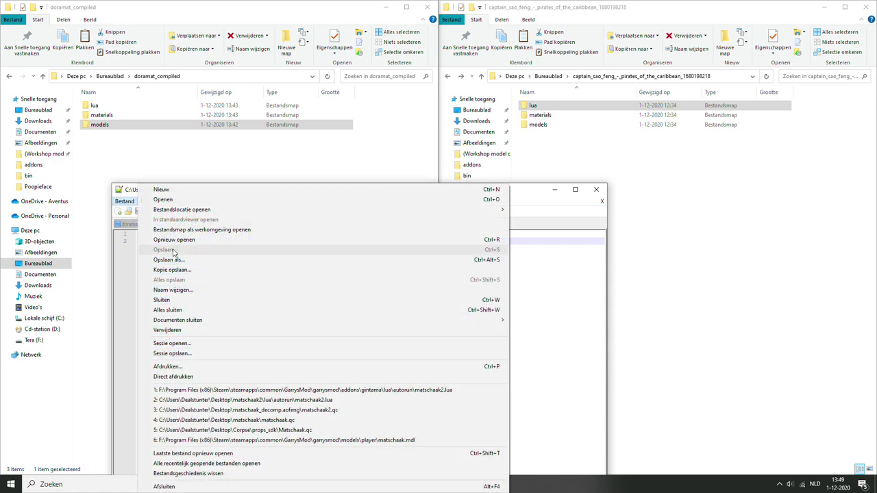
left_click(126, 279)
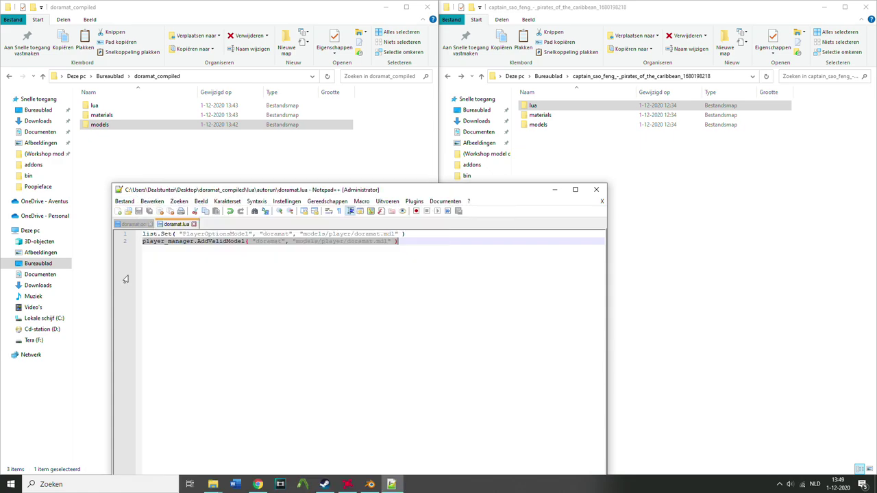
left_click(597, 191)
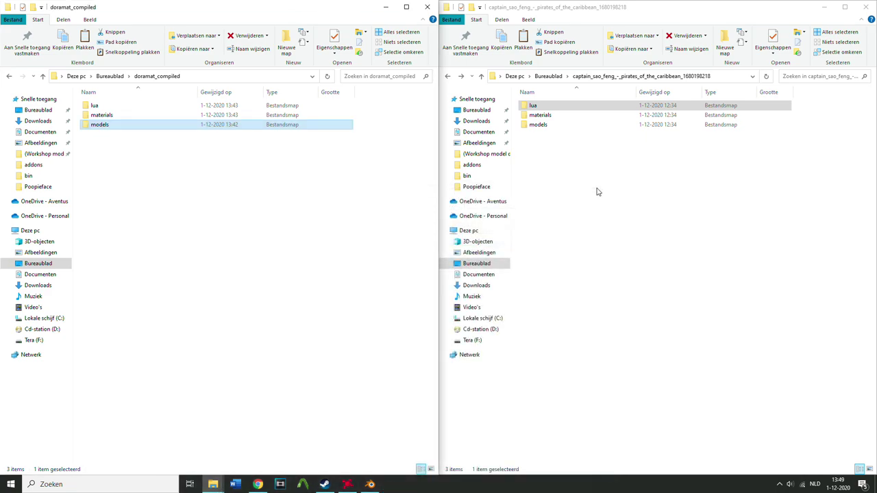
Compare the materials folder structure of doramat_compiled, down to its doramat texture folder, with that of the captain_sao_feng addon
left_click(274, 199)
double_click(161, 115)
double_click(147, 106)
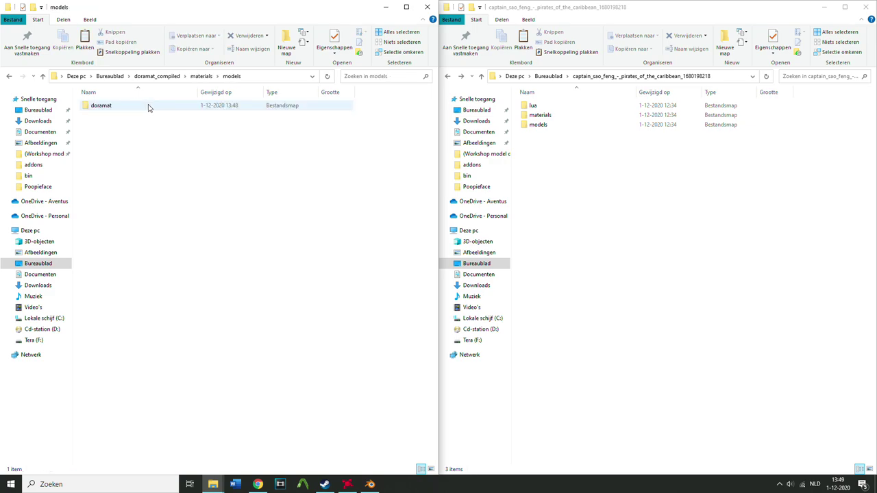
double_click(146, 106)
double_click(591, 115)
double_click(579, 111)
double_click(579, 112)
left_click(517, 76)
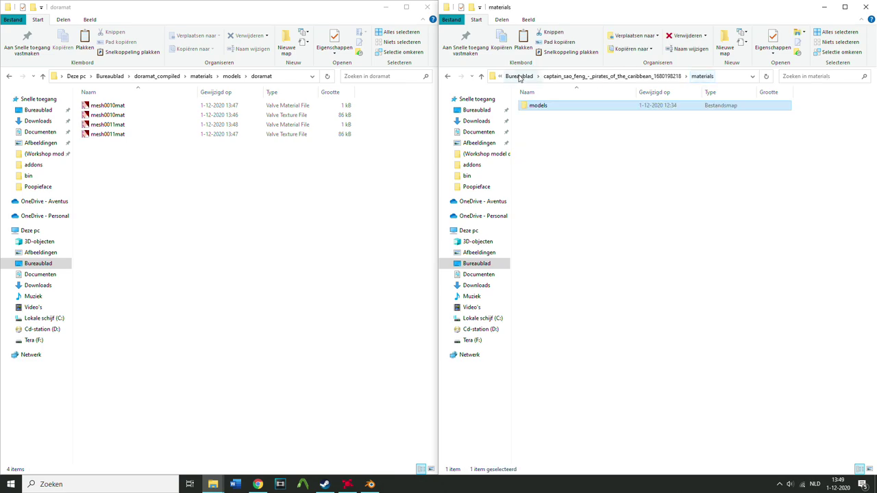
left_click(603, 76)
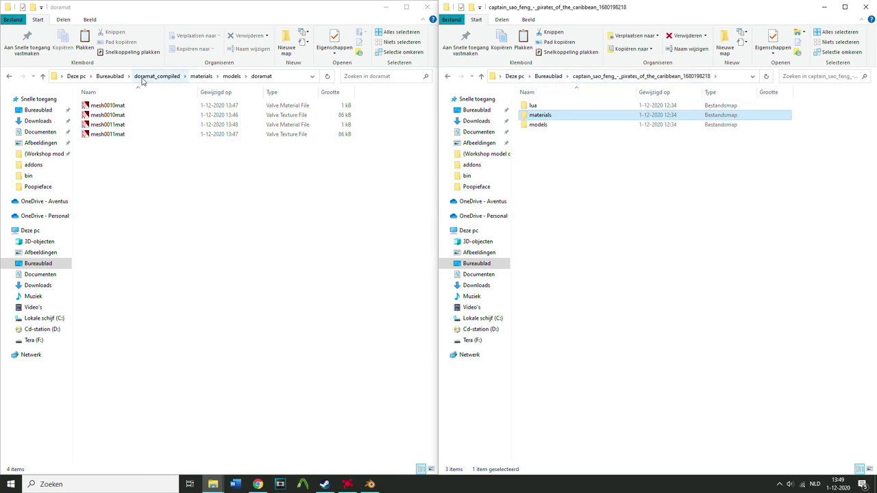
Compare the files in the models/player folders of doramat_compiled and the captain_sao_feng addon
left_click(156, 76)
double_click(121, 126)
double_click(131, 105)
left_click(575, 125)
double_click(575, 124)
double_click(542, 105)
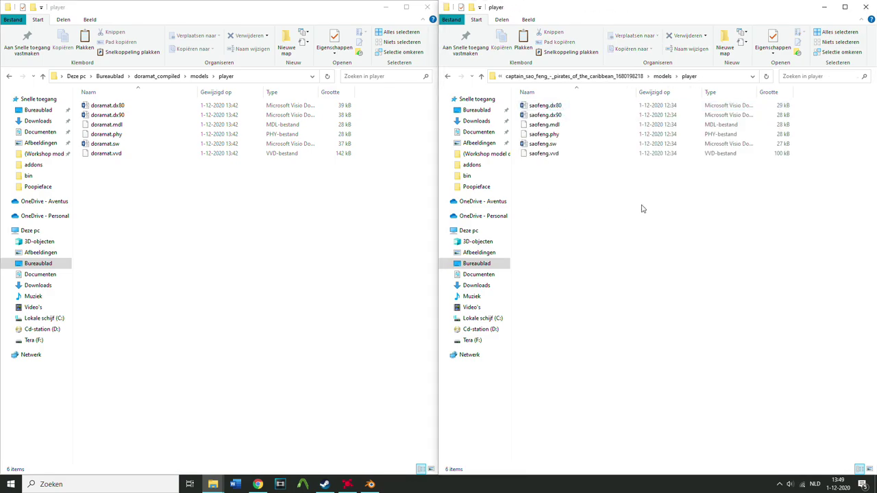
Close the captain_sao_feng folder window, maximize the doramat_compiled window and go up to the desktop folder
left_click(342, 219)
left_click(872, 10)
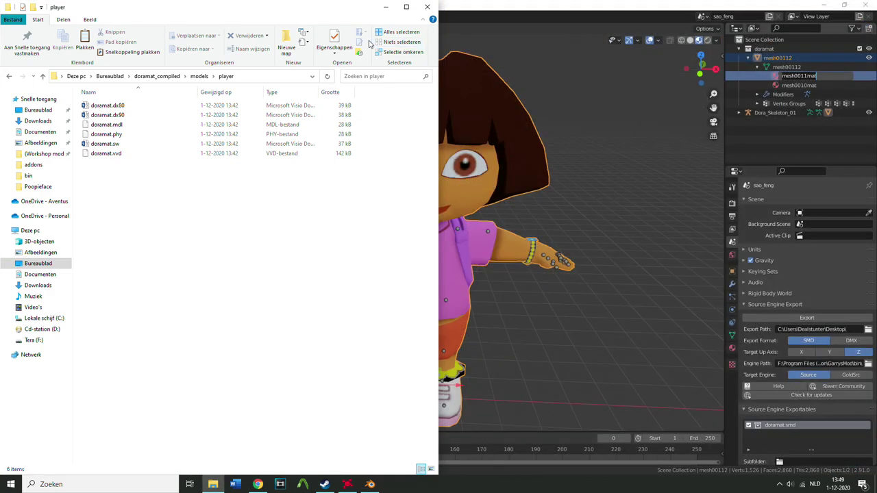
double_click(322, 15)
left_click(156, 73)
left_click_drag(137, 224, 257, 158)
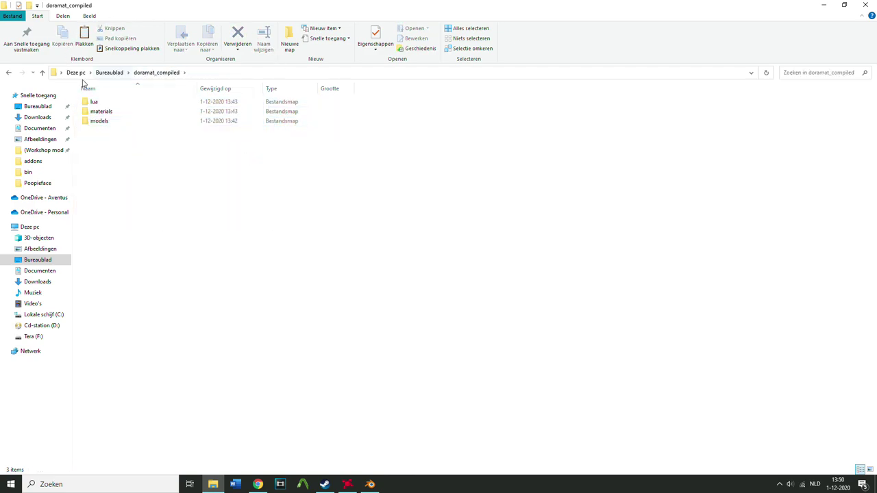
left_click(110, 73)
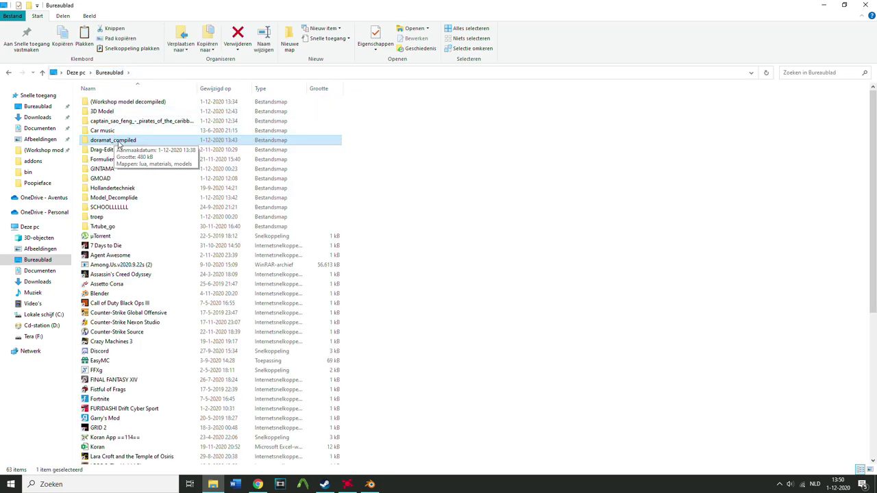
Open Crowbar, set the compile output to the Game's "models" folder and open that folder in File Explorer
right_click(213, 485)
left_click(303, 485)
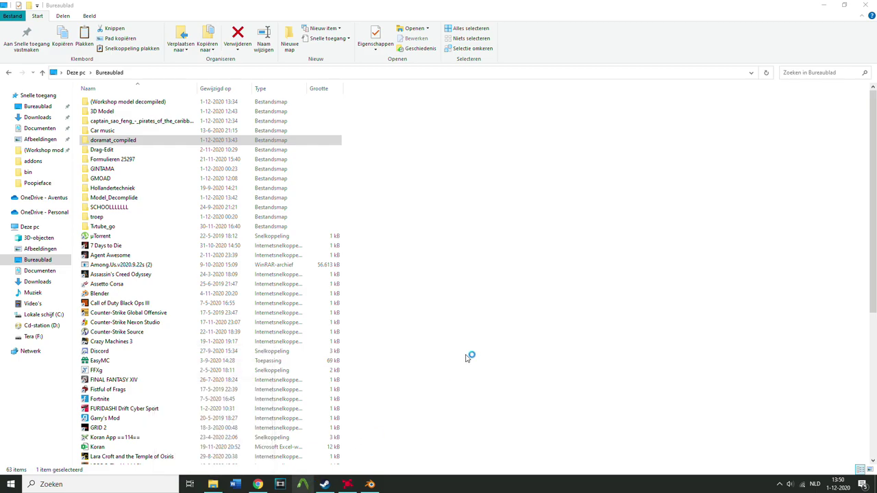
key("alt+Tab")
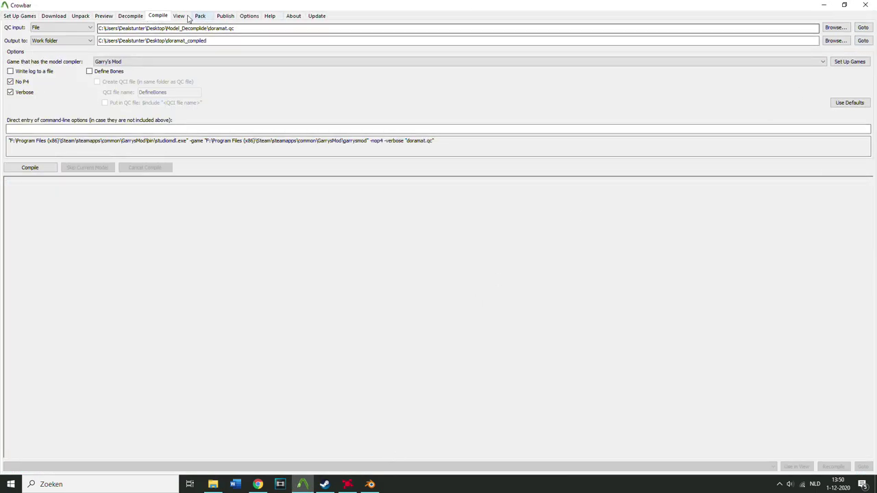
left_click(130, 15)
left_click(153, 17)
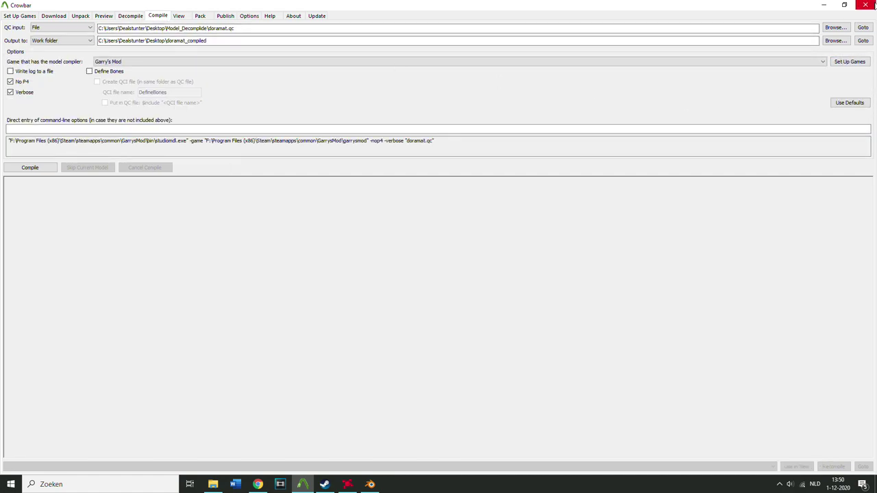
left_click(60, 41)
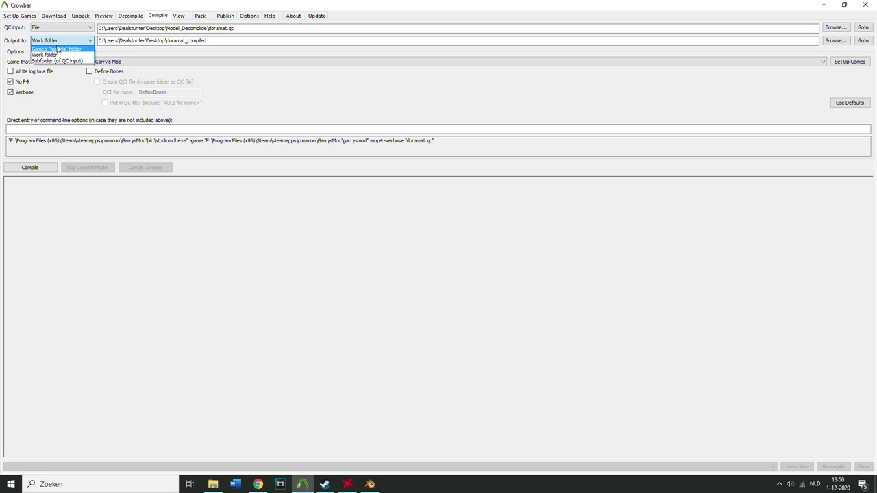
left_click(57, 49)
left_click(861, 41)
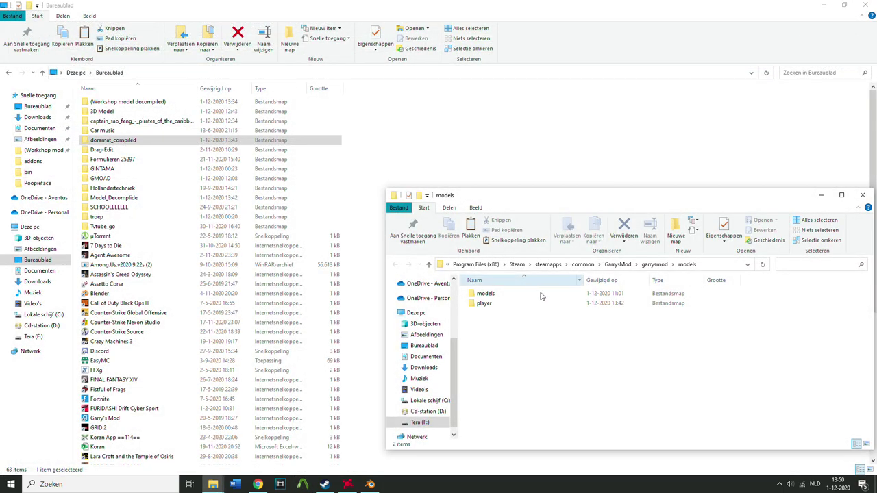
Bring the models window up to the GarrysMod folder and arrange it side by side with the desktop folder window
left_click(618, 264)
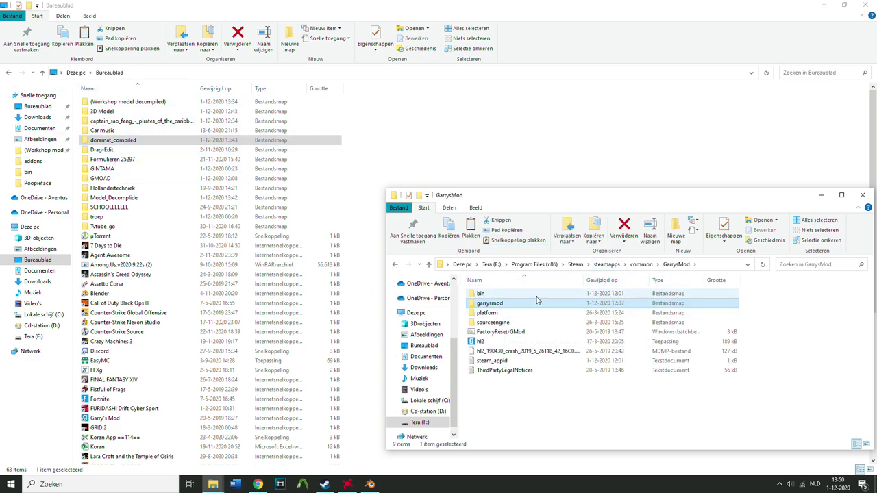
left_click_drag(551, 201, 876, 205)
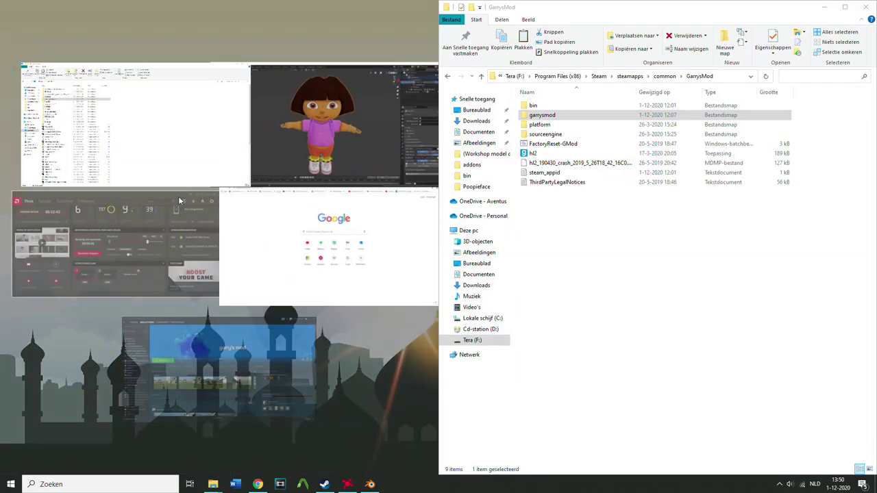
left_click(130, 122)
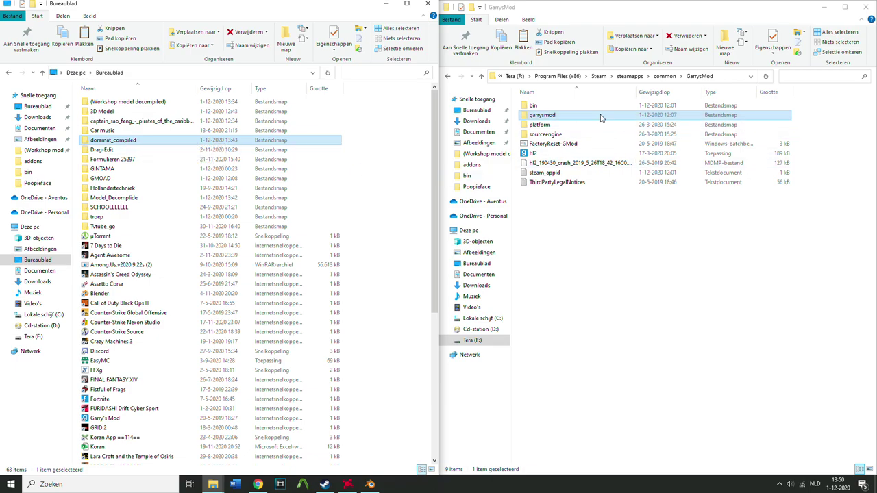
Open the addons folder inside garrysmod and copy the doramat_compiled folder from the desktop into it
left_click(551, 116)
double_click(550, 116)
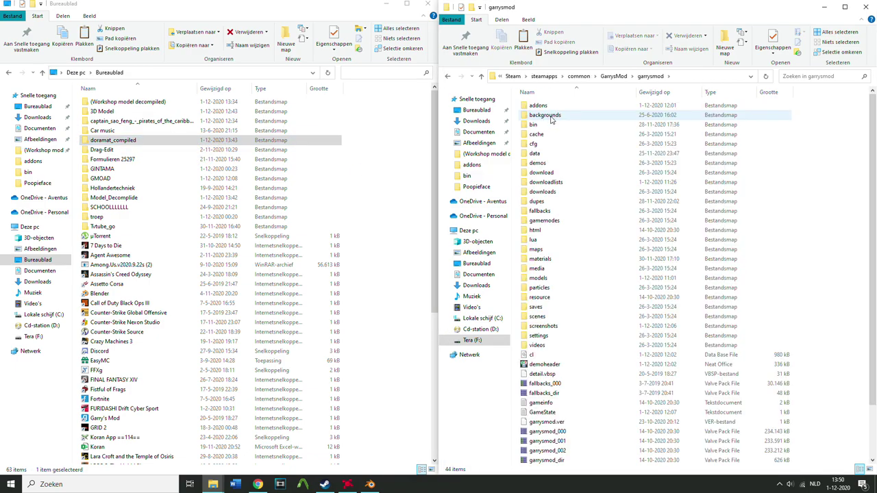
double_click(540, 105)
left_click_drag(157, 141, 845, 249)
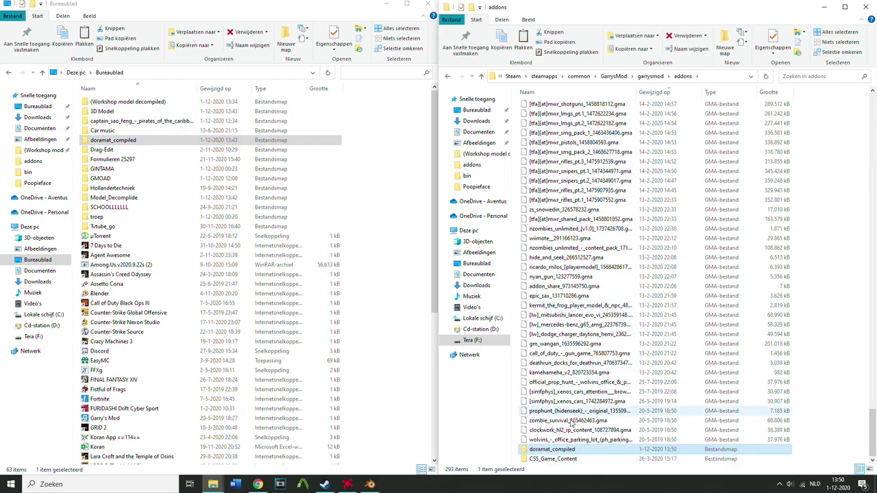
Maximize the addons folder window and launch the hlmv model viewer from GarrysMod's bin folder
left_click_drag(600, 18, 393, 2)
mouse_move(213, 472)
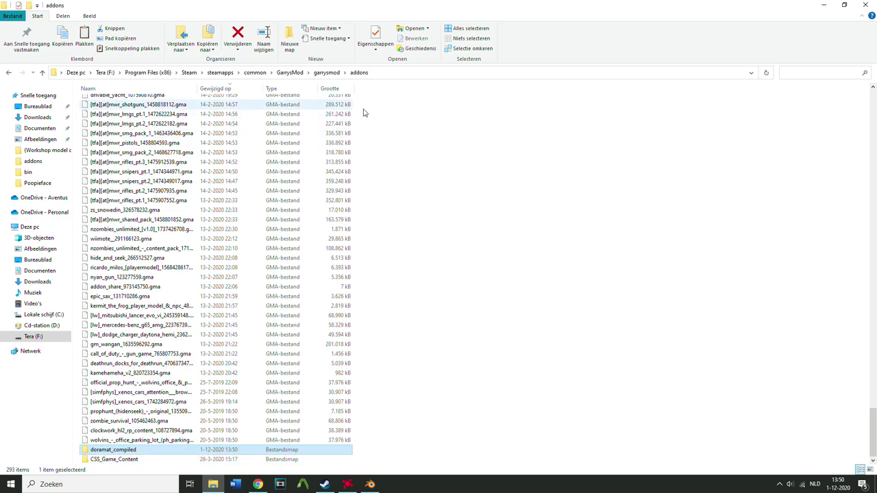
left_click(289, 72)
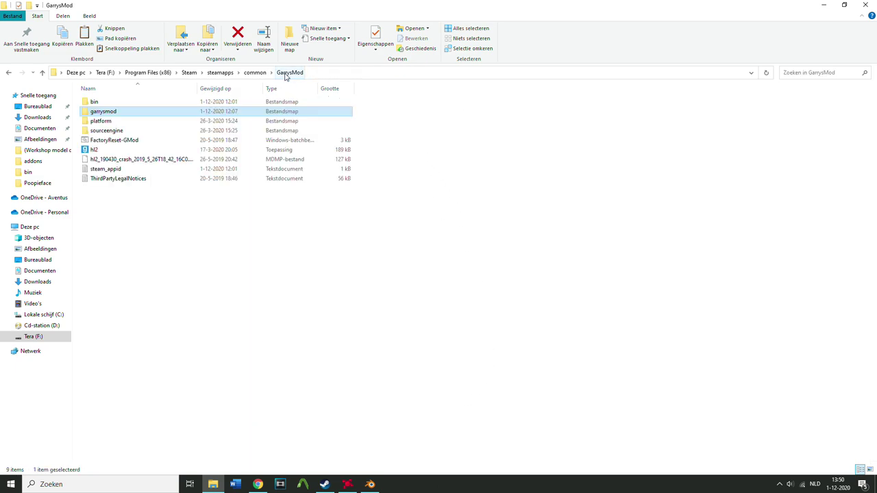
double_click(96, 102)
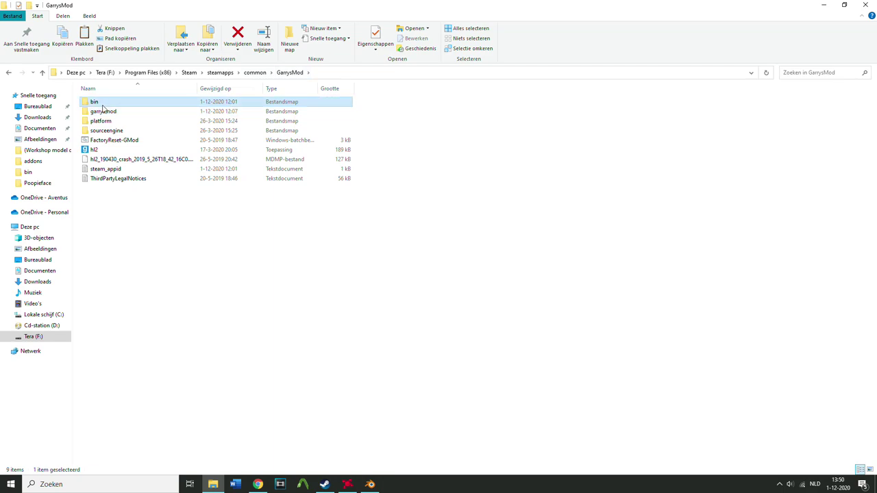
scroll(140, 310, "down", 3)
scroll(140, 310, "down", 8)
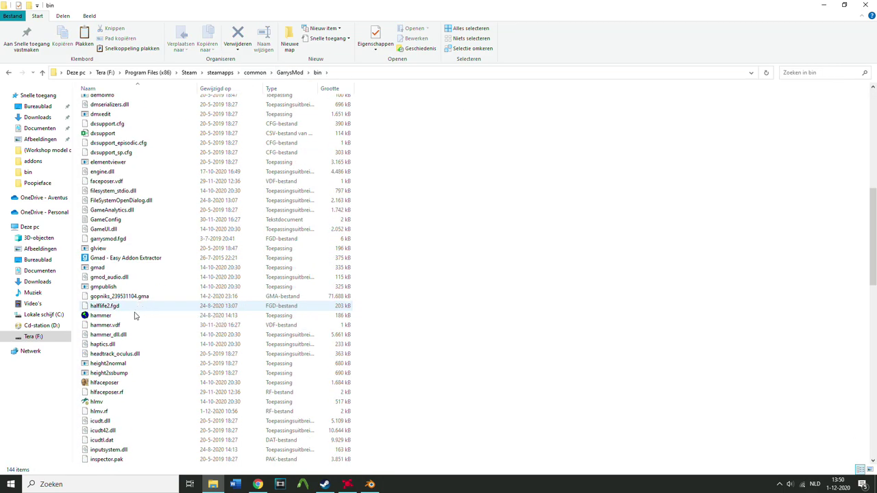
left_click(98, 404)
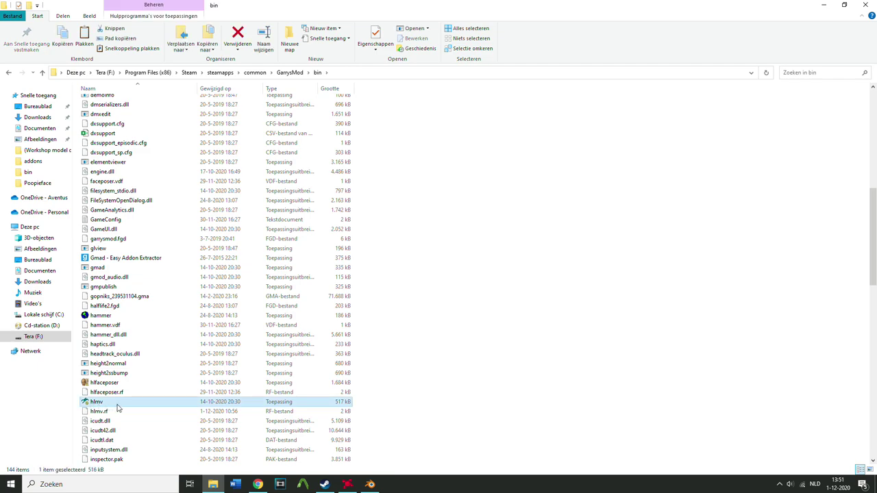
scroll(113, 405, "down", 4)
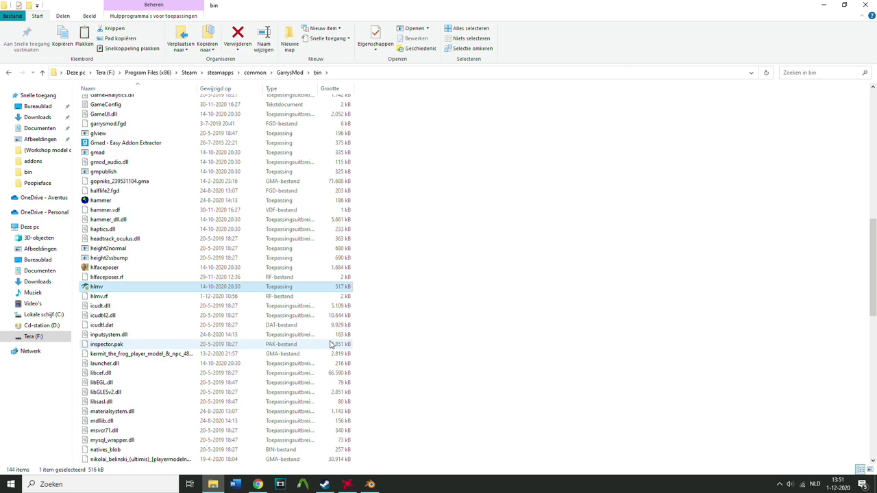
Start loading a model in Half-Life Model Viewer and browse to the doramat_compiled folder in garrysmod's addons
left_click(21, 29)
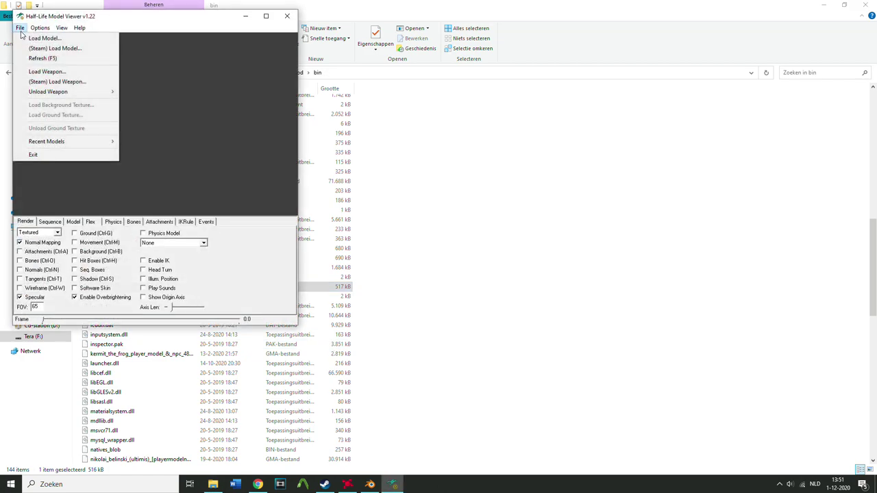
left_click(42, 38)
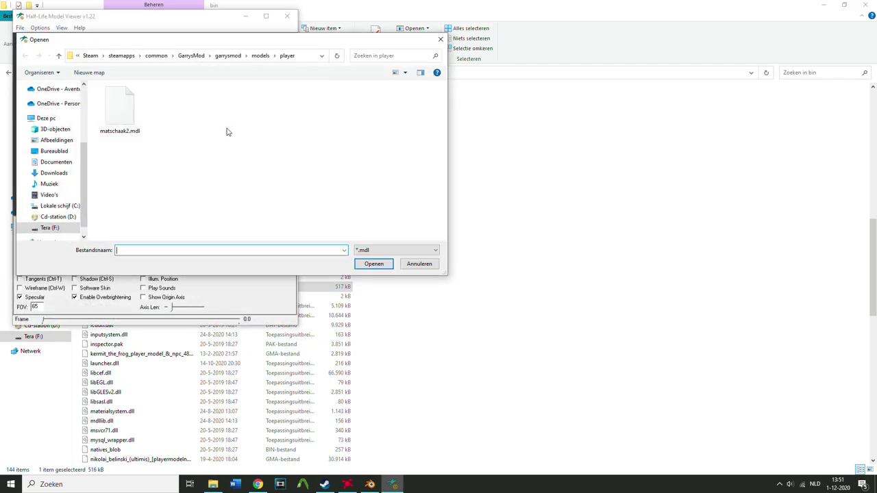
left_click(191, 56)
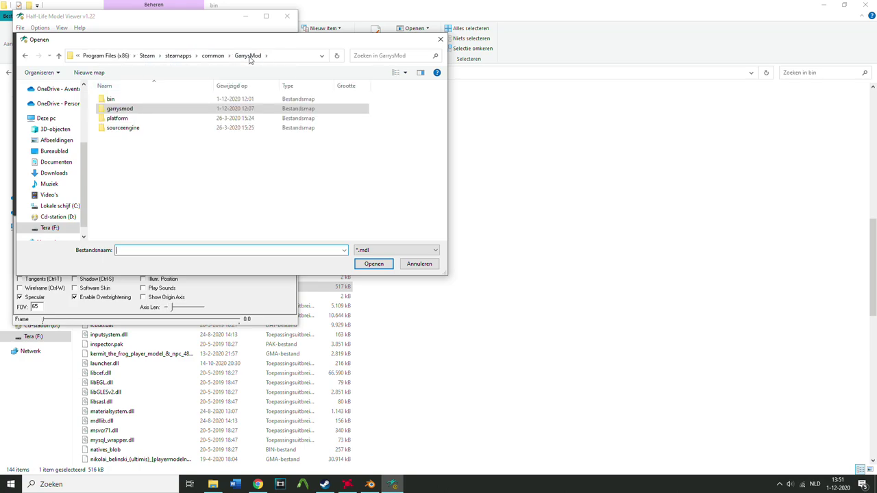
left_click(208, 56)
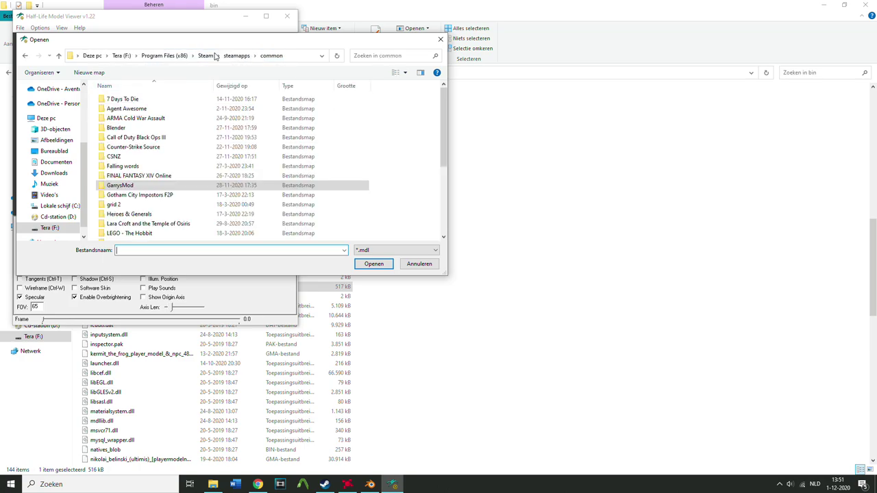
double_click(142, 188)
double_click(133, 100)
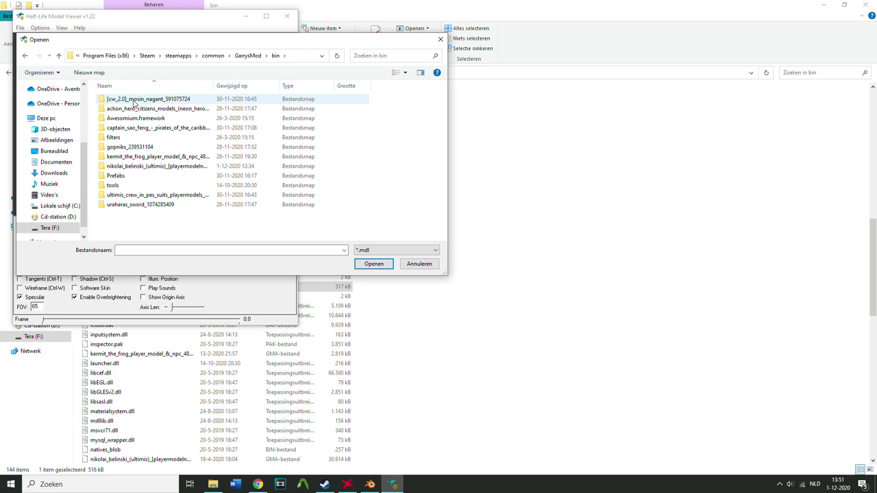
left_click(250, 57)
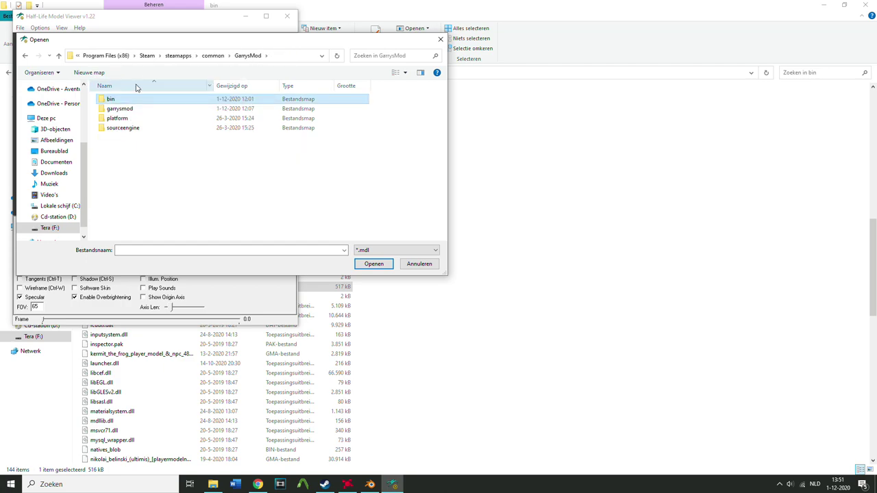
double_click(122, 109)
double_click(114, 100)
left_click(127, 110)
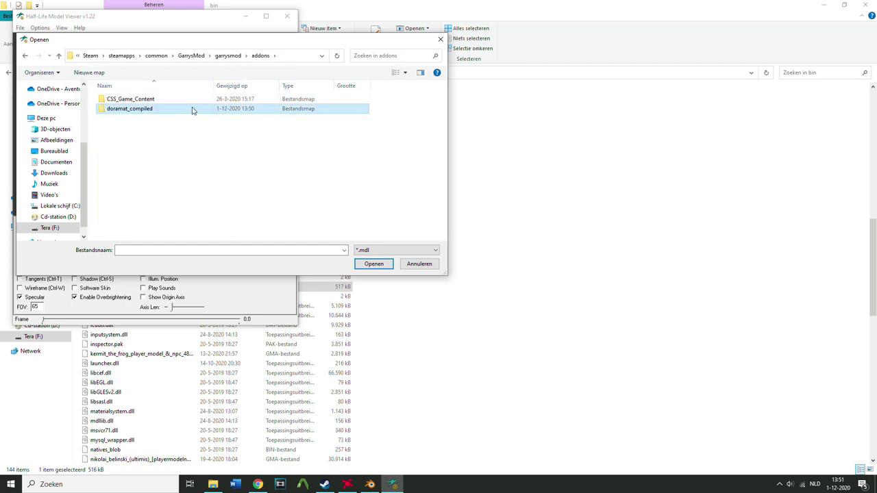
Load doramat.mdl from the models/player folder of doramat_compiled
left_click(370, 264)
left_click(366, 250)
left_click(368, 258)
double_click(110, 118)
double_click(125, 101)
left_click(125, 100)
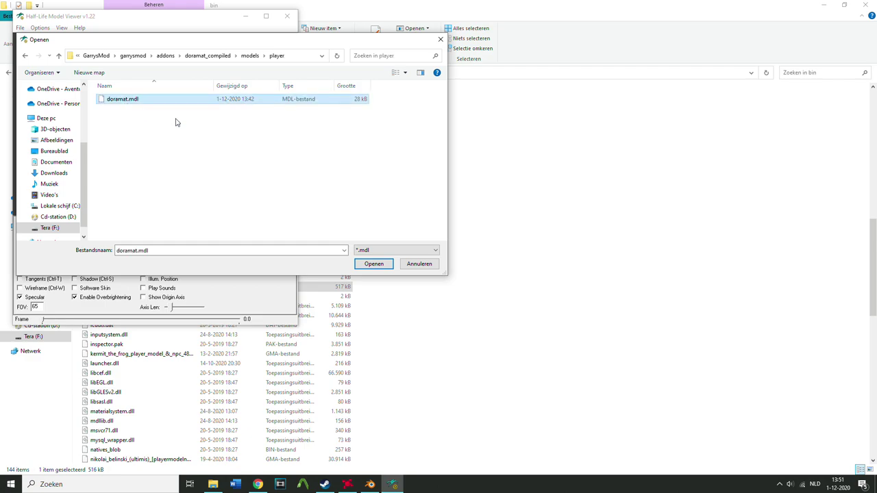
left_click(373, 265)
Maximize the model viewer and examine the doramat model by rotating and zooming it
mouse_move(150, 137)
left_mouse_down()
mouse_move(1, 135)
mouse_move(95, 144)
mouse_move(152, 136)
left_mouse_up()
left_click_drag(175, 11, 260, 1)
left_click_drag(357, 209, 448, 198)
right_click_drag(448, 198, 455, 265)
mouse_move(455, 265)
left_mouse_down()
mouse_move(467, 265)
mouse_move(474, 231)
mouse_move(459, 280)
left_mouse_up()
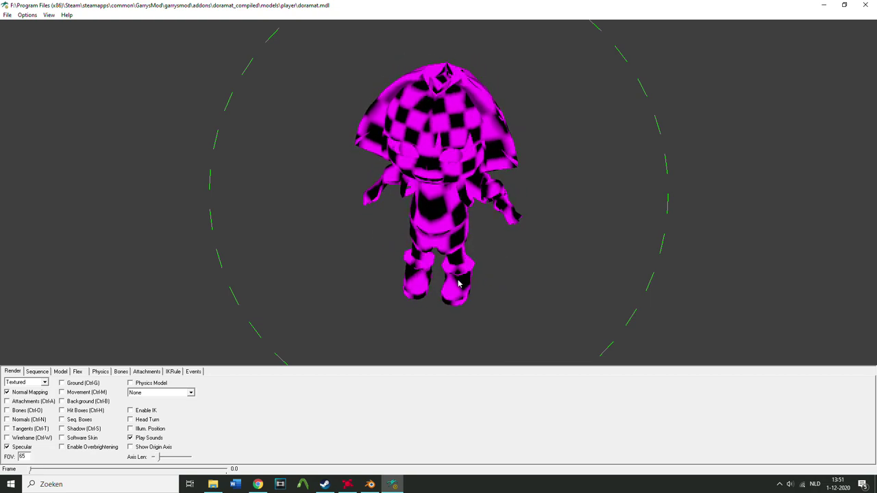
Look through the model's physics, flex, model and sequence settings, then close the model viewer
left_click(100, 374)
left_click(79, 374)
left_click(61, 374)
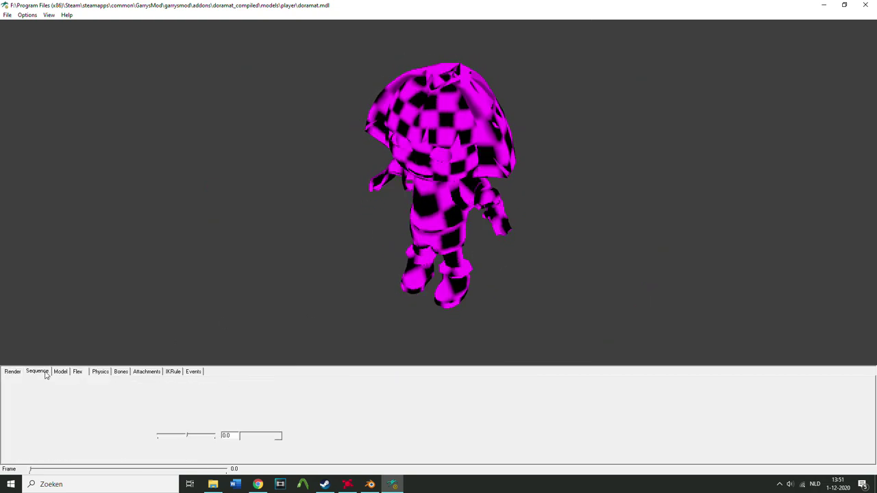
left_click(94, 459)
left_click(114, 464)
left_click(127, 461)
left_click(121, 472)
mouse_move(399, 233)
left_mouse_down()
mouse_move(407, 212)
mouse_move(409, 226)
left_mouse_up()
left_click(865, 5)
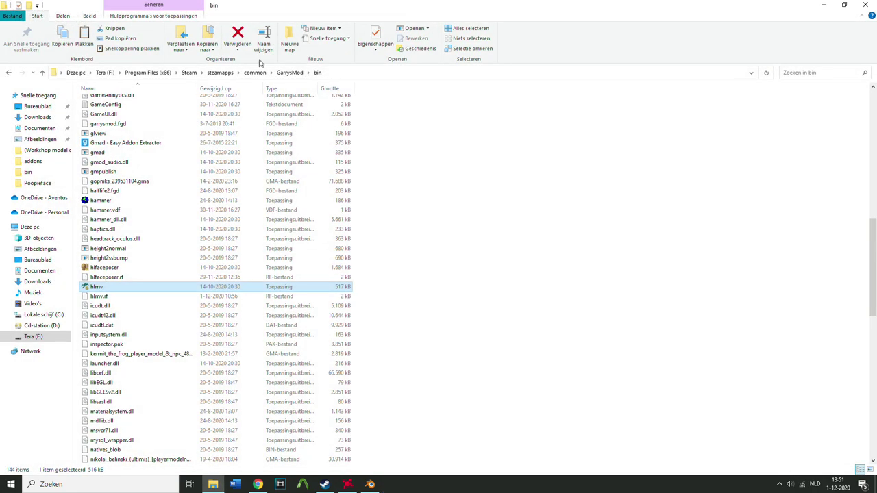
left_click(355, 144)
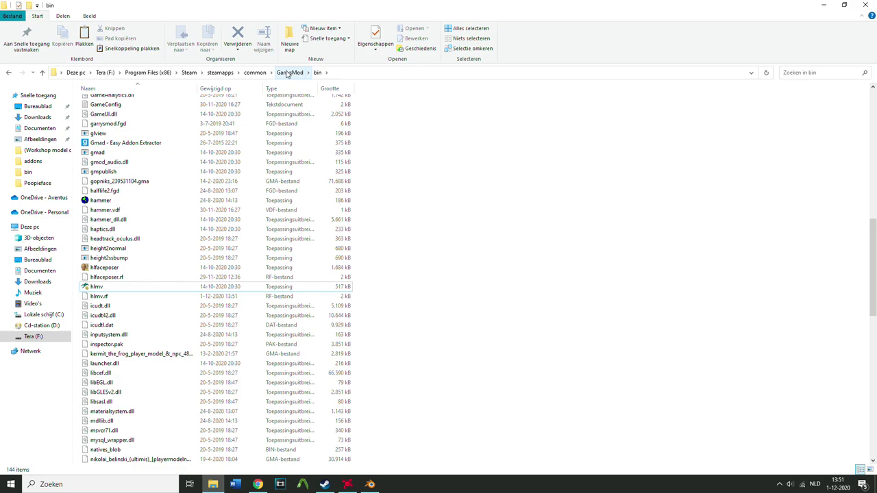
scroll(258, 196, "up", 15)
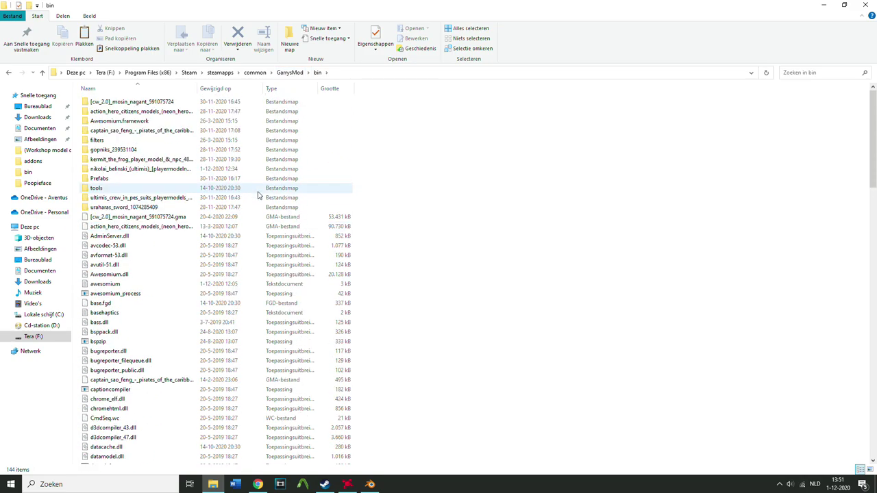
scroll(245, 196, "down", 9)
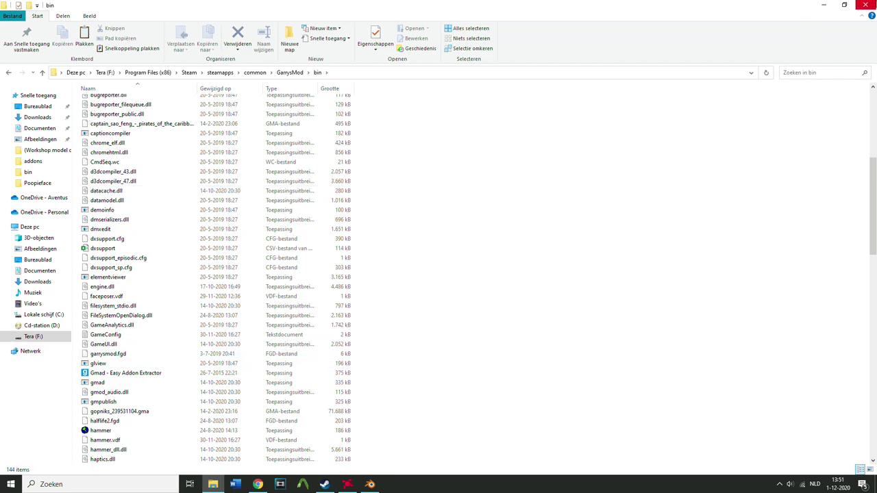
Switch to Blender and save the Dora project as doramat.blend in the Blender Files folder
key("alt+Tab")
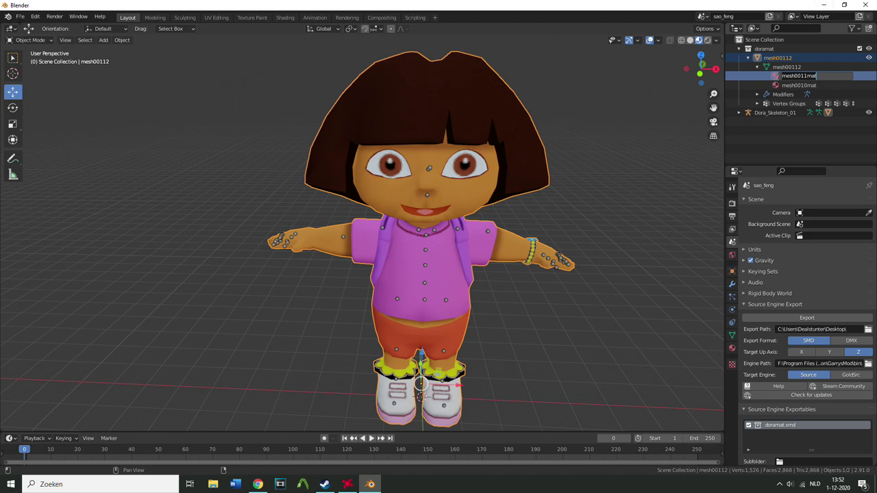
key("Return")
left_click(20, 17)
left_click(41, 77)
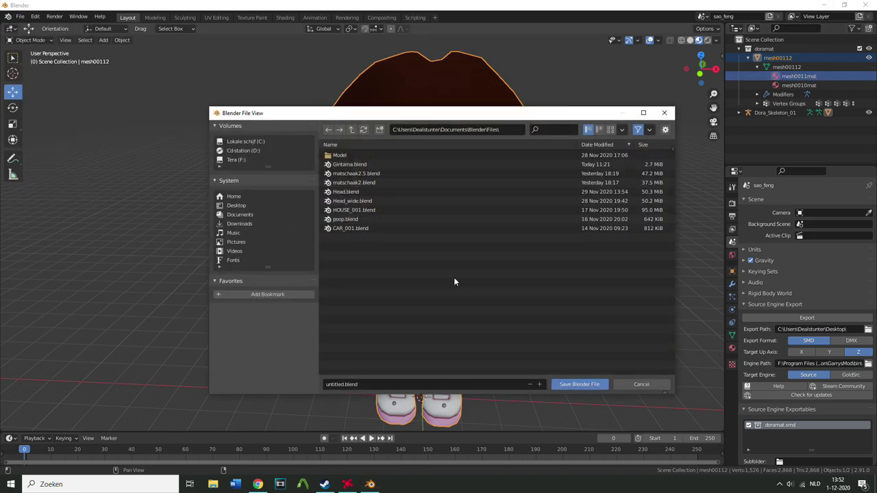
left_click(370, 384)
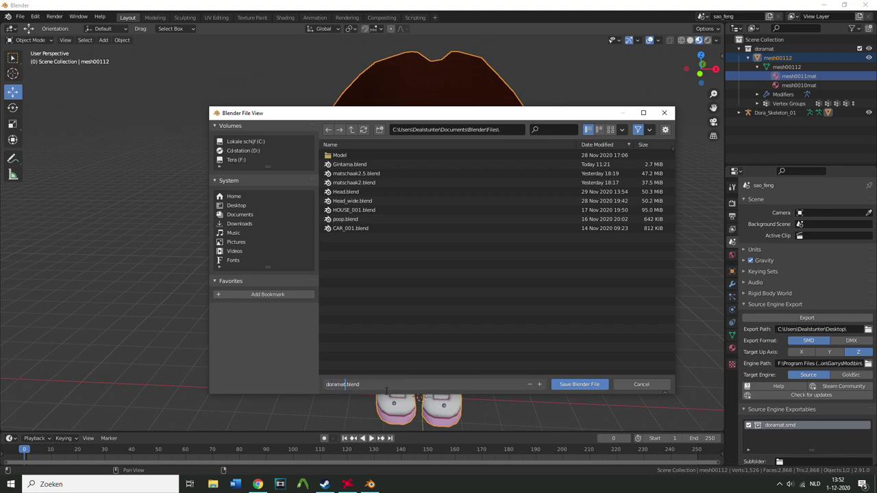
key("Return")
left_click(594, 385)
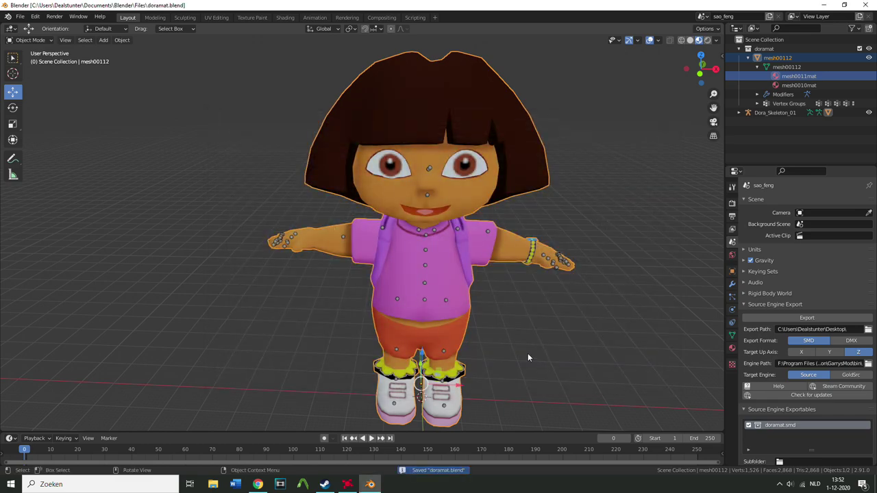
Close Blender and the remaining browser tabs, including the Sketchfab Dora model page
left_click(866, 5)
key("ctrl+w")
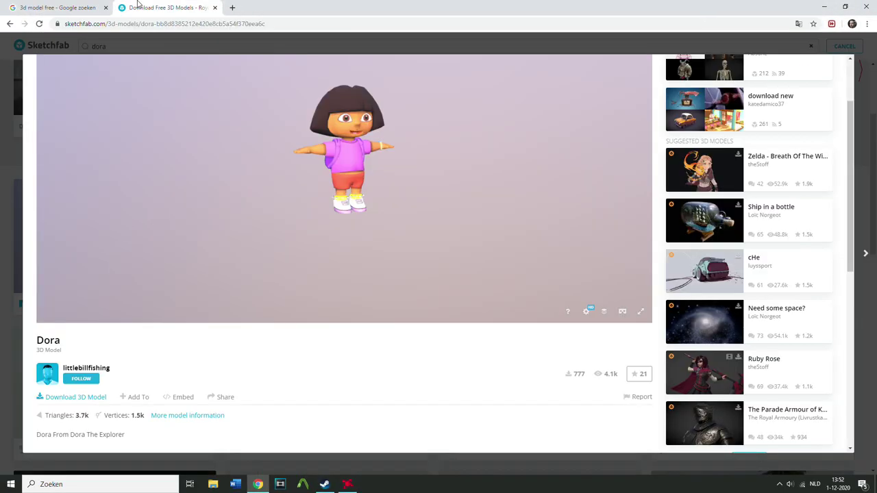
middle_click(137, 4)
middle_click(96, 5)
Switch to Steam, launch Garry's Mod from the library and start a new single-player game
left_click(329, 486)
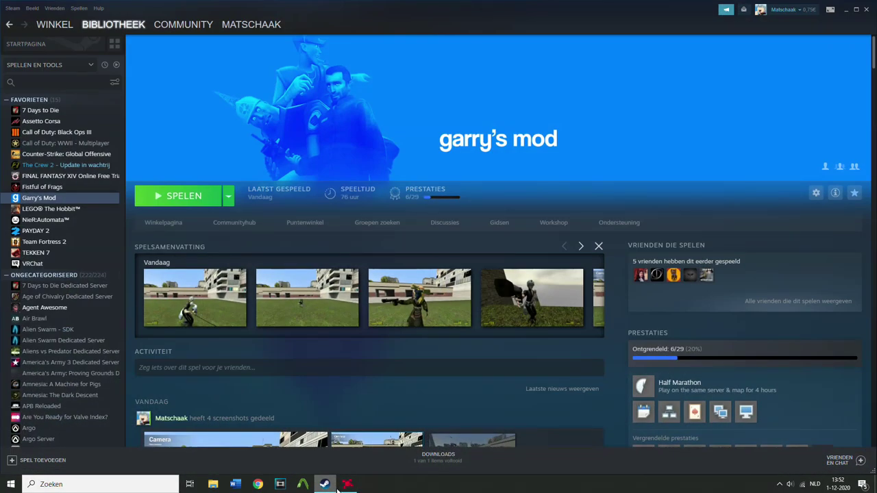
left_click(159, 198)
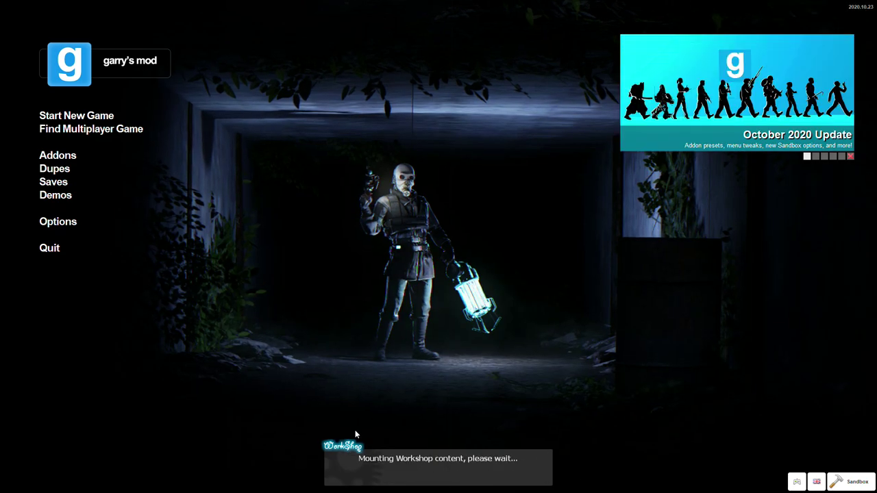
left_click(59, 118)
left_click(311, 81)
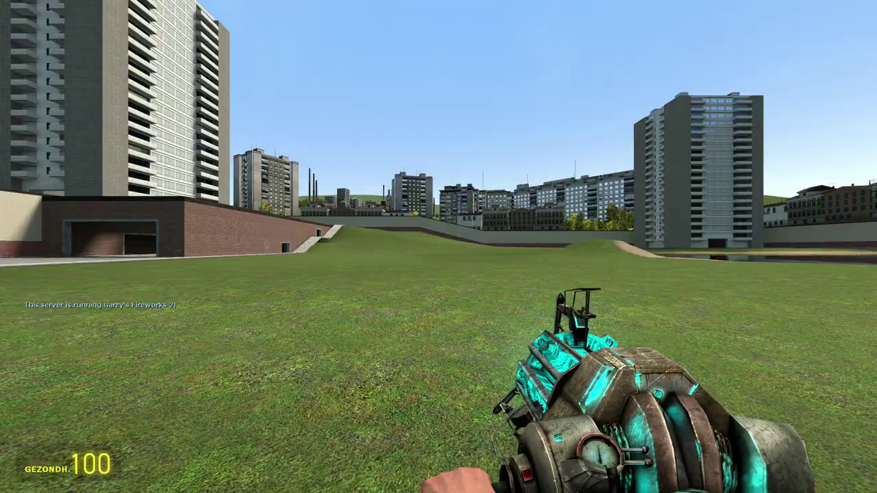
Walk to the paved area of the map and open the Player Model selector
key("w")
key("w")
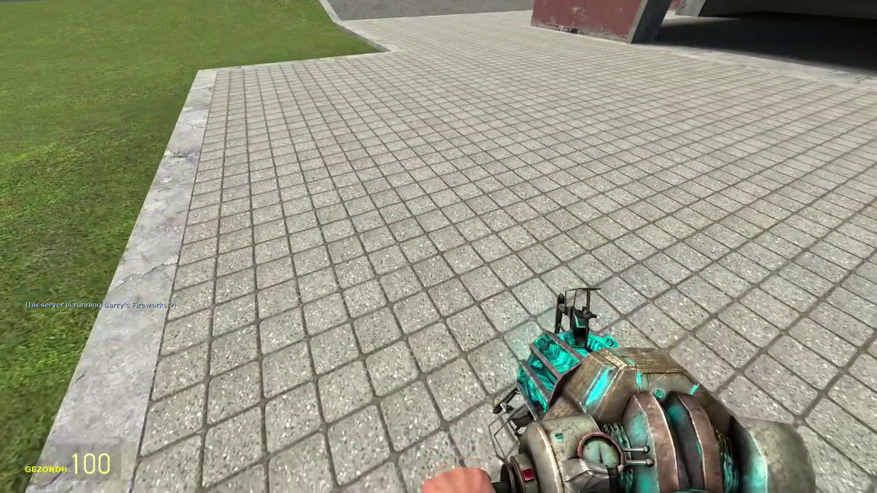
key("c")
left_click(21, 32)
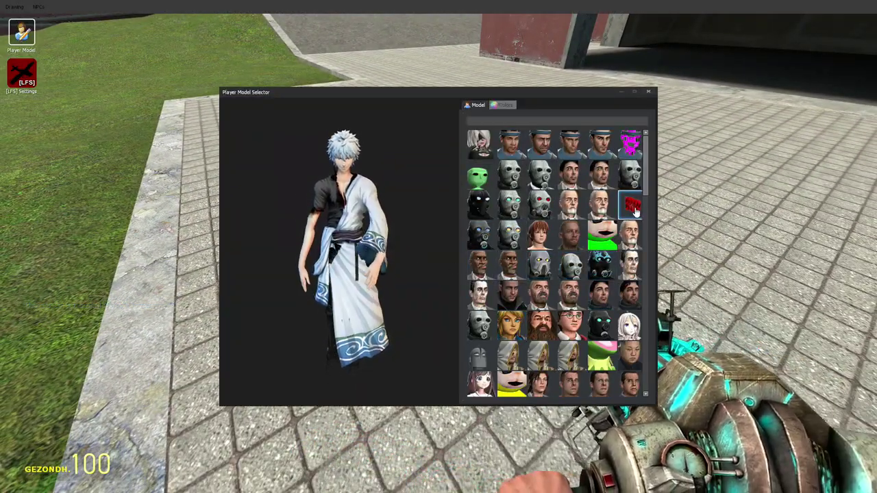
Select the doramat player model from the model list, check its preview and leave the selector
scroll(636, 212, "down", 3)
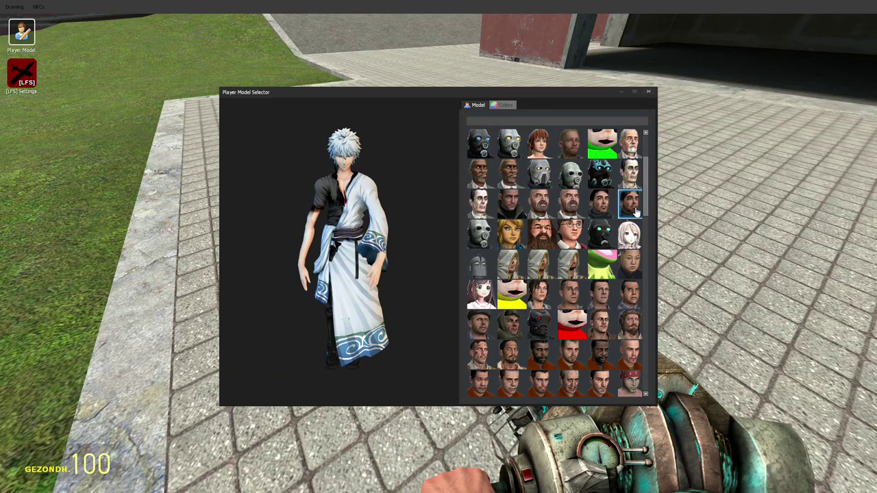
scroll(636, 212, "down", 6)
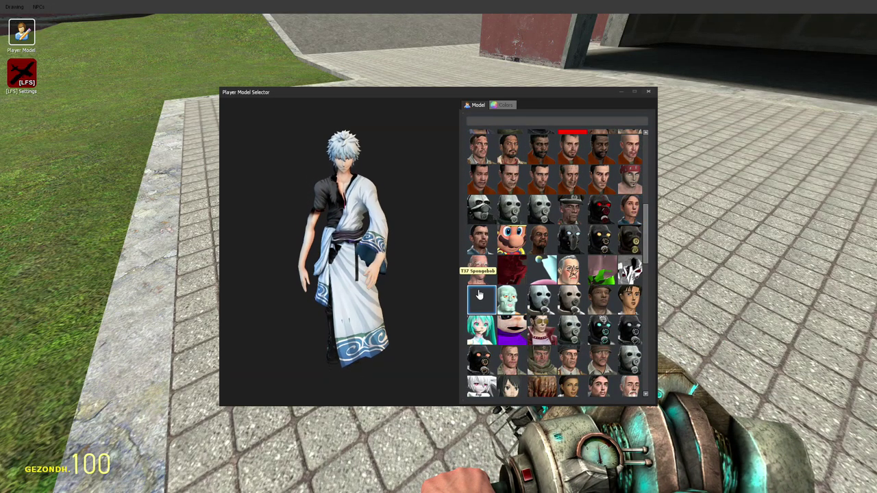
scroll(479, 295, "down", 6)
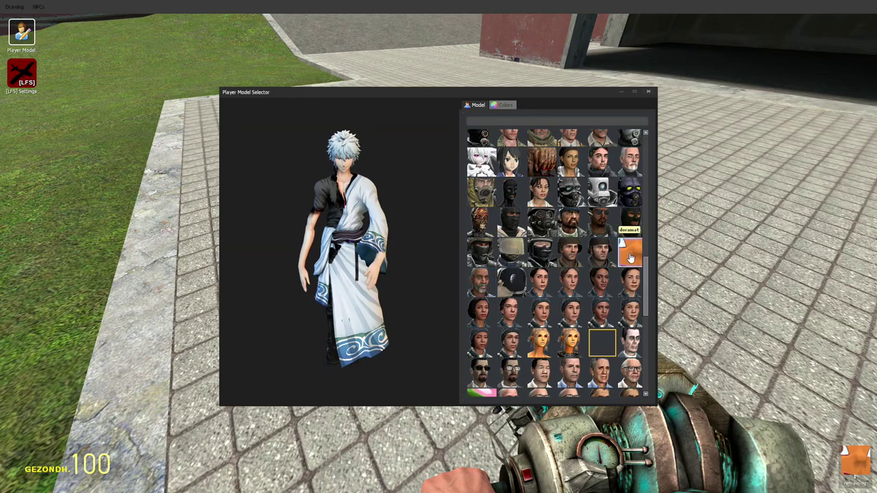
left_click(630, 255)
left_click_drag(320, 185, 345, 253)
key("c")
Place a camera on the grass facing the beige and red building and switch to its view
scroll(438, 247, "down", 8)
key("s")
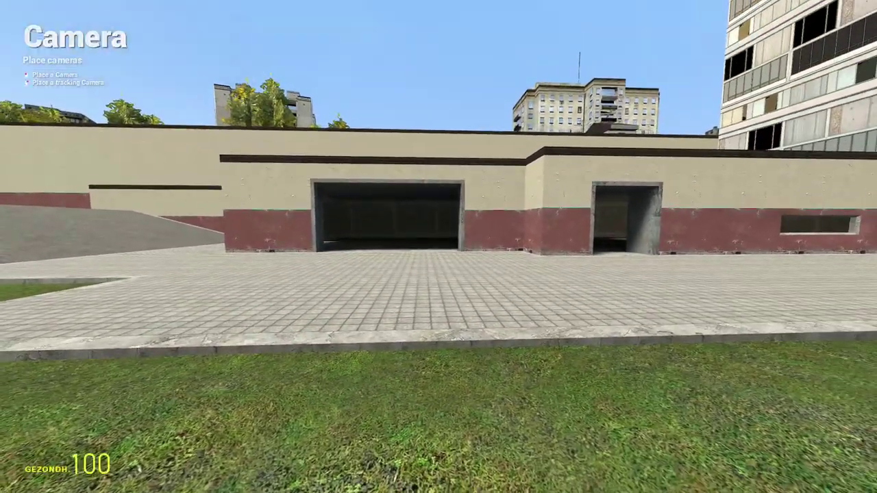
left_click(439, 246)
key("d")
key("KP_0")
scroll(438, 247, "down", 1)
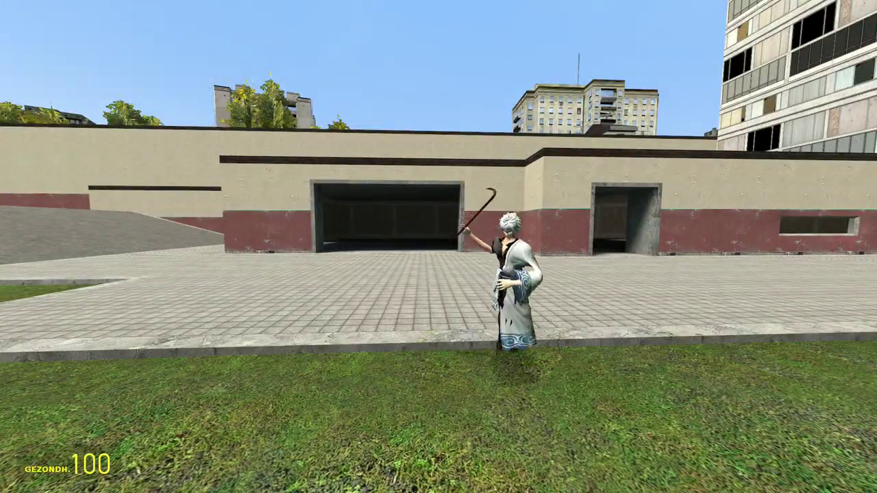
Move the character around in the camera view, kill it and respawn with the Dora player model
key("w")
left_click(439, 247)
key("s")
key("w")
key("s")
scroll(439, 247, "down", 2)
key("w")
scroll(438, 247, "down", 5)
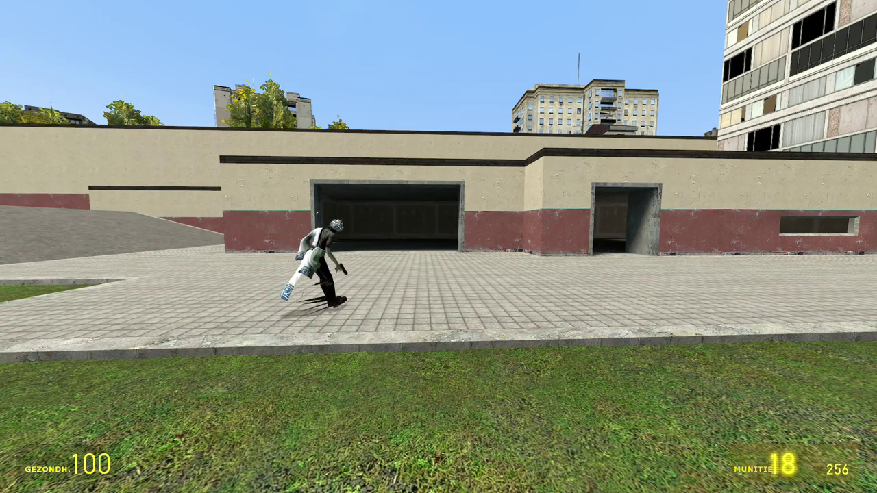
scroll(438, 246, "down", 1)
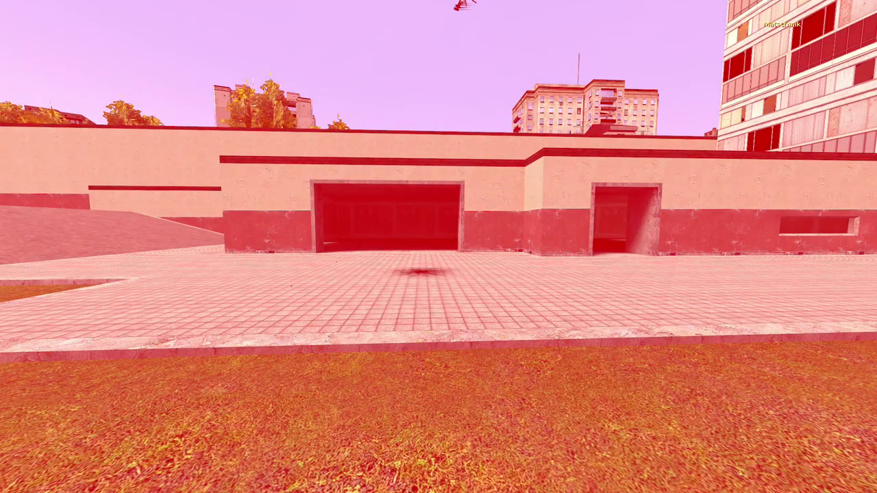
key("space")
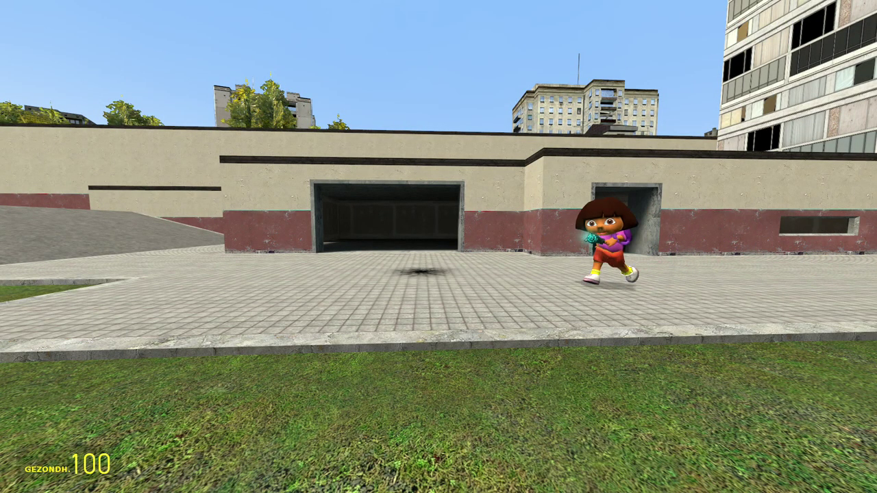
Walk Dora up to the camera with the pistol equipped and fire several shots to check the animation
key("2")
key("s")
key("w")
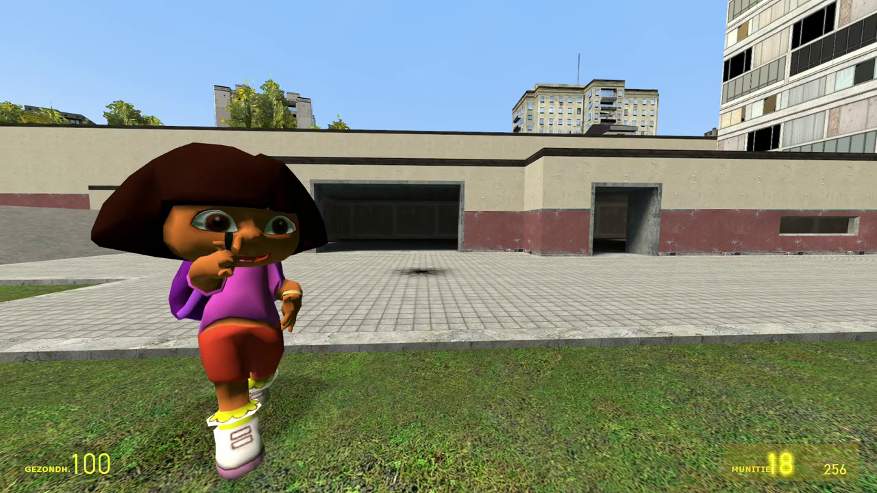
left_click(439, 247)
left_click(438, 247)
left_click(438, 246)
left_click(438, 247)
key("s")
left_click(439, 247)
left_click(438, 247)
left_click(439, 247)
left_click(439, 246)
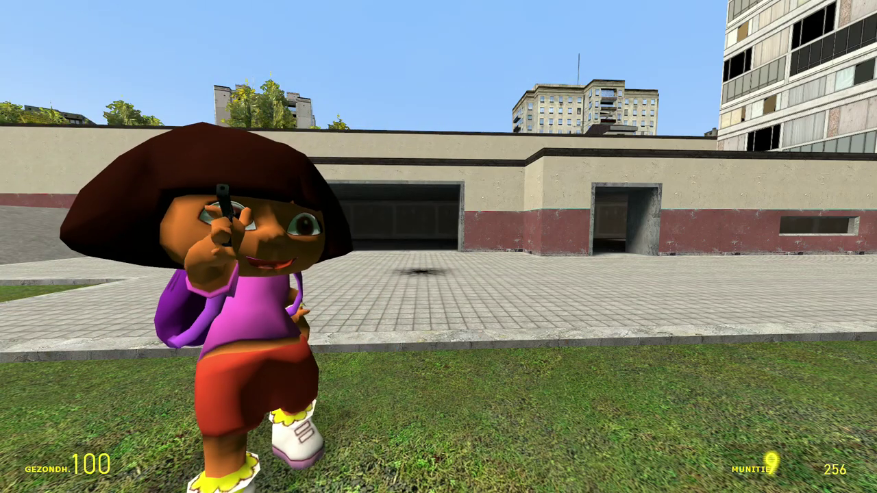
Check how Dora holds the submachine gun and the crossbow while walking in front of the camera
key("3")
left_click(438, 246)
key("3")
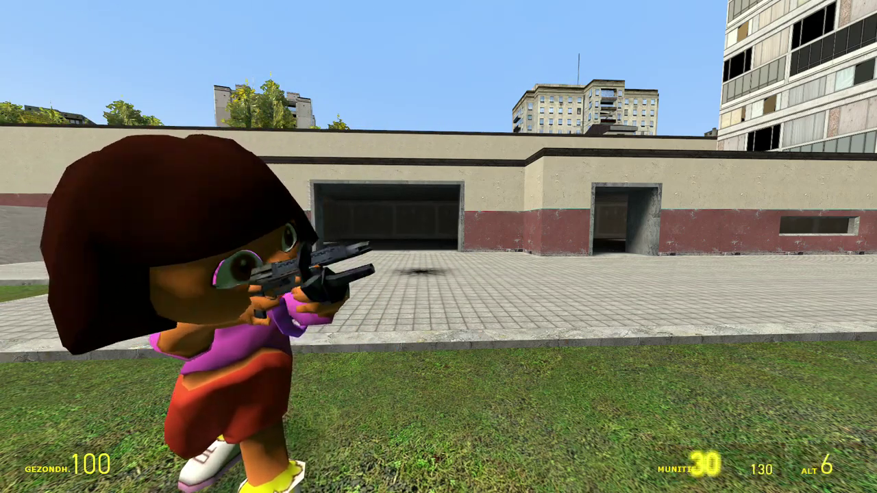
key("w")
key("4")
key("w")
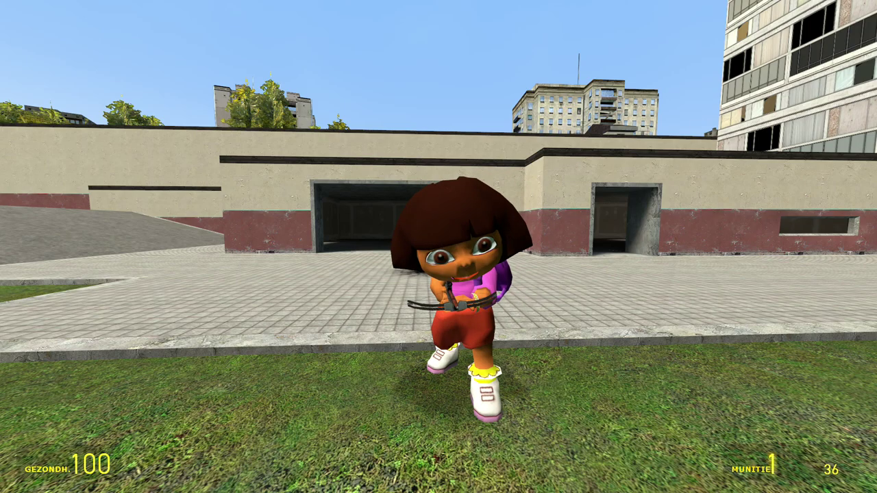
Test Dora's poses with grenades and the remaining weapons in front of the camera, ending the camera view
key("5")
key("w")
key("5")
key("5")
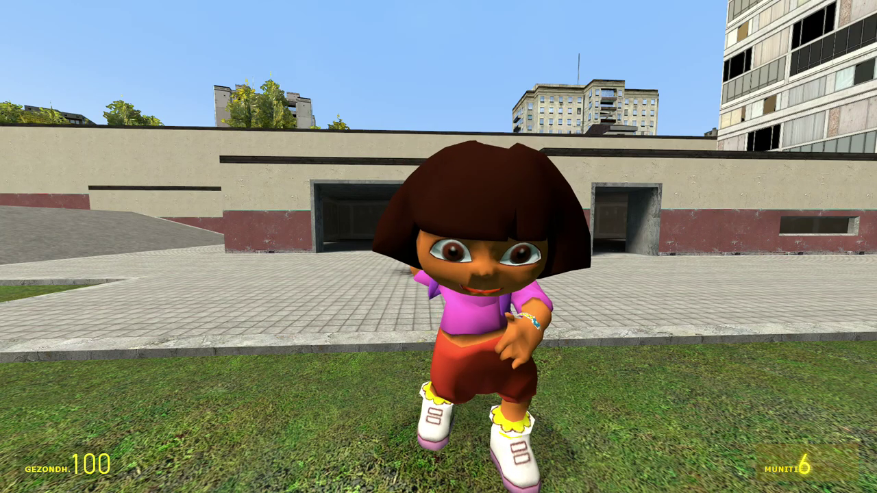
left_click(439, 246)
key("w")
key("5")
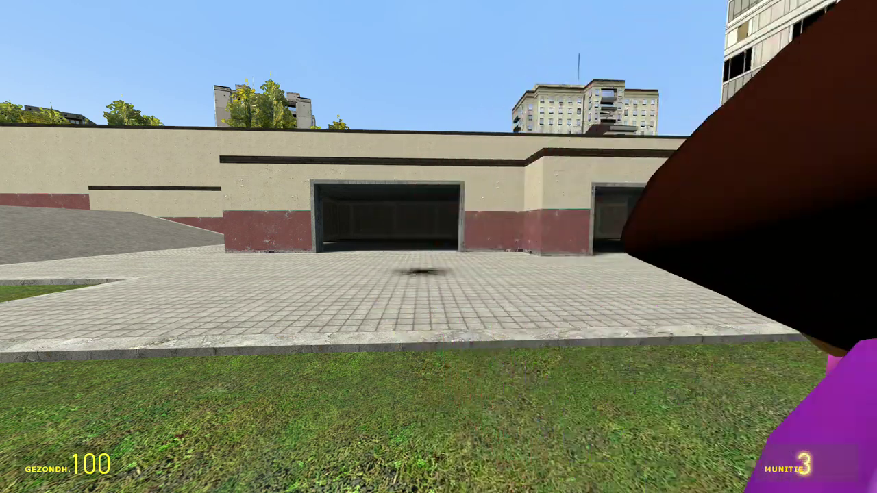
key("w")
key("6")
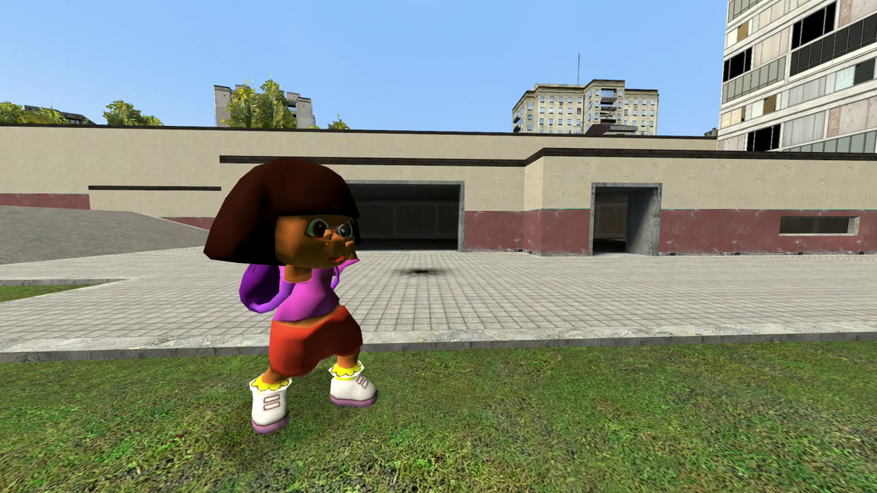
key("6")
key("KP_0")
Search the spawn menu for doramat and spawn the Dora ragdoll on the grass
key("s")
left_click(439, 247)
key("KP_0")
key("w")
key("q")
key("q")
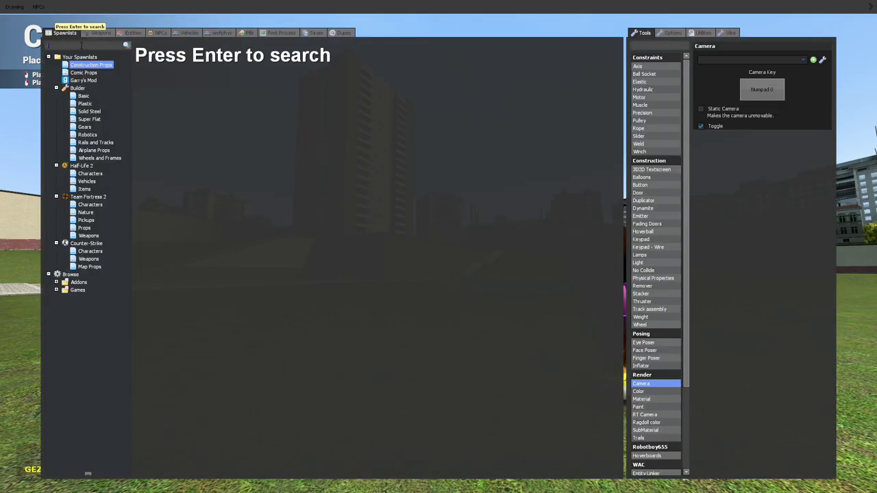
left_click(81, 46)
type("doramat")
key("Return")
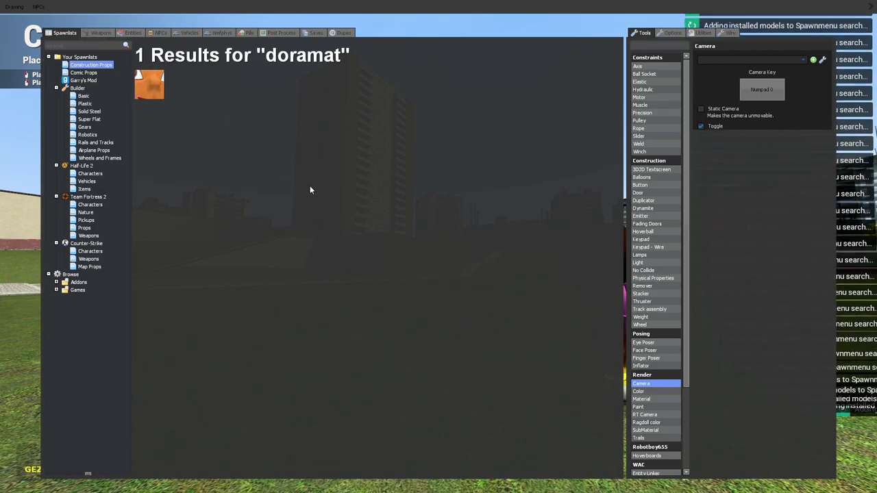
key("q")
key("1")
key("w")
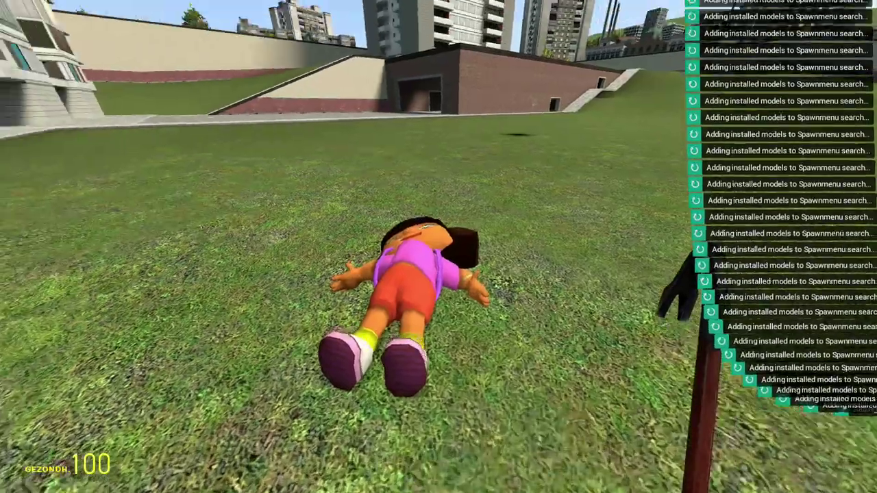
Lift the Dora ragdoll with the Physics Gun and pose it standing upright with one arm raised
key("d")
scroll(439, 247, "down", 1)
scroll(439, 246, "up", 1)
left_click_drag(438, 247, 300, 74)
left_click_drag(439, 247, 438, 247)
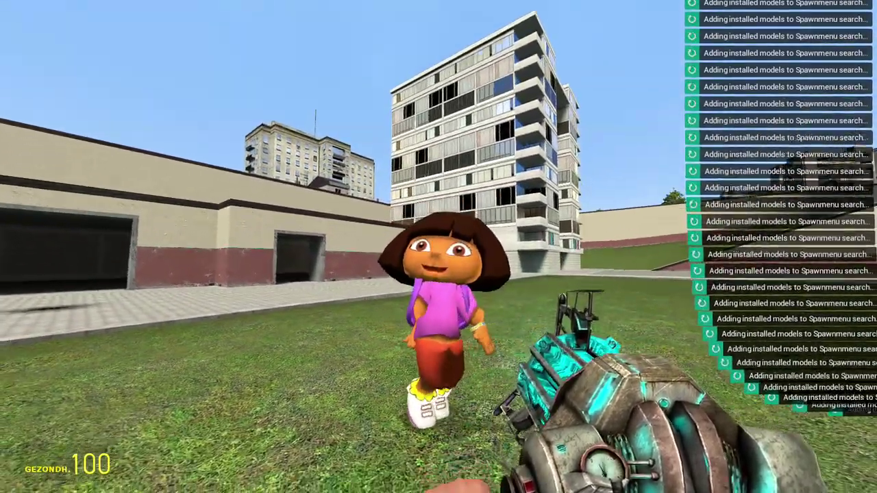
scroll(438, 247, "down", 2)
scroll(439, 247, "down", 1)
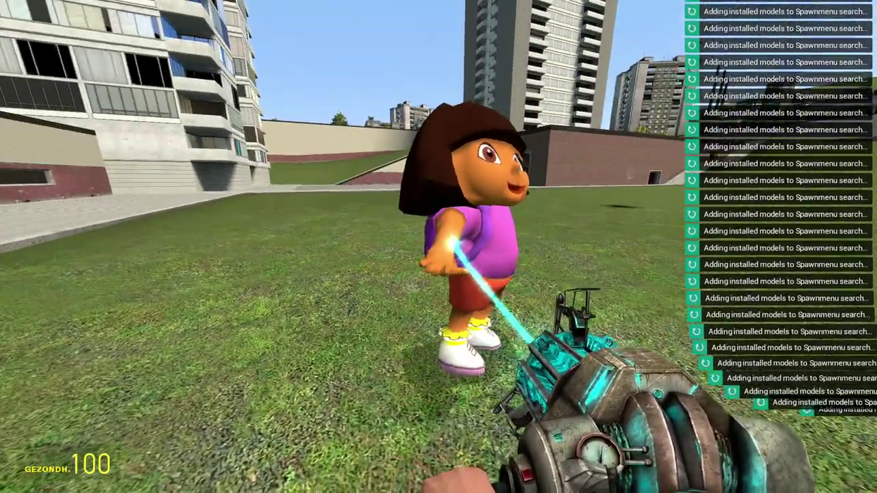
key("d")
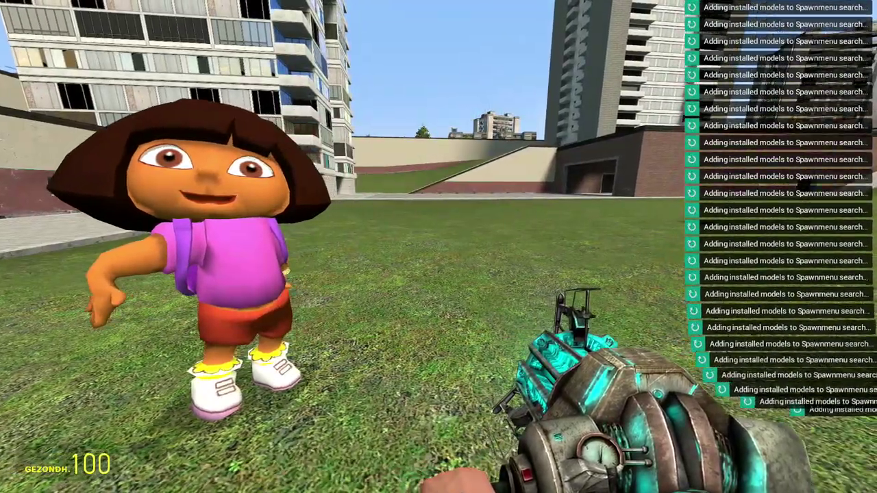
key("a")
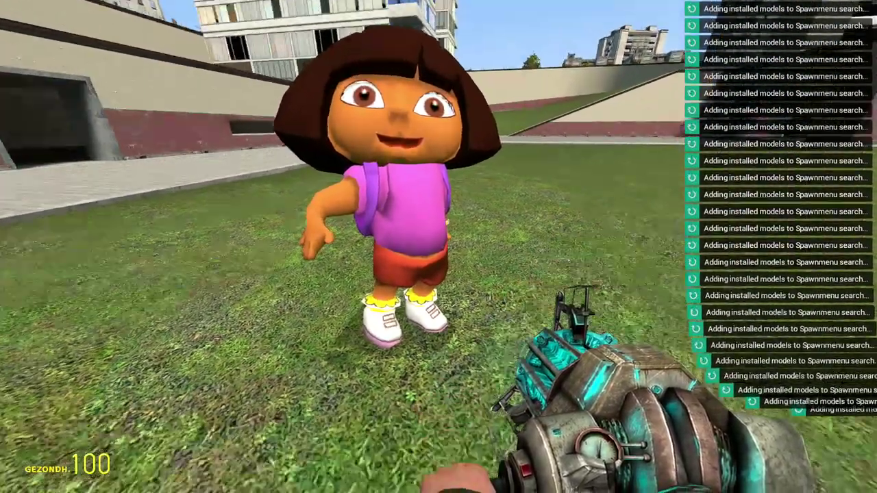
Step back, switch to the handheld camera and take a screenshot of the posed Dora ragdoll
key("s")
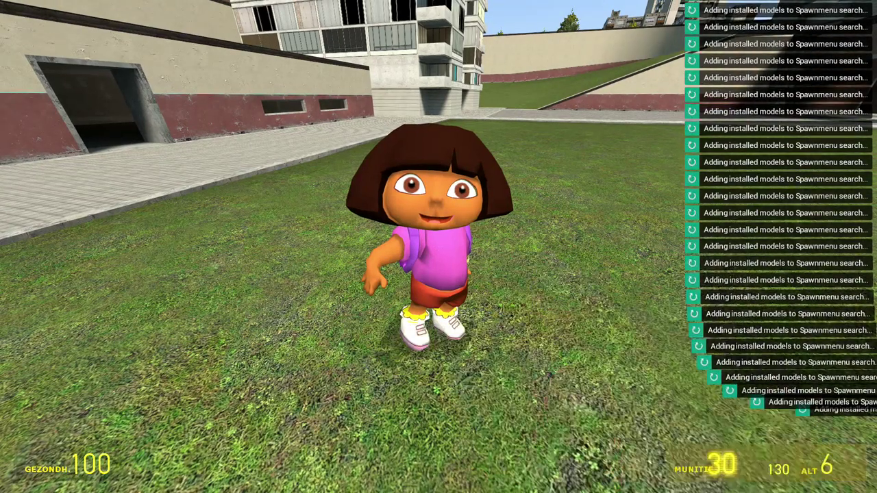
scroll(439, 247, "down", 3)
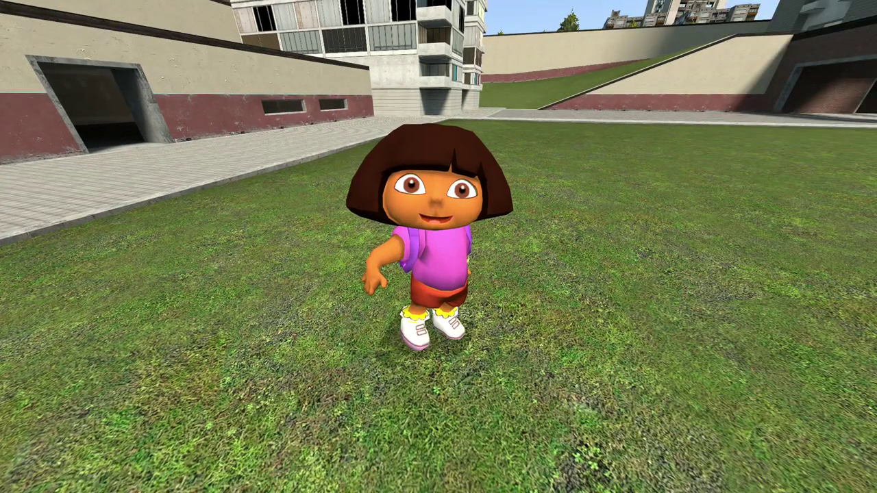
key("F12")
key("w")
key("d")
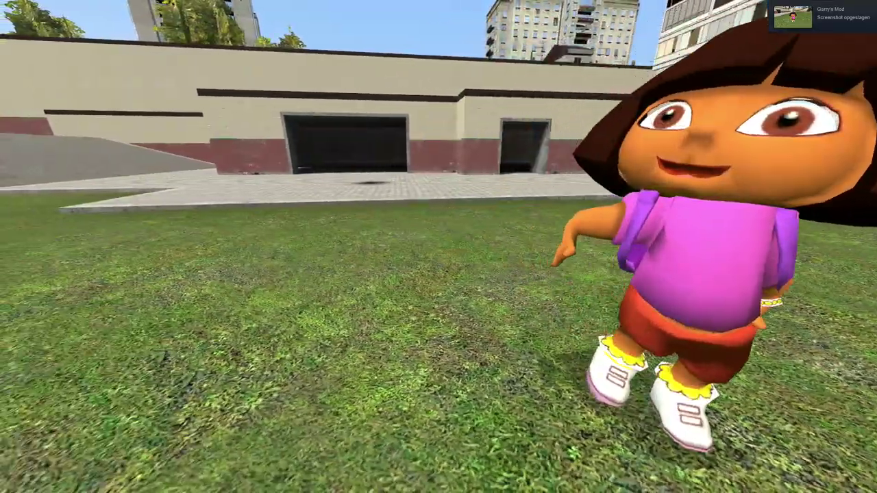
Grab the posed Dora ragdoll with the Physics Gun again and let it collapse onto the grass
key("1")
key("Escape")
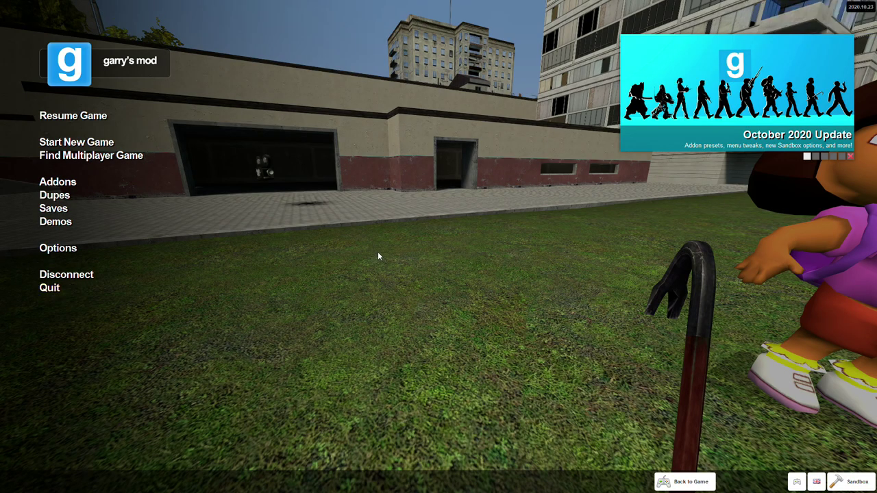
key("Escape")
key("1")
left_click(438, 247)
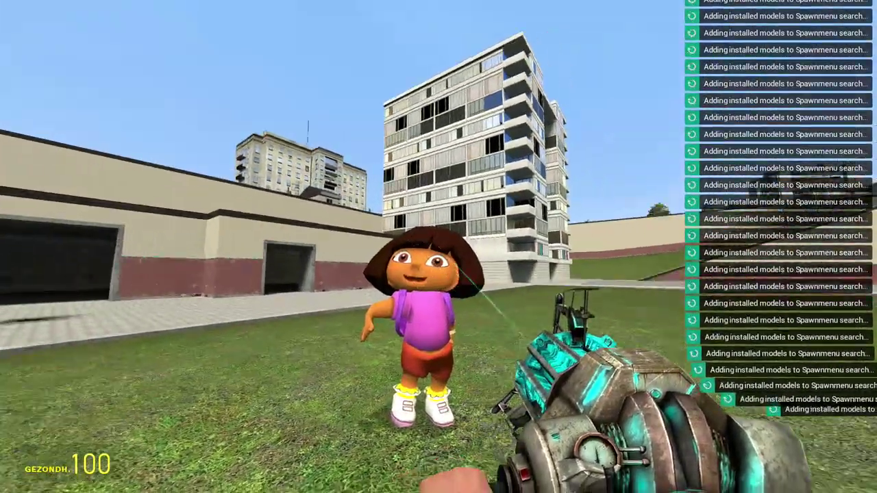
key("a")
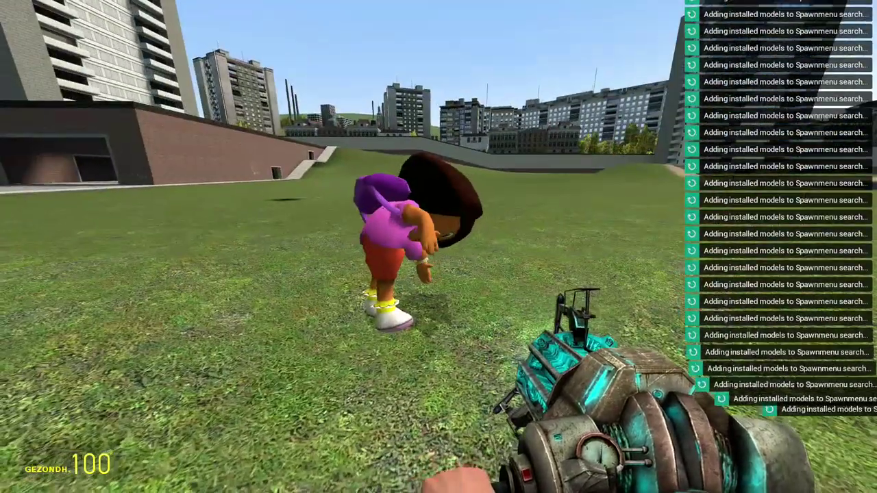
left_click(439, 246)
key("w")
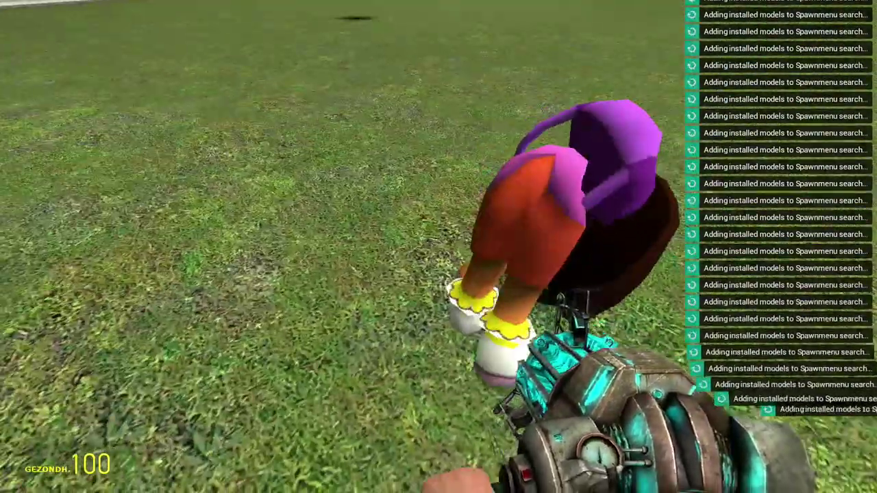
left_click_drag(439, 247, 438, 247)
Change the player model back to the white-haired character in the black and white kimono
key("c")
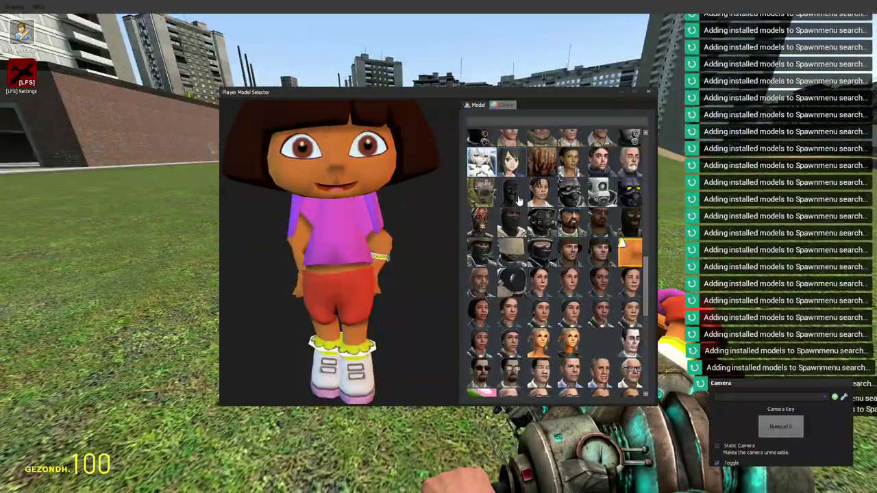
scroll(515, 194, "down", 3)
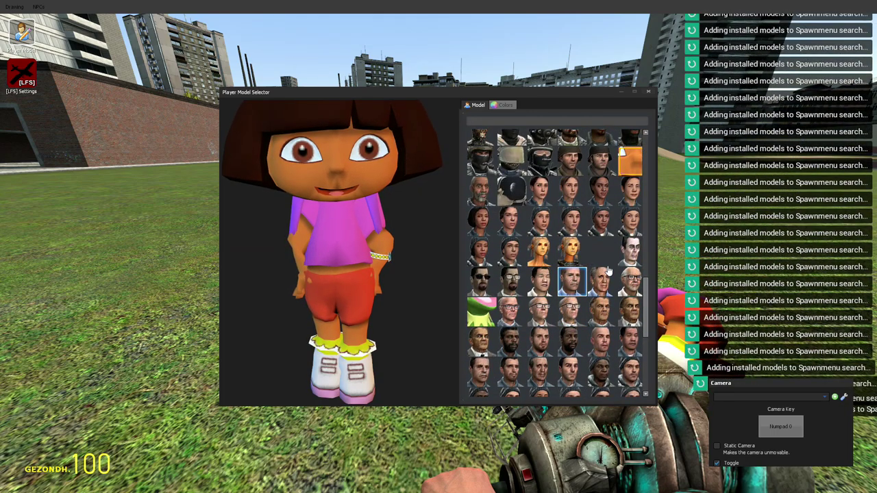
left_click(593, 265)
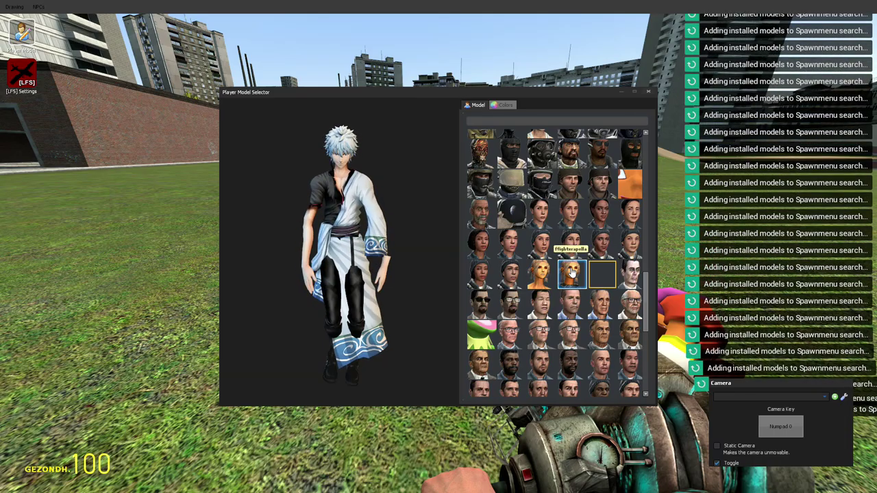
key("c")
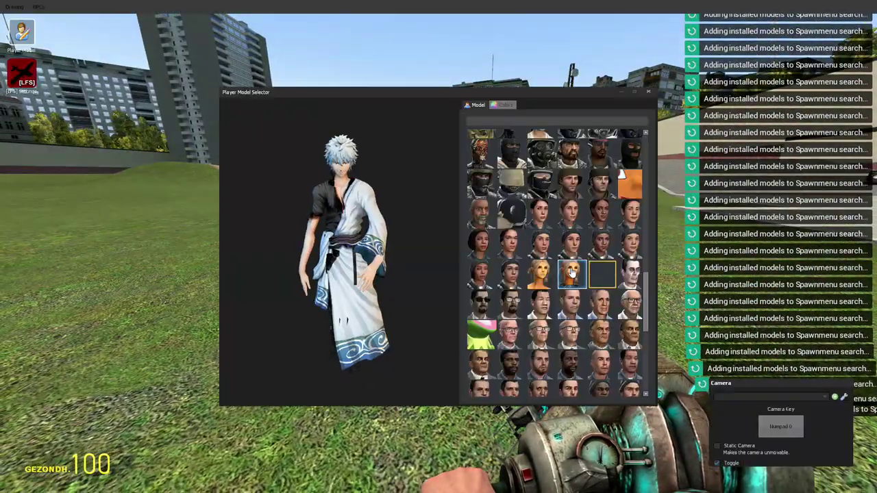
key("c")
Switch weapons, move towards the Dora ragdoll and kill the player character with a close-range explosion
scroll(438, 246, "down", 4)
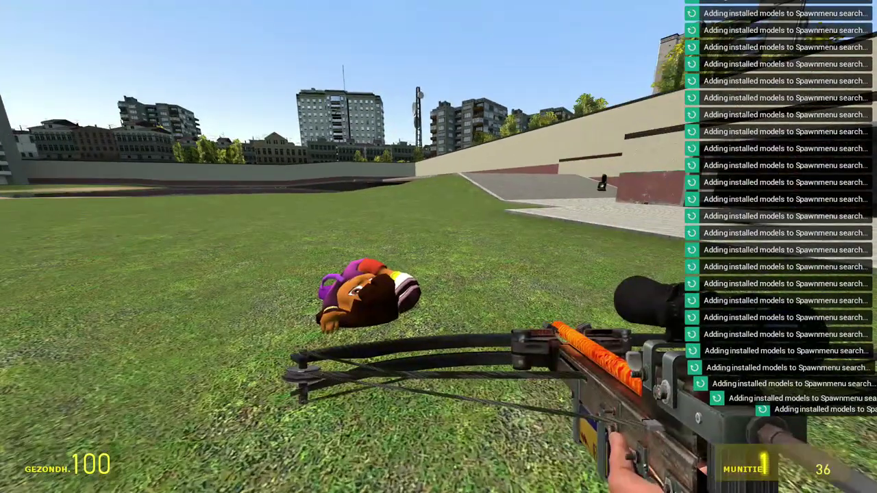
key("w")
left_click(439, 247)
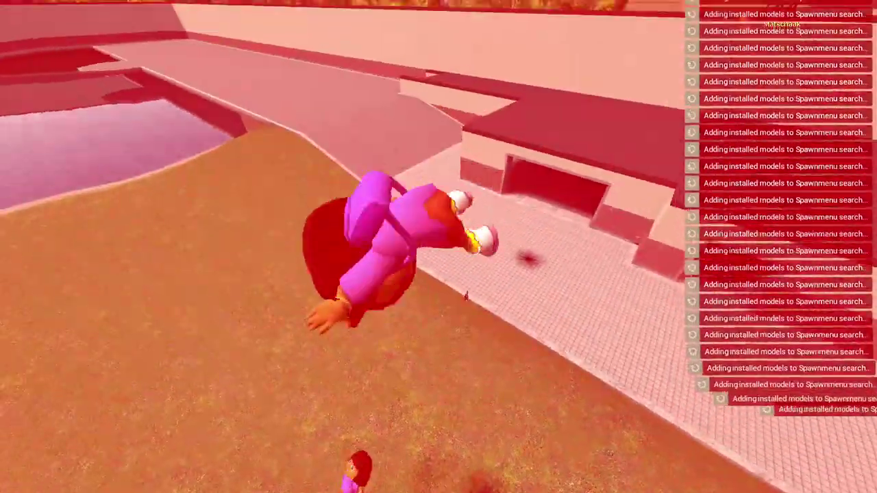